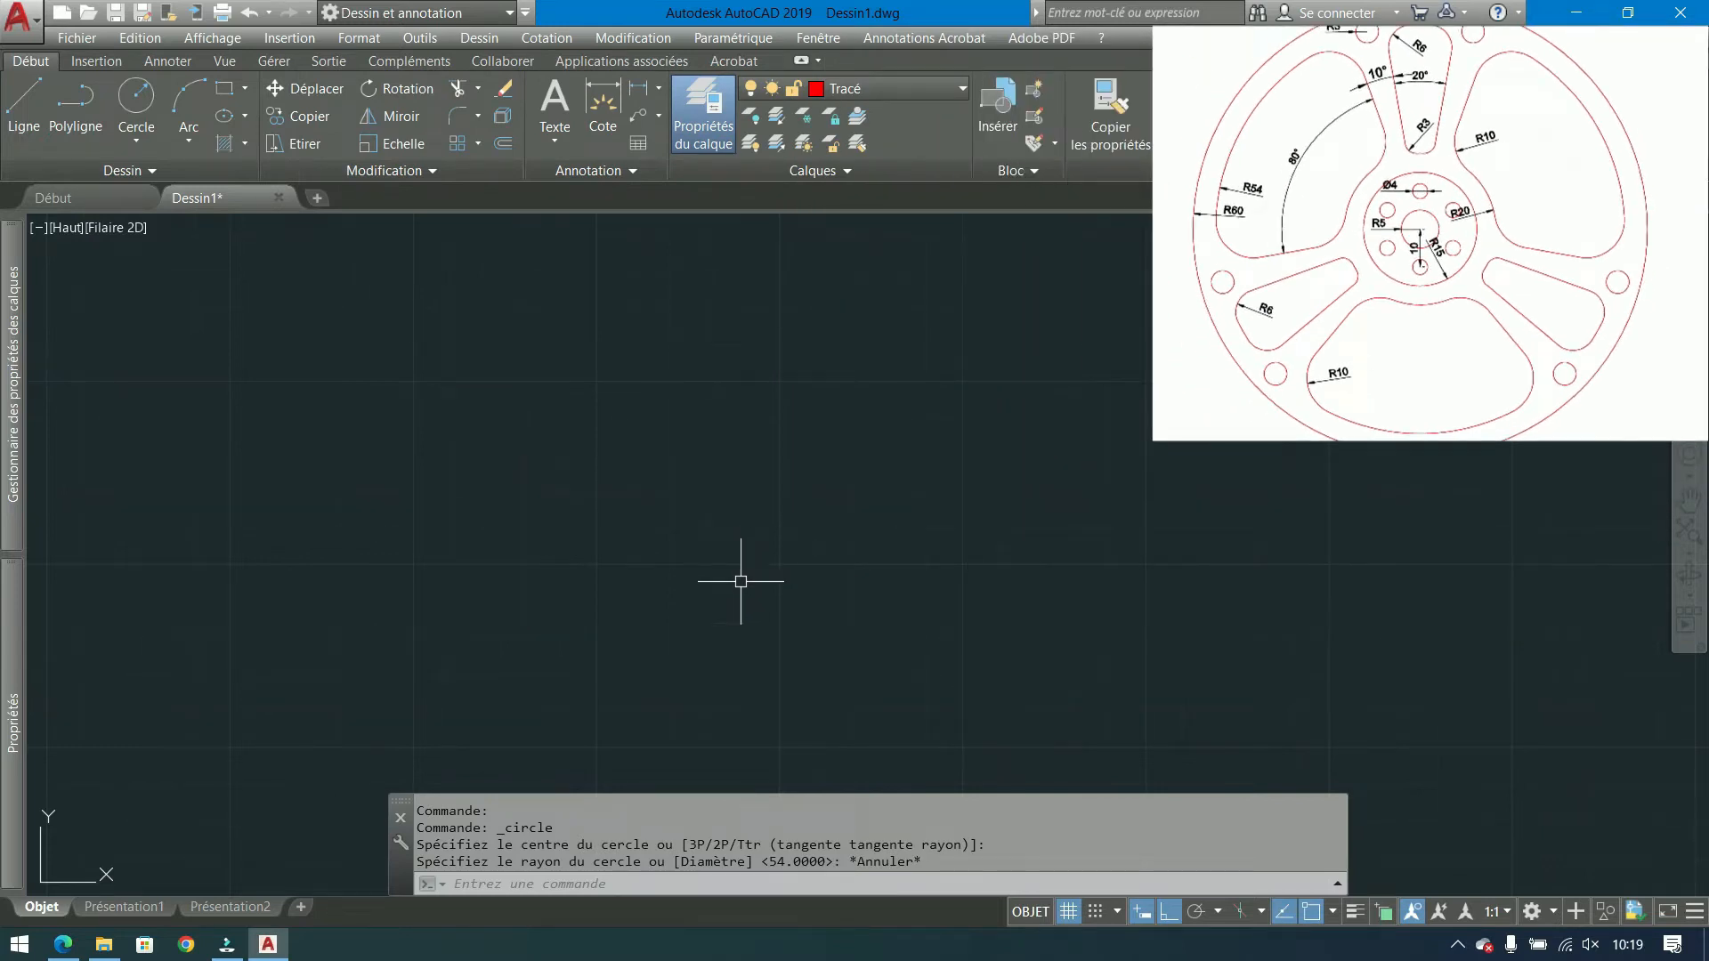
Draw two concentric circles with radii 5 and 10 in the empty drawing area.
{"action": "left_click", "coordinate": [136, 96]}
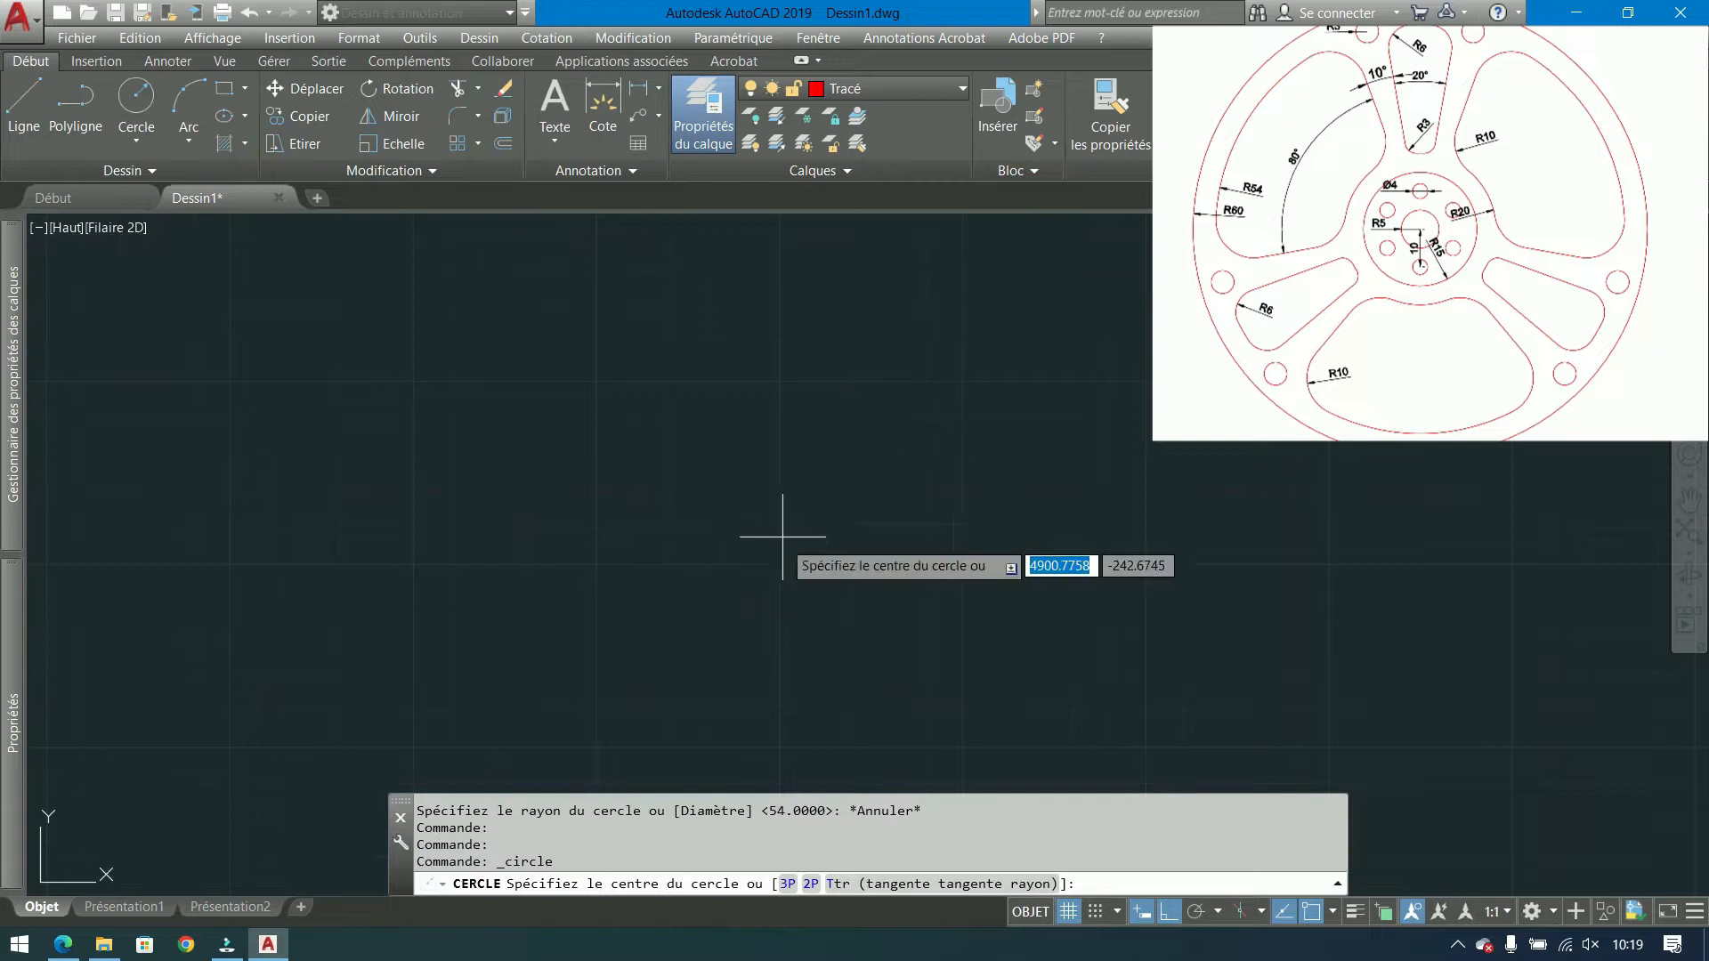
{"action": "left_click", "coordinate": [793, 527]}
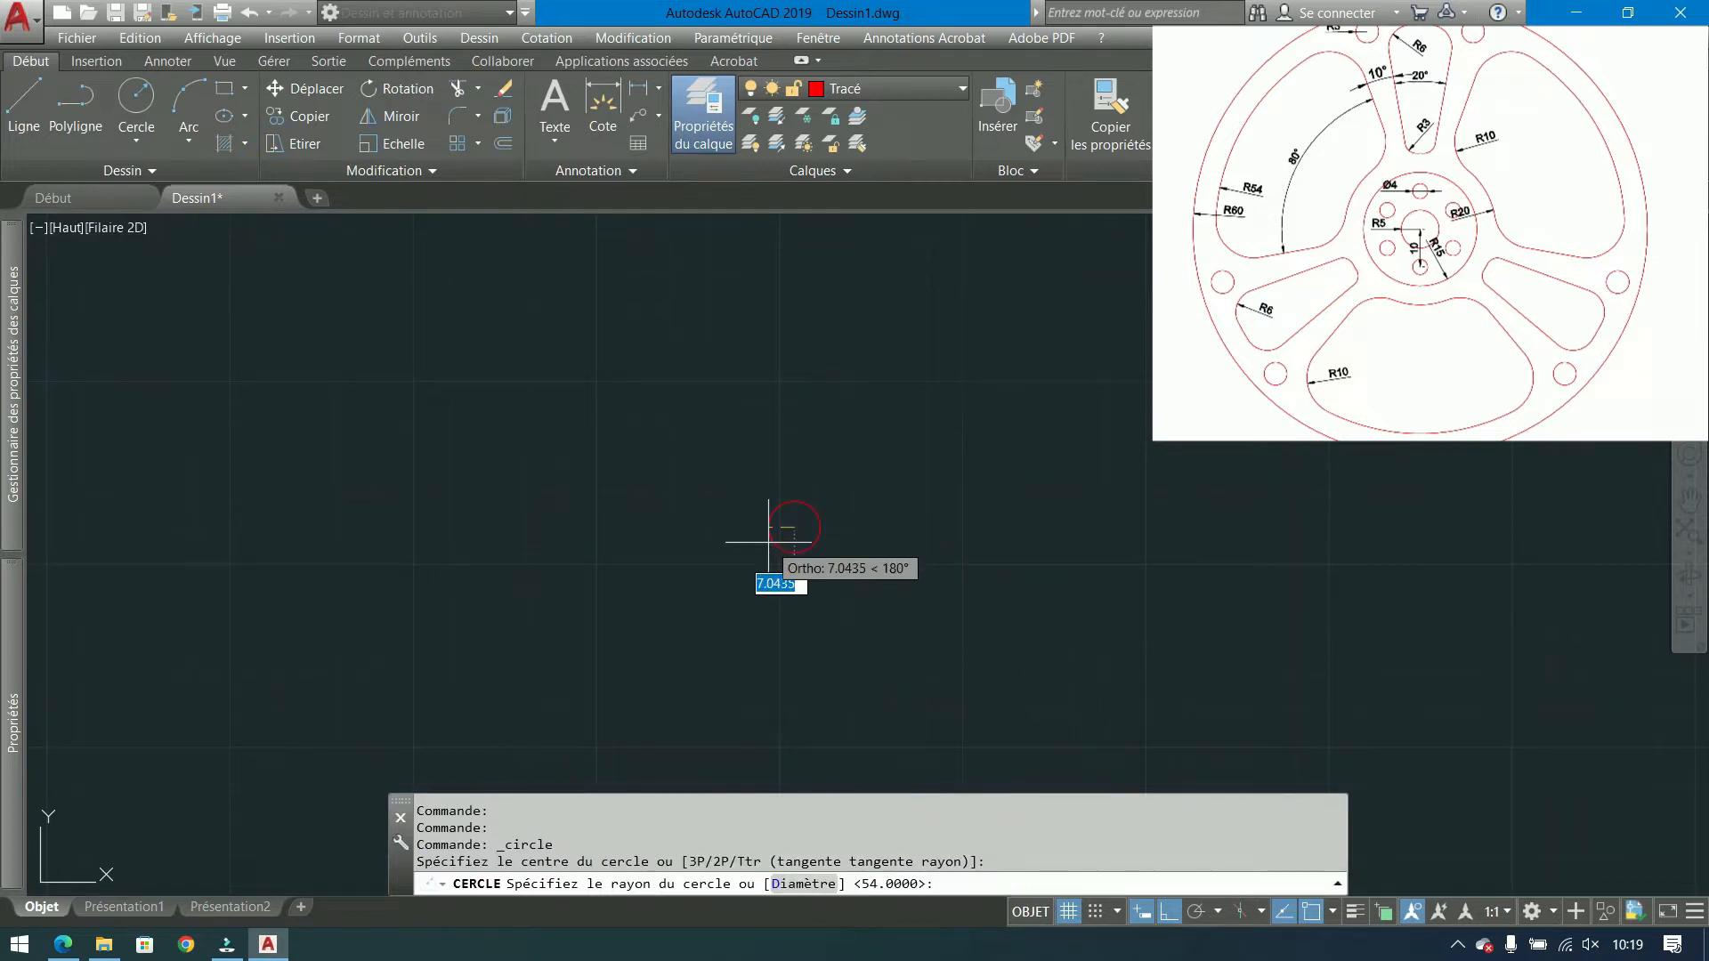
{"action": "type", "text": "5"}
{"action": "key", "text": "Return"}
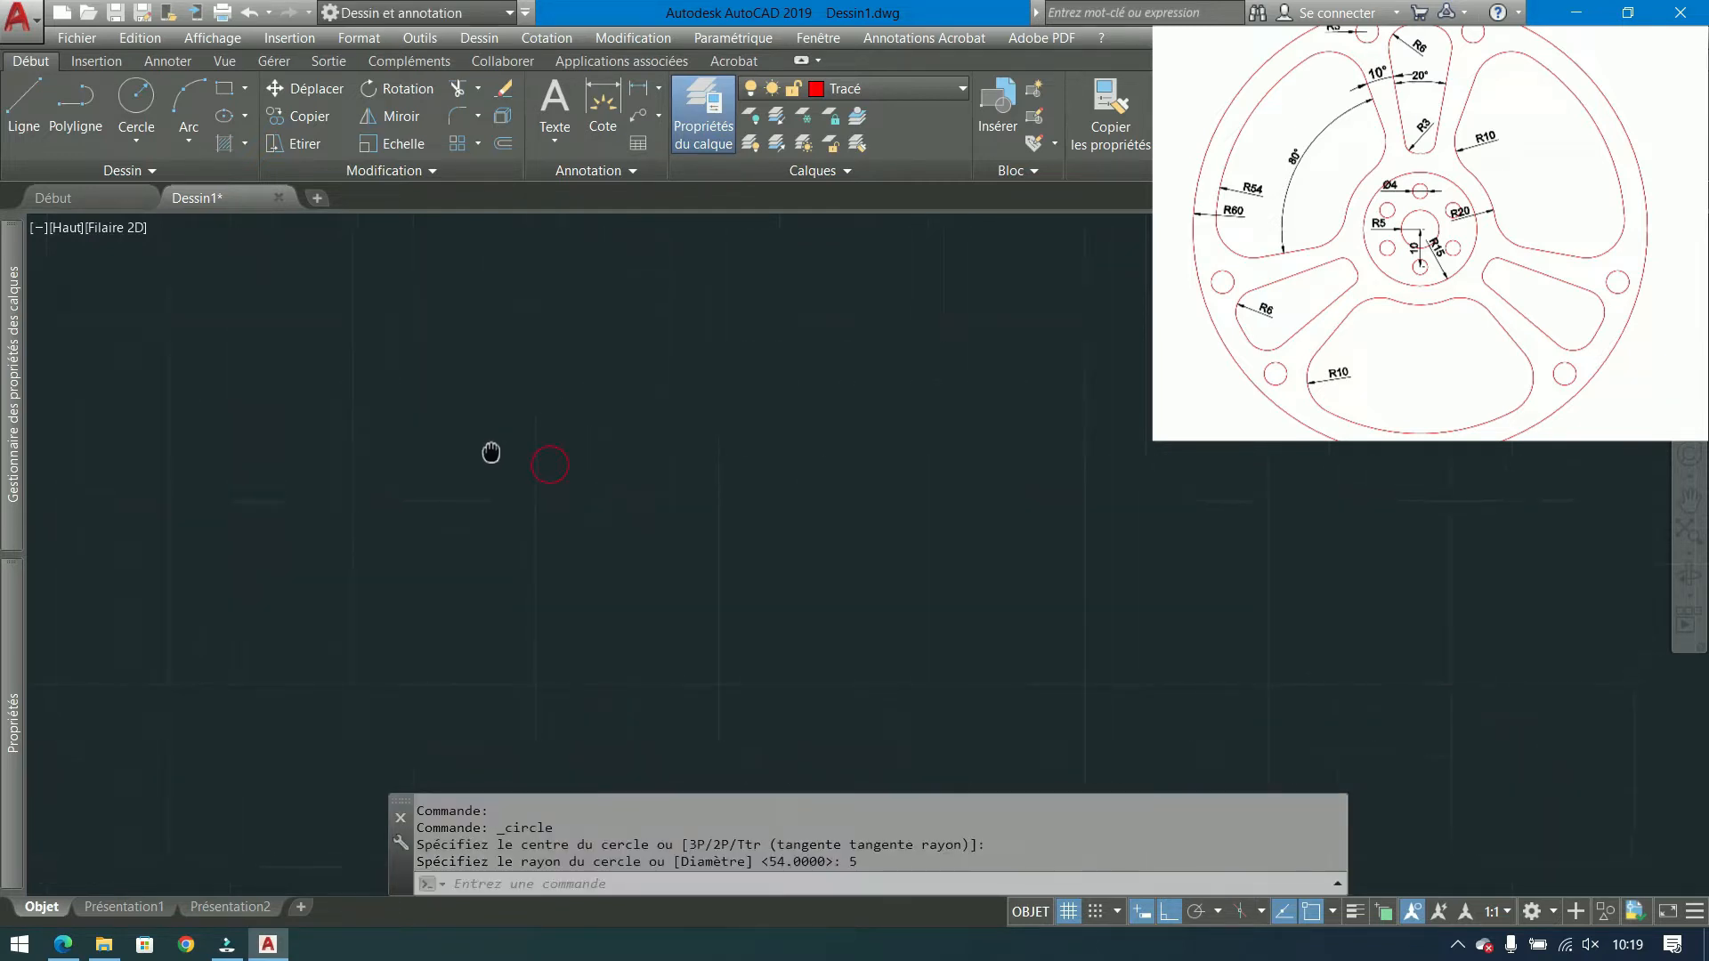
{"action": "key", "text": "Return"}
{"action": "left_click", "coordinate": [550, 464]}
{"action": "type", "text": "10"}
{"action": "key", "text": "Return"}
{"action": "key", "text": "Return"}
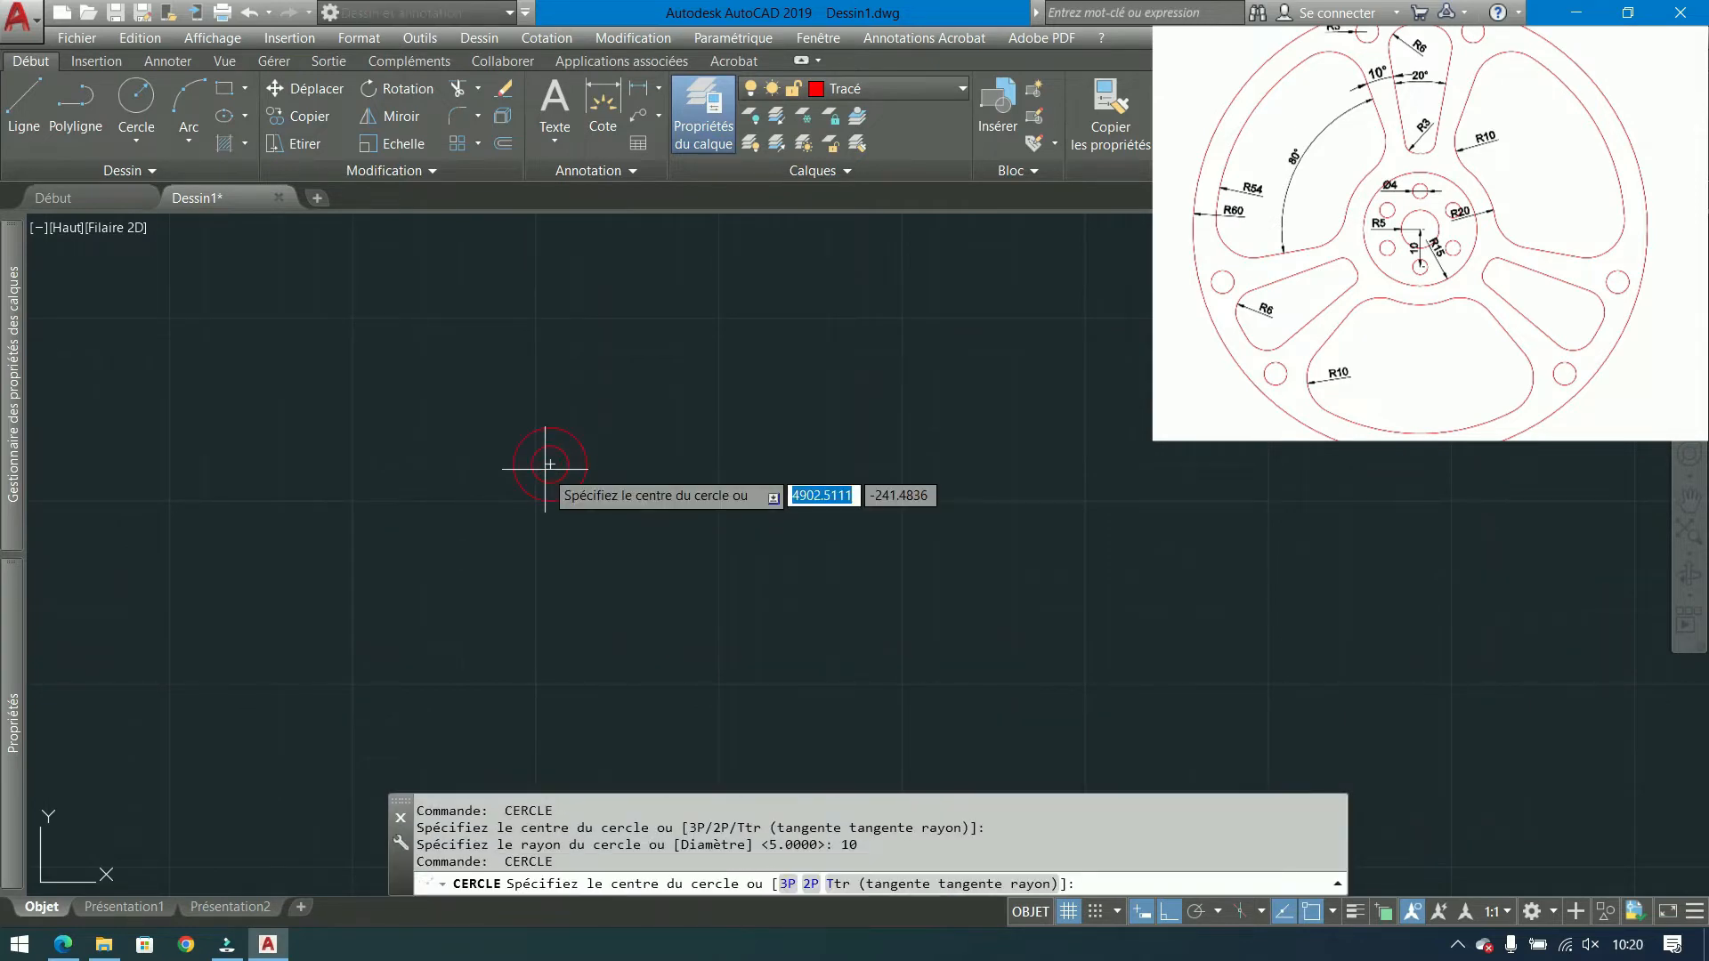
{"action": "left_click", "coordinate": [550, 464]}
{"action": "key", "text": "Escape"}
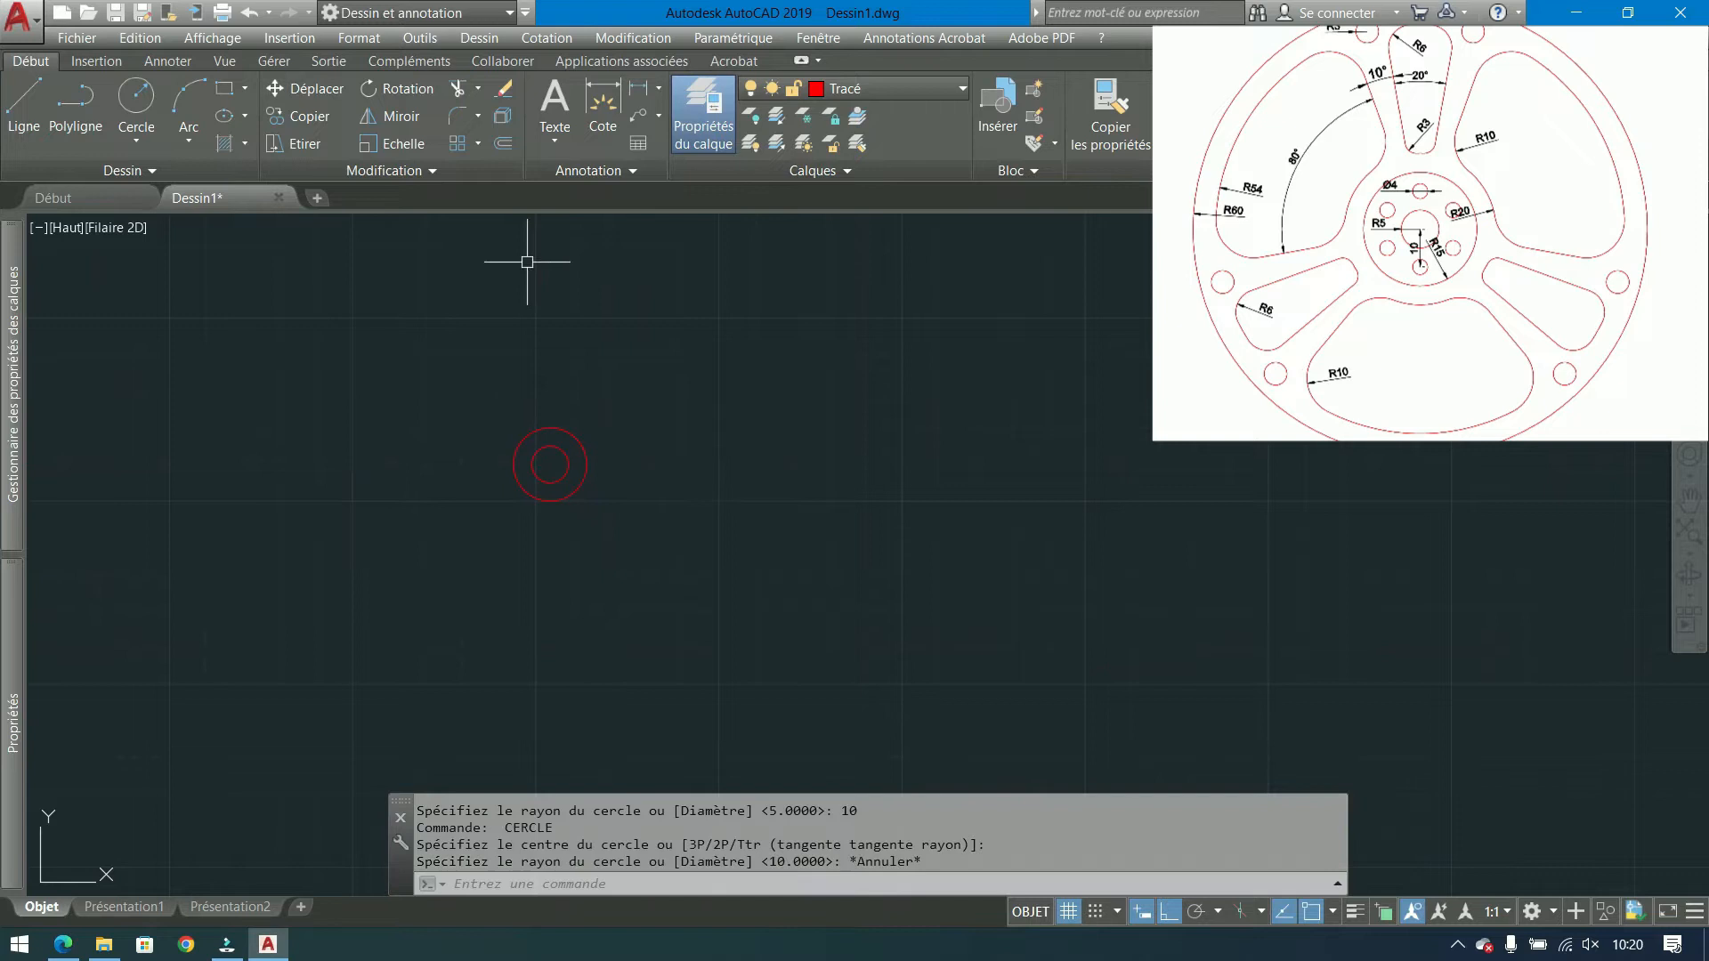
Offset the radius 10 circle outward by 5, and offset the resulting circle outward by another 5.
{"action": "left_click", "coordinate": [504, 144]}
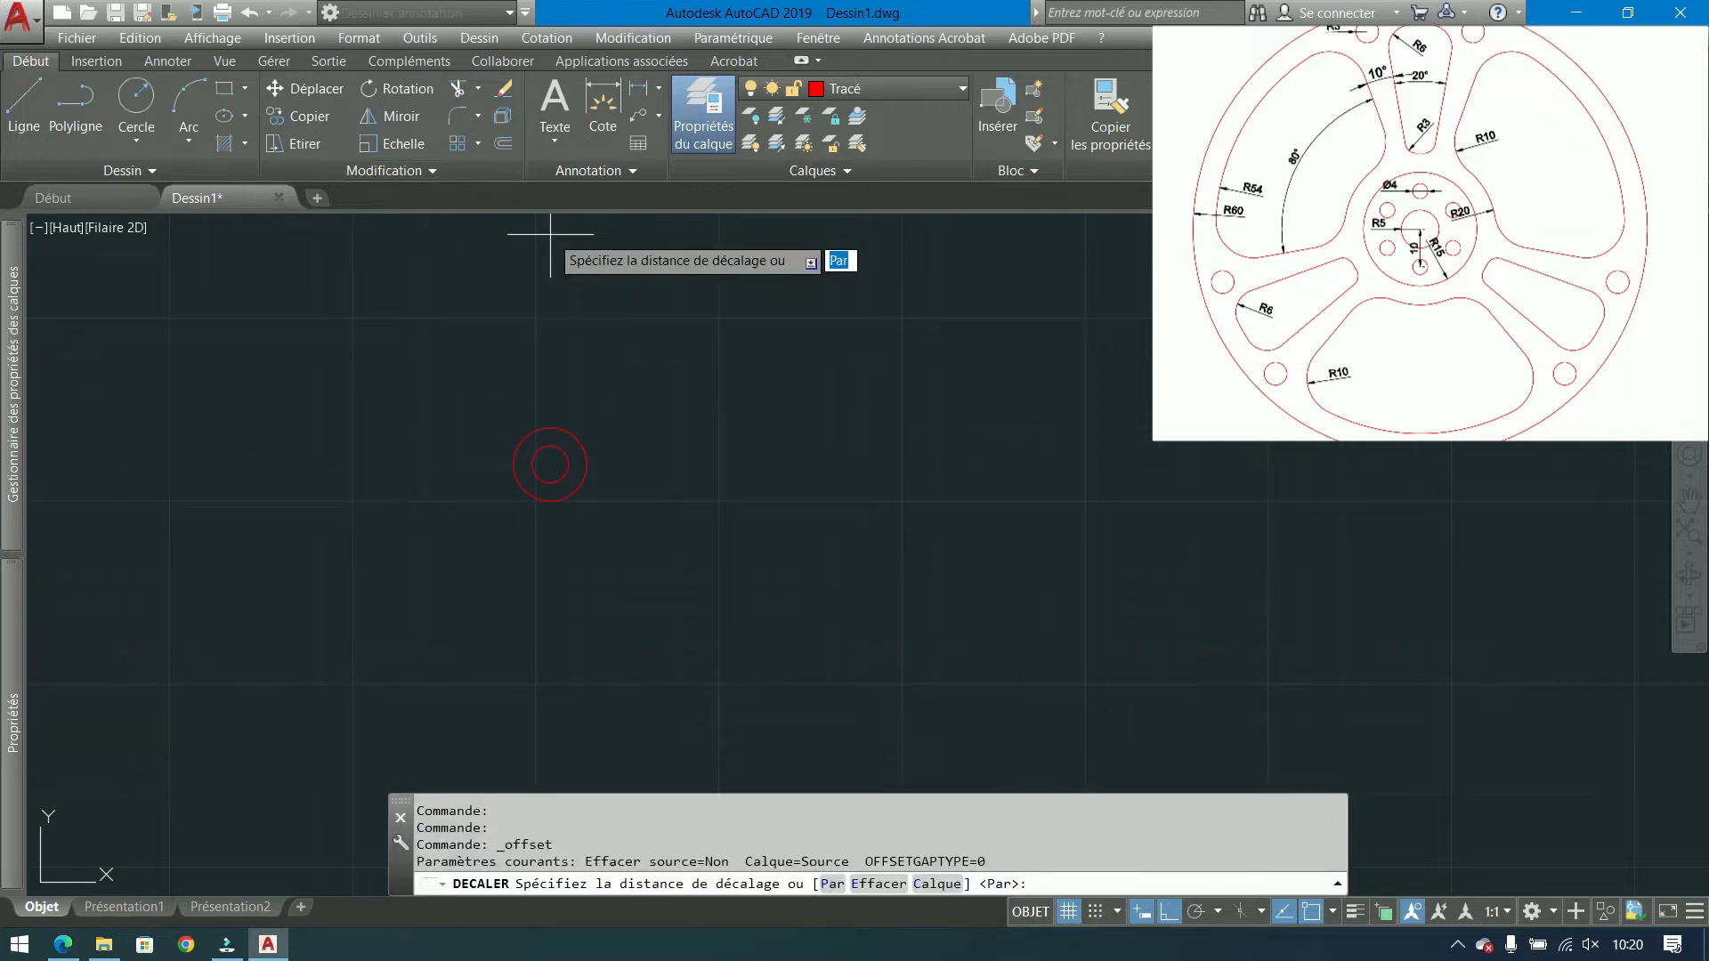
{"action": "type", "text": "5"}
{"action": "key", "text": "Return"}
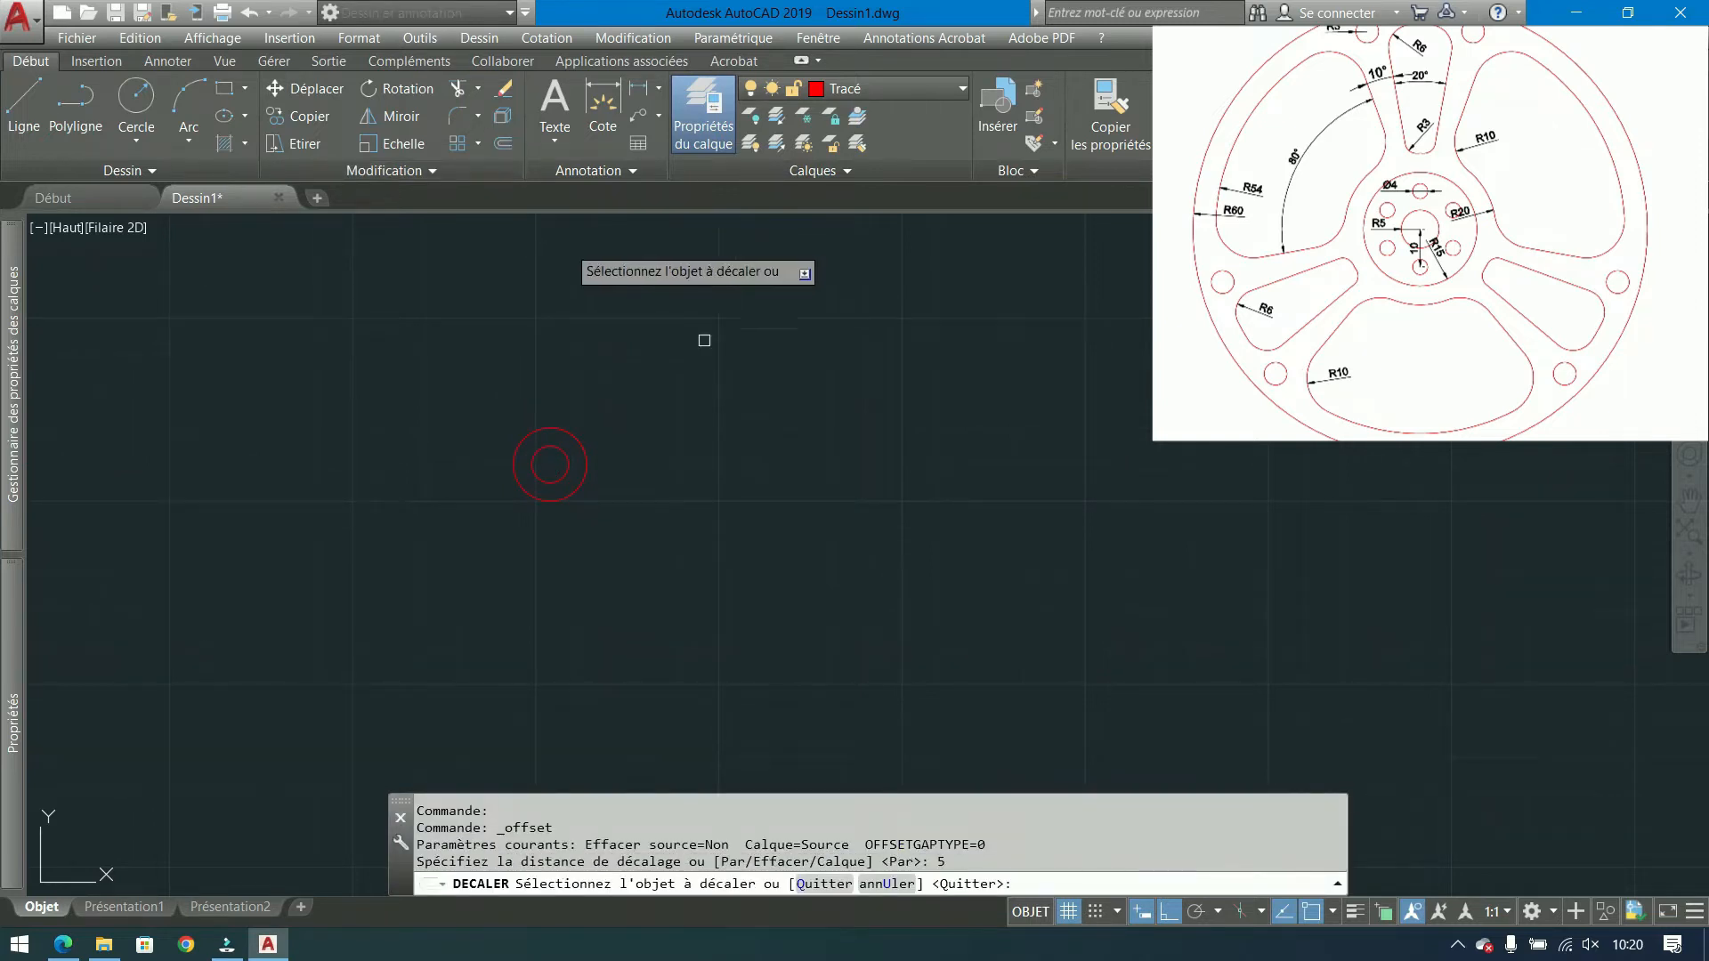
{"action": "left_click", "coordinate": [579, 438]}
{"action": "left_click", "coordinate": [583, 432]}
{"action": "left_click", "coordinate": [589, 425]}
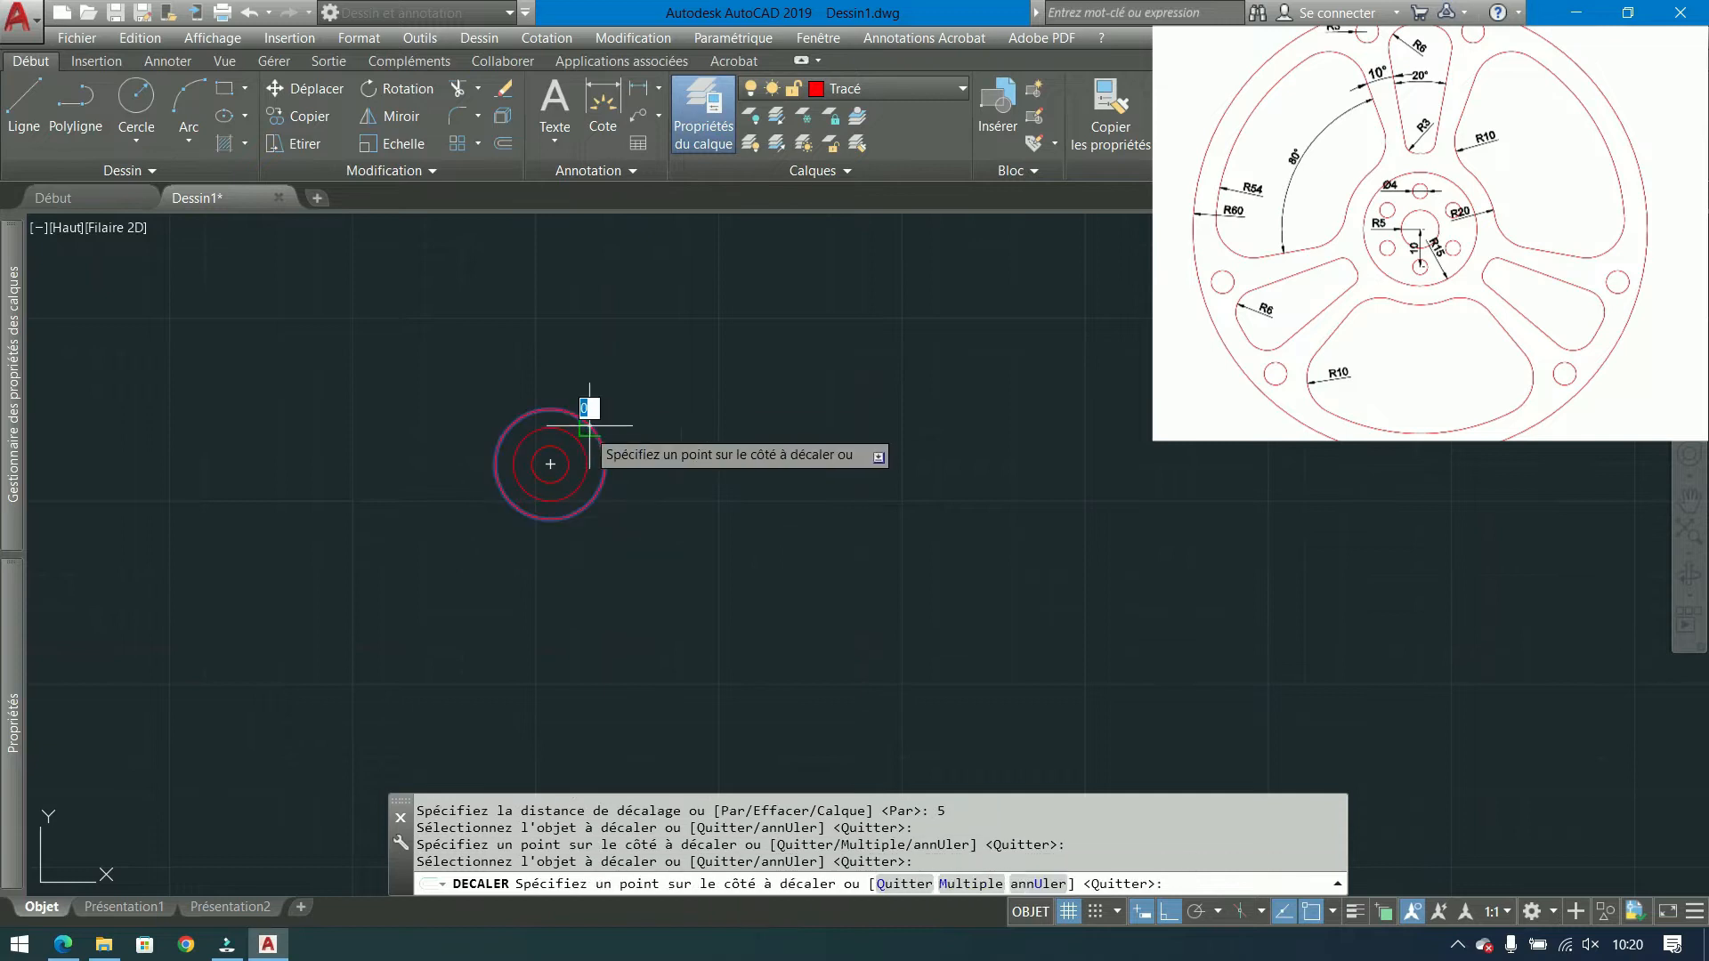
{"action": "left_click", "coordinate": [622, 385]}
{"action": "right_click", "coordinate": [623, 387]}
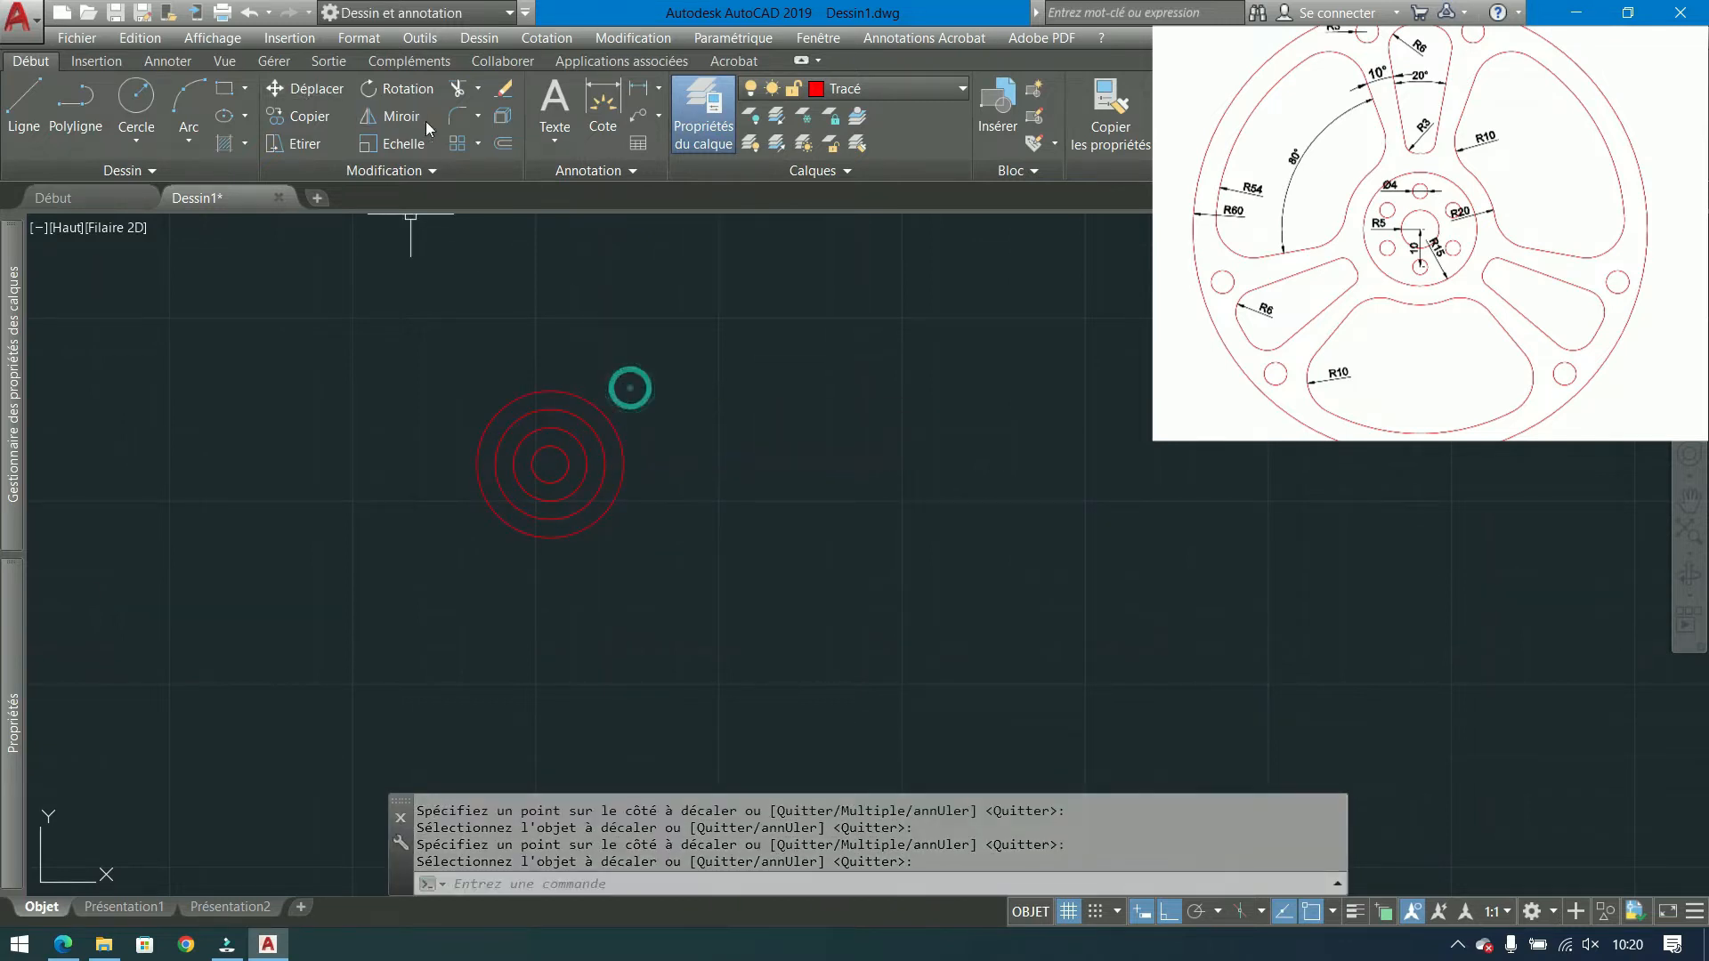
Draw two more circles with radii 54 and 60 around the same centre.
{"action": "left_click", "coordinate": [142, 112]}
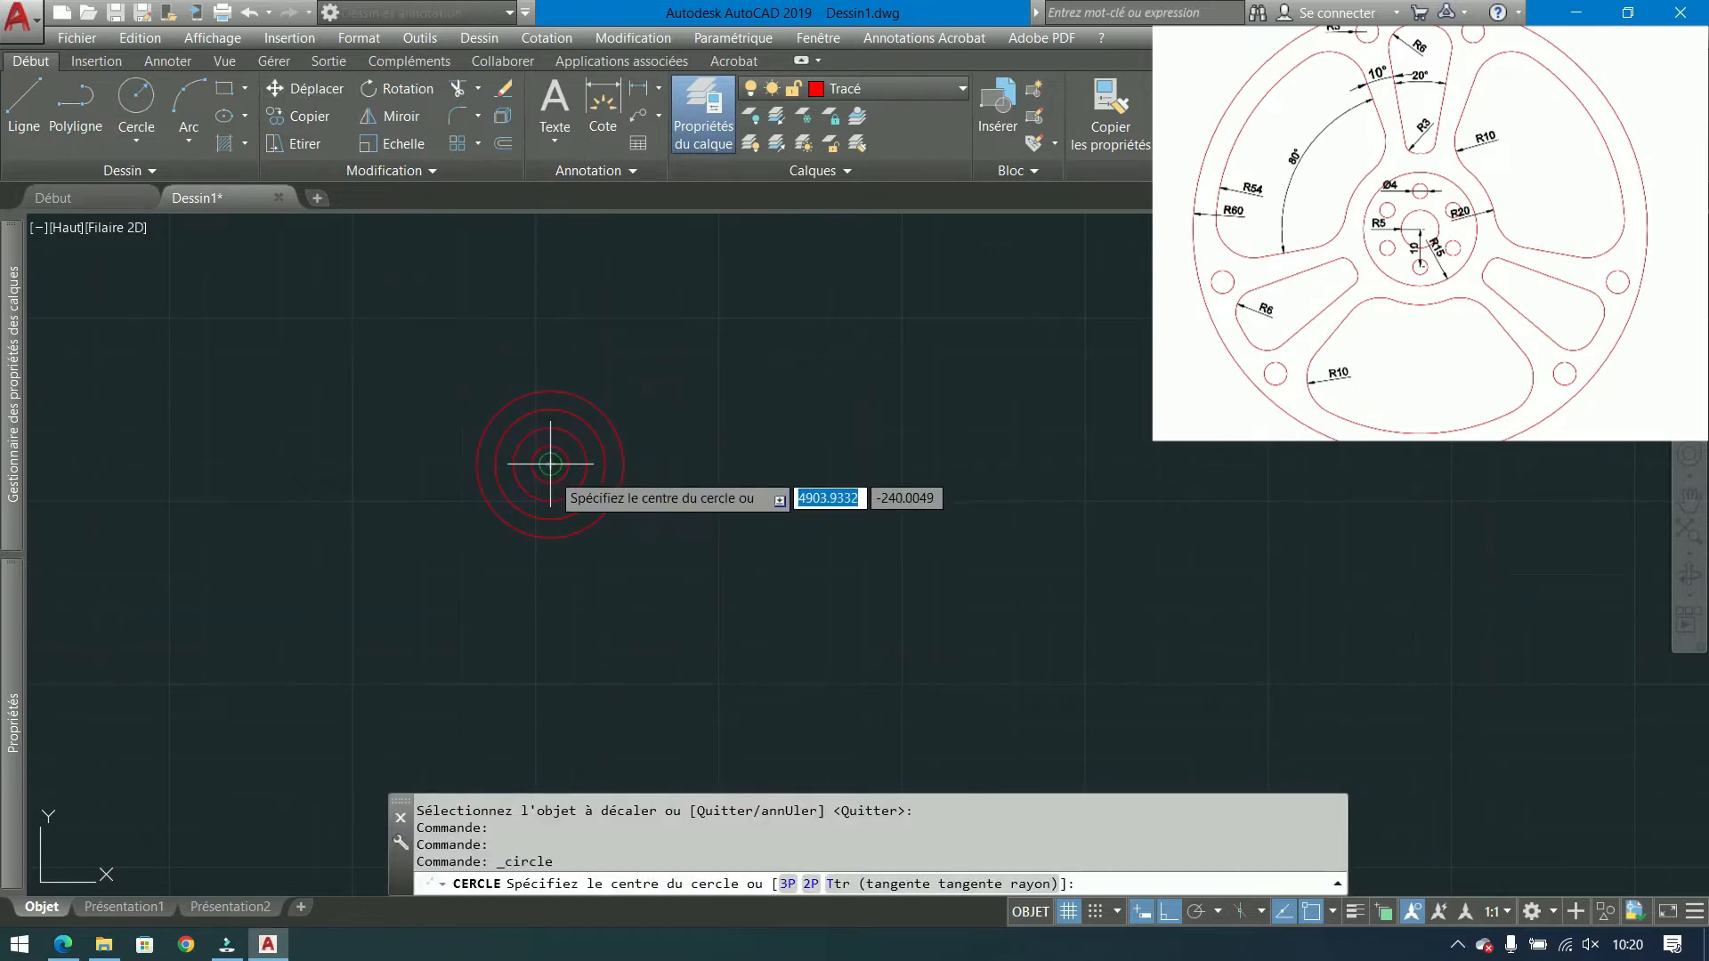
{"action": "left_click", "coordinate": [550, 464]}
{"action": "type", "text": "54"}
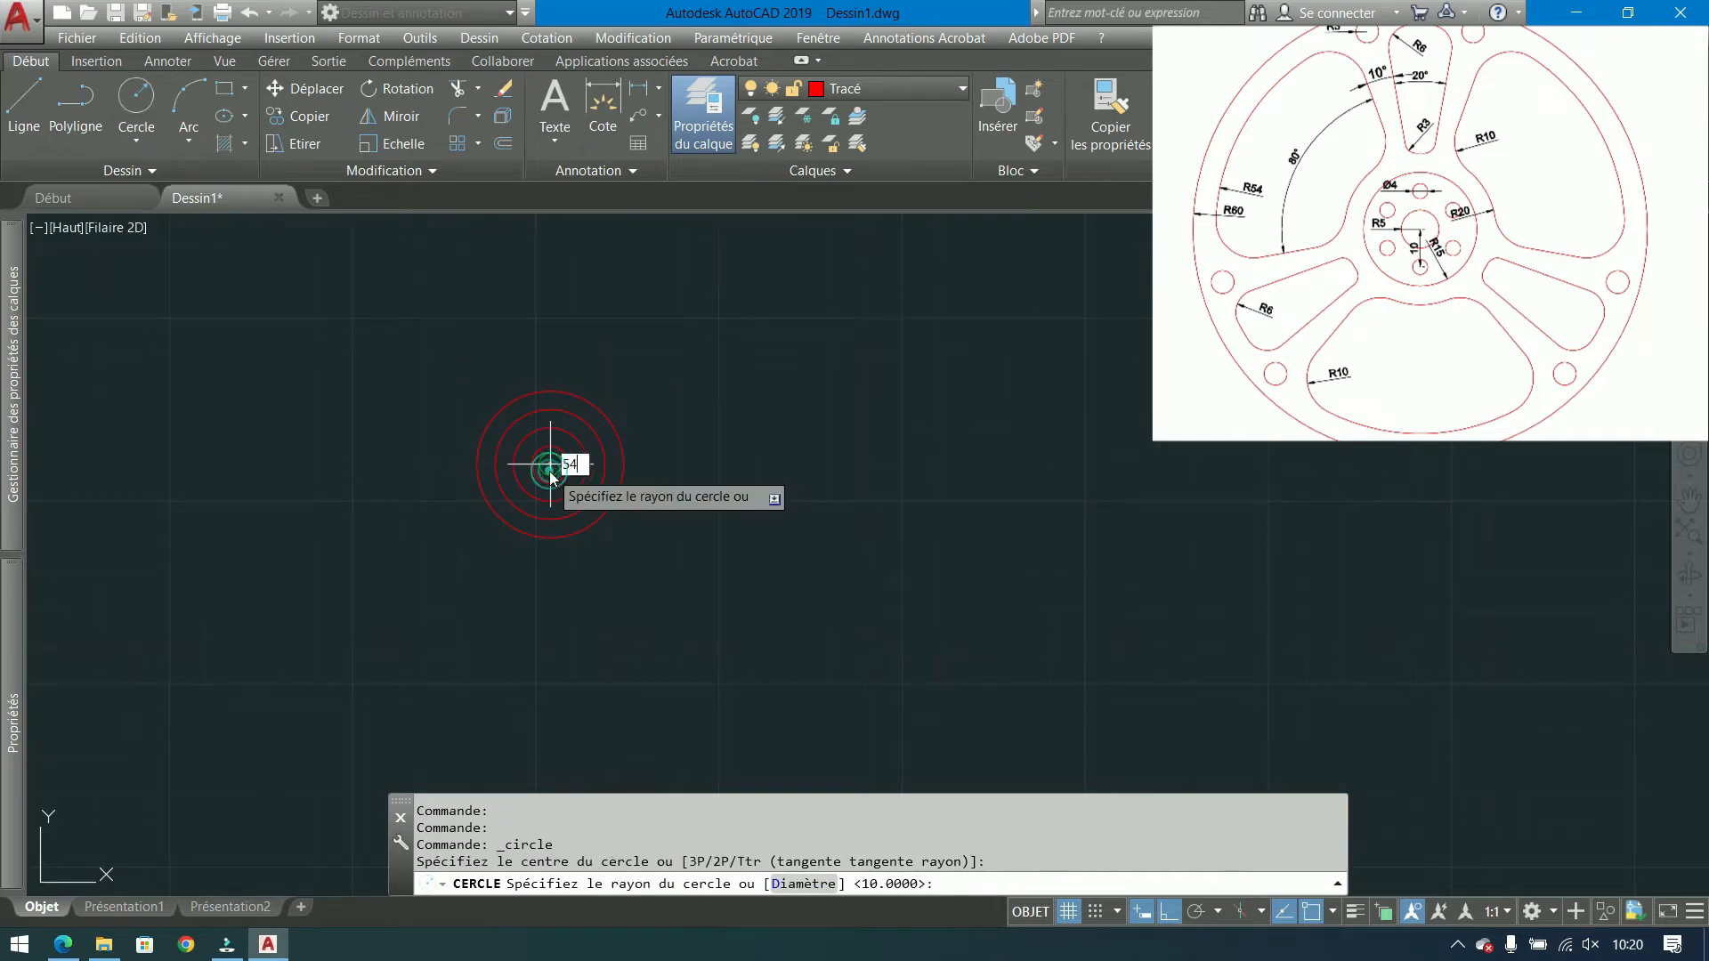
{"action": "key", "text": "Return"}
{"action": "key", "text": "Return"}
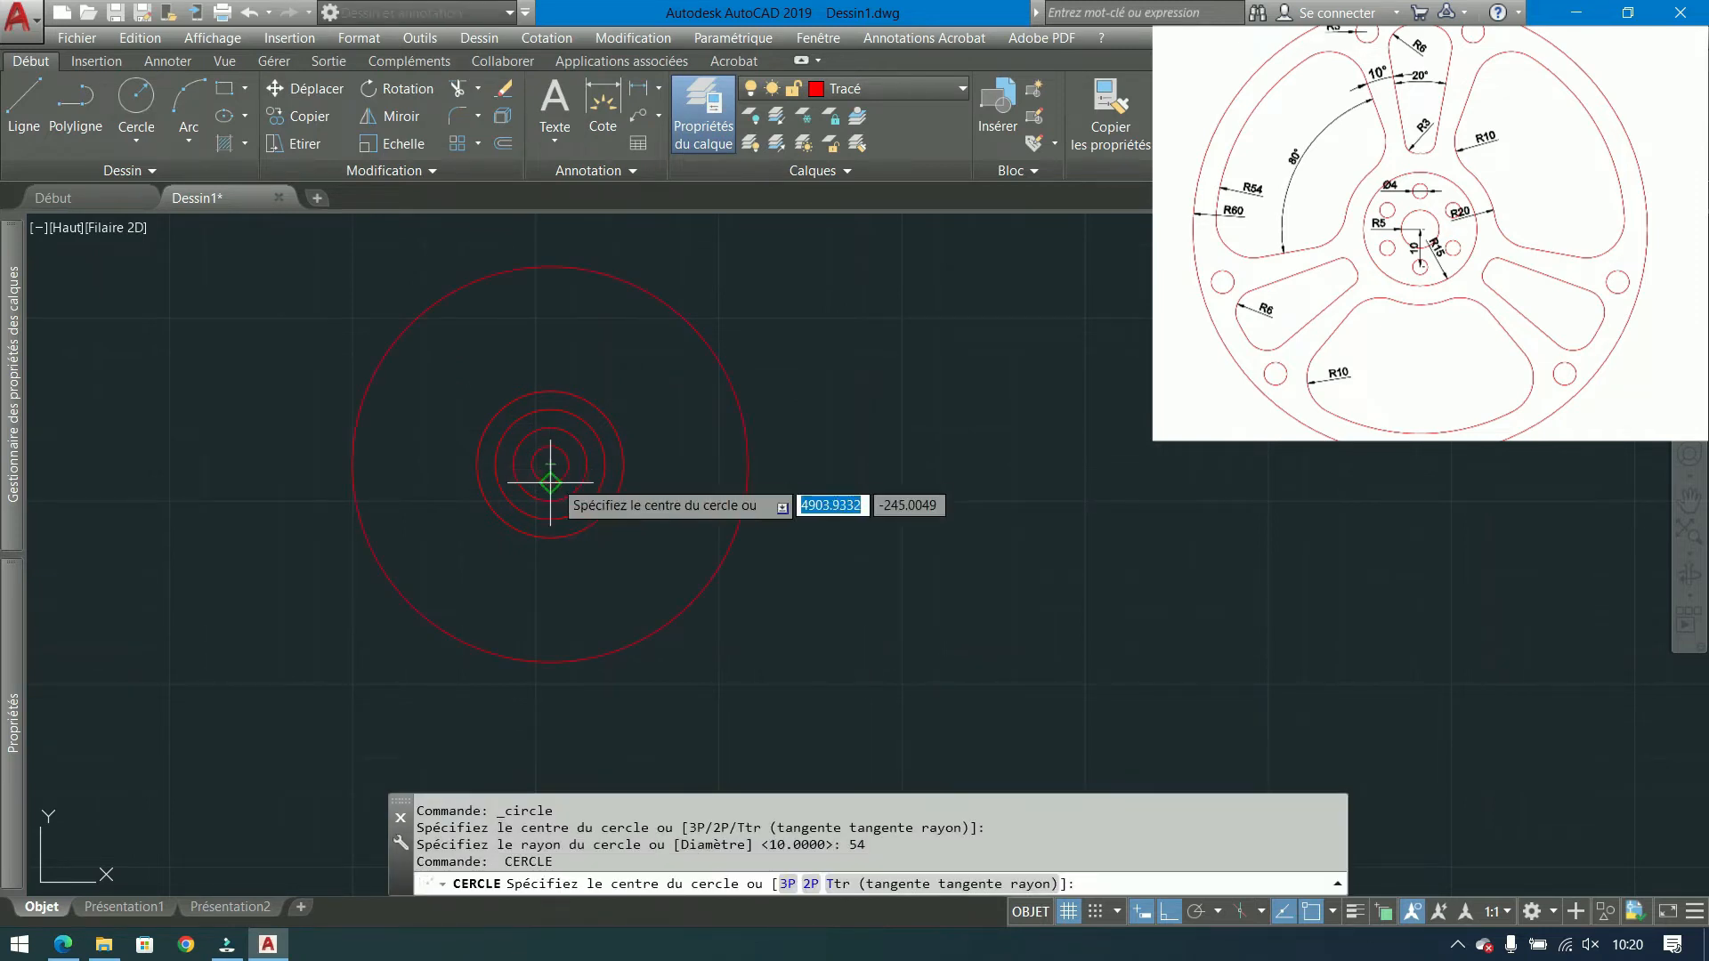
{"action": "left_click", "coordinate": [550, 464]}
{"action": "type", "text": "60"}
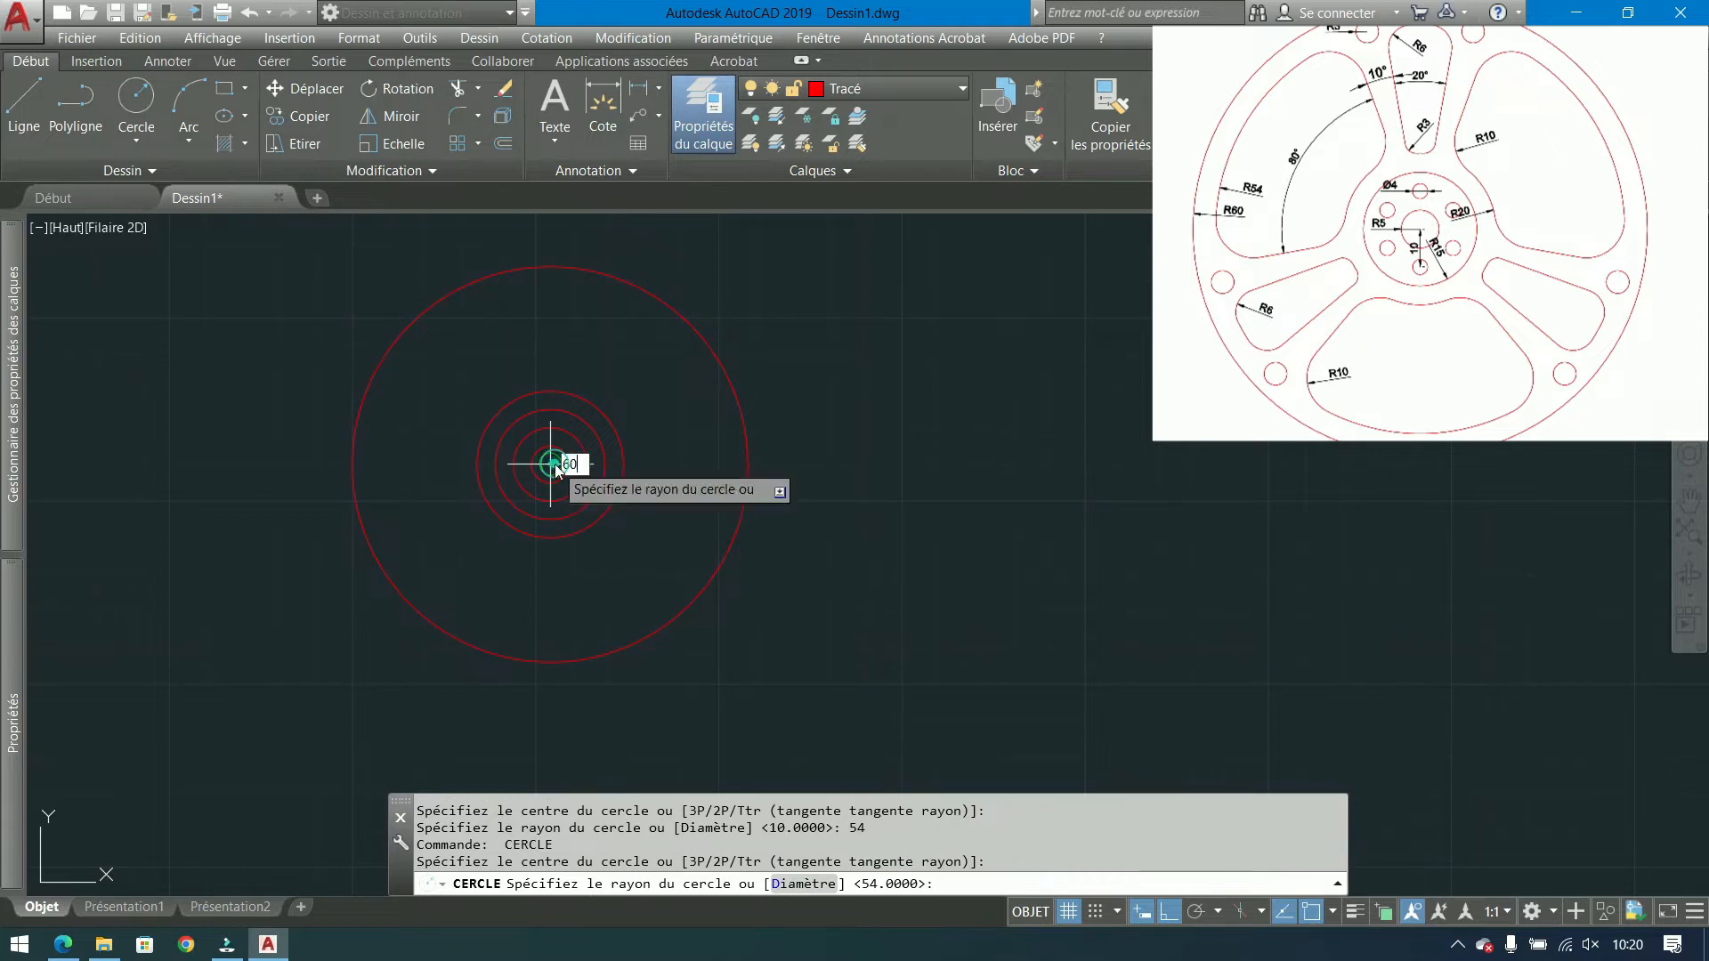
{"action": "key", "text": "Return"}
{"action": "middle_click_drag", "start_coordinate": [689, 448], "coordinate": [686, 493]}
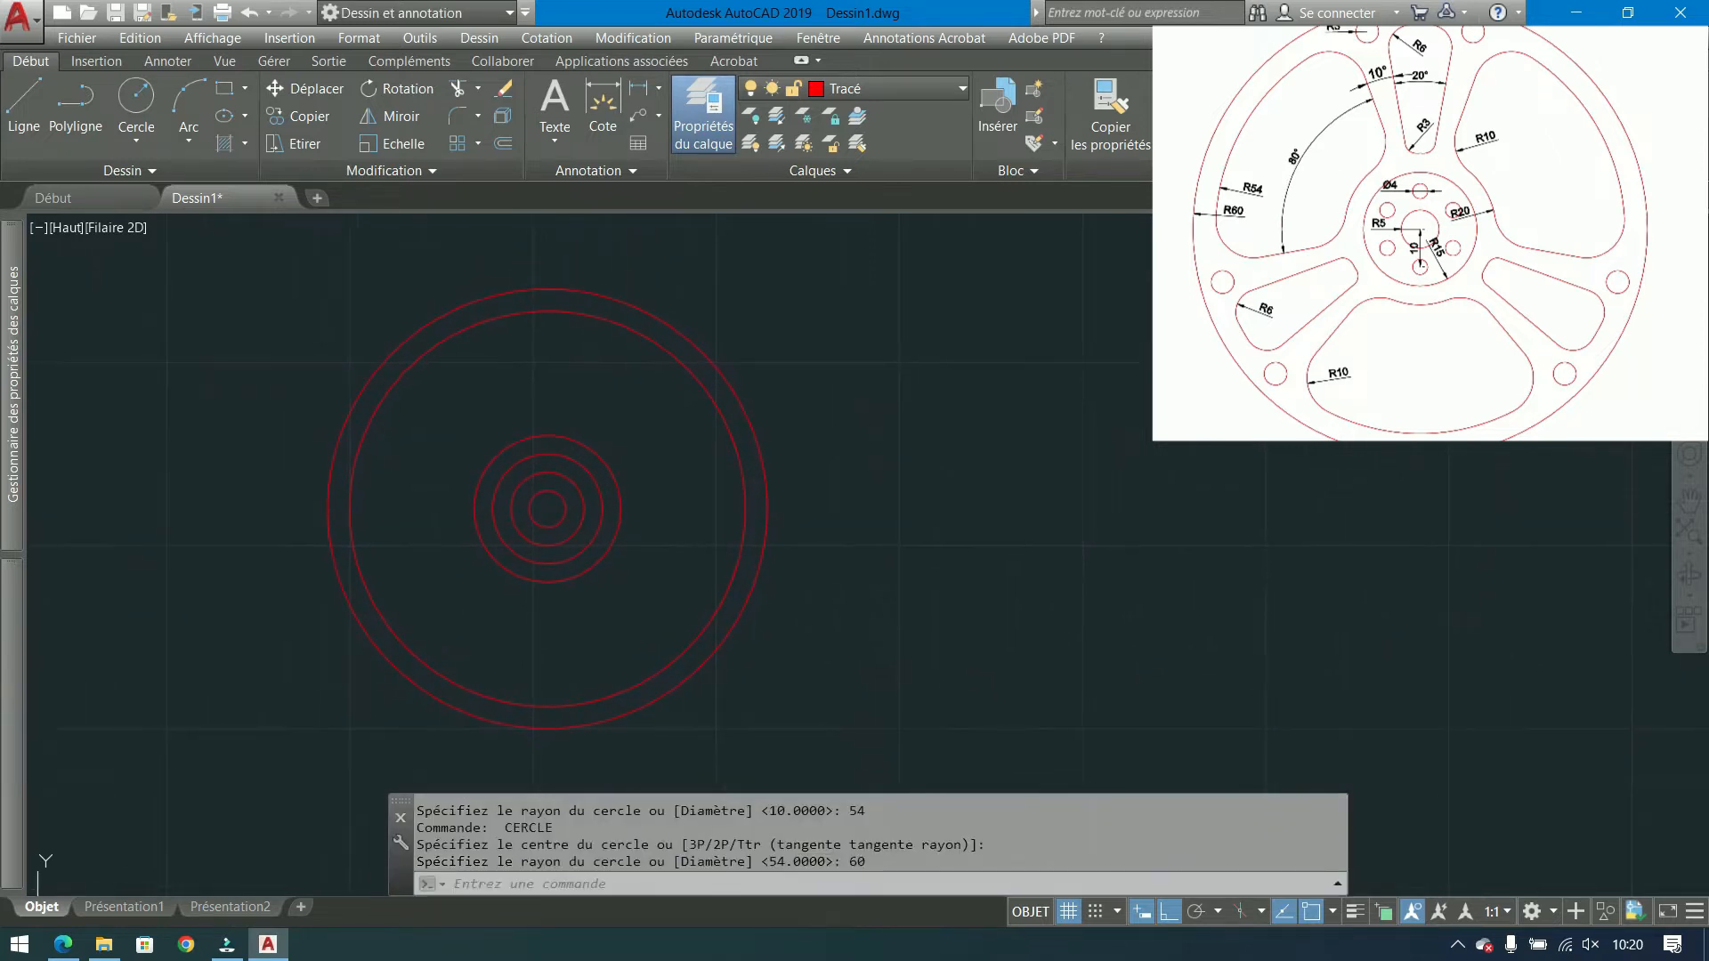
Turn on the Construction layer and move all the circles onto it.
{"action": "left_click", "coordinate": [136, 96]}
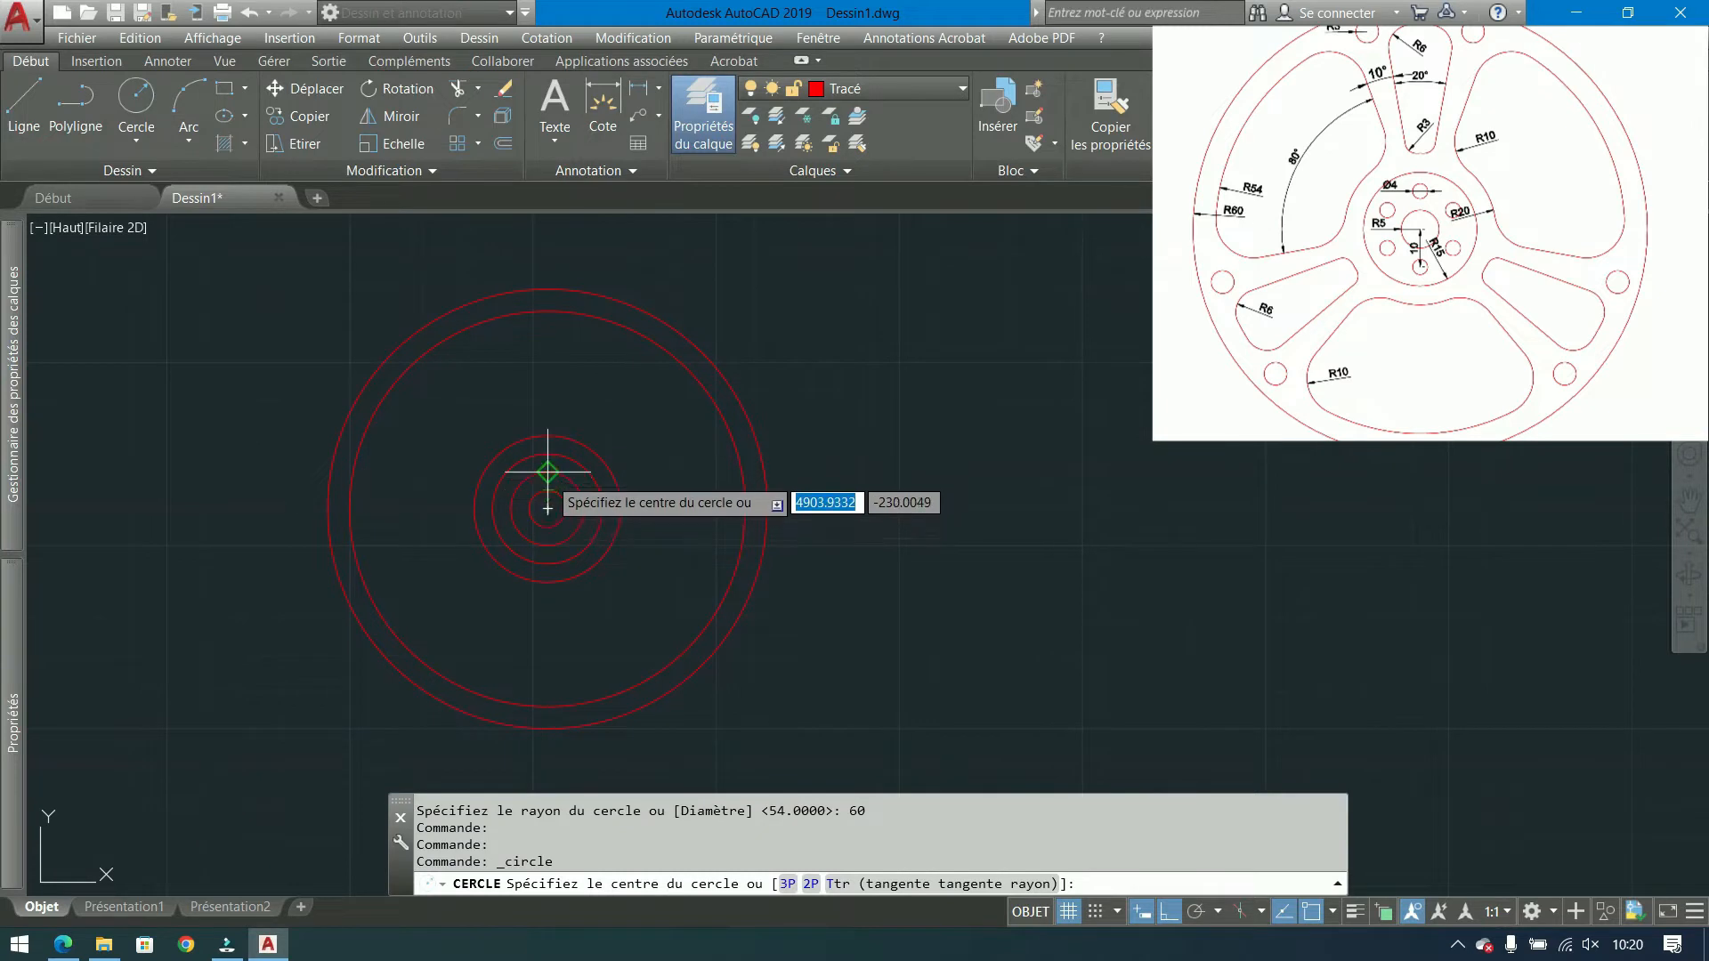
{"action": "key", "text": "Escape"}
{"action": "left_click", "coordinate": [844, 360]}
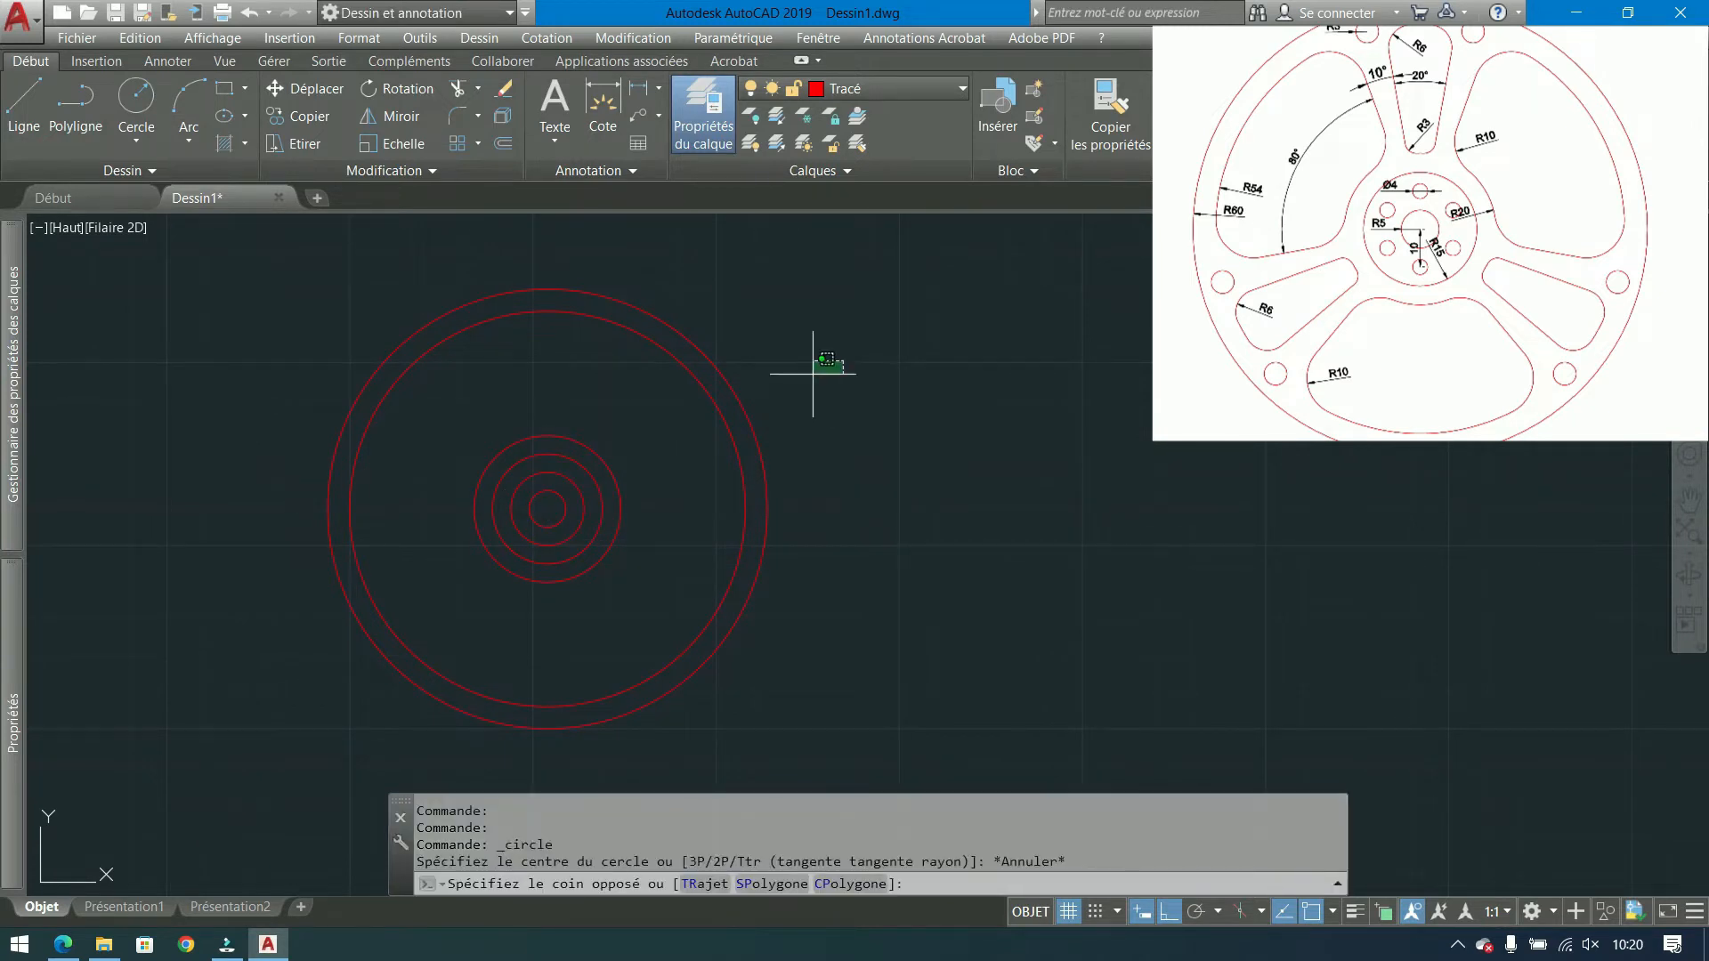
{"action": "left_click", "coordinate": [240, 521]}
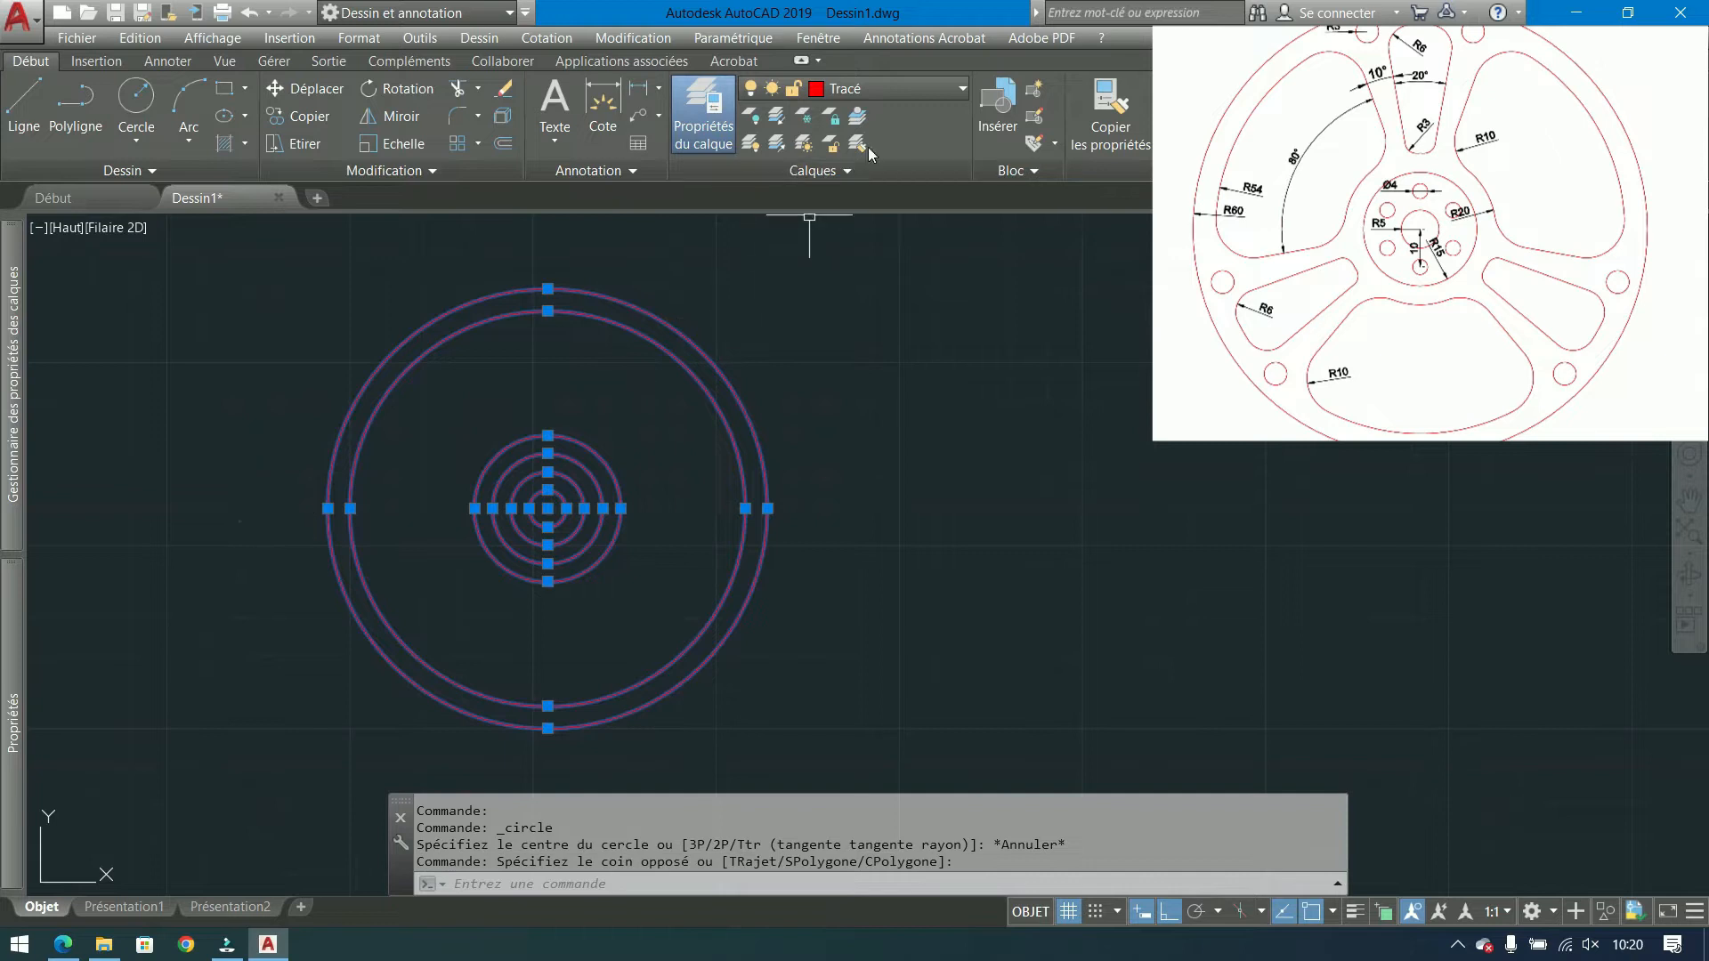
{"action": "left_click", "coordinate": [915, 88]}
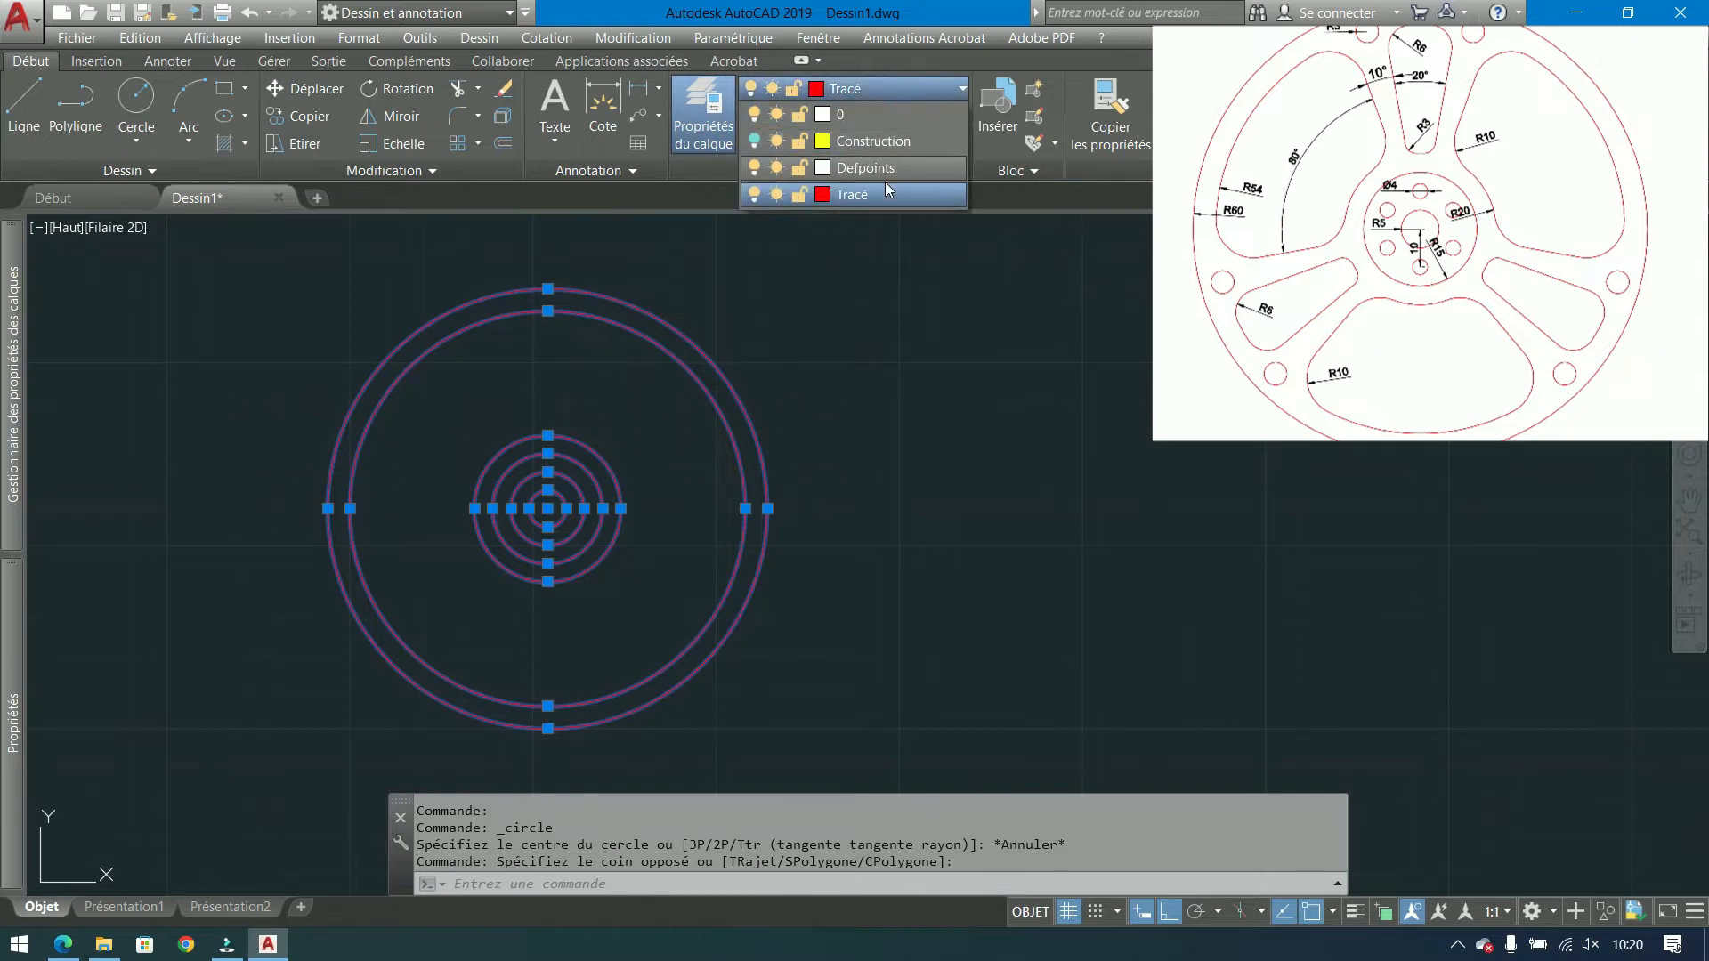
{"action": "left_click", "coordinate": [757, 139]}
{"action": "left_click", "coordinate": [754, 142]}
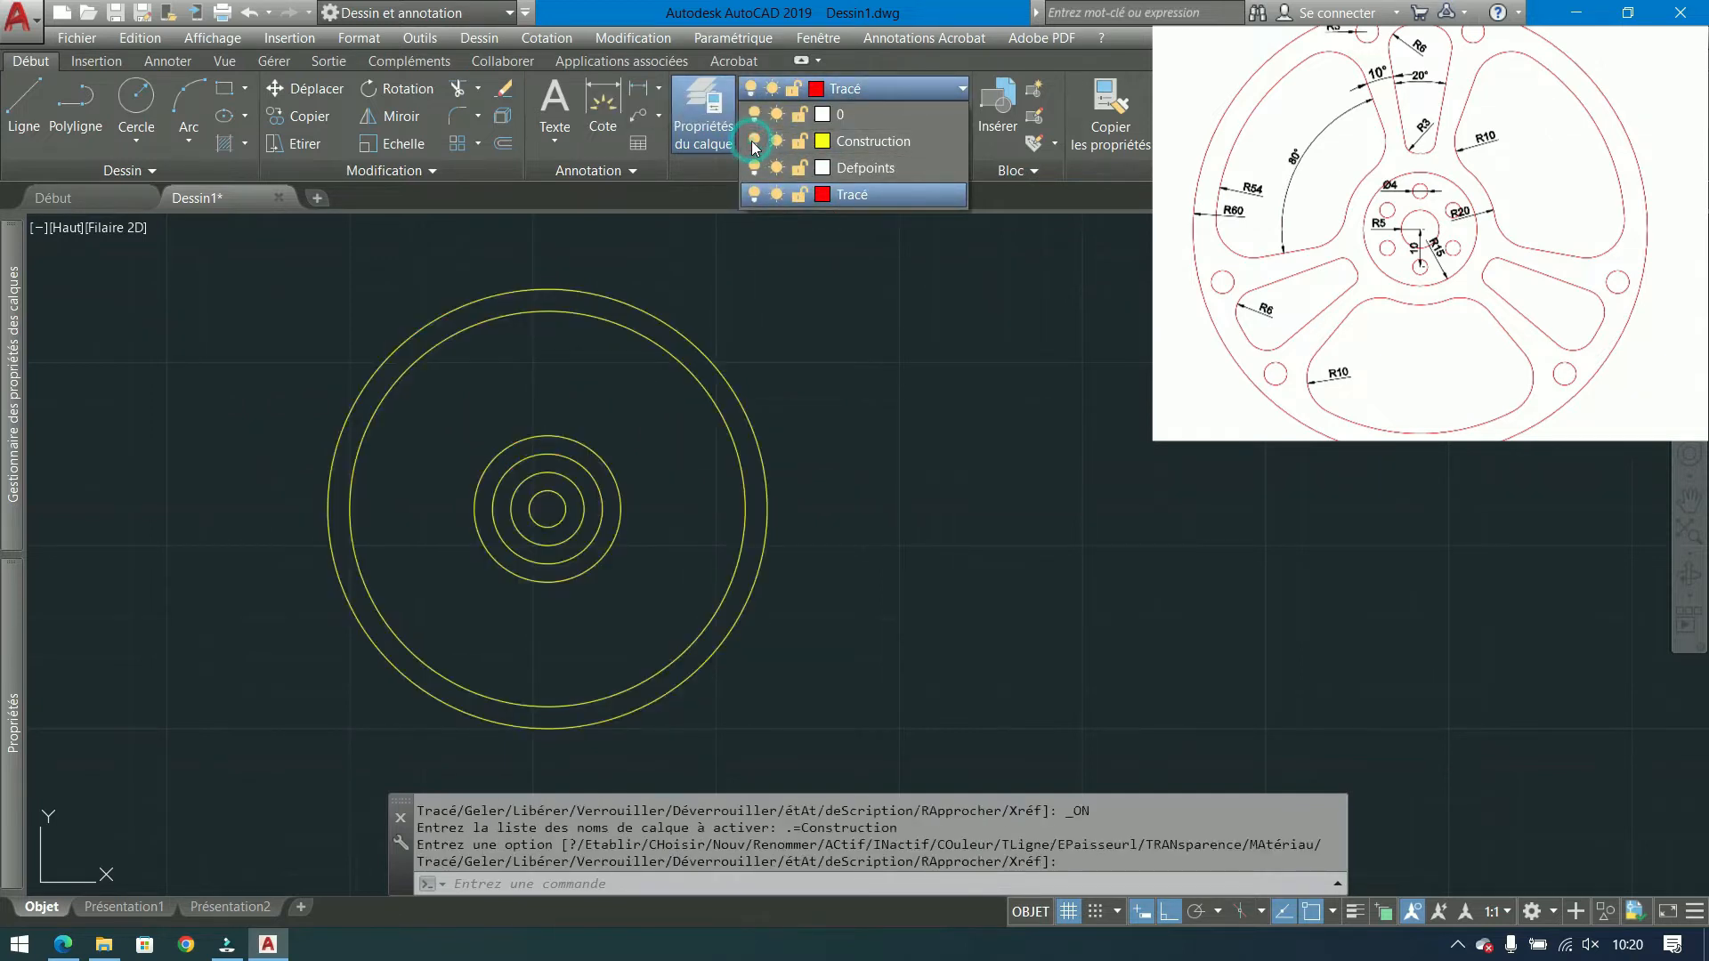
{"action": "left_click", "coordinate": [878, 143]}
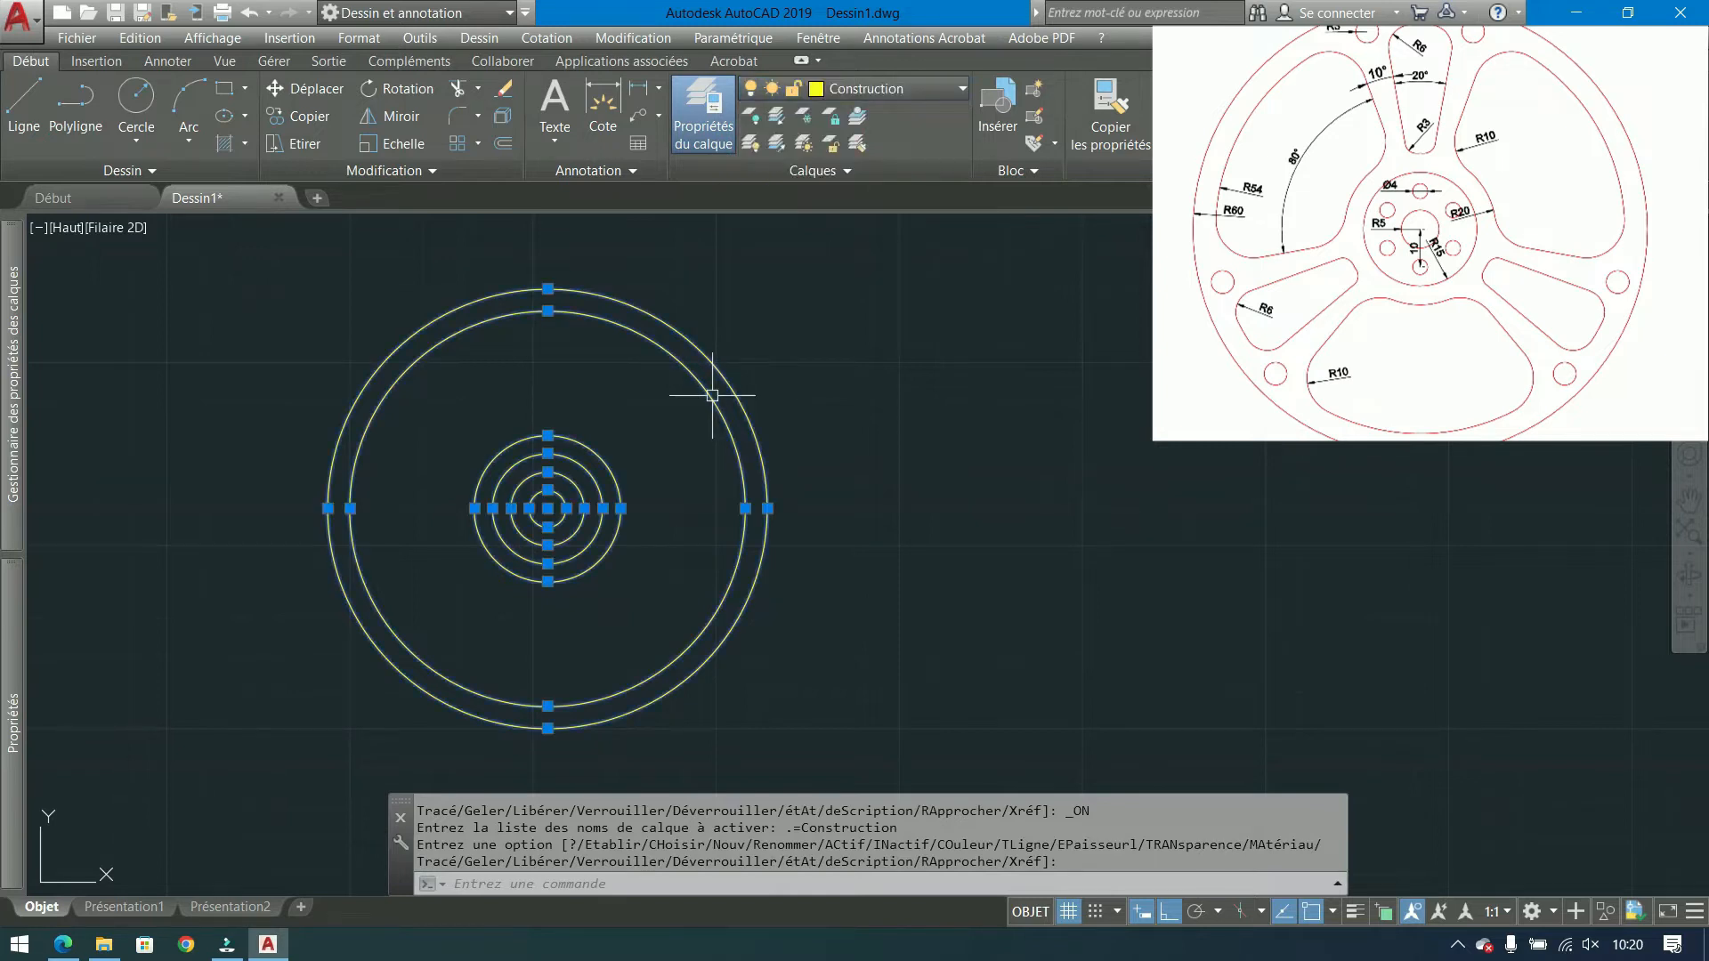
{"action": "key", "text": "Escape"}
Move the radius 5, 15 and 60 circles to the Tracé layer.
{"action": "left_click", "coordinate": [681, 343]}
{"action": "left_click", "coordinate": [551, 454]}
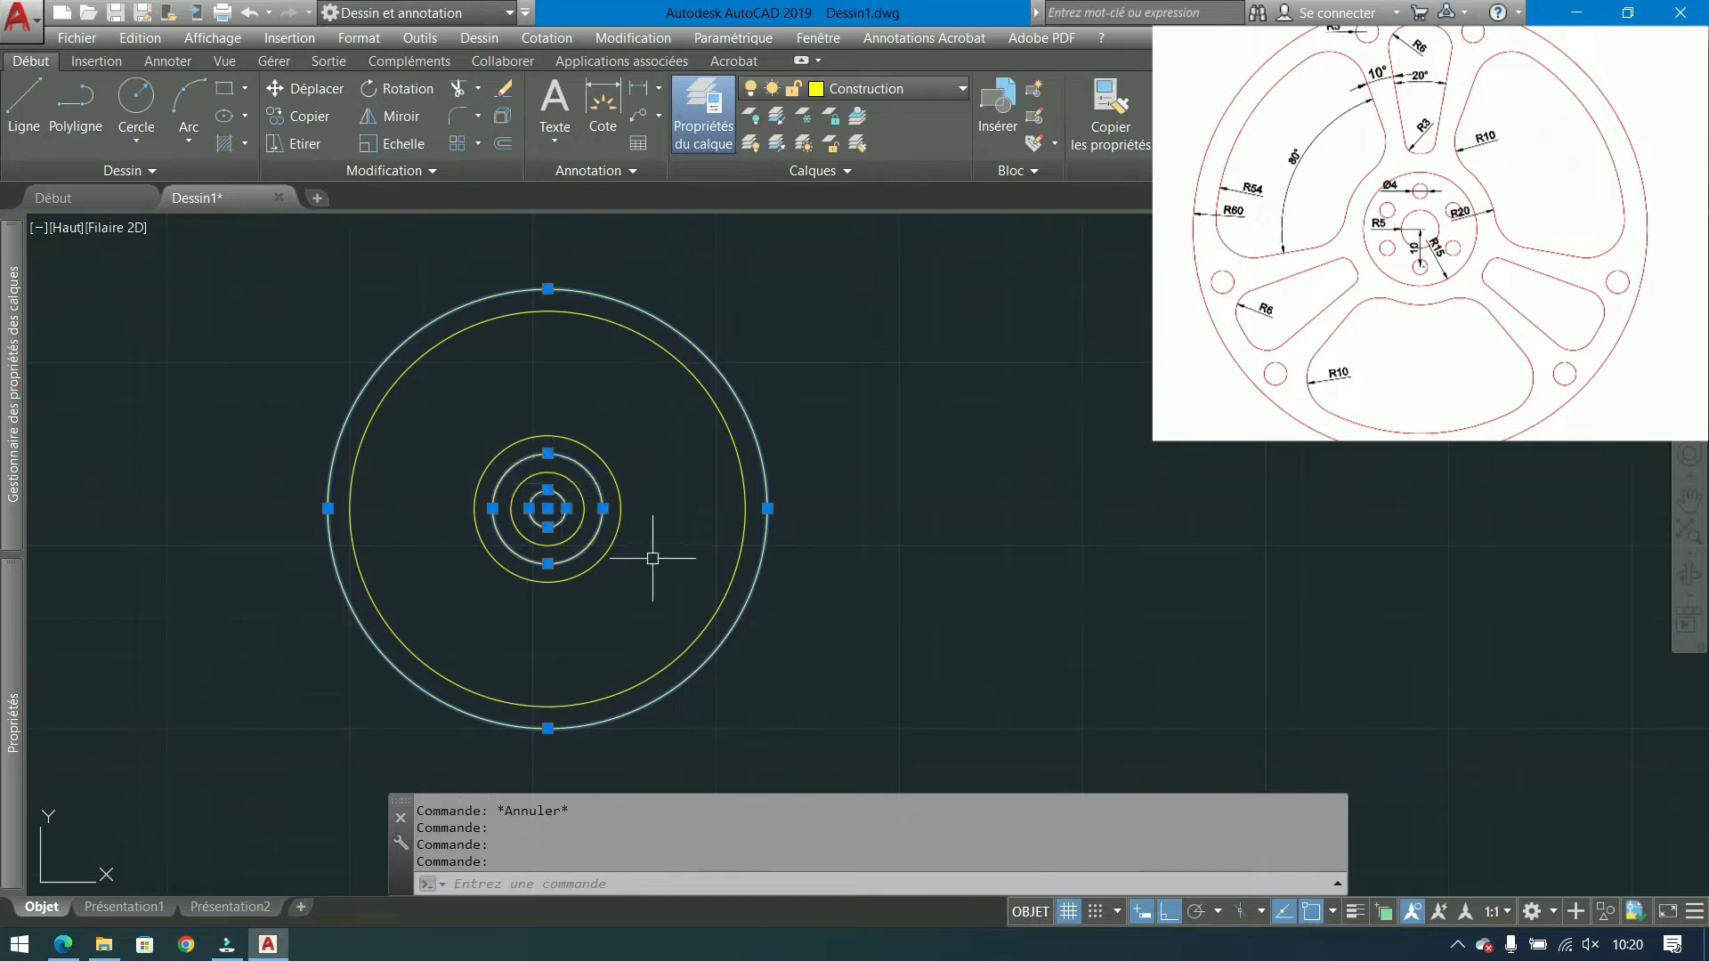
{"action": "left_click", "coordinate": [948, 93]}
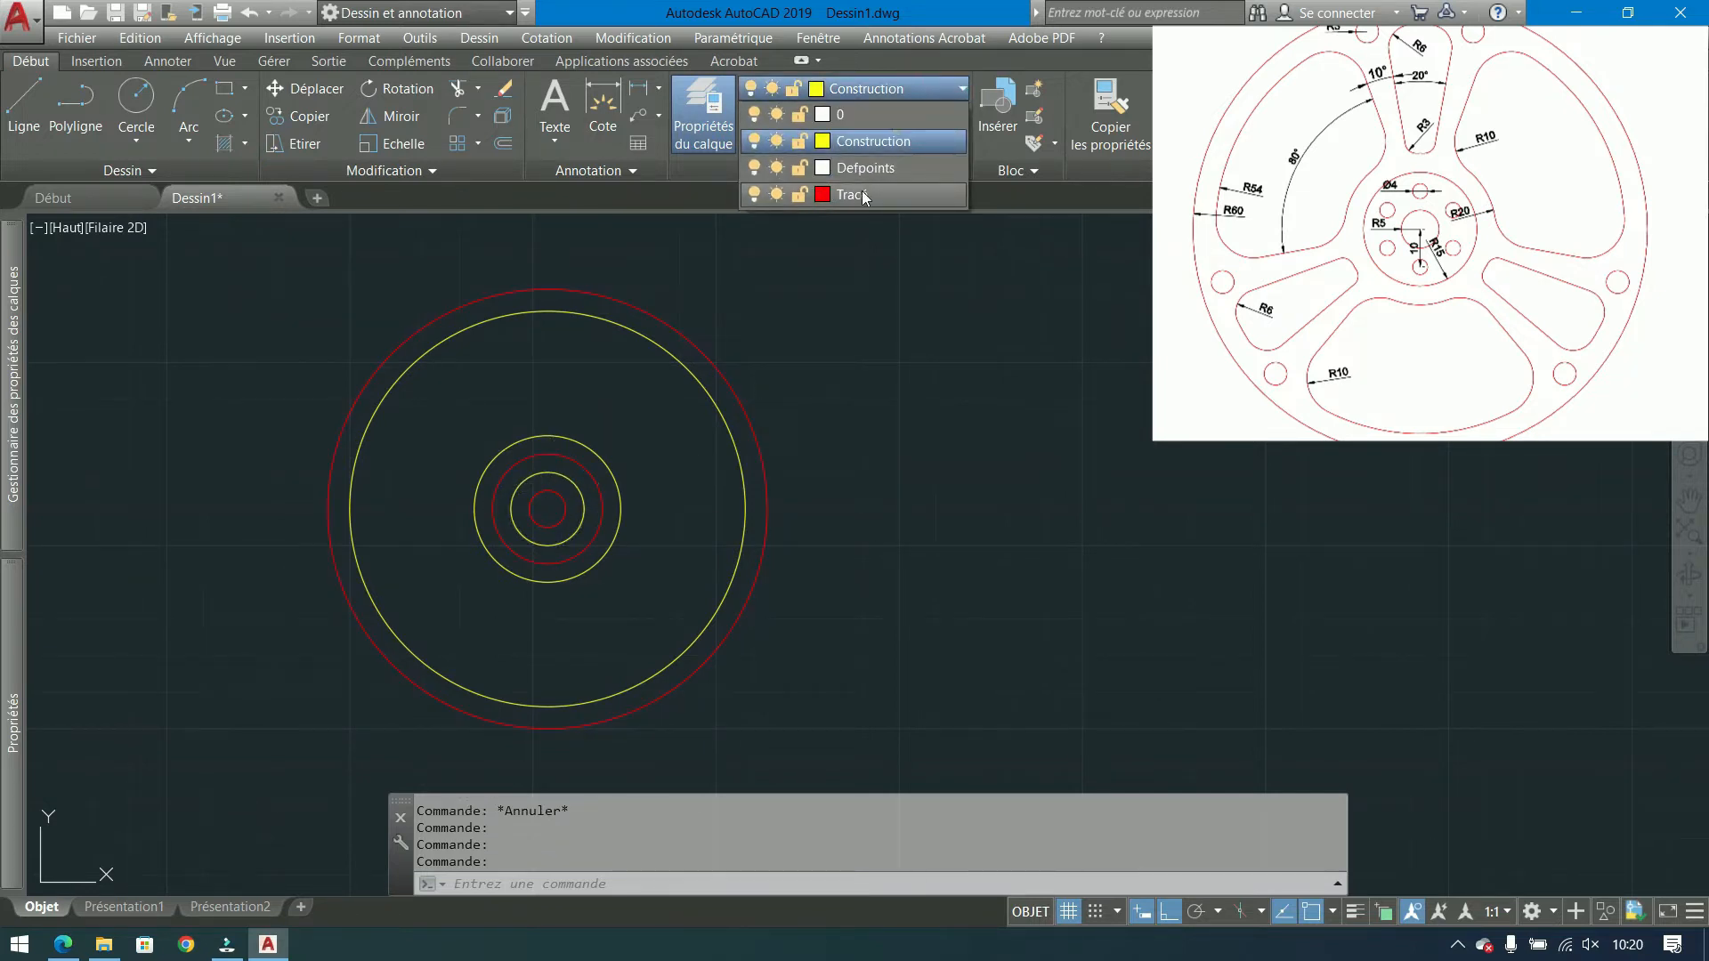
{"action": "left_click", "coordinate": [859, 194]}
{"action": "key", "text": "Escape"}
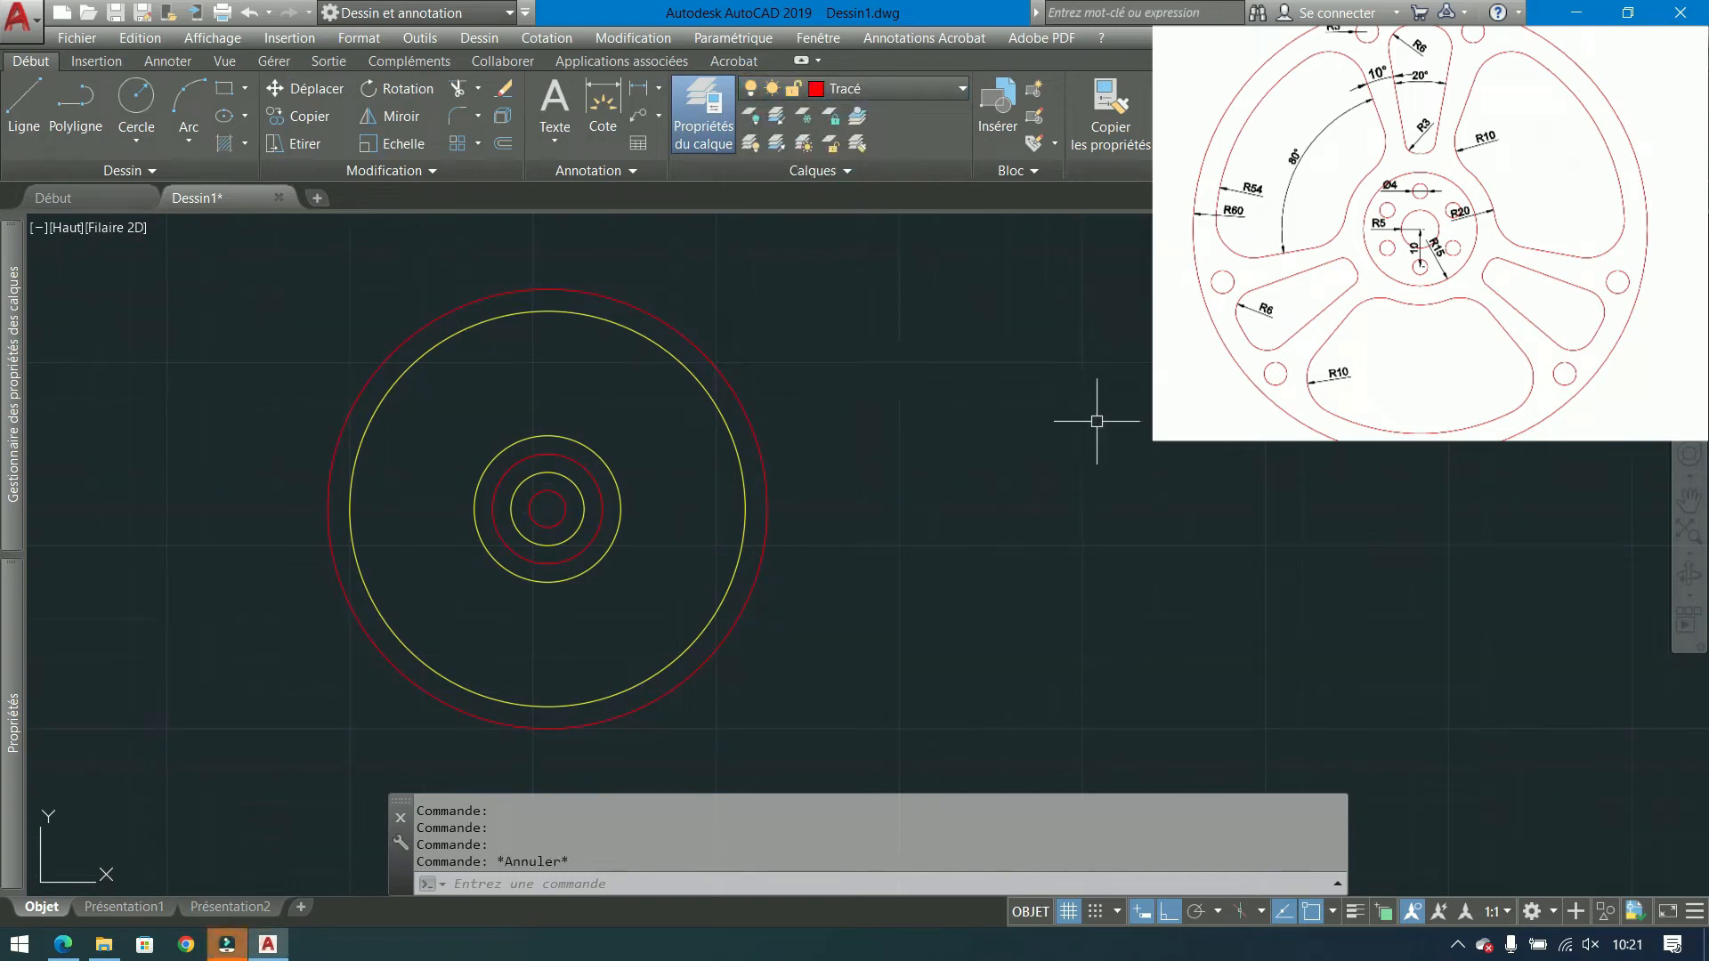
Make Construction the current layer and draw a vertical polyline about 72 long upward from the circles' common centre.
{"action": "left_click", "coordinate": [76, 103]}
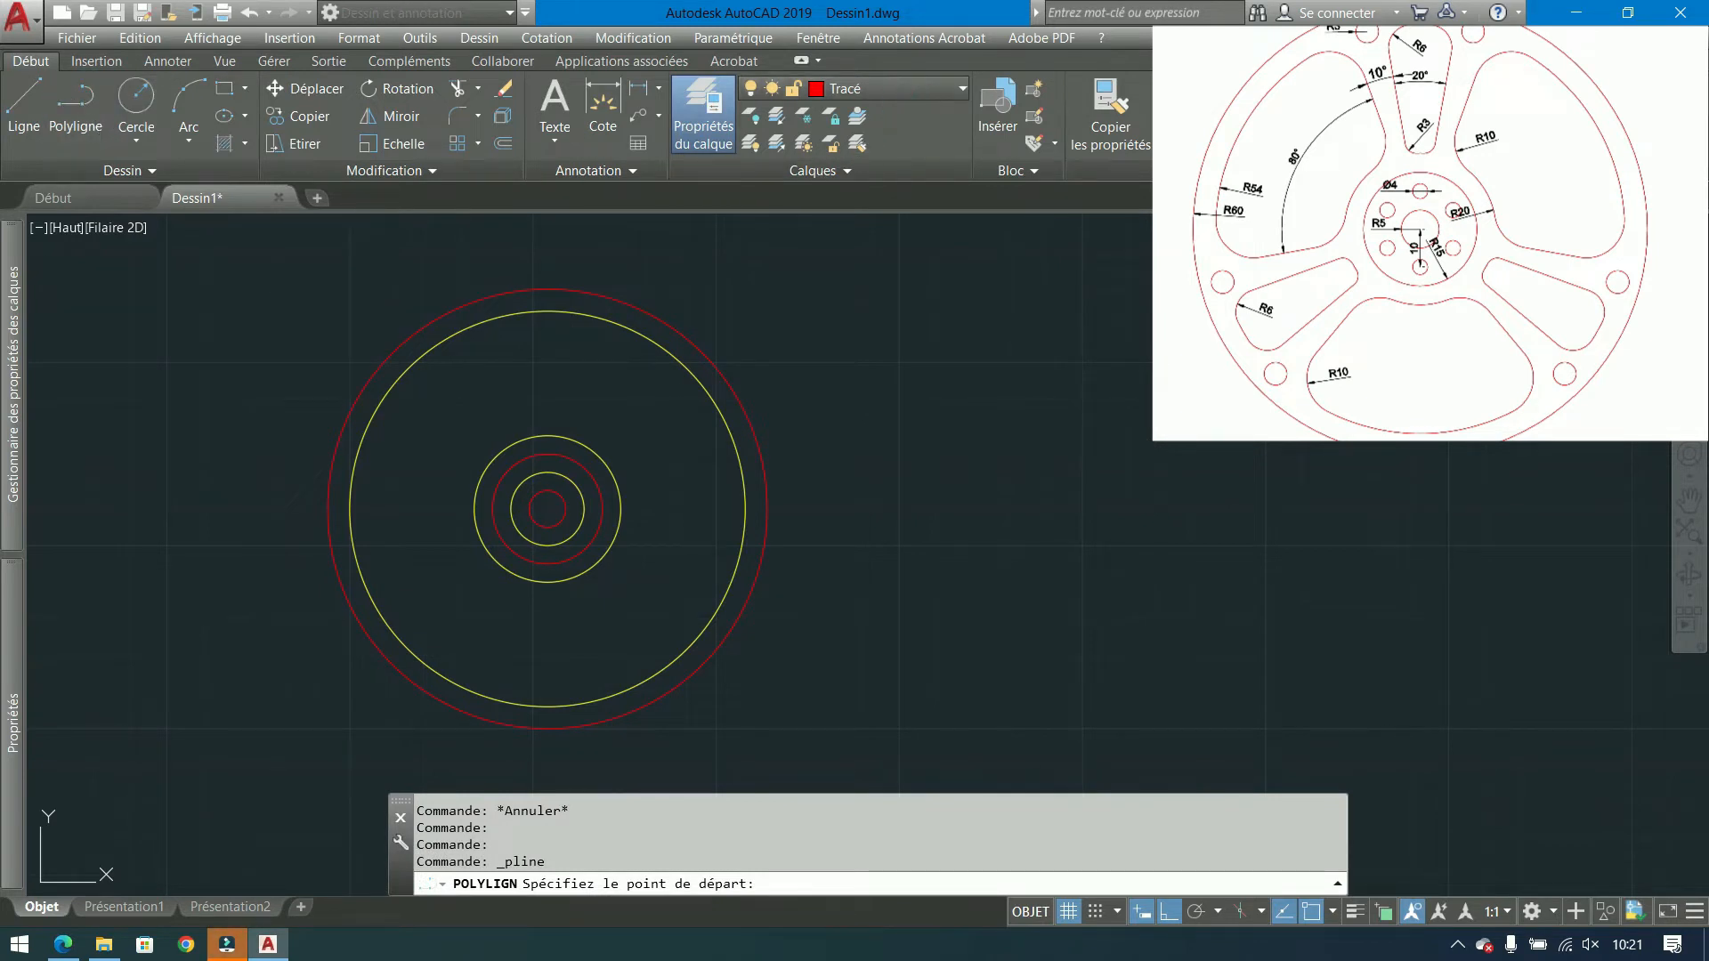
{"action": "key", "text": "Escape"}
{"action": "left_click", "coordinate": [916, 88]}
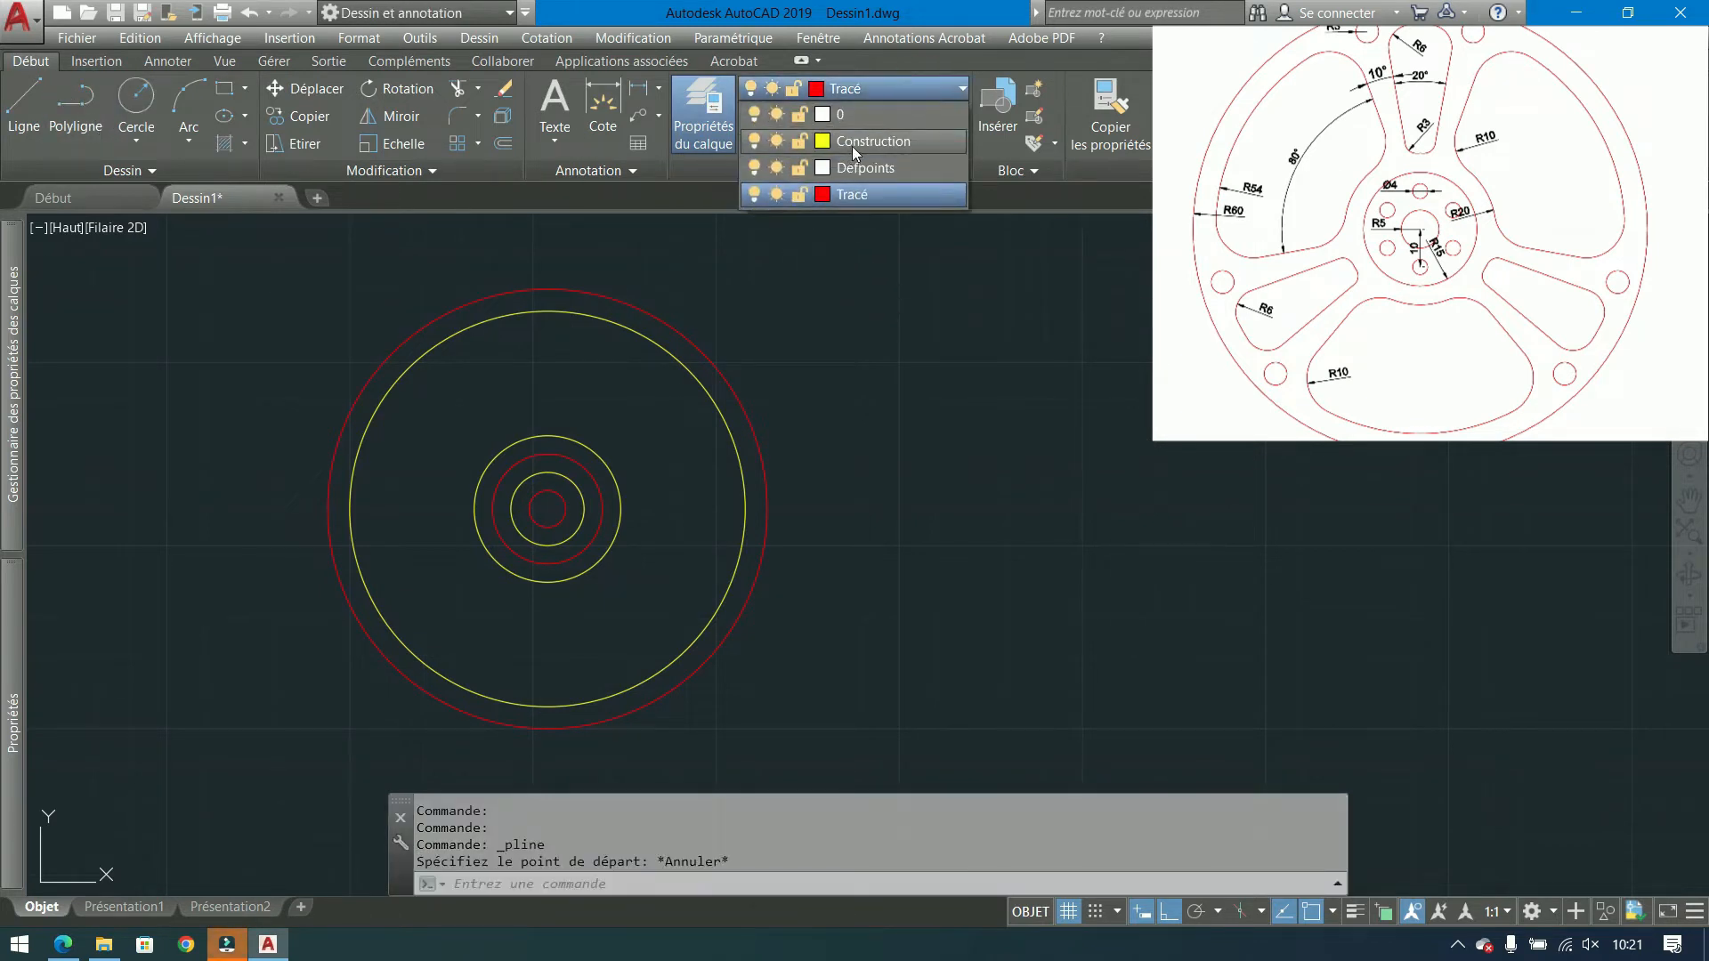
{"action": "left_click", "coordinate": [852, 143]}
{"action": "left_click", "coordinate": [75, 102]}
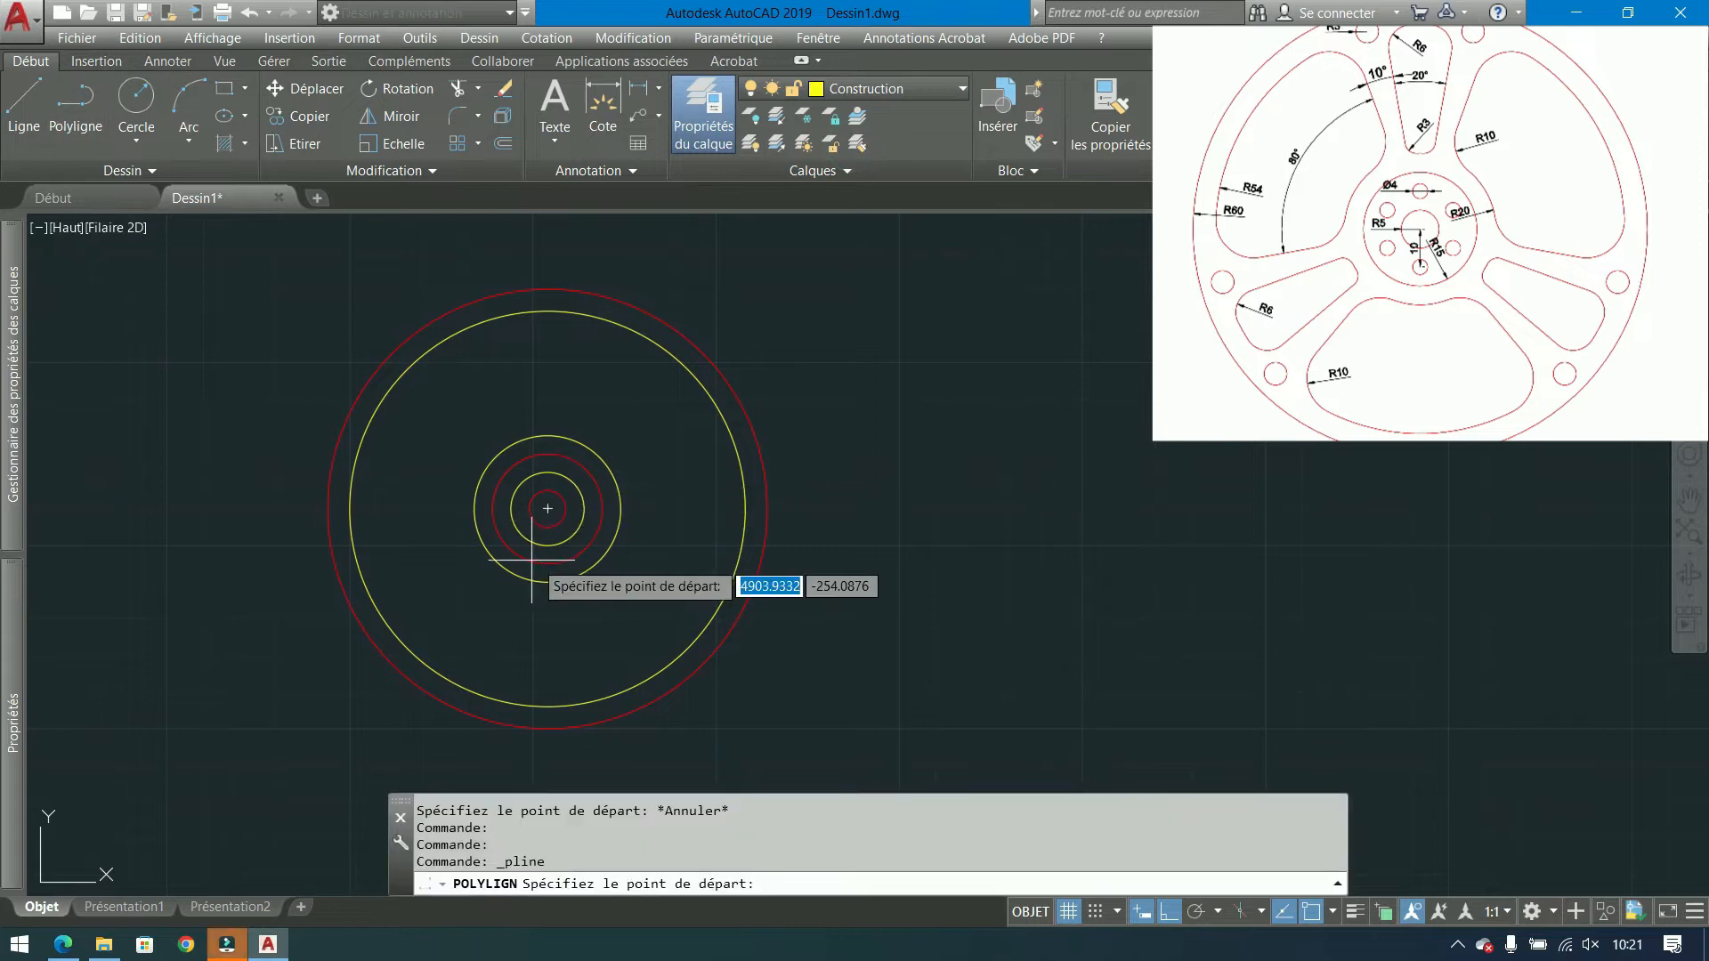
{"action": "left_click", "coordinate": [548, 508]}
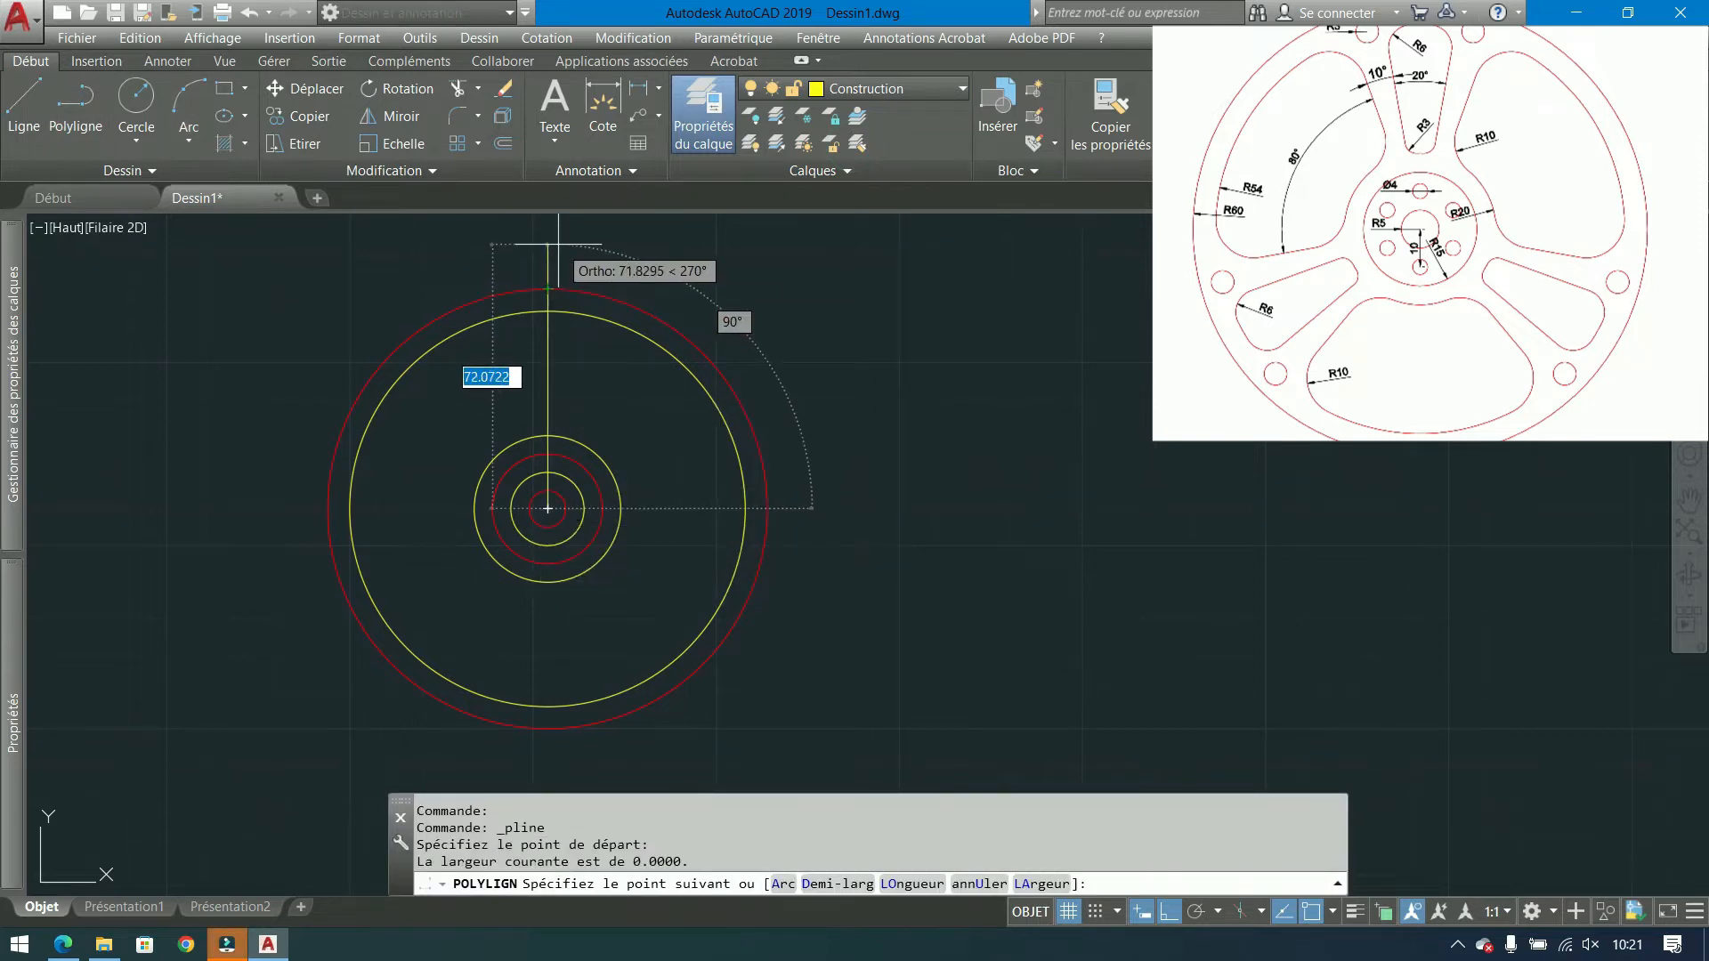
{"action": "left_click", "coordinate": [557, 243]}
{"action": "middle_click_drag", "start_coordinate": [600, 367], "coordinate": [737, 392]}
Rotate a copy of the vertical construction line by 10° about the circles' common centre.
{"action": "left_click", "coordinate": [714, 397]}
{"action": "left_click", "coordinate": [599, 434]}
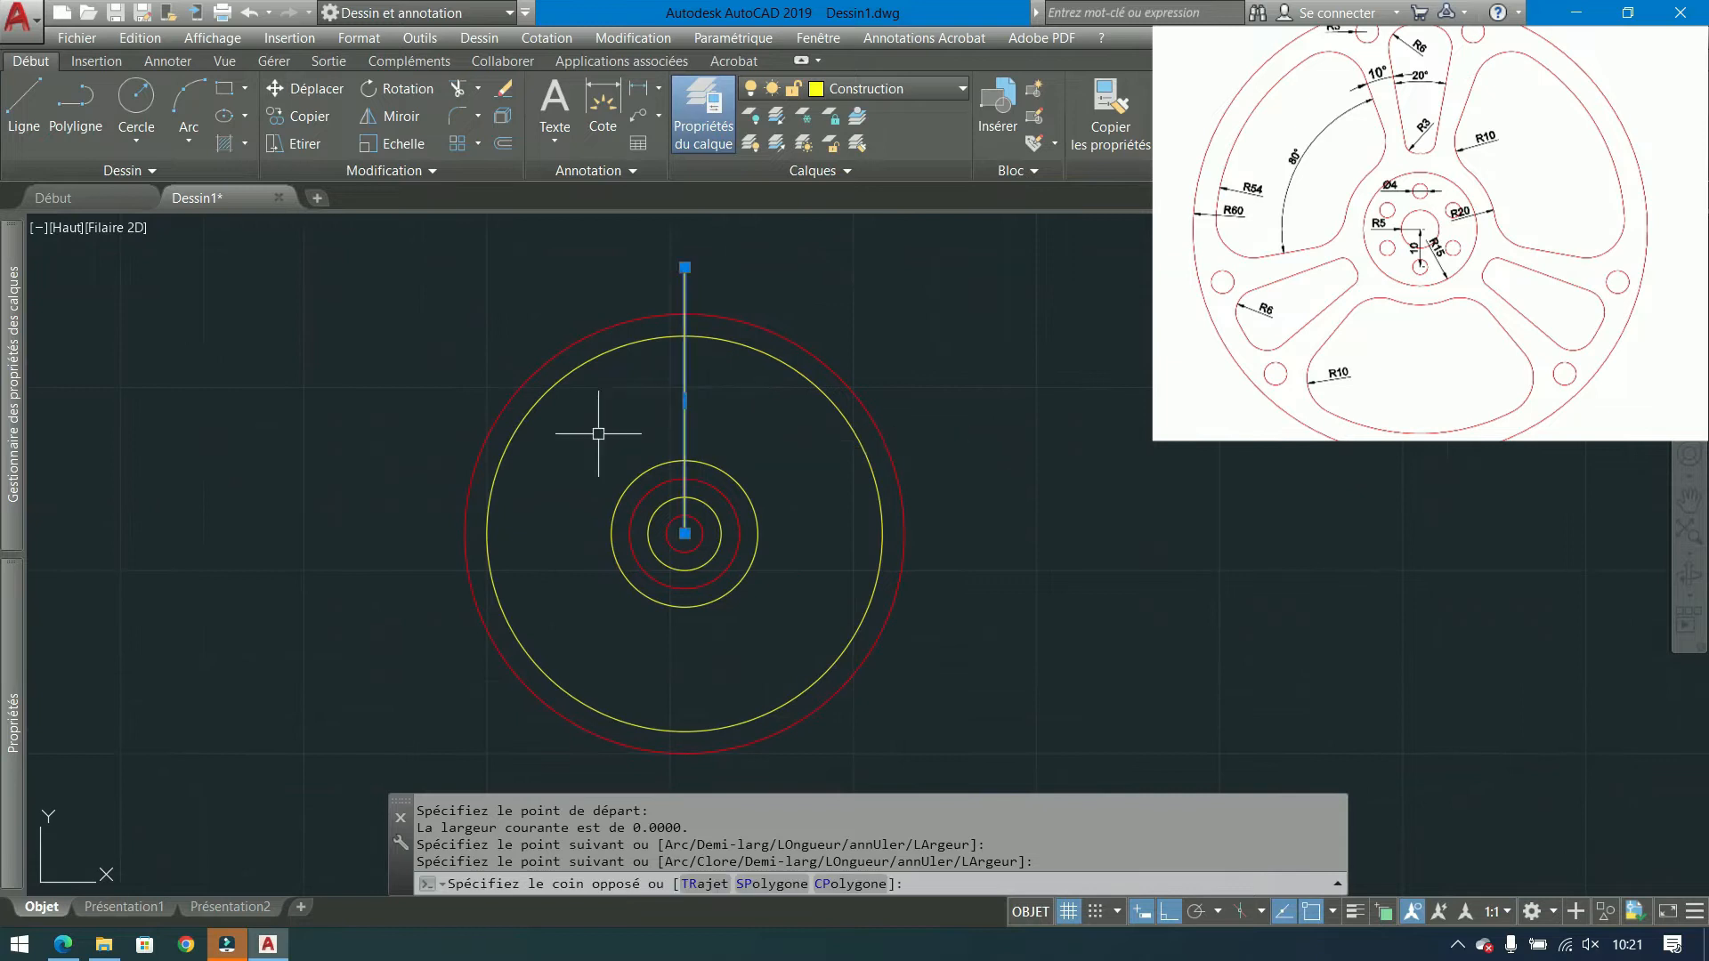
{"action": "left_click", "coordinate": [414, 98]}
{"action": "left_click", "coordinate": [684, 534]}
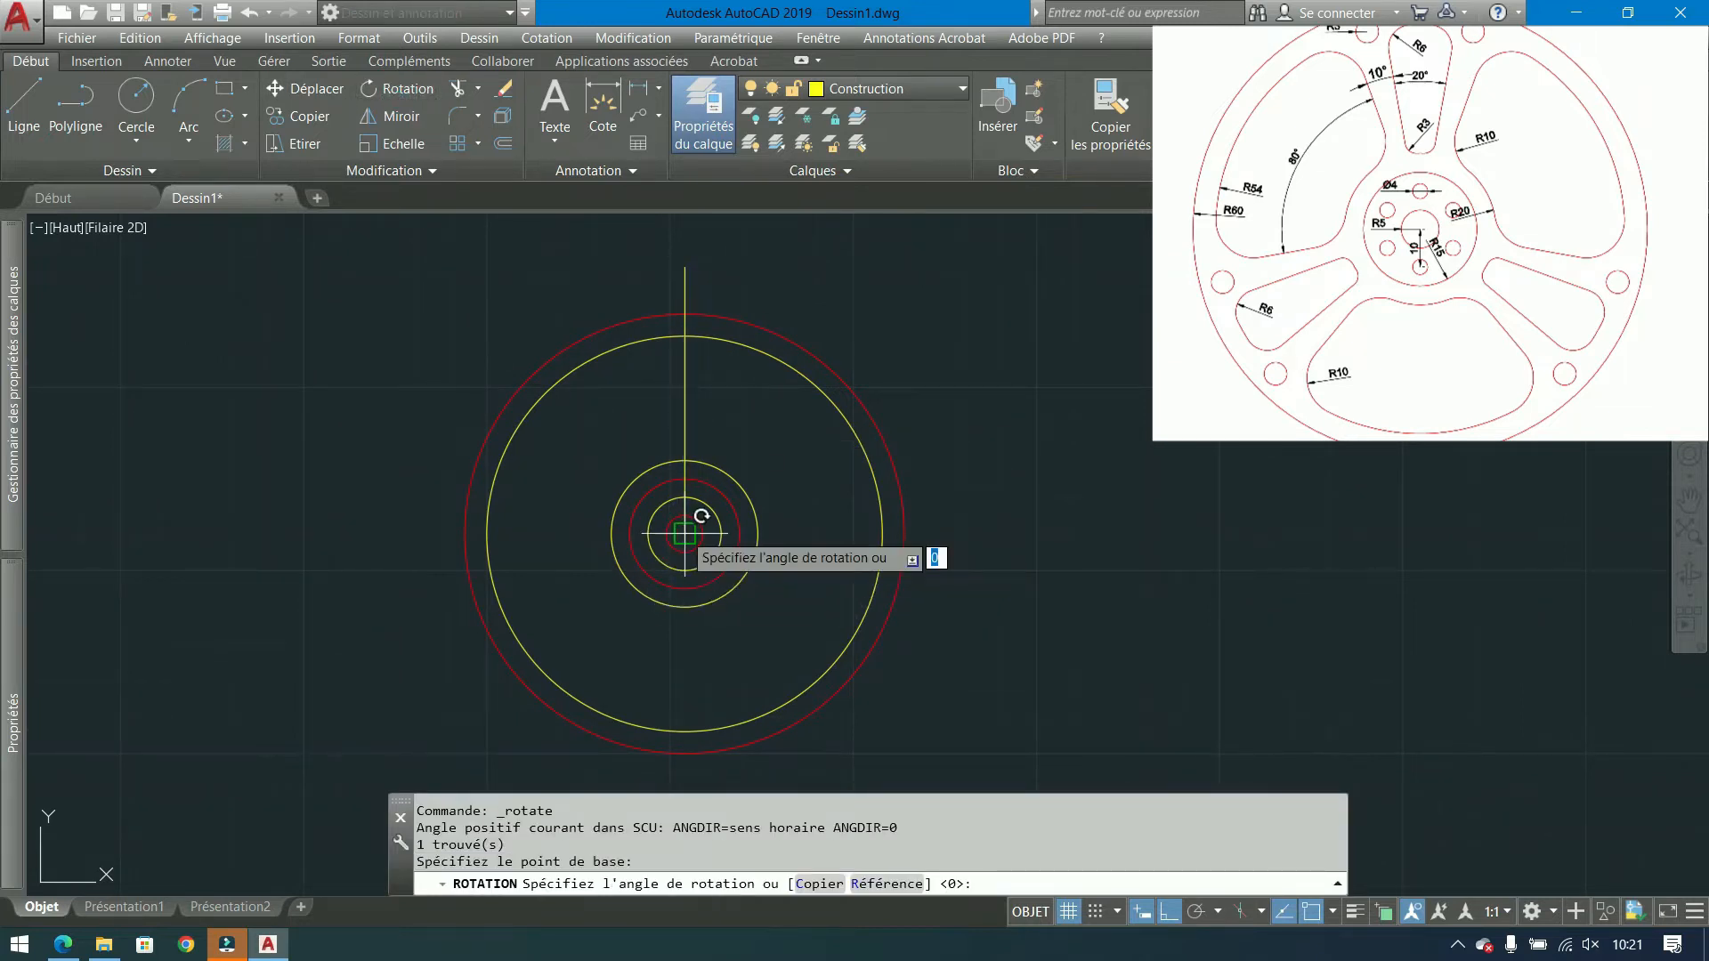
{"action": "type", "text": "c"}
{"action": "key", "text": "Return"}
{"action": "type", "text": "10"}
{"action": "key", "text": "Return"}
Rotate another copy of the vertical construction line by -10° about the circles' common centre.
{"action": "left_click", "coordinate": [684, 418]}
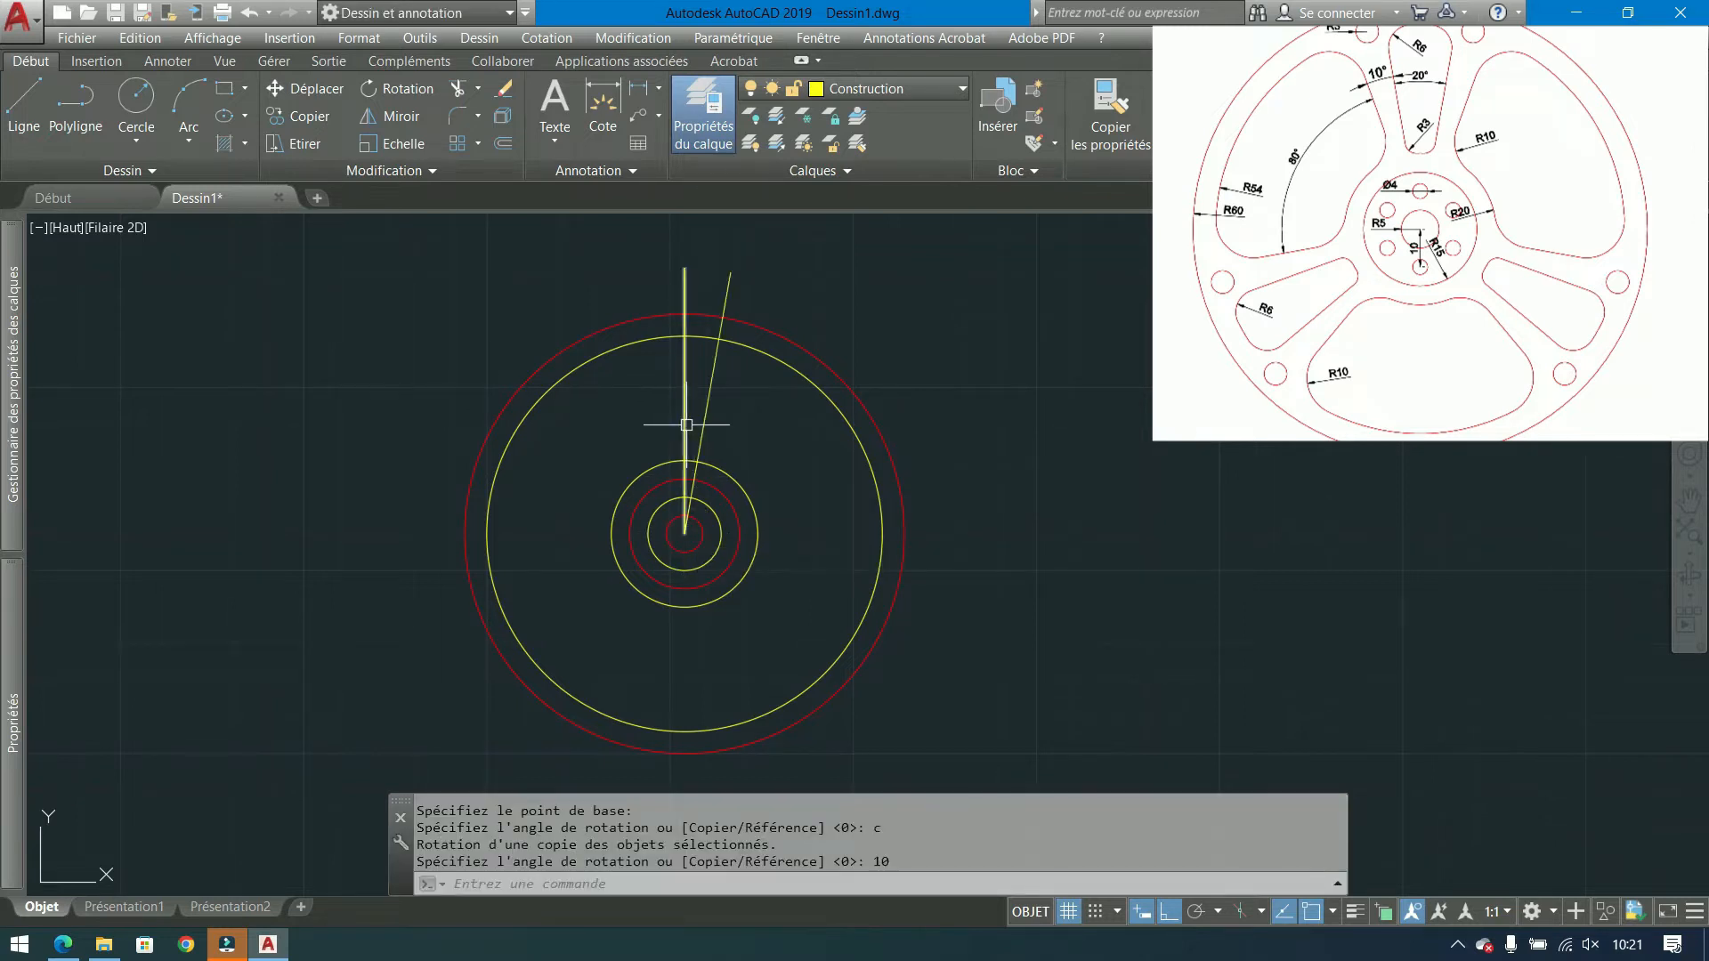
{"action": "key", "text": "Return"}
{"action": "left_click", "coordinate": [684, 534]}
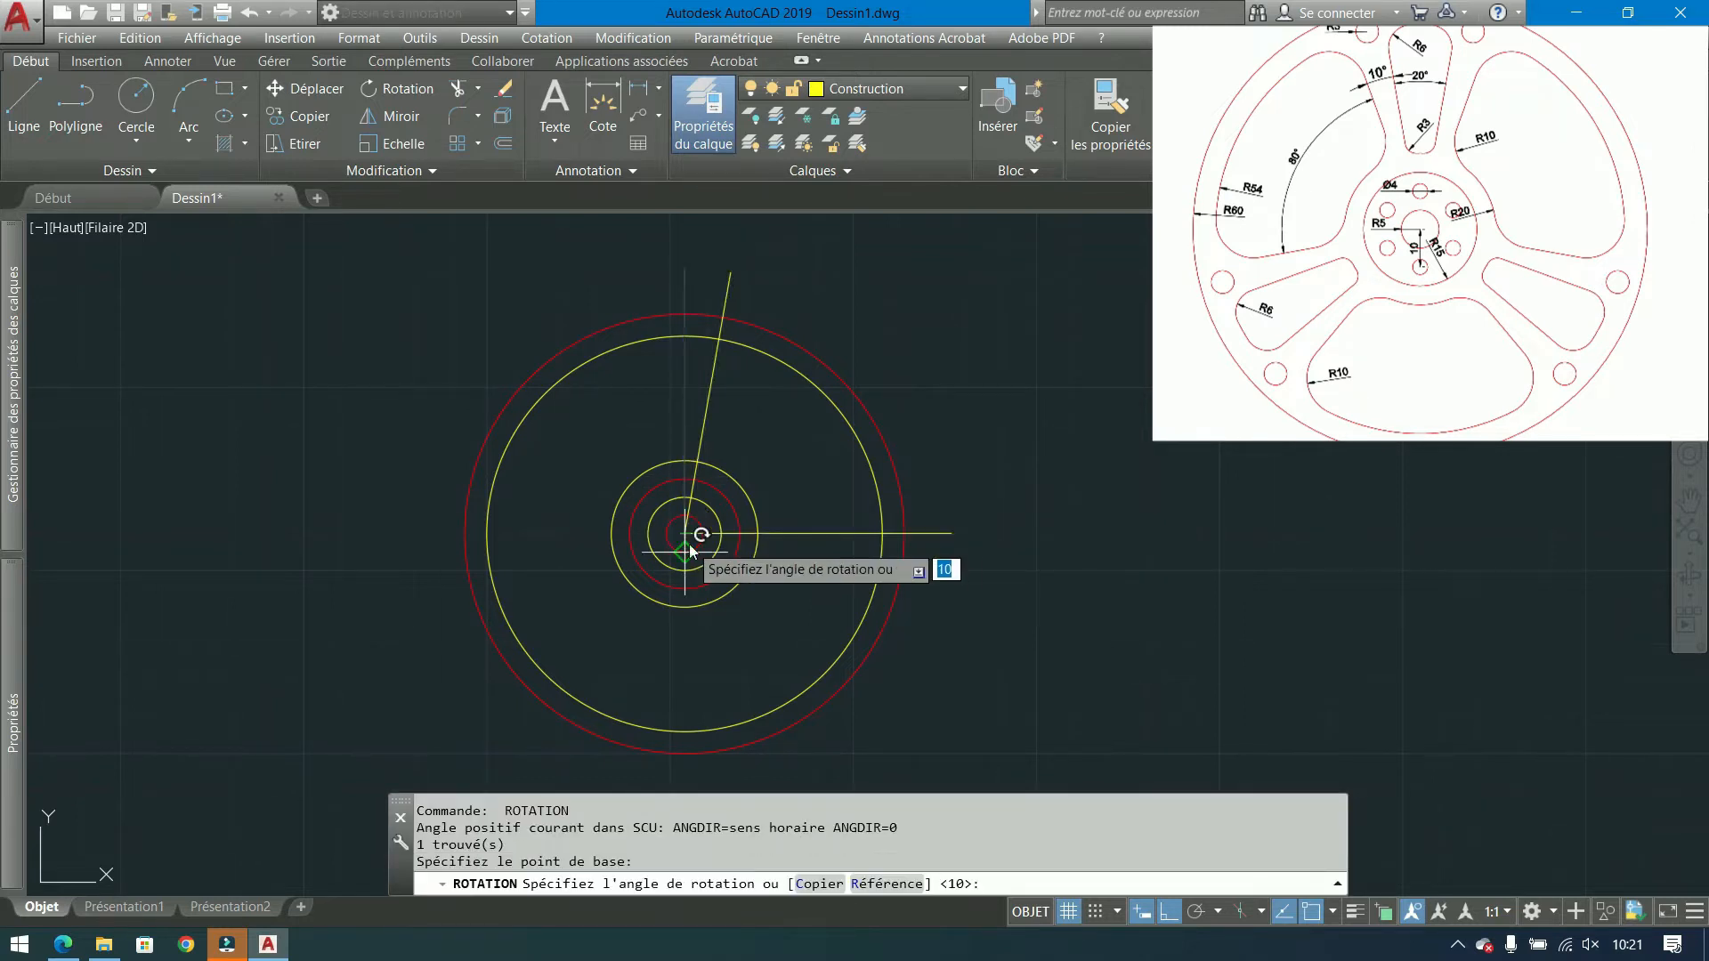
{"action": "type", "text": "c"}
{"action": "key", "text": "Return"}
{"action": "type", "text": "-10"}
{"action": "key", "text": "Return"}
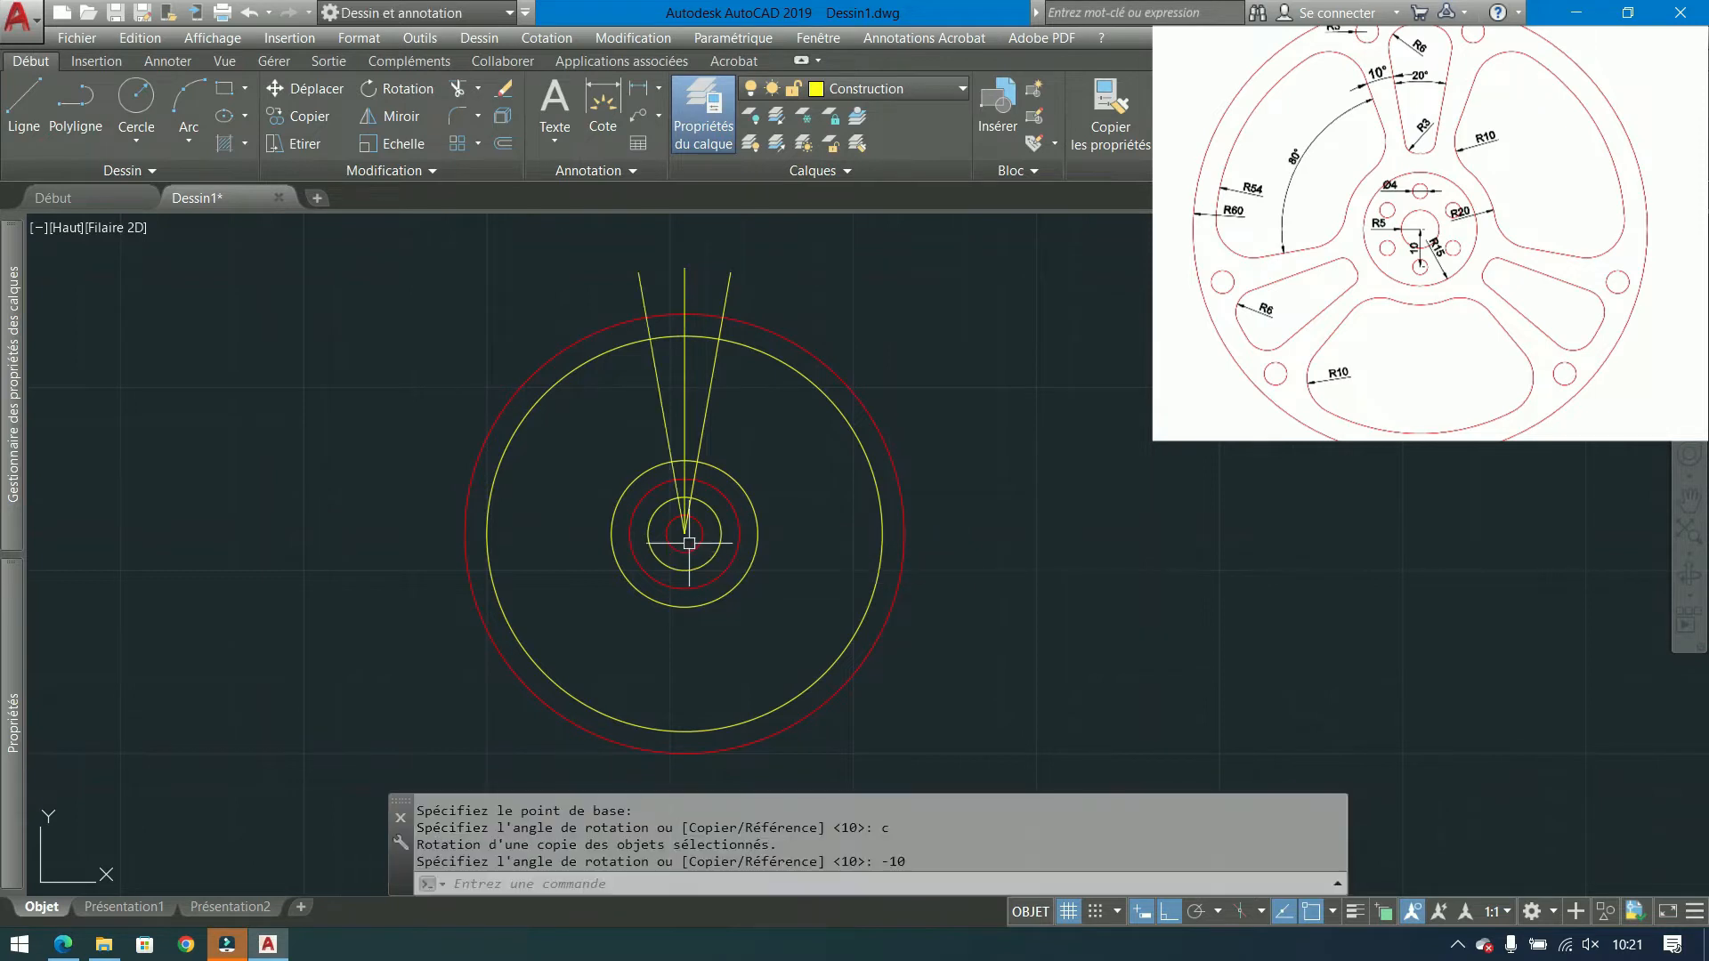
Rotate a copy of the slanted line right of the vertical one by 5° about the circles' common centre.
{"action": "left_click", "coordinate": [712, 381]}
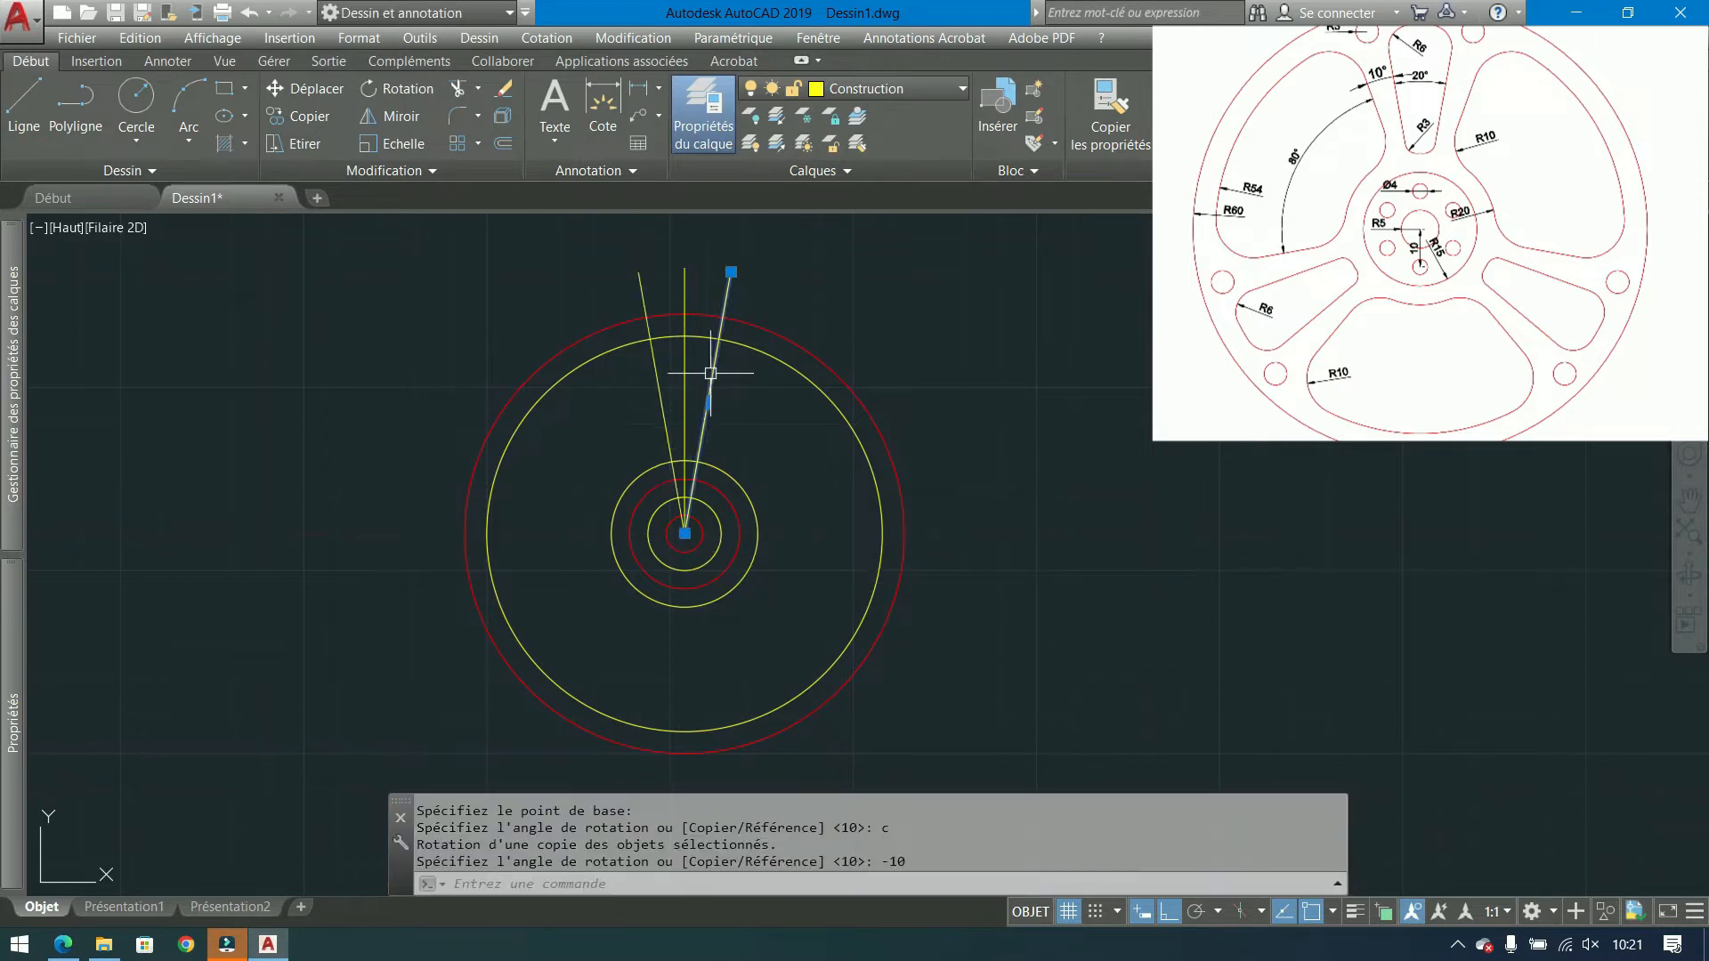
{"action": "key", "text": "Return"}
{"action": "left_click", "coordinate": [685, 533]}
{"action": "type", "text": "c"}
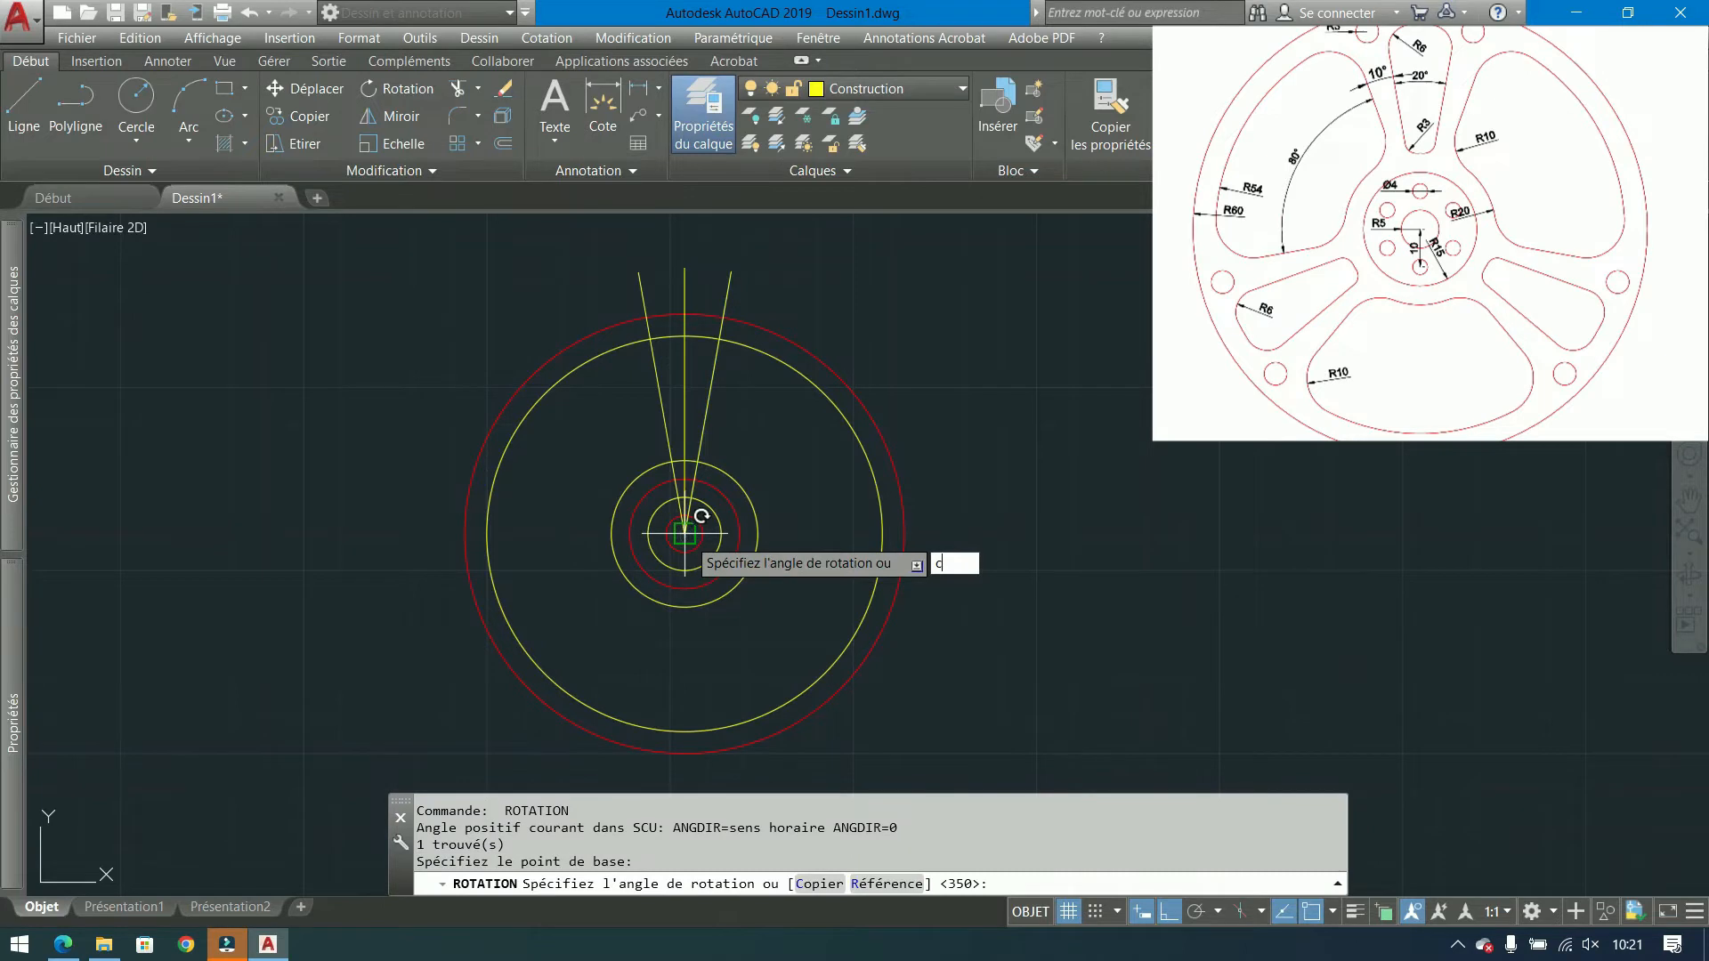
{"action": "key", "text": "Return"}
{"action": "type", "text": "5"}
{"action": "key", "text": "Return"}
Rotate a copy of the slanted line left of the vertical one by -5° about the circles' common centre.
{"action": "left_click", "coordinate": [663, 356]}
{"action": "key", "text": "Return"}
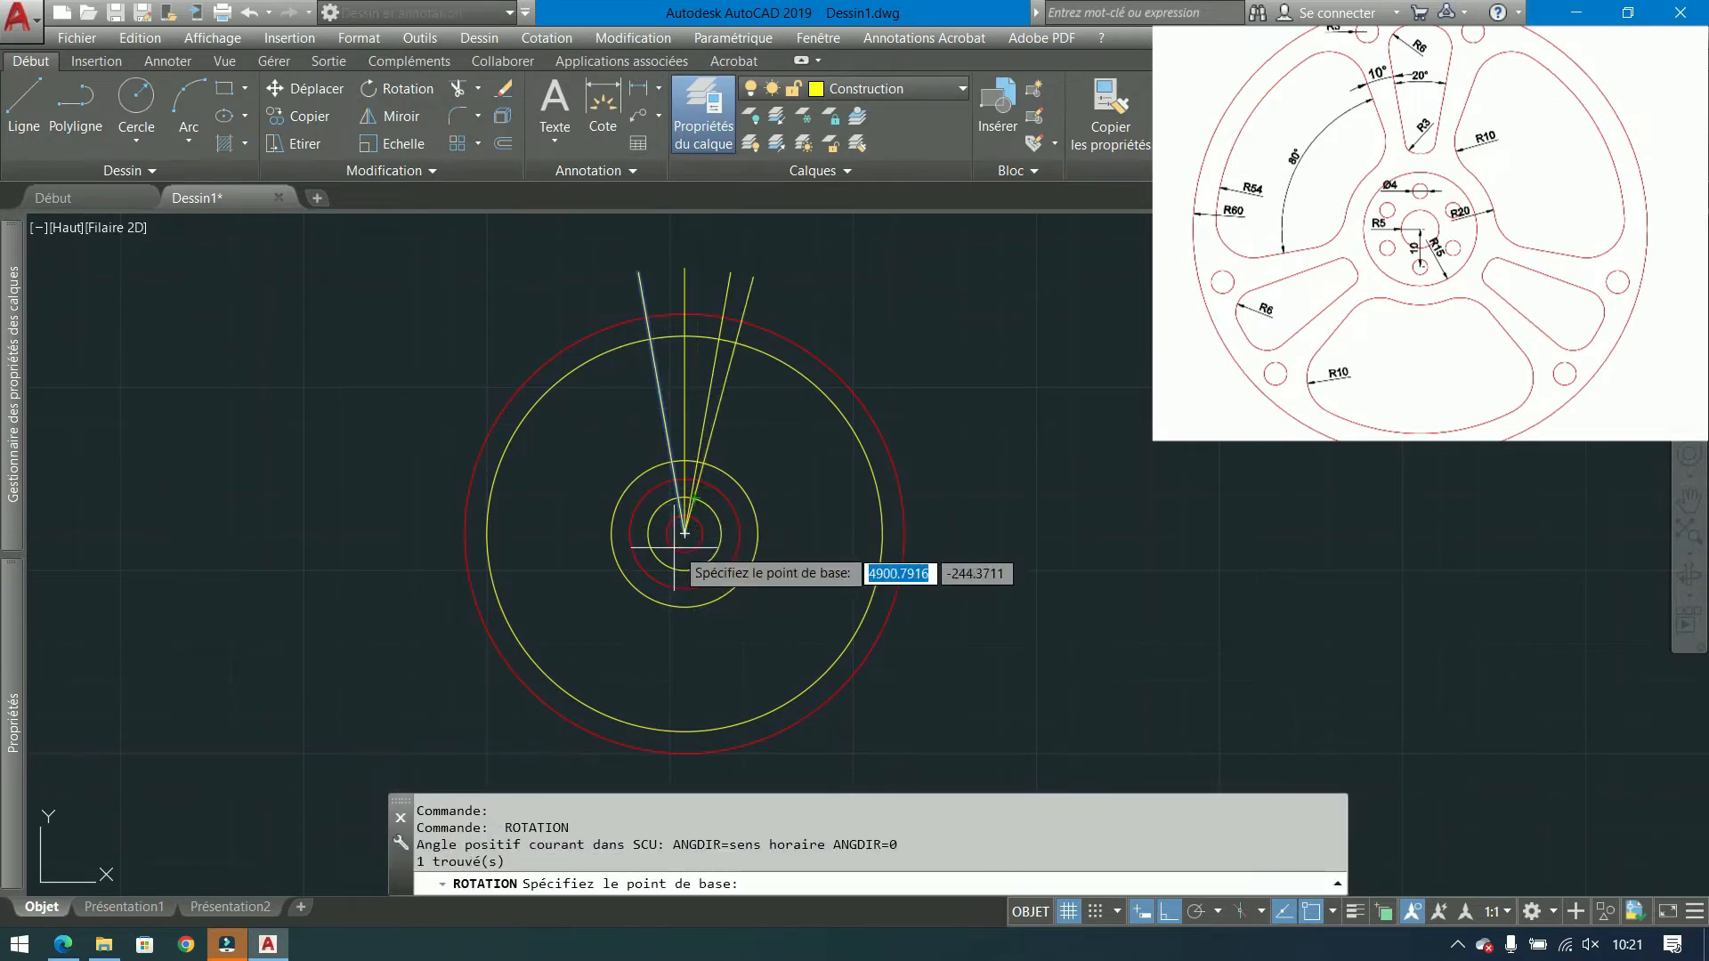
{"action": "left_click", "coordinate": [684, 533]}
{"action": "type", "text": "c"}
{"action": "key", "text": "Return"}
{"action": "type", "text": "-5"}
{"action": "key", "text": "Return"}
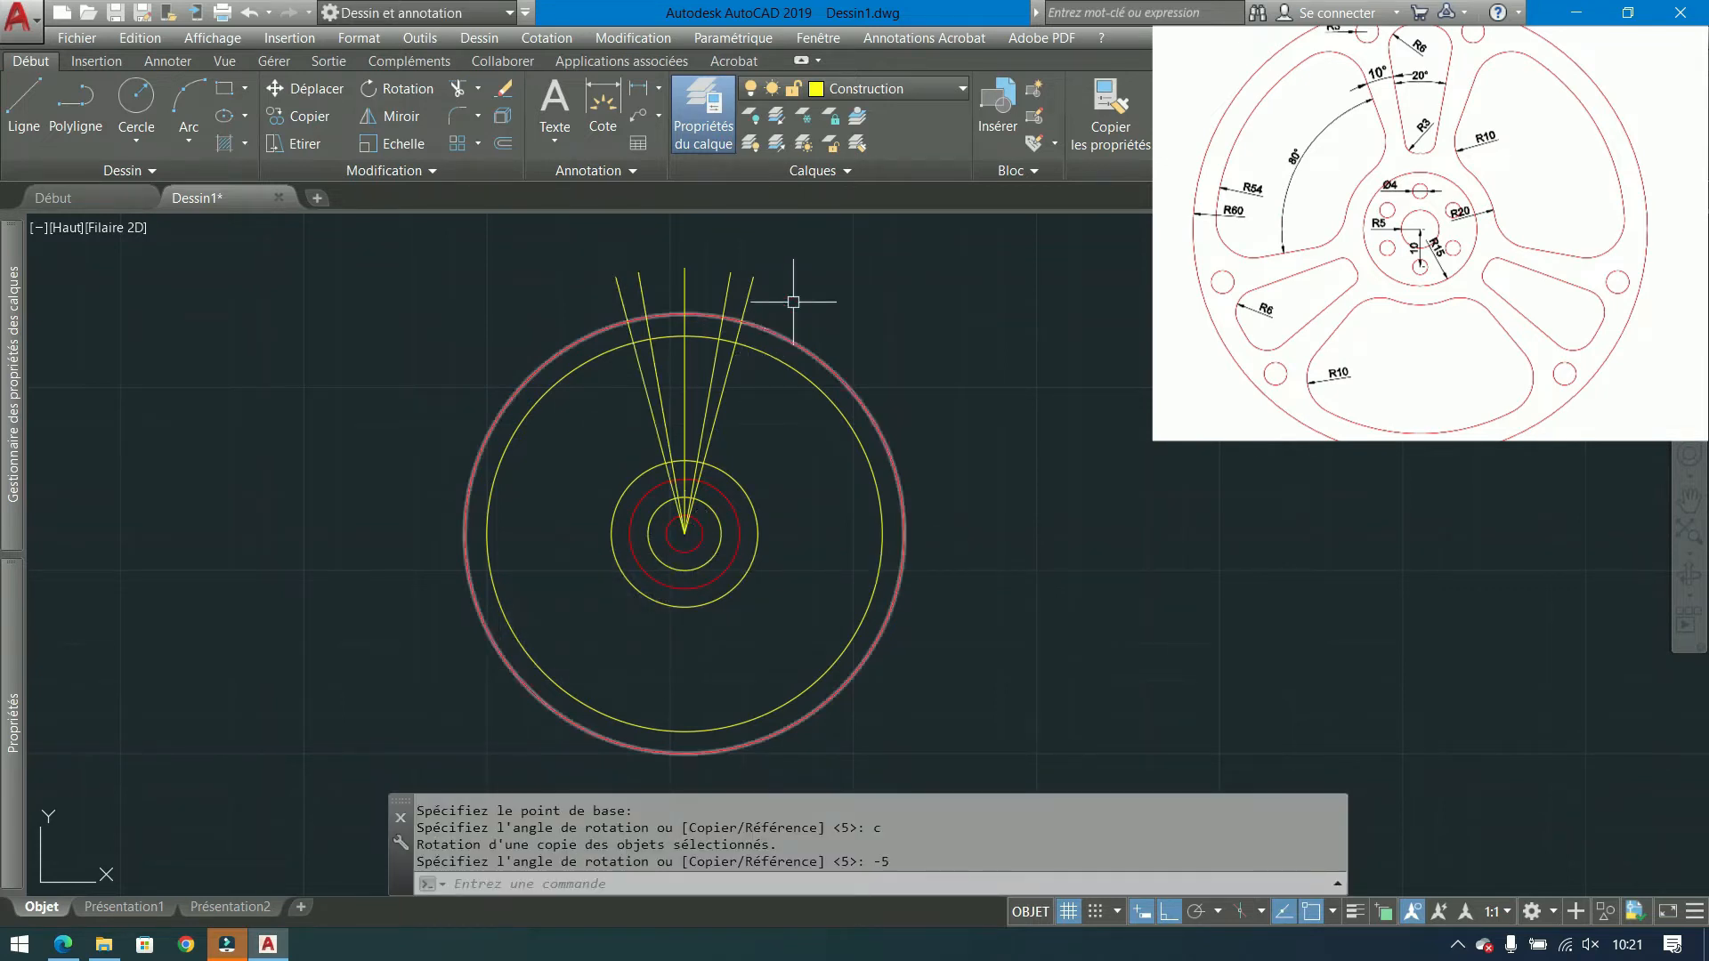
Erase the two slanted construction lines right of the vertical line.
{"action": "left_click", "coordinate": [802, 260]}
{"action": "left_click", "coordinate": [717, 297]}
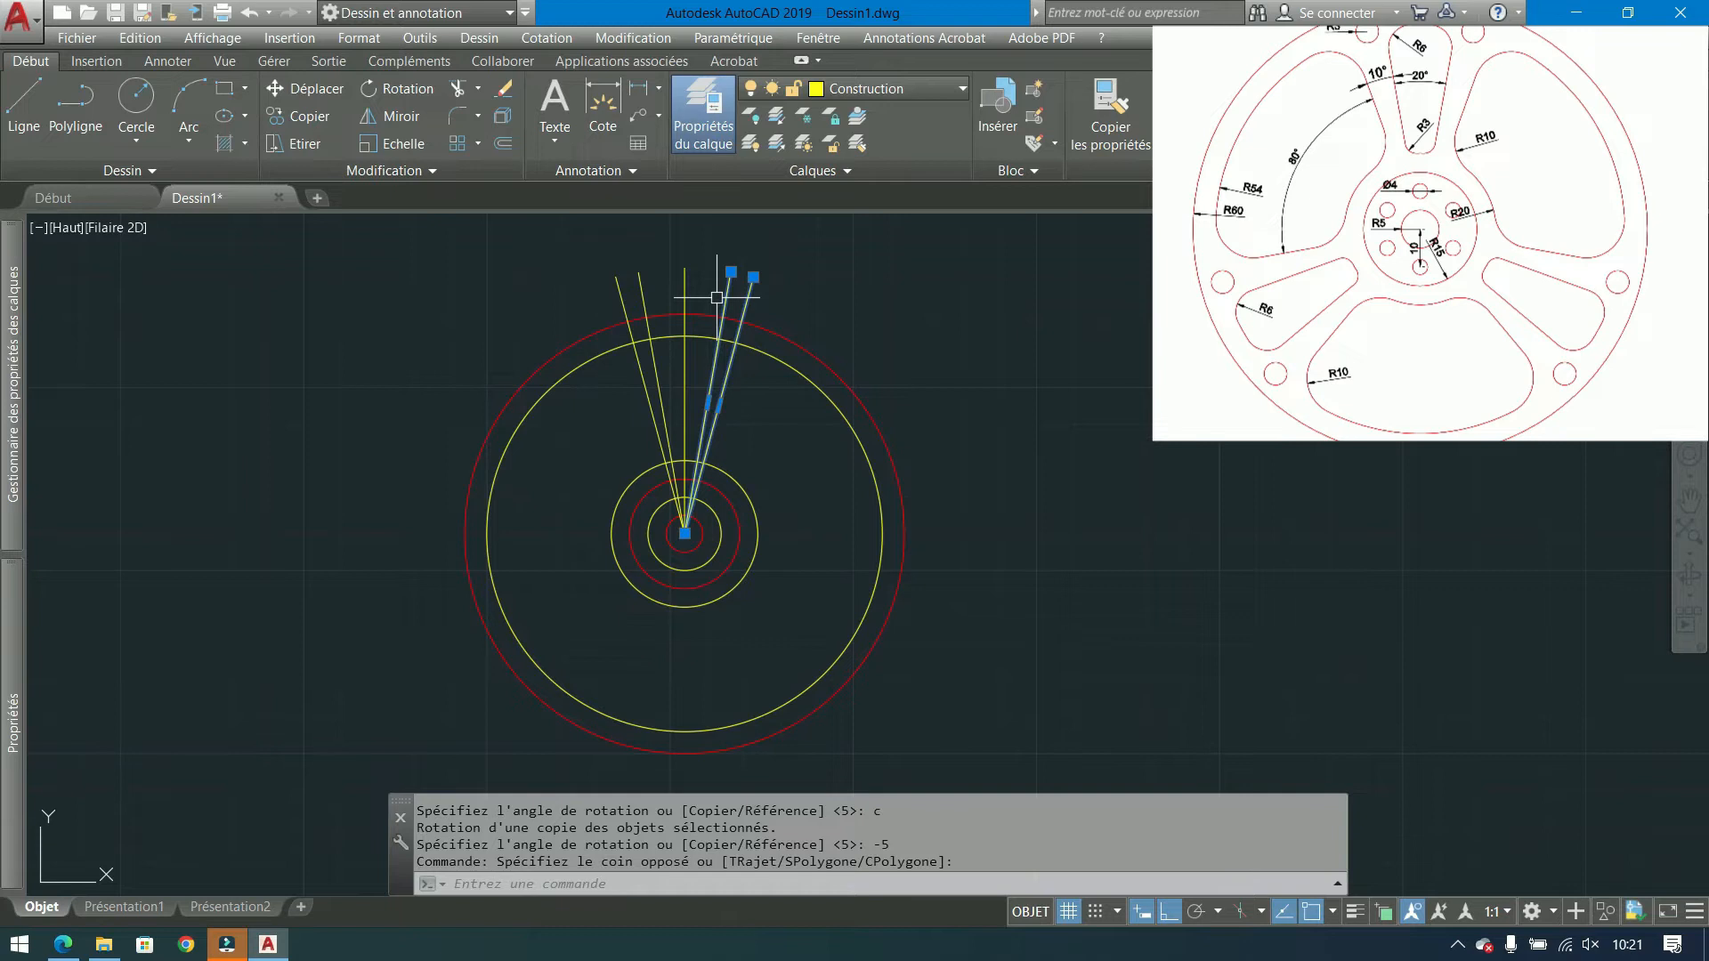
{"action": "key", "text": "Delete"}
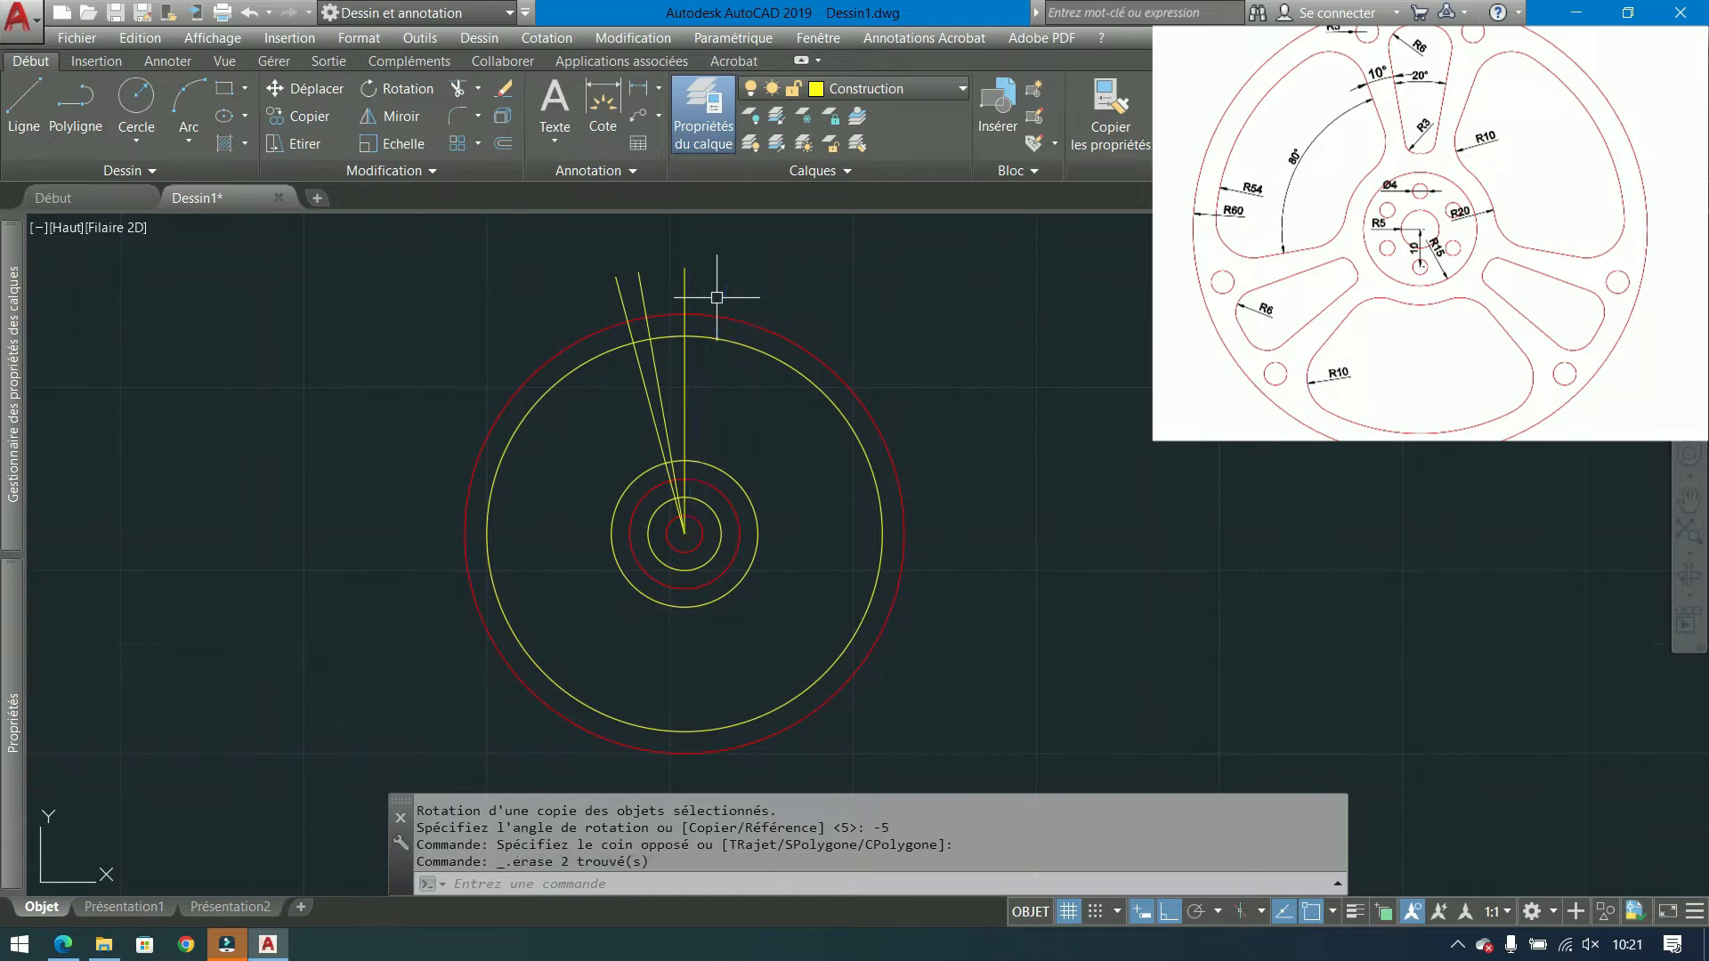
Mirror the two slanted lines left of the vertical construction line across it, keeping the originals.
{"action": "left_click", "coordinate": [656, 288]}
{"action": "left_click", "coordinate": [585, 287]}
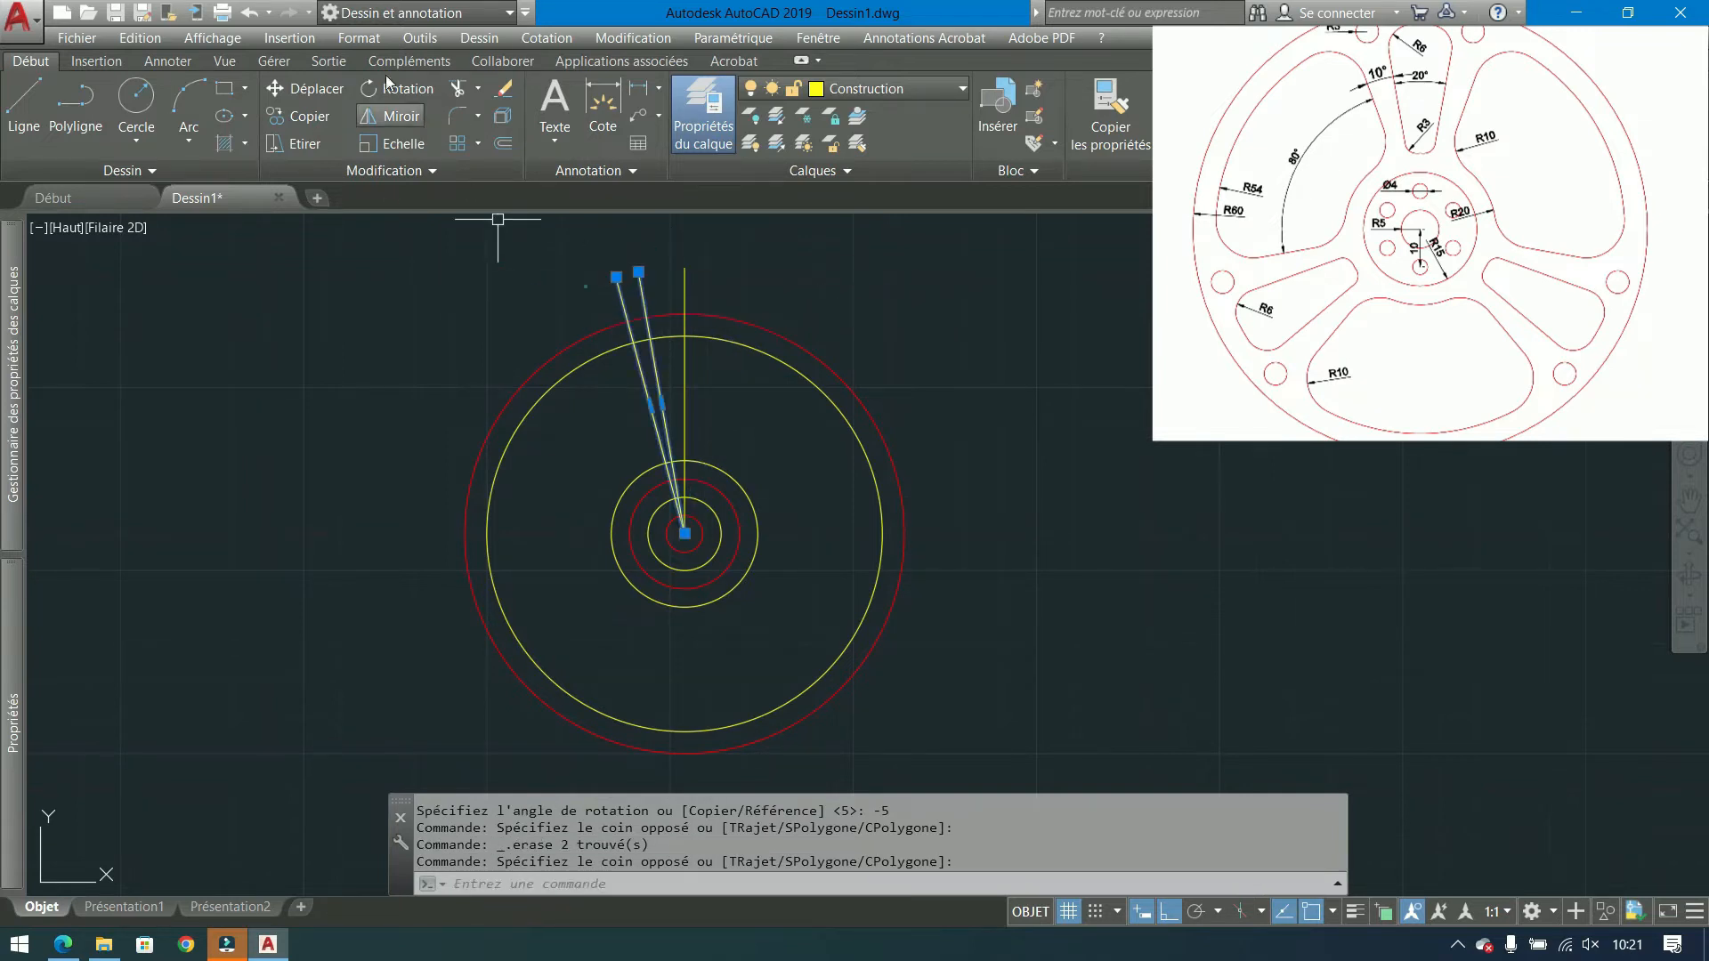
{"action": "left_click", "coordinate": [389, 117]}
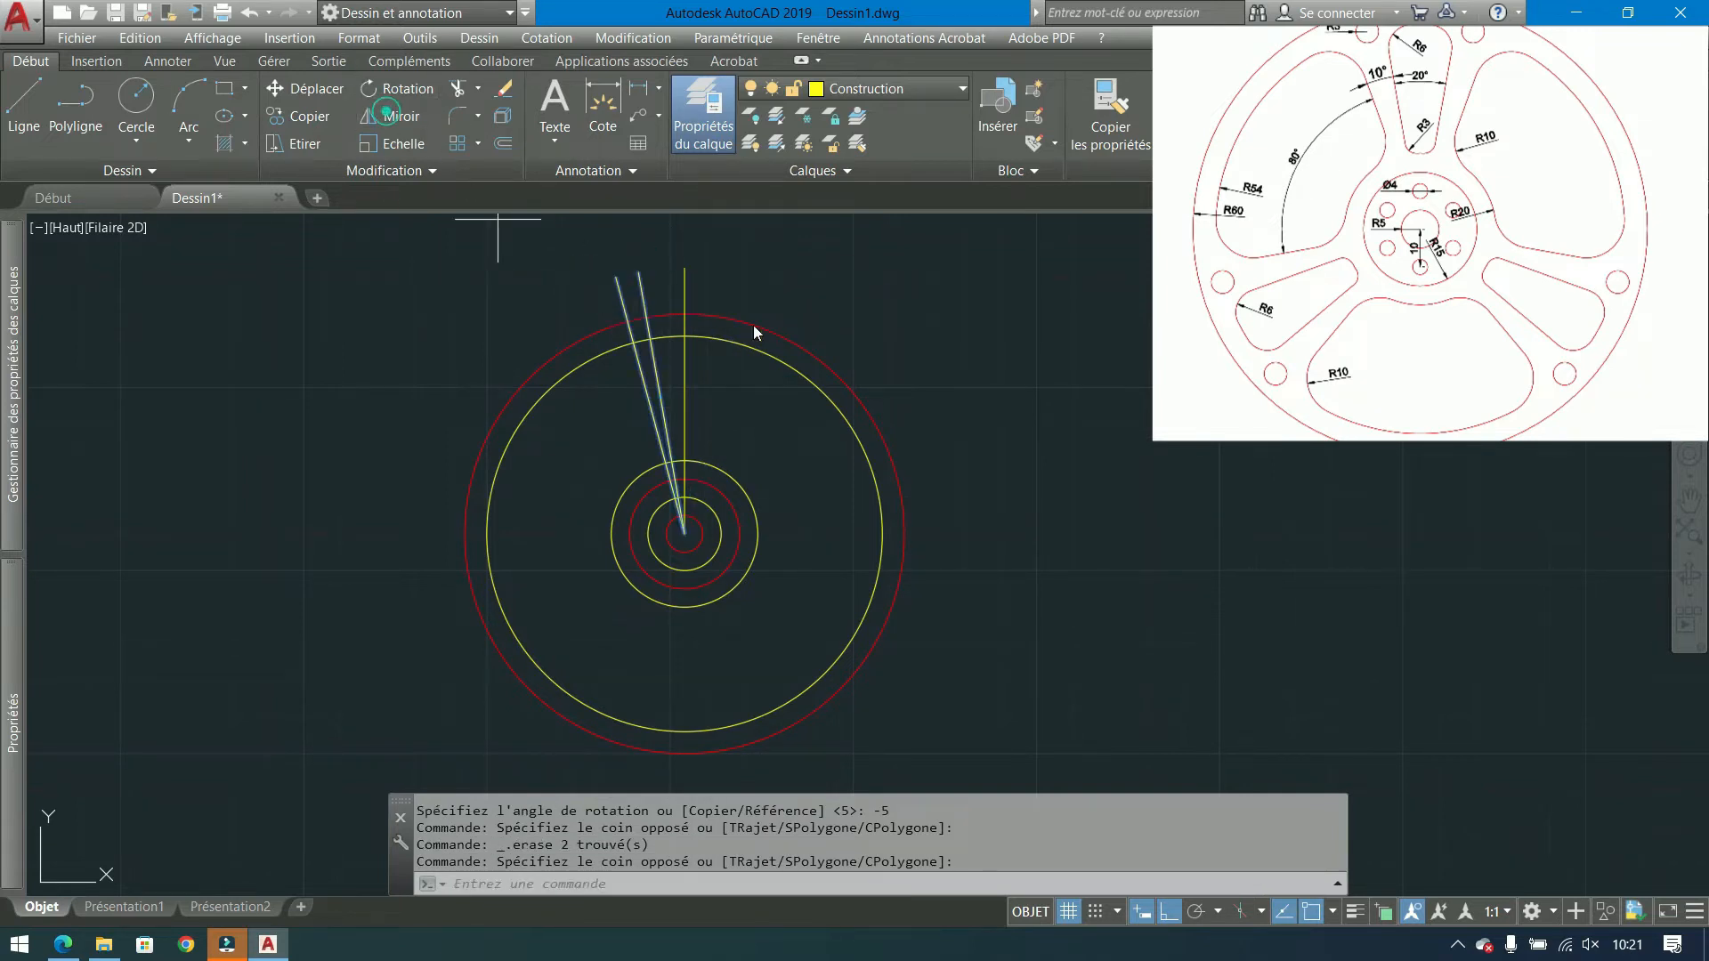
{"action": "left_click", "coordinate": [685, 267]}
{"action": "left_click", "coordinate": [682, 681]}
{"action": "key", "text": "Return"}
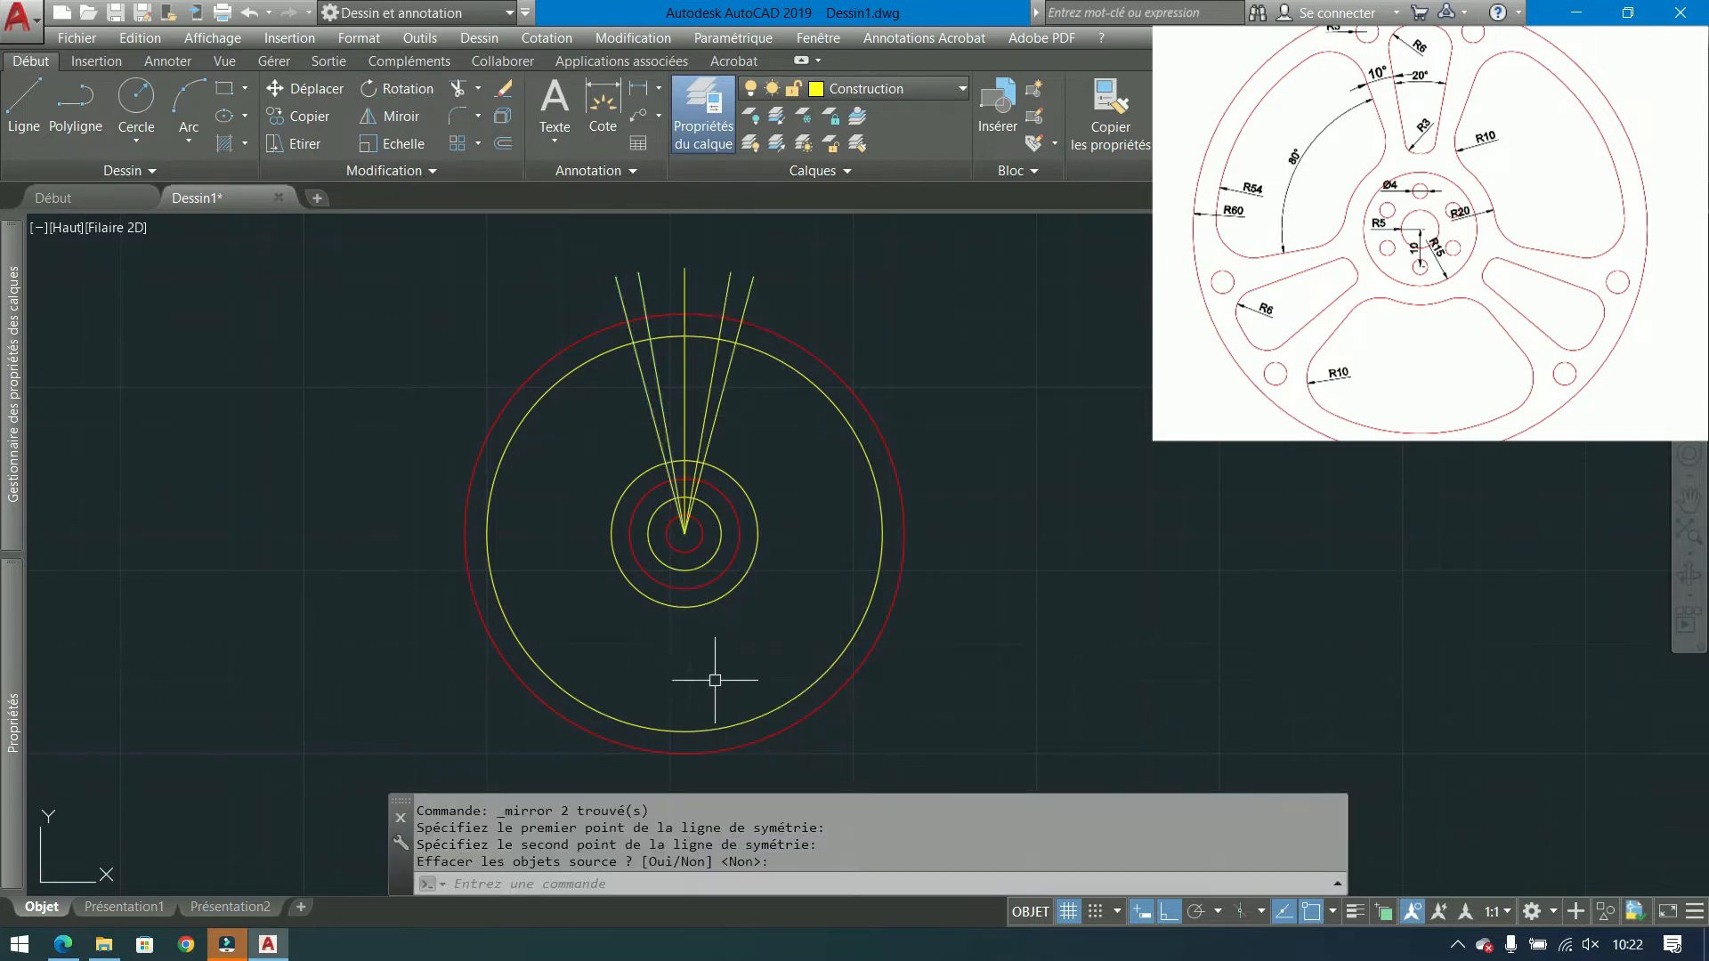
Rotate a copy of the outermost left slanted line by -5° about the circles' common centre.
{"action": "left_click", "coordinate": [640, 376]}
{"action": "left_click", "coordinate": [397, 89]}
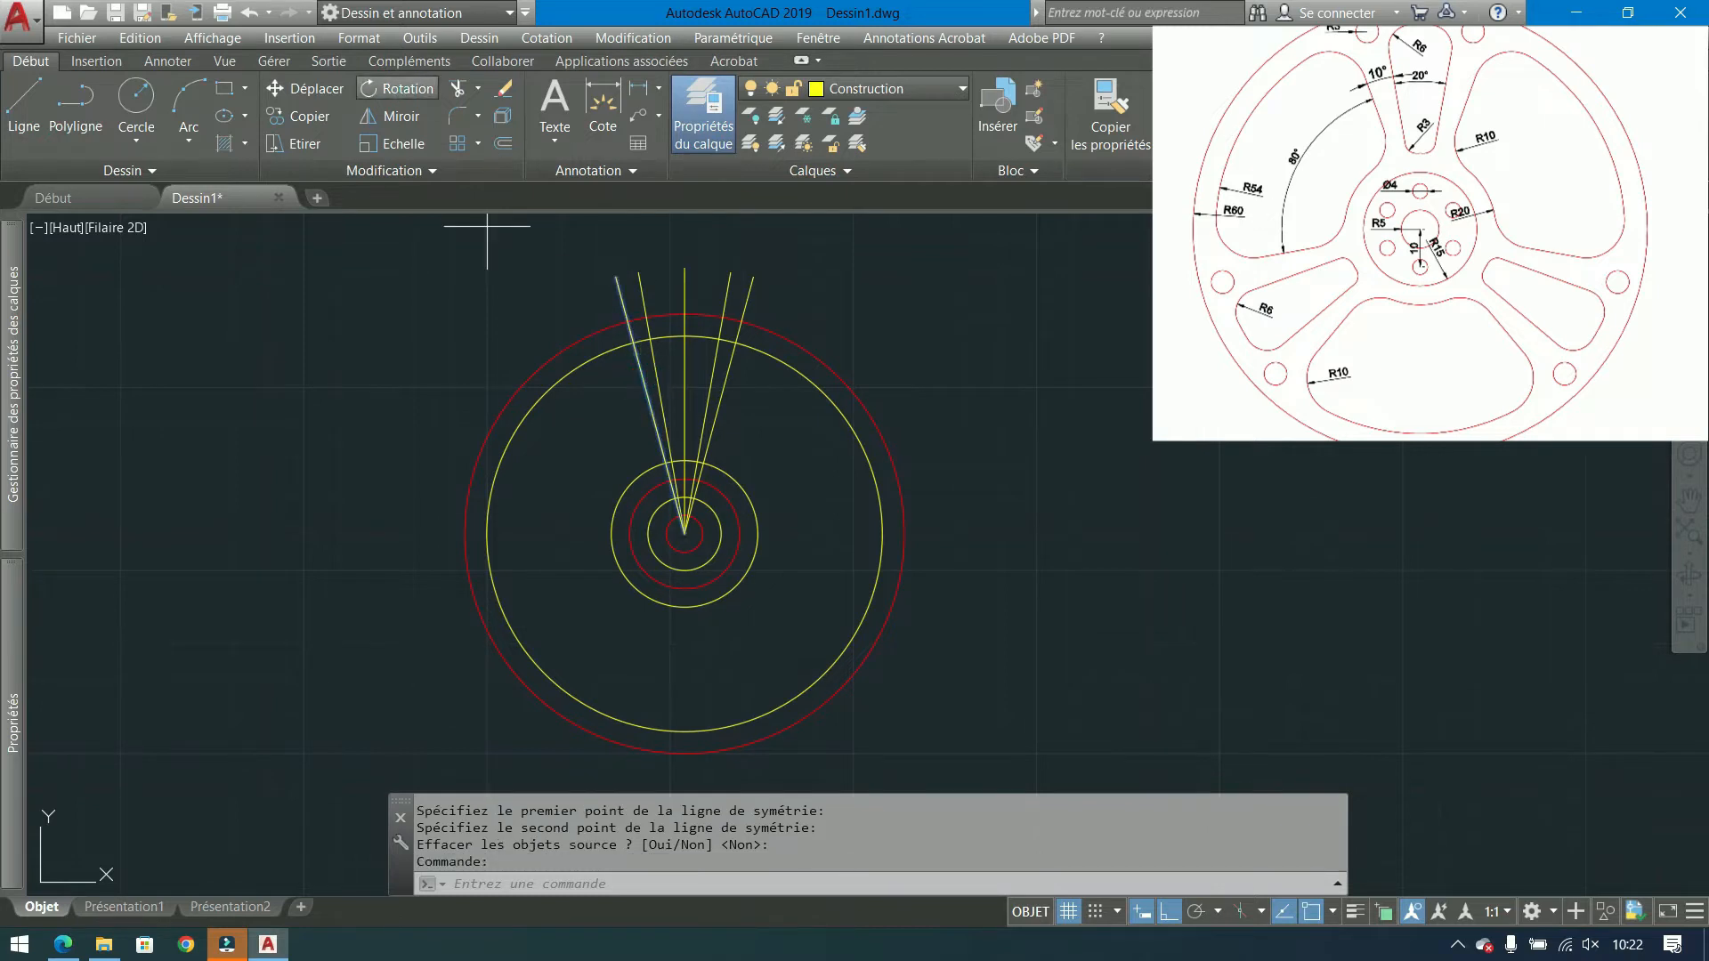
{"action": "left_click", "coordinate": [685, 534]}
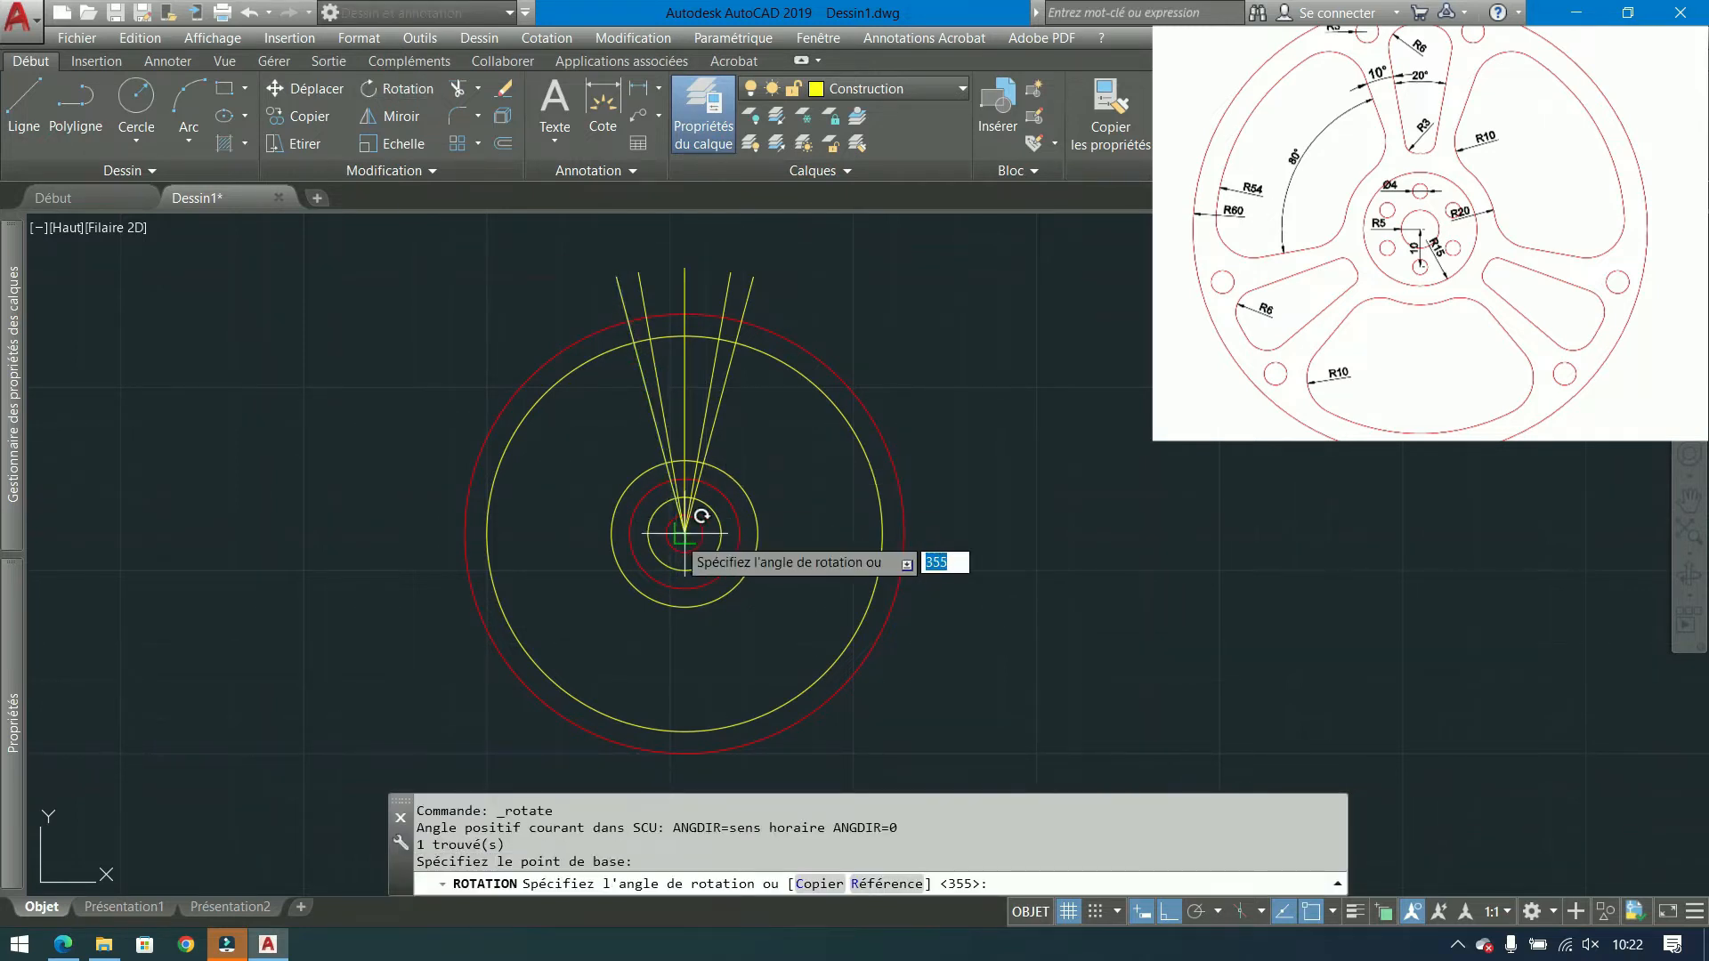
{"action": "type", "text": "c"}
{"action": "key", "text": "Return"}
{"action": "type", "text": "-5"}
{"action": "key", "text": "Return"}
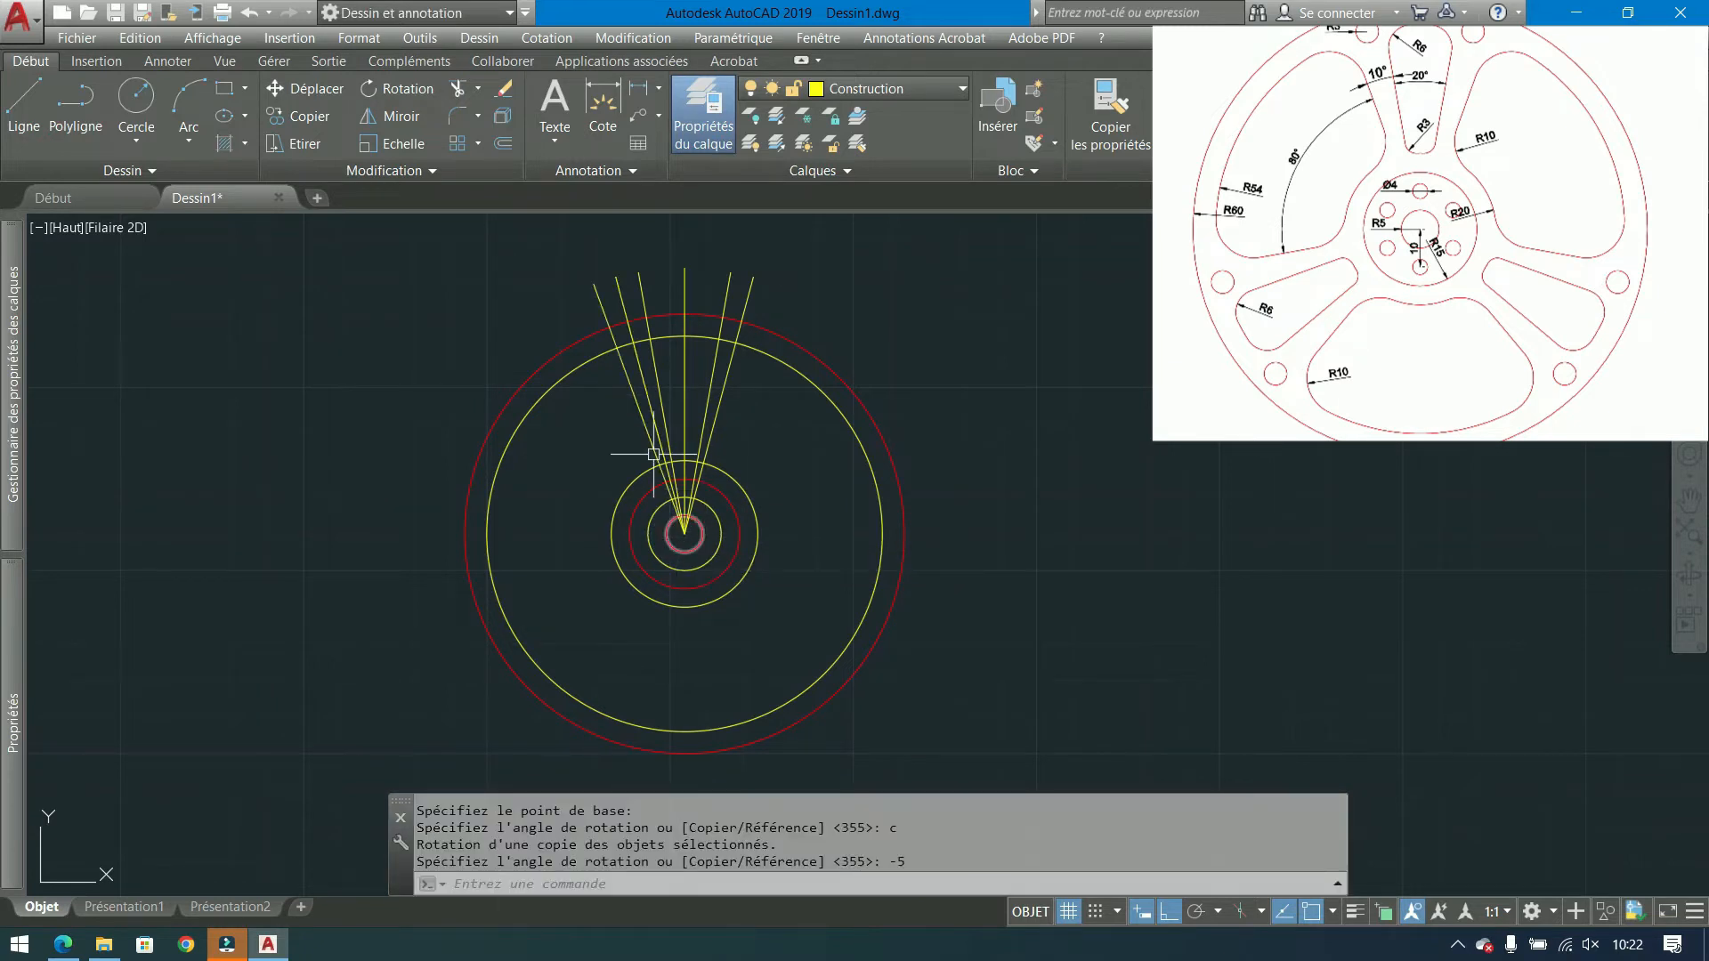
Rotate a copy of the outermost left slanted line by -80° about the common centre and erase the vertical construction line.
{"action": "left_click", "coordinate": [623, 384]}
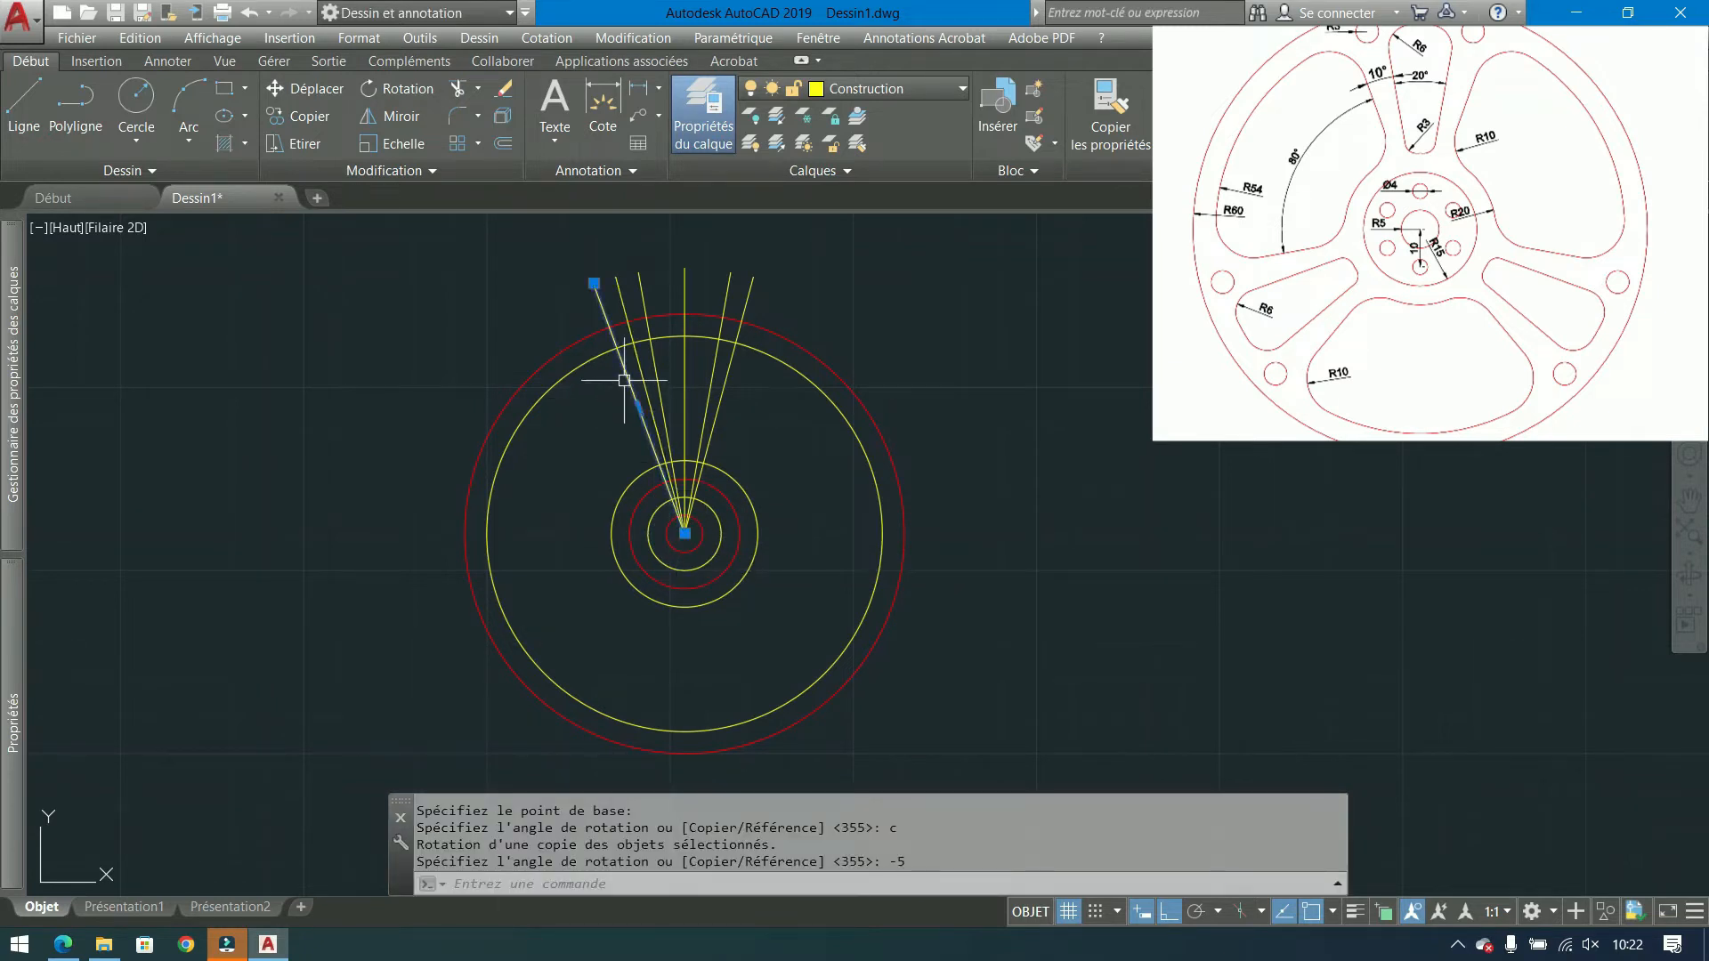
{"action": "key", "text": "Return"}
{"action": "left_click", "coordinate": [685, 535]}
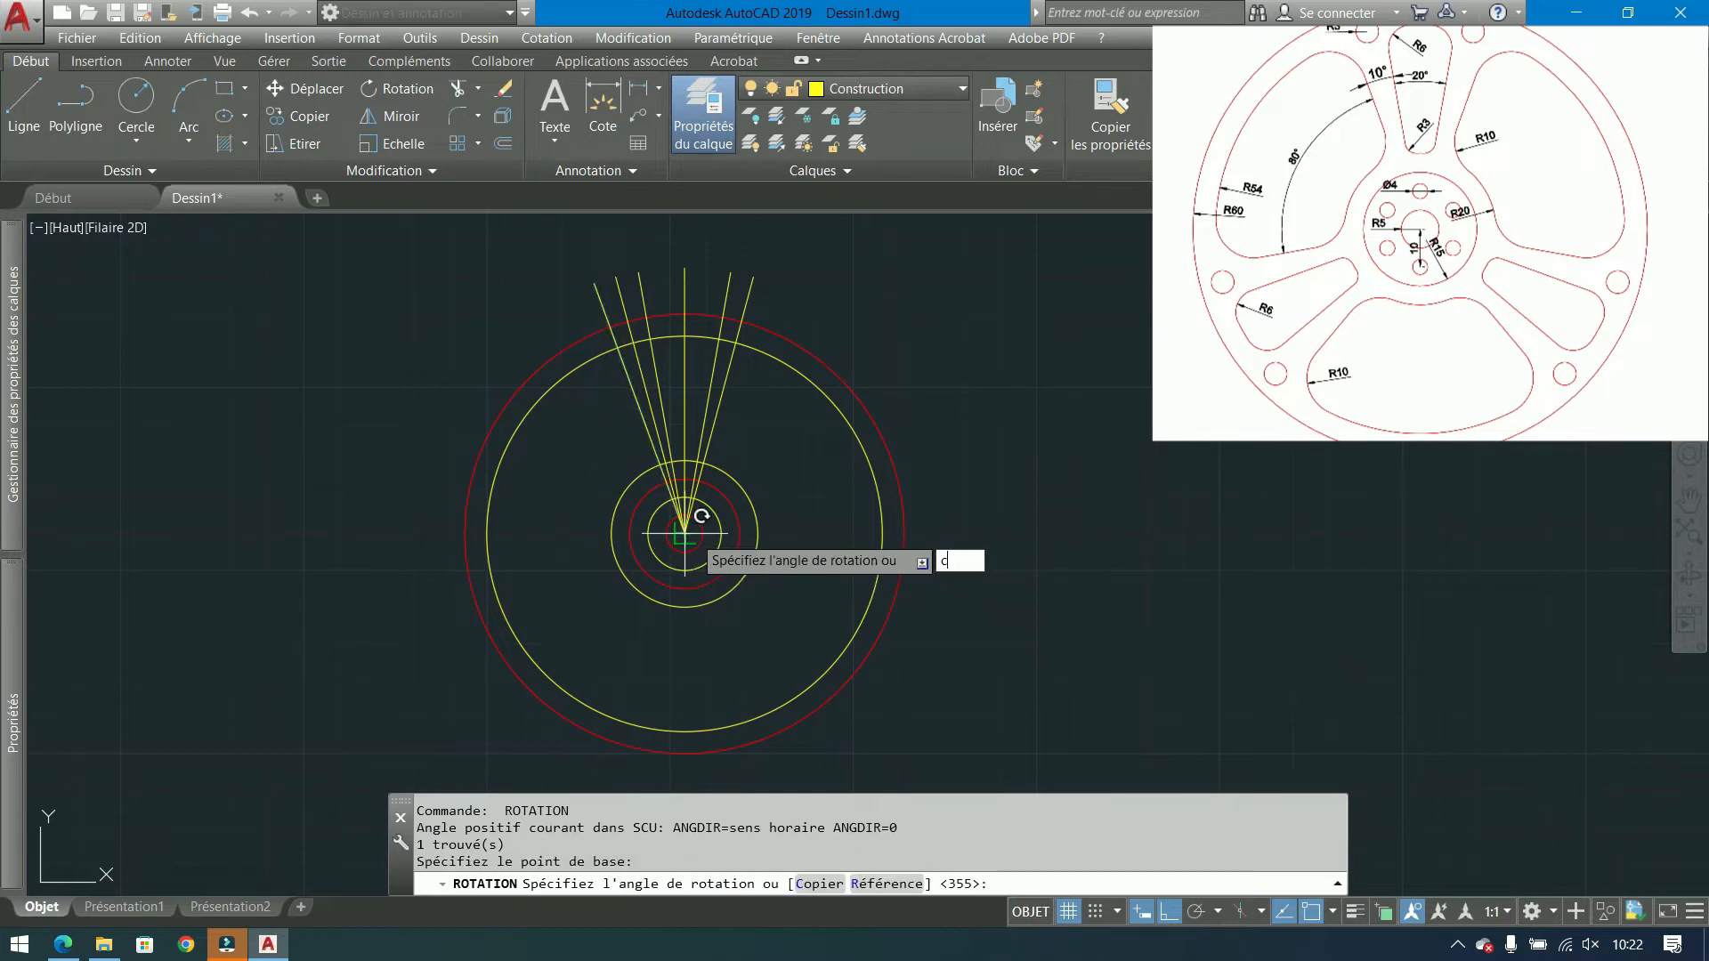
{"action": "key", "text": "Return"}
{"action": "key", "text": "Return"}
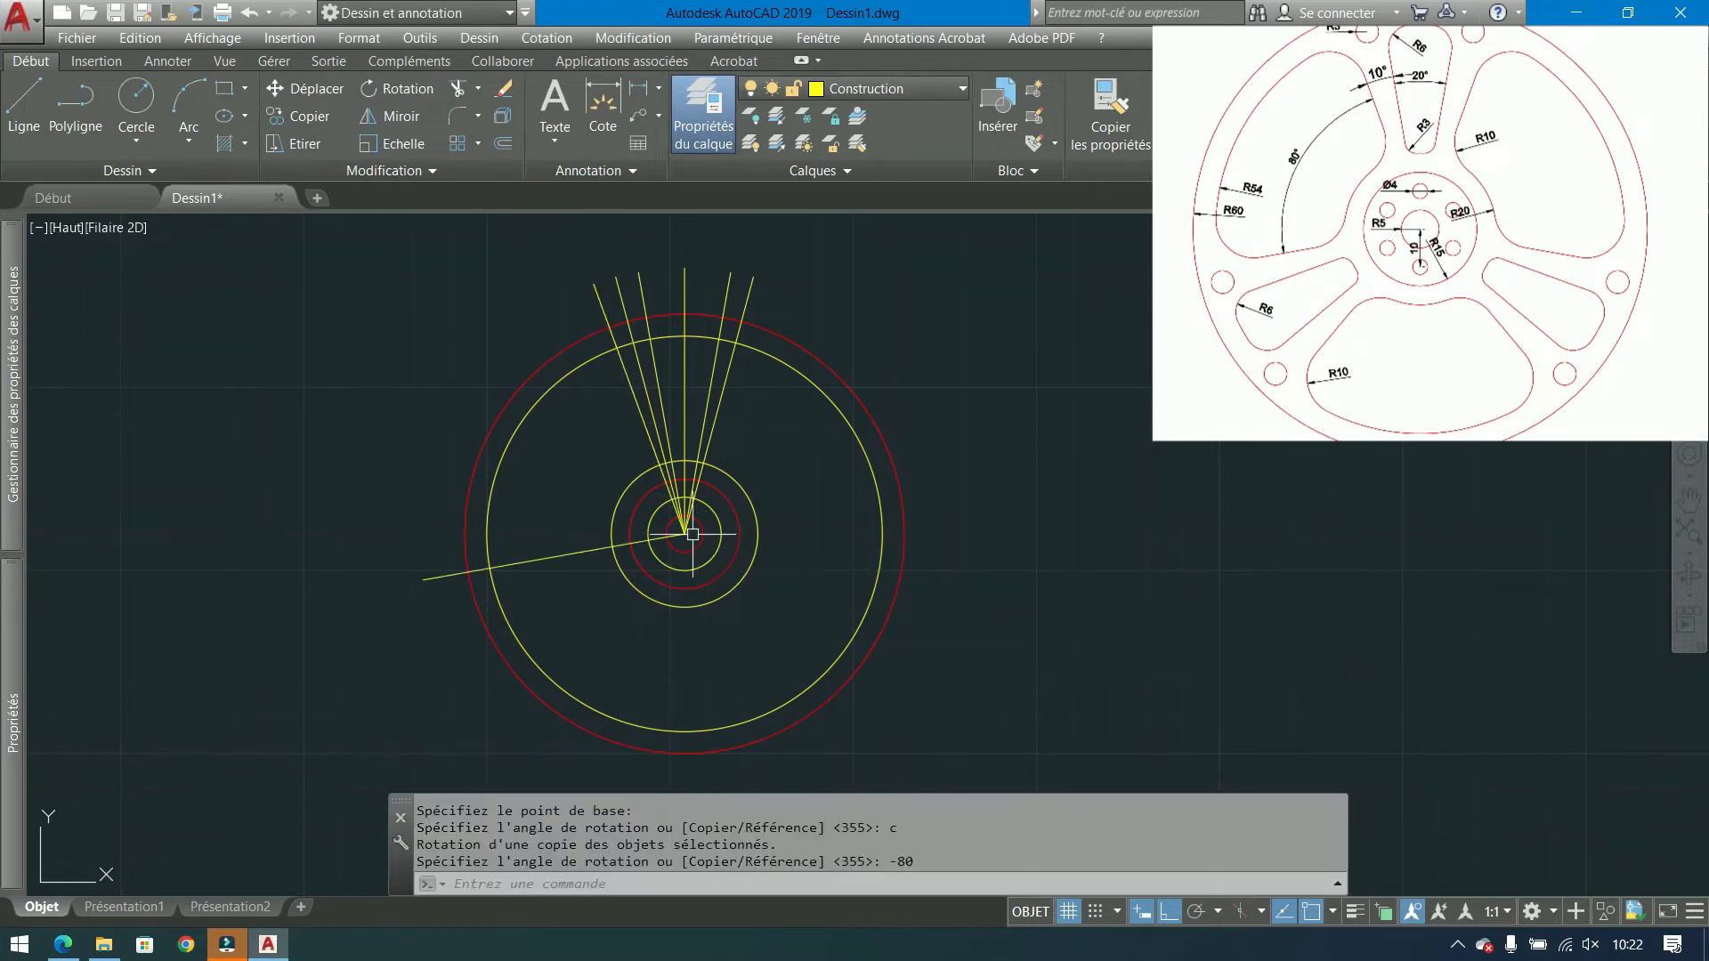
{"action": "left_click", "coordinate": [688, 359]}
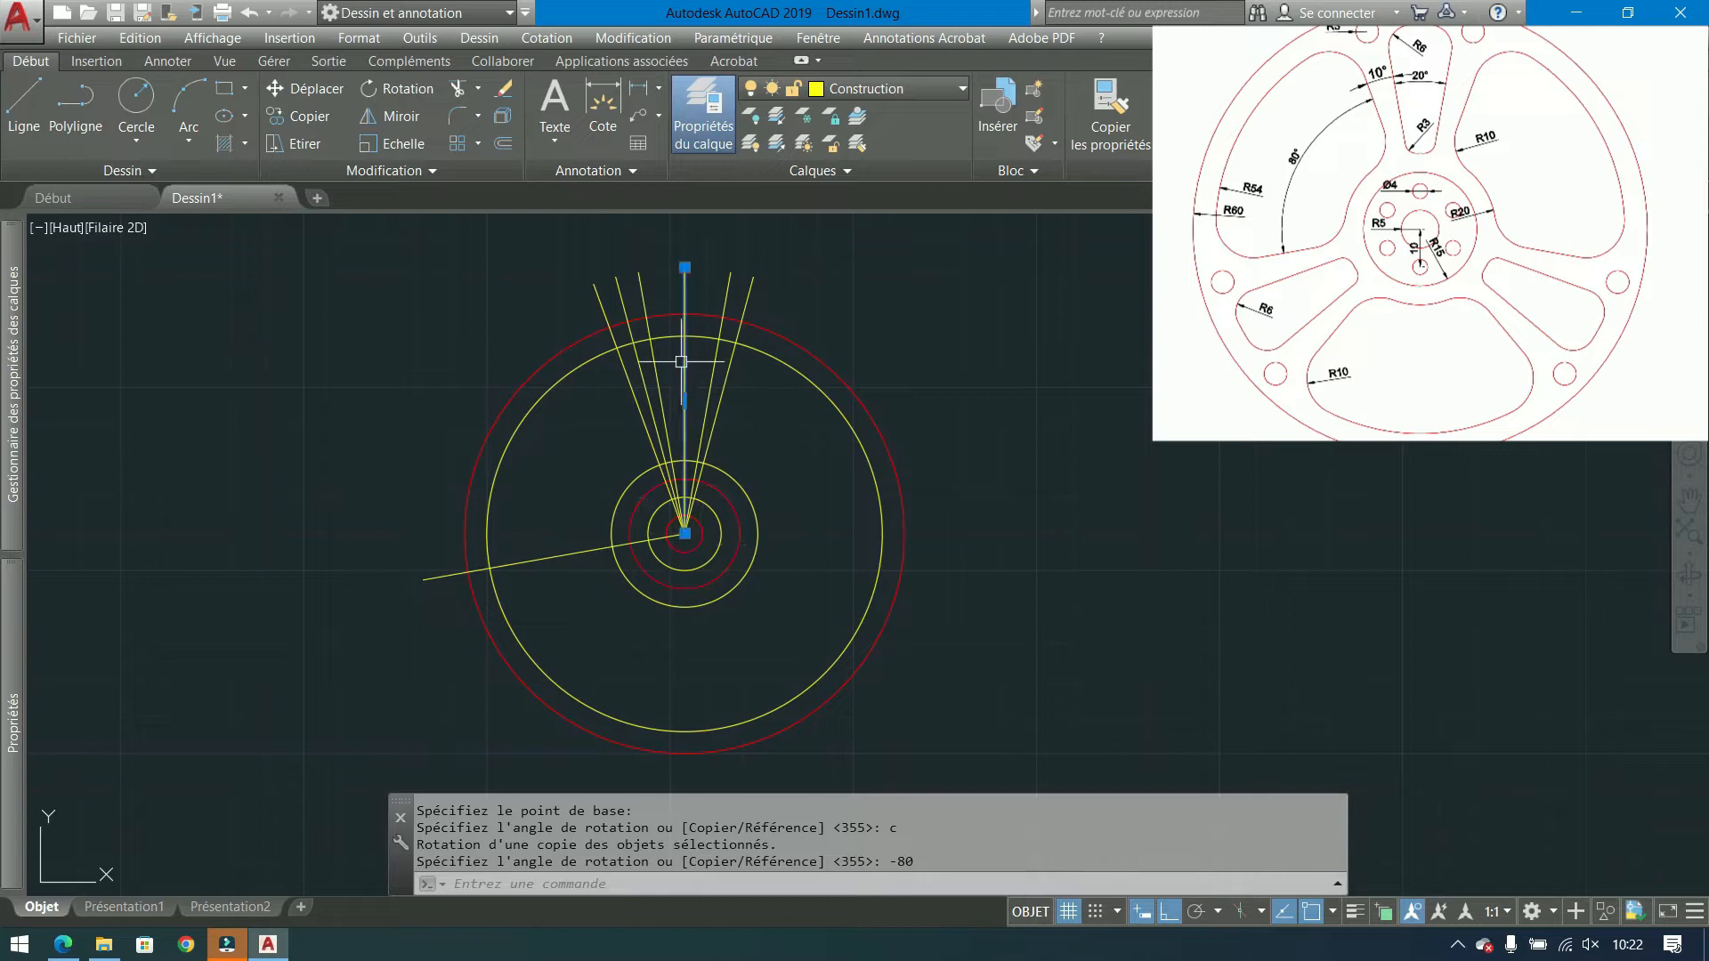
{"action": "key", "text": "Delete"}
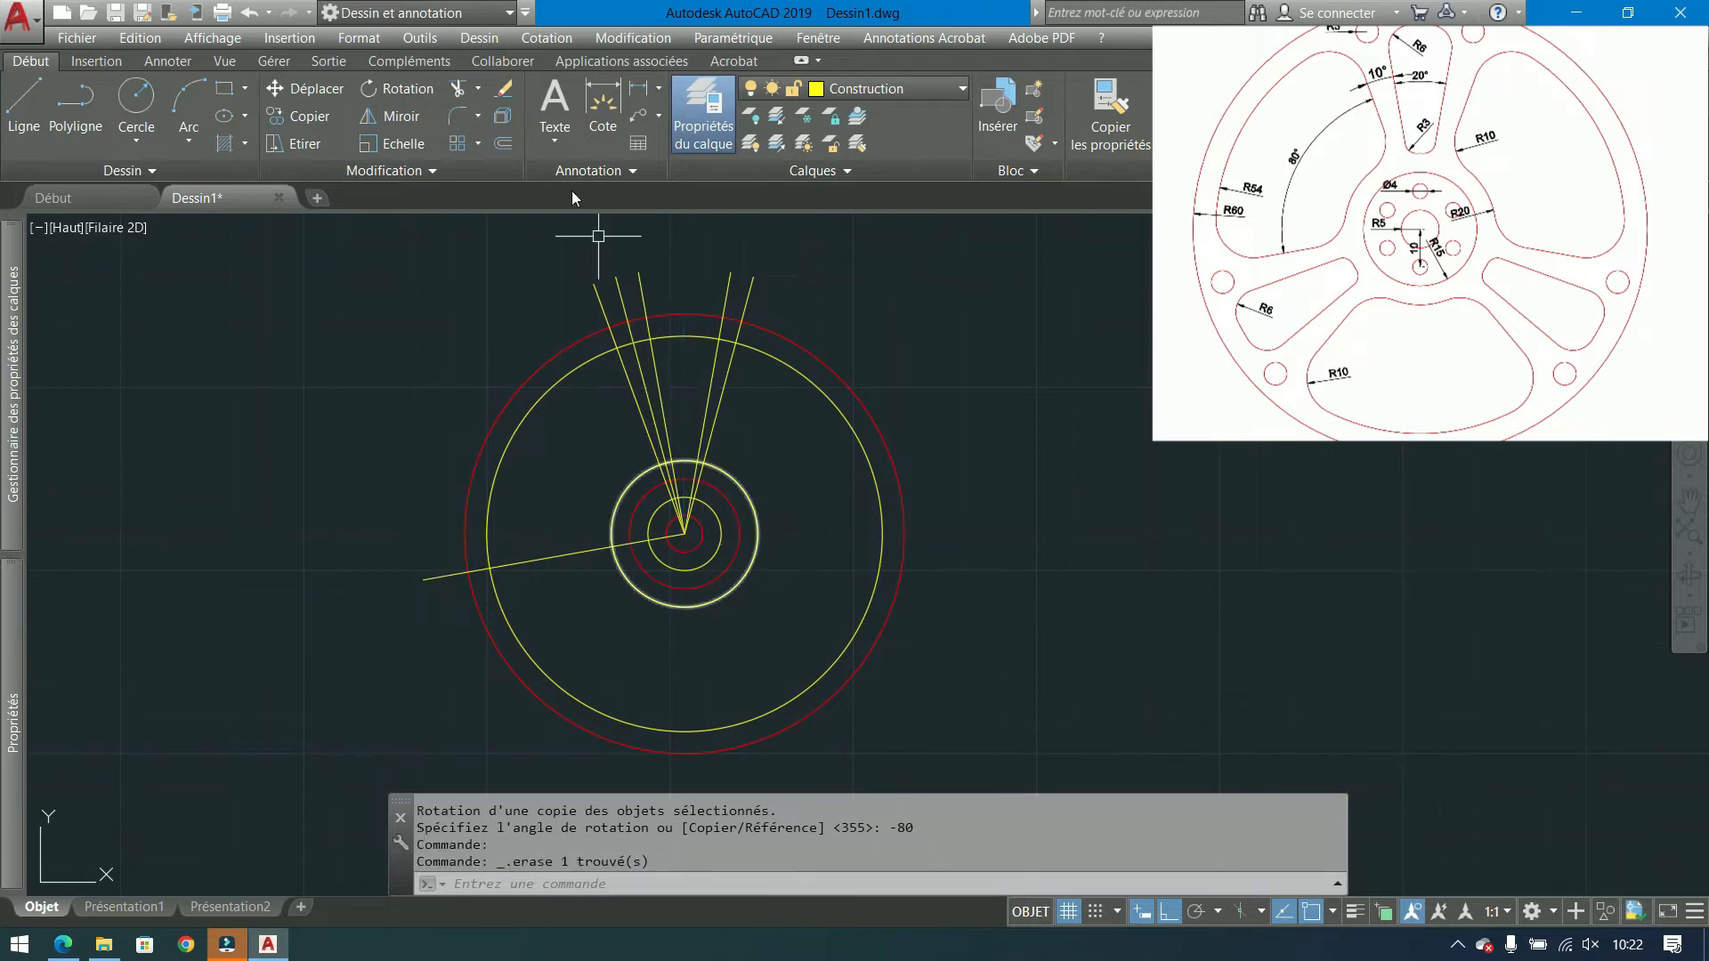
Create boundary polylines for the wide left sector and the narrow upper sector between the R54 and R20 construction circles.
{"action": "left_click", "coordinate": [246, 144]}
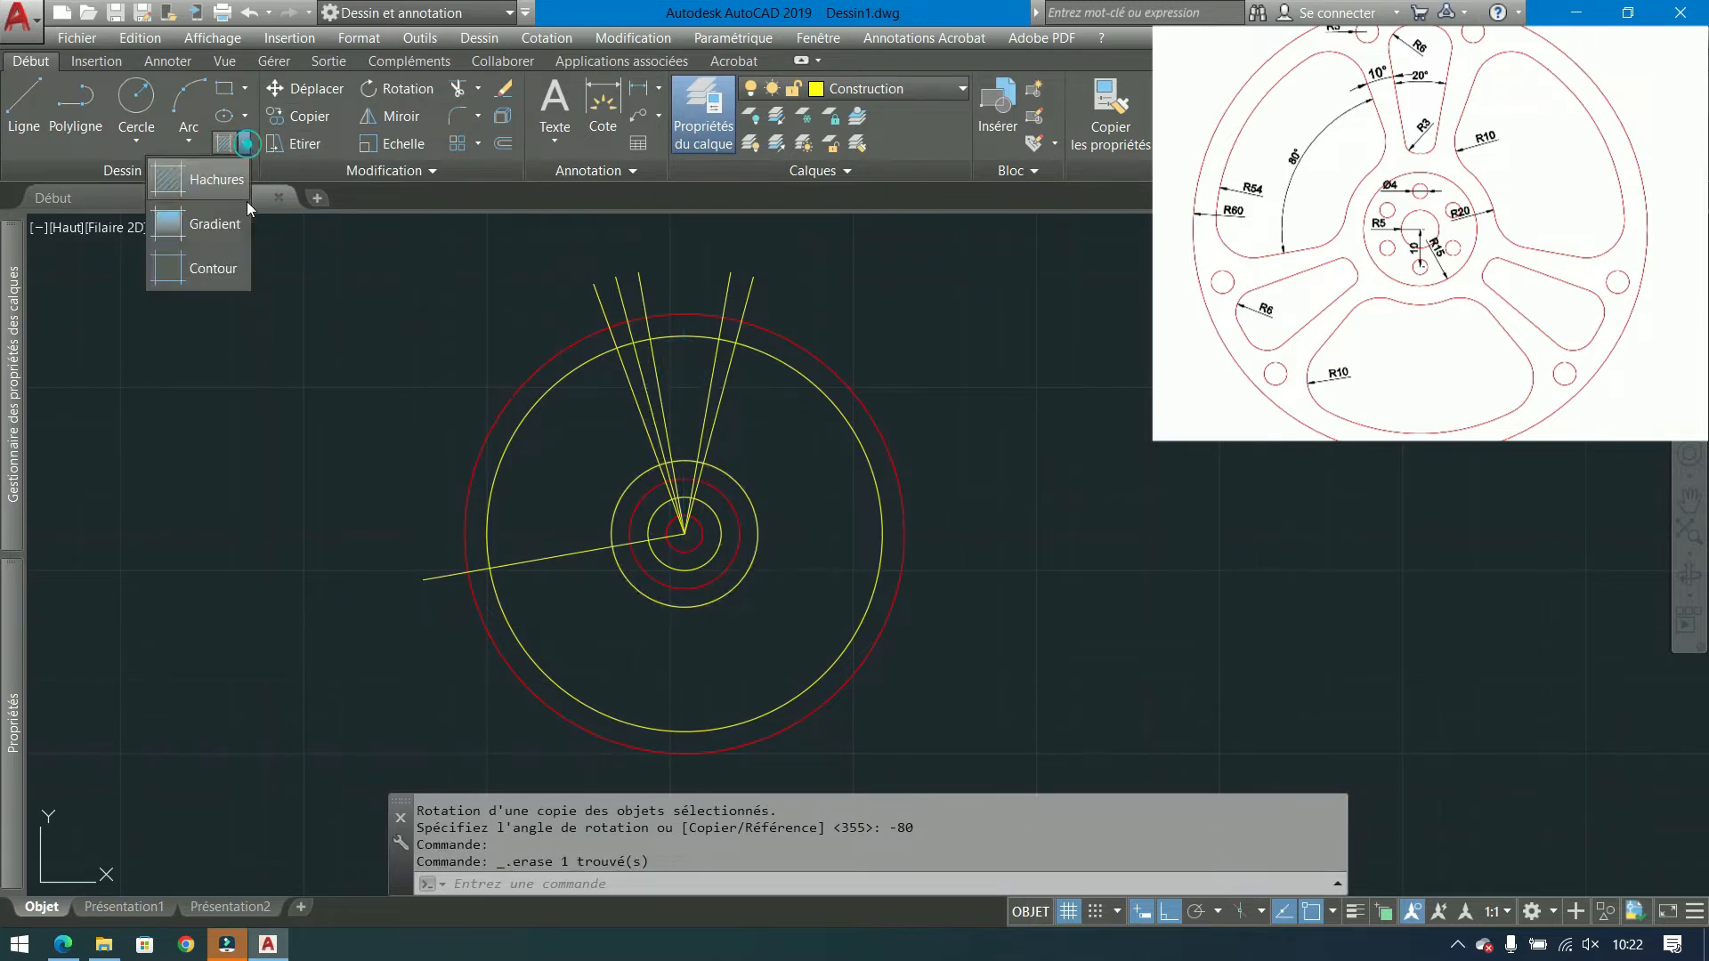
{"action": "left_click", "coordinate": [191, 267]}
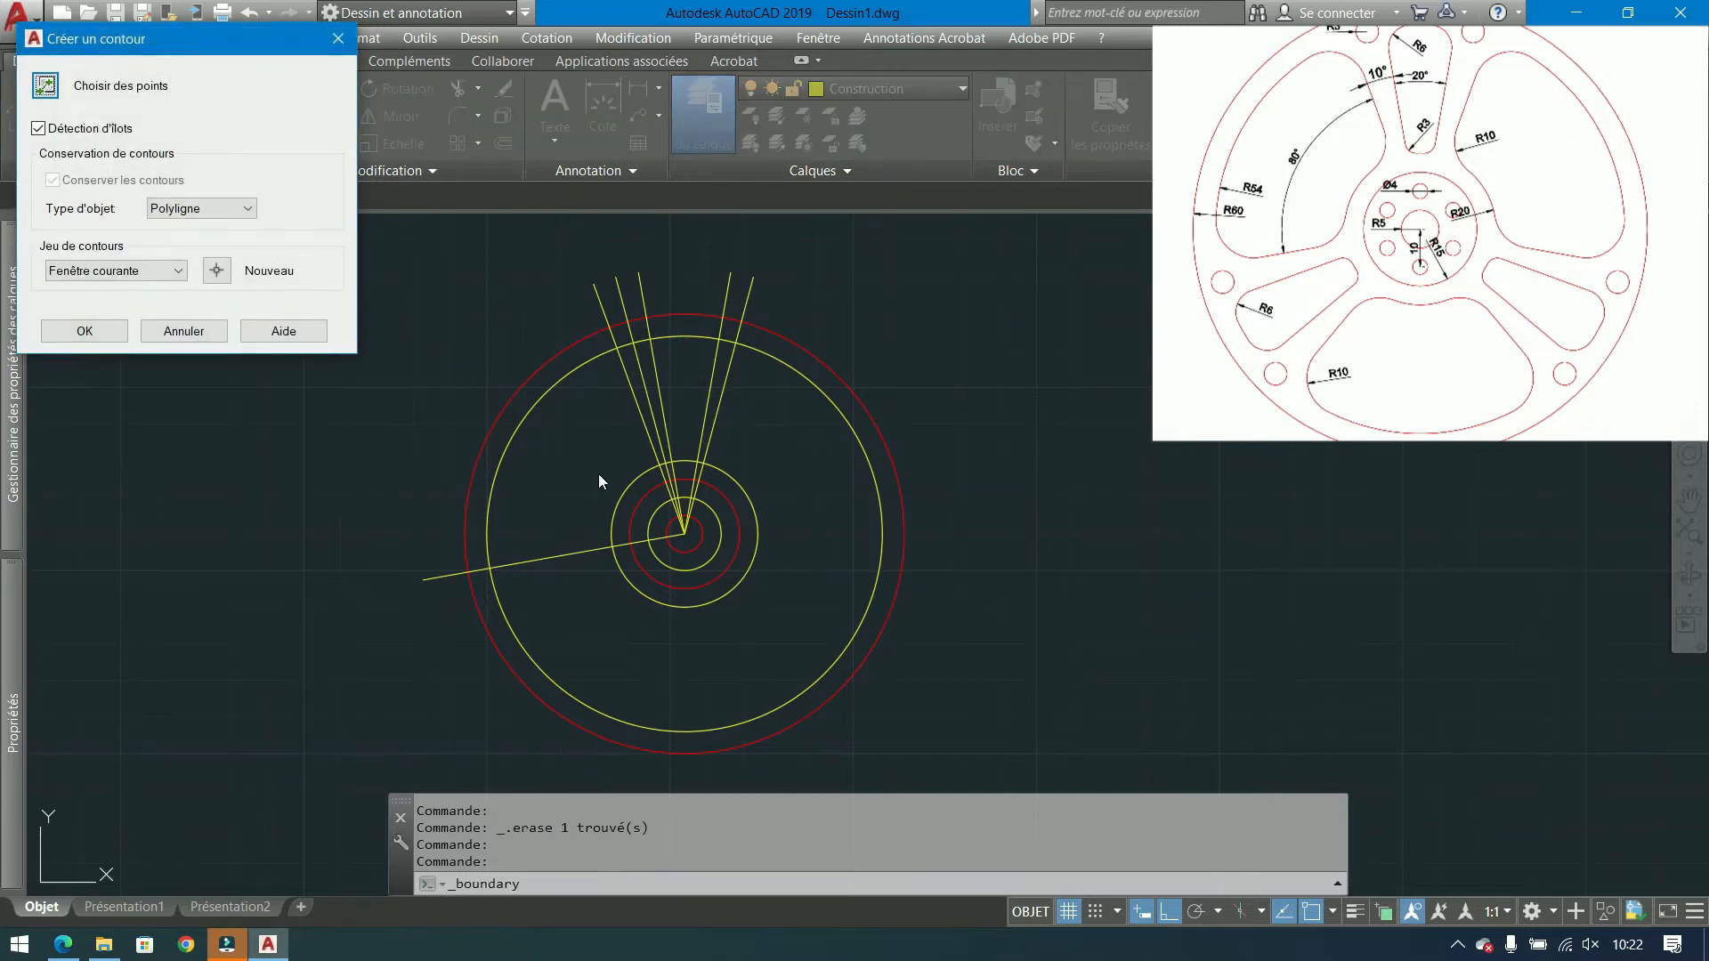
{"action": "key", "text": "Return"}
{"action": "left_click", "coordinate": [617, 469]}
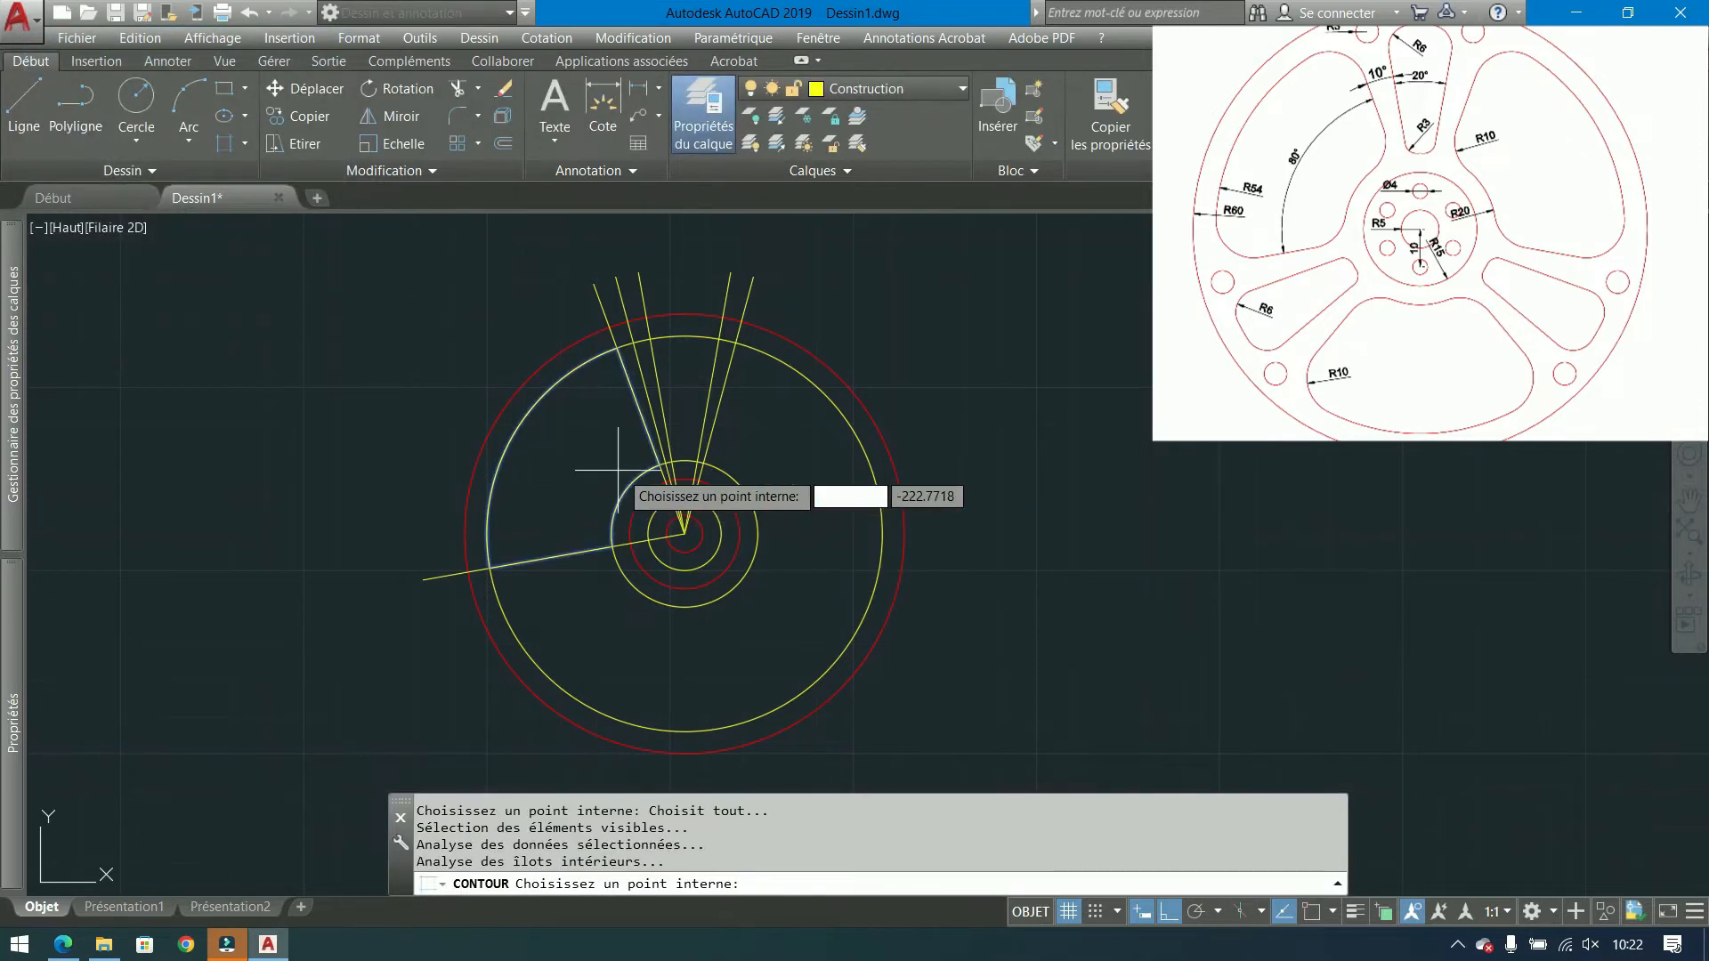
{"action": "left_click", "coordinate": [686, 387]}
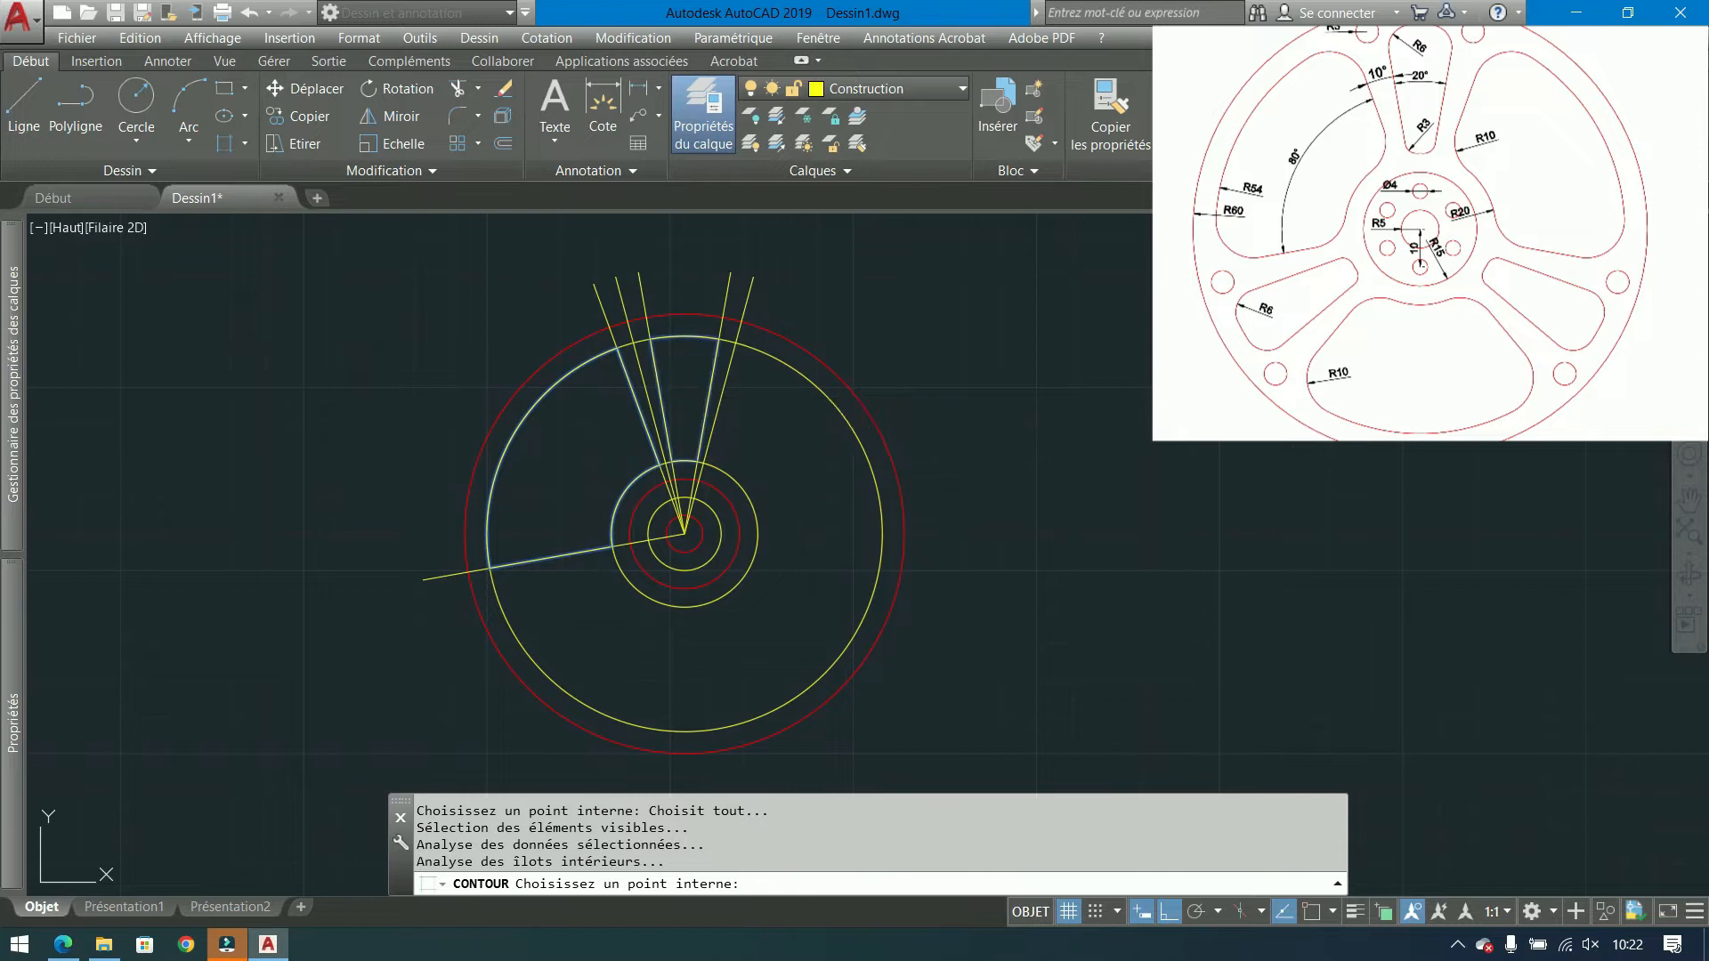
{"action": "key", "text": "Return"}
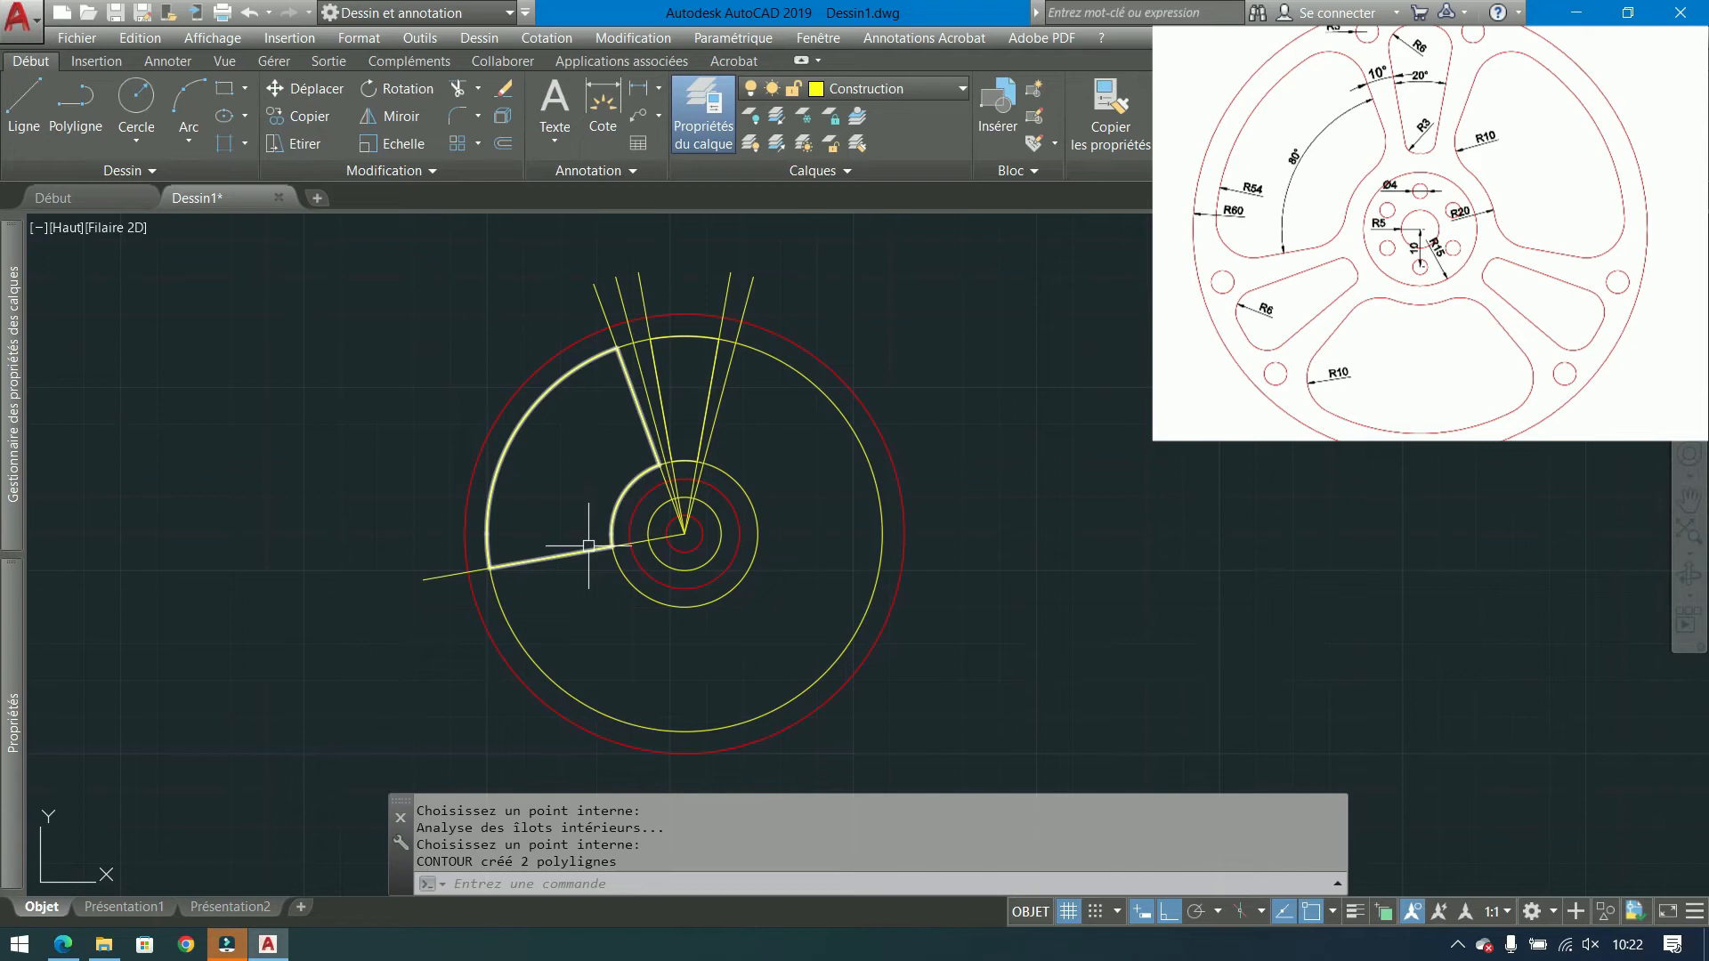
Fillet the two lower corners of the wide left sector's polyline with radius 10.
{"action": "left_click", "coordinate": [461, 116]}
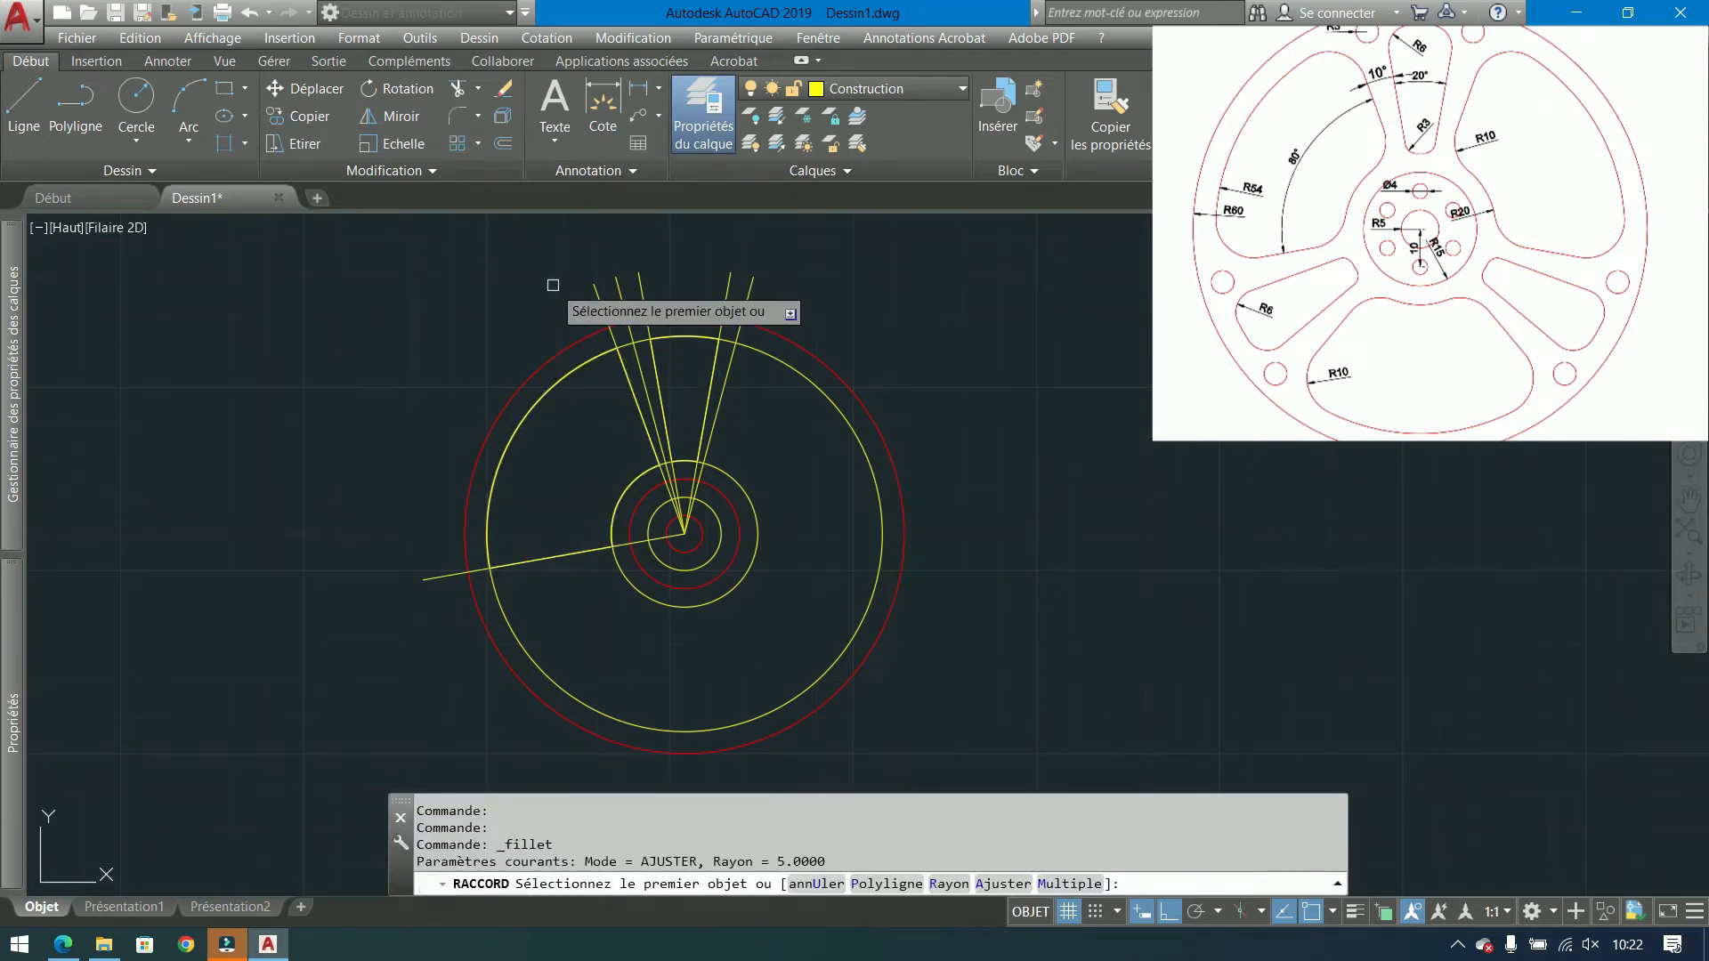
{"action": "type", "text": "r"}
{"action": "key", "text": "Return"}
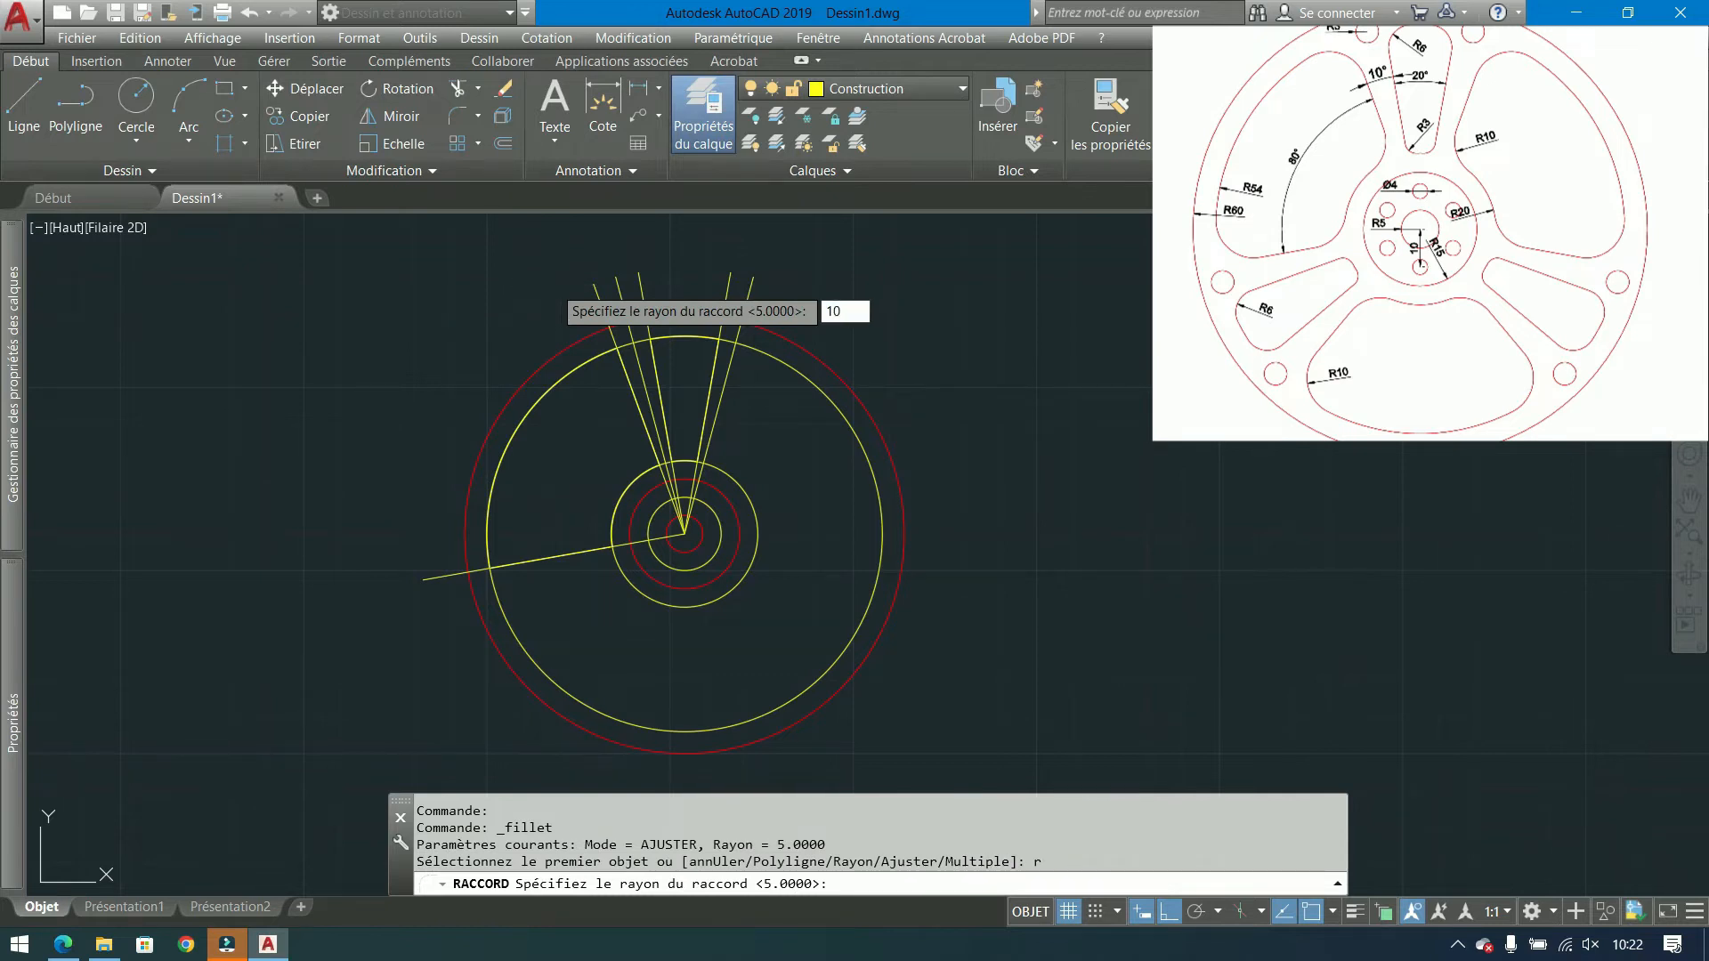
{"action": "type", "text": "10"}
{"action": "key", "text": "Return"}
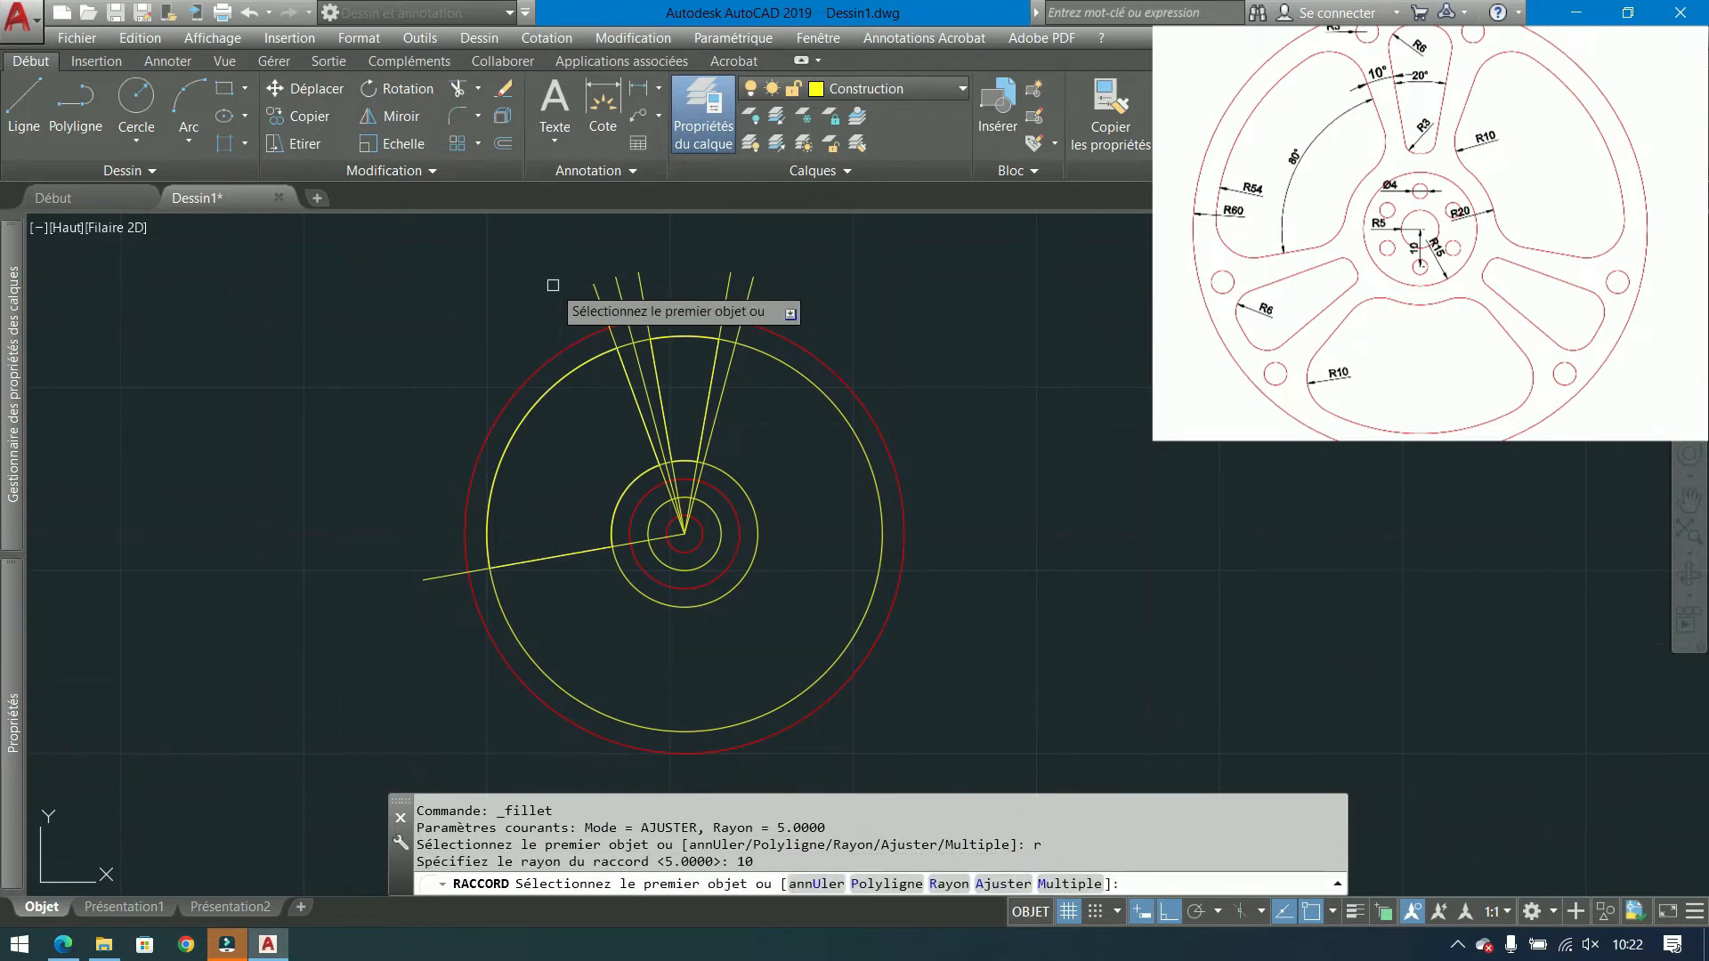
{"action": "left_click", "coordinate": [585, 549]}
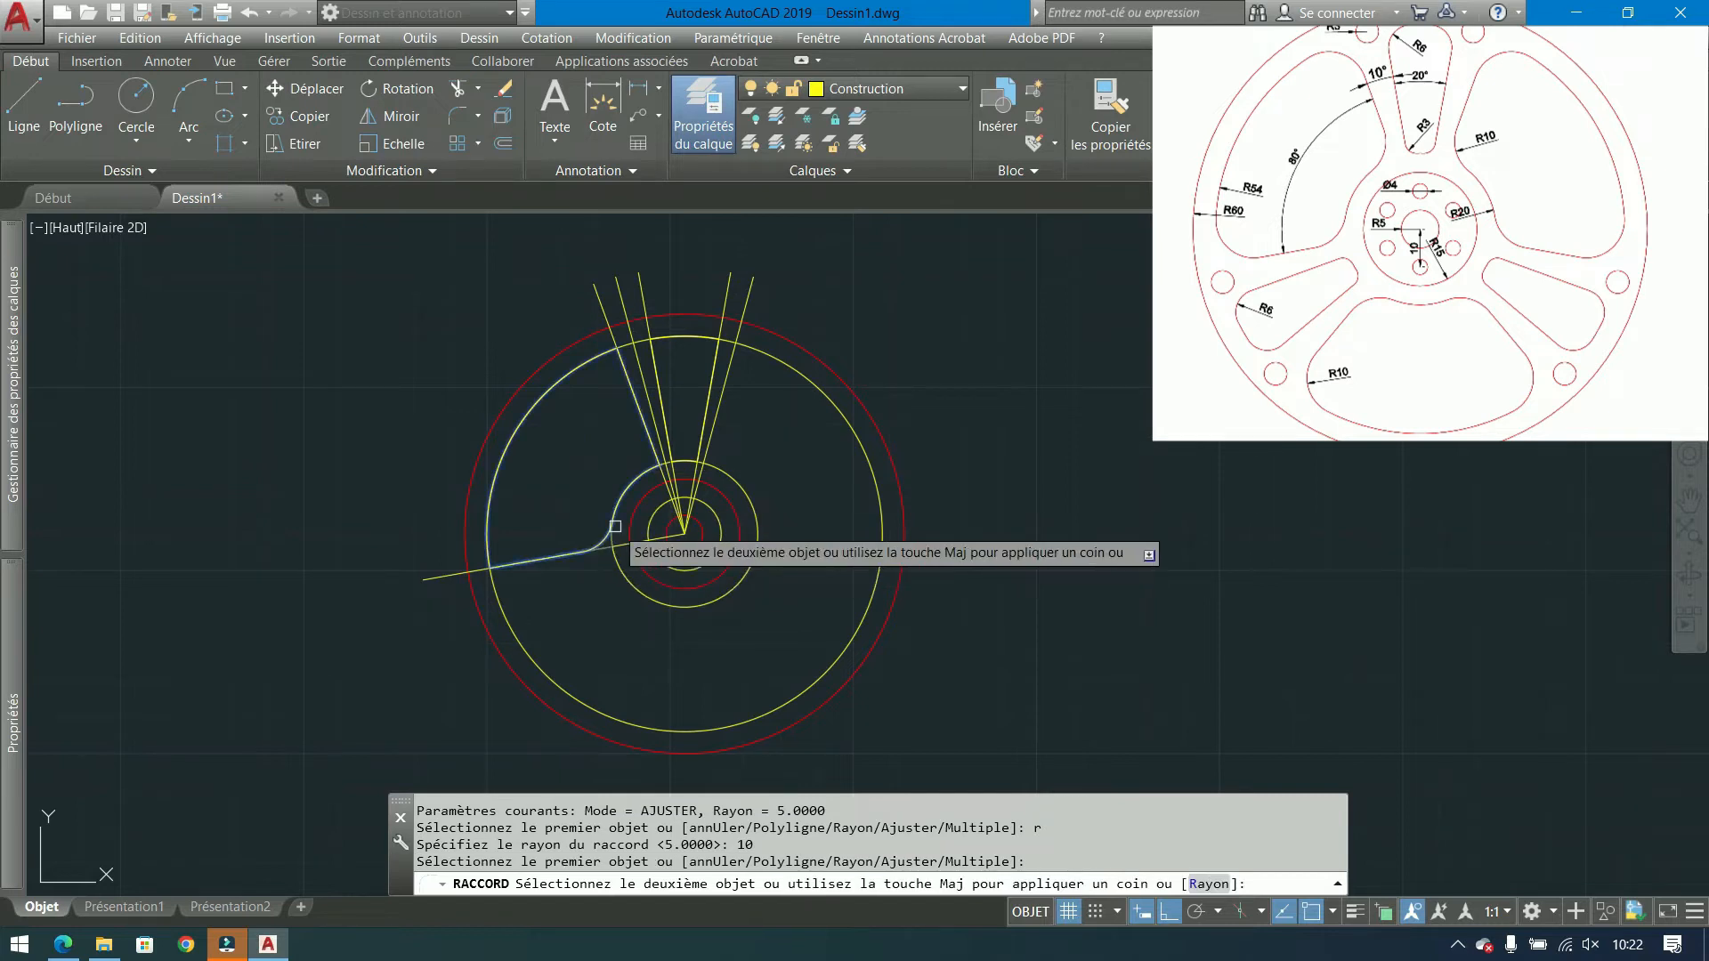
{"action": "left_click", "coordinate": [615, 526]}
{"action": "key", "text": "Return"}
{"action": "left_click", "coordinate": [538, 554]}
{"action": "left_click", "coordinate": [489, 526]}
Fillet the two upper corners of the wide left sector's polyline with the same radius of 10.
{"action": "key", "text": "Return"}
{"action": "left_click", "coordinate": [626, 492]}
{"action": "left_click", "coordinate": [643, 429]}
{"action": "key", "text": "Return"}
{"action": "left_click", "coordinate": [592, 361]}
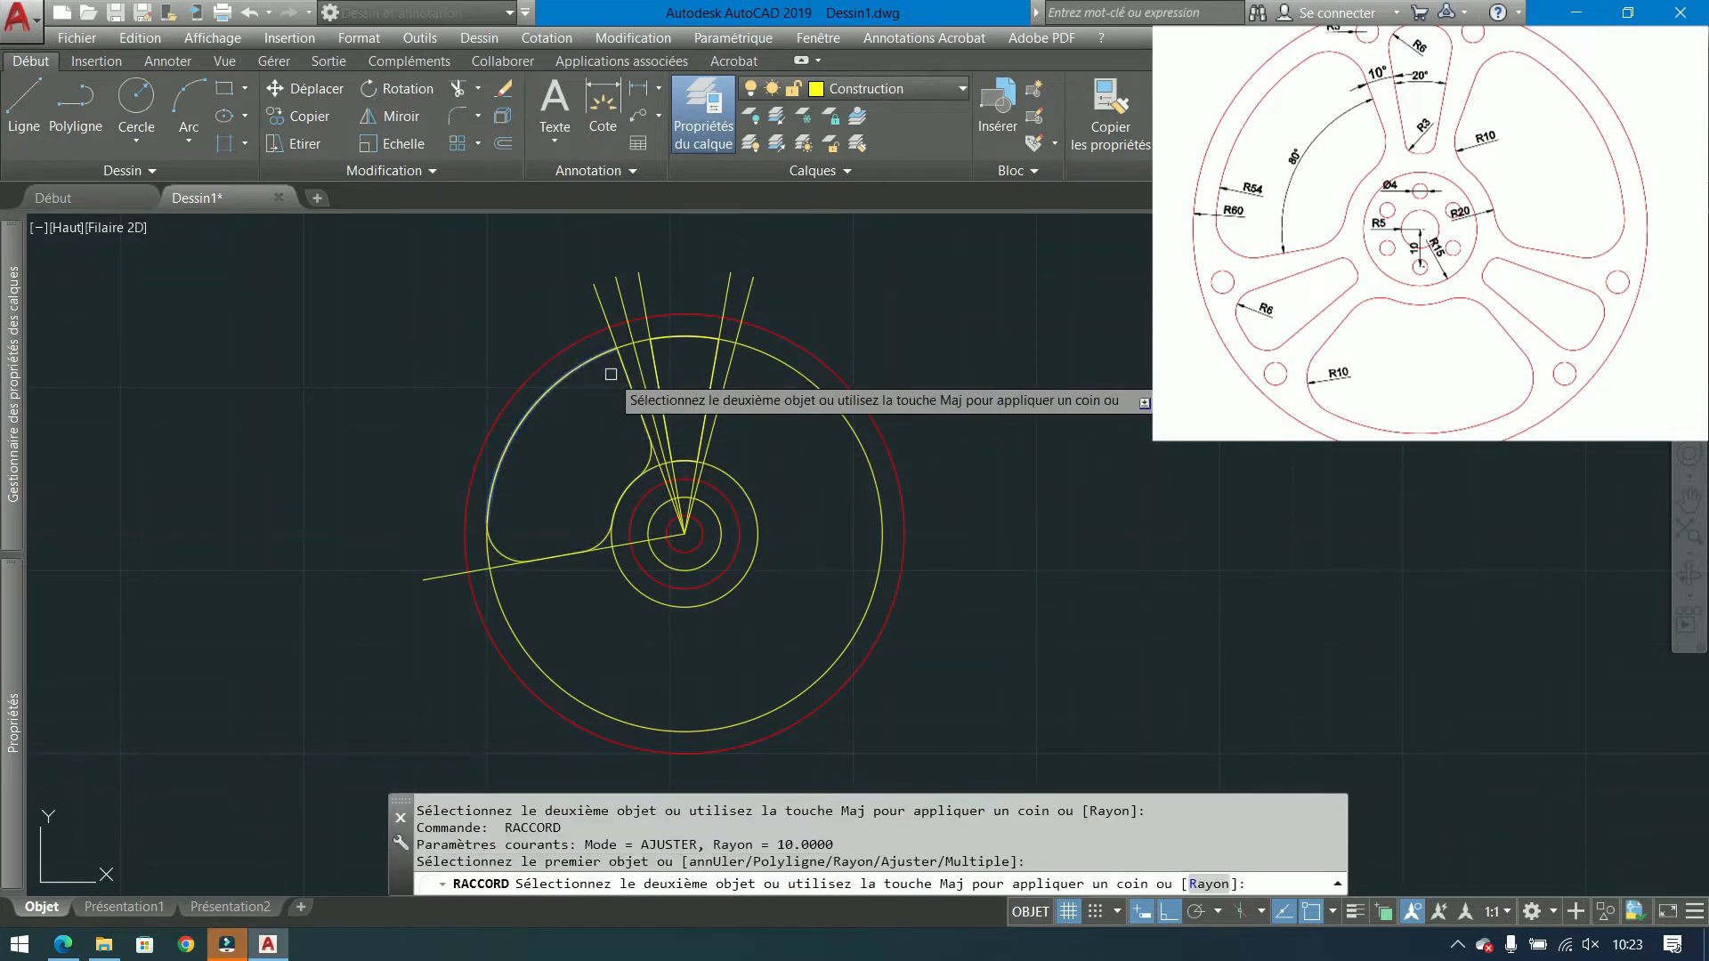
{"action": "left_click", "coordinate": [621, 377]}
Fillet the two outer corners of the narrow upper sector's polyline with radius 6.
{"action": "key", "text": "Return"}
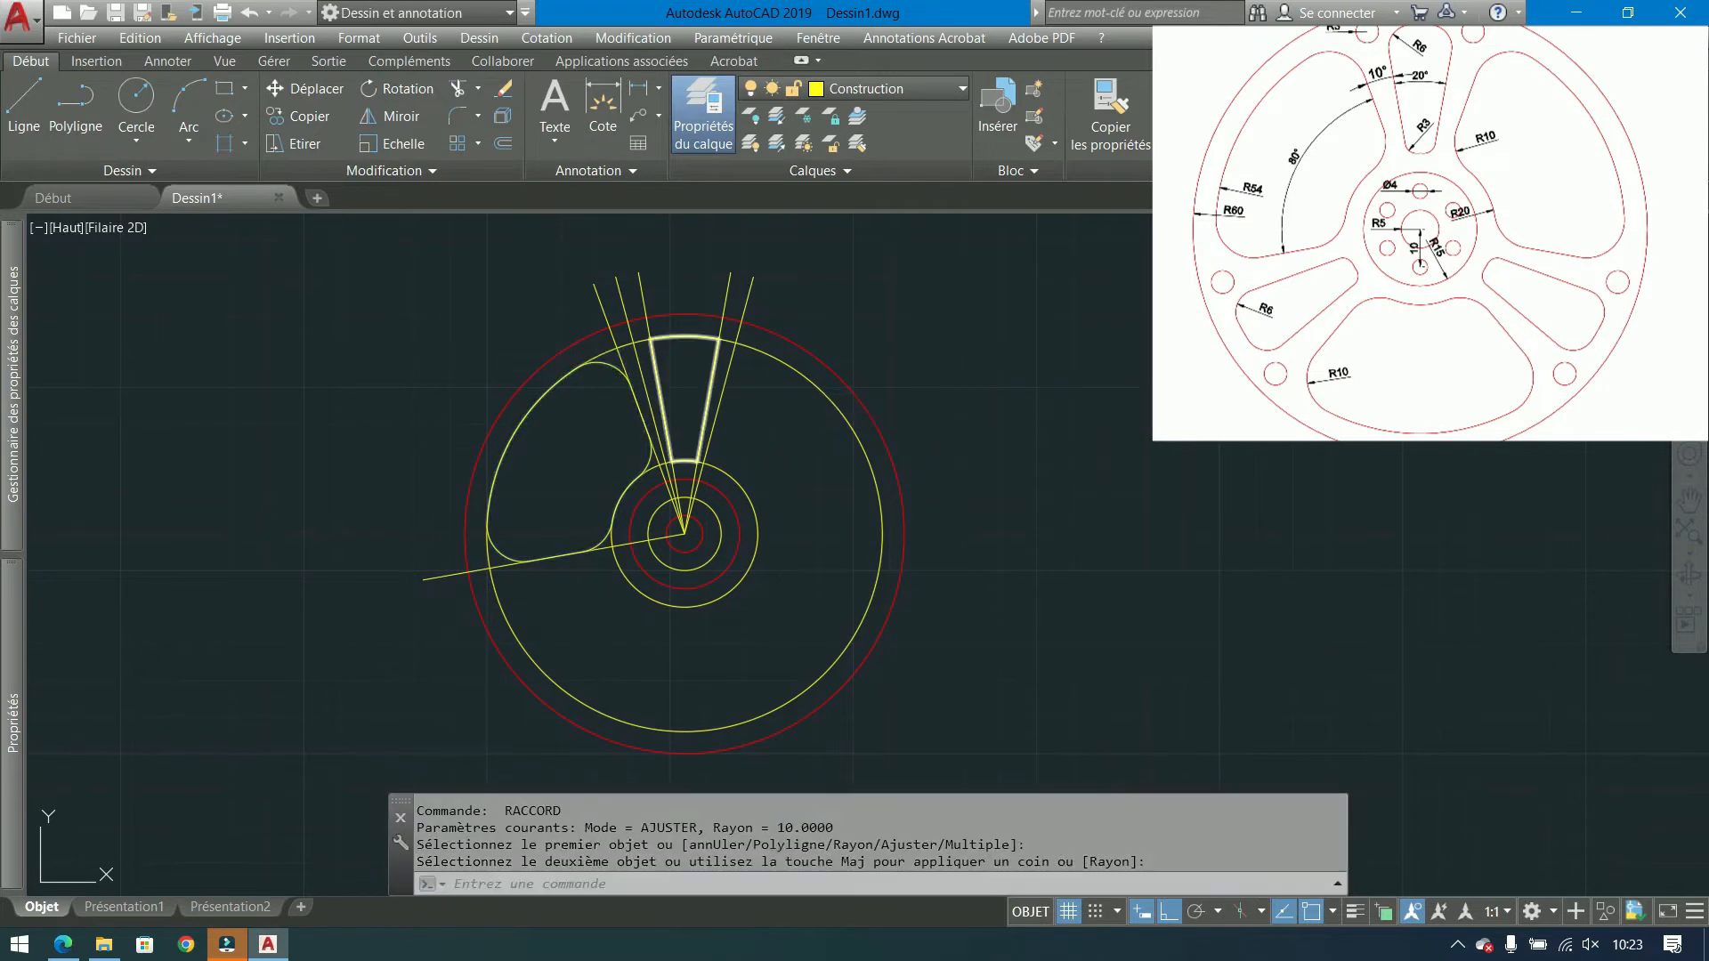
{"action": "type", "text": "r"}
{"action": "key", "text": "Return"}
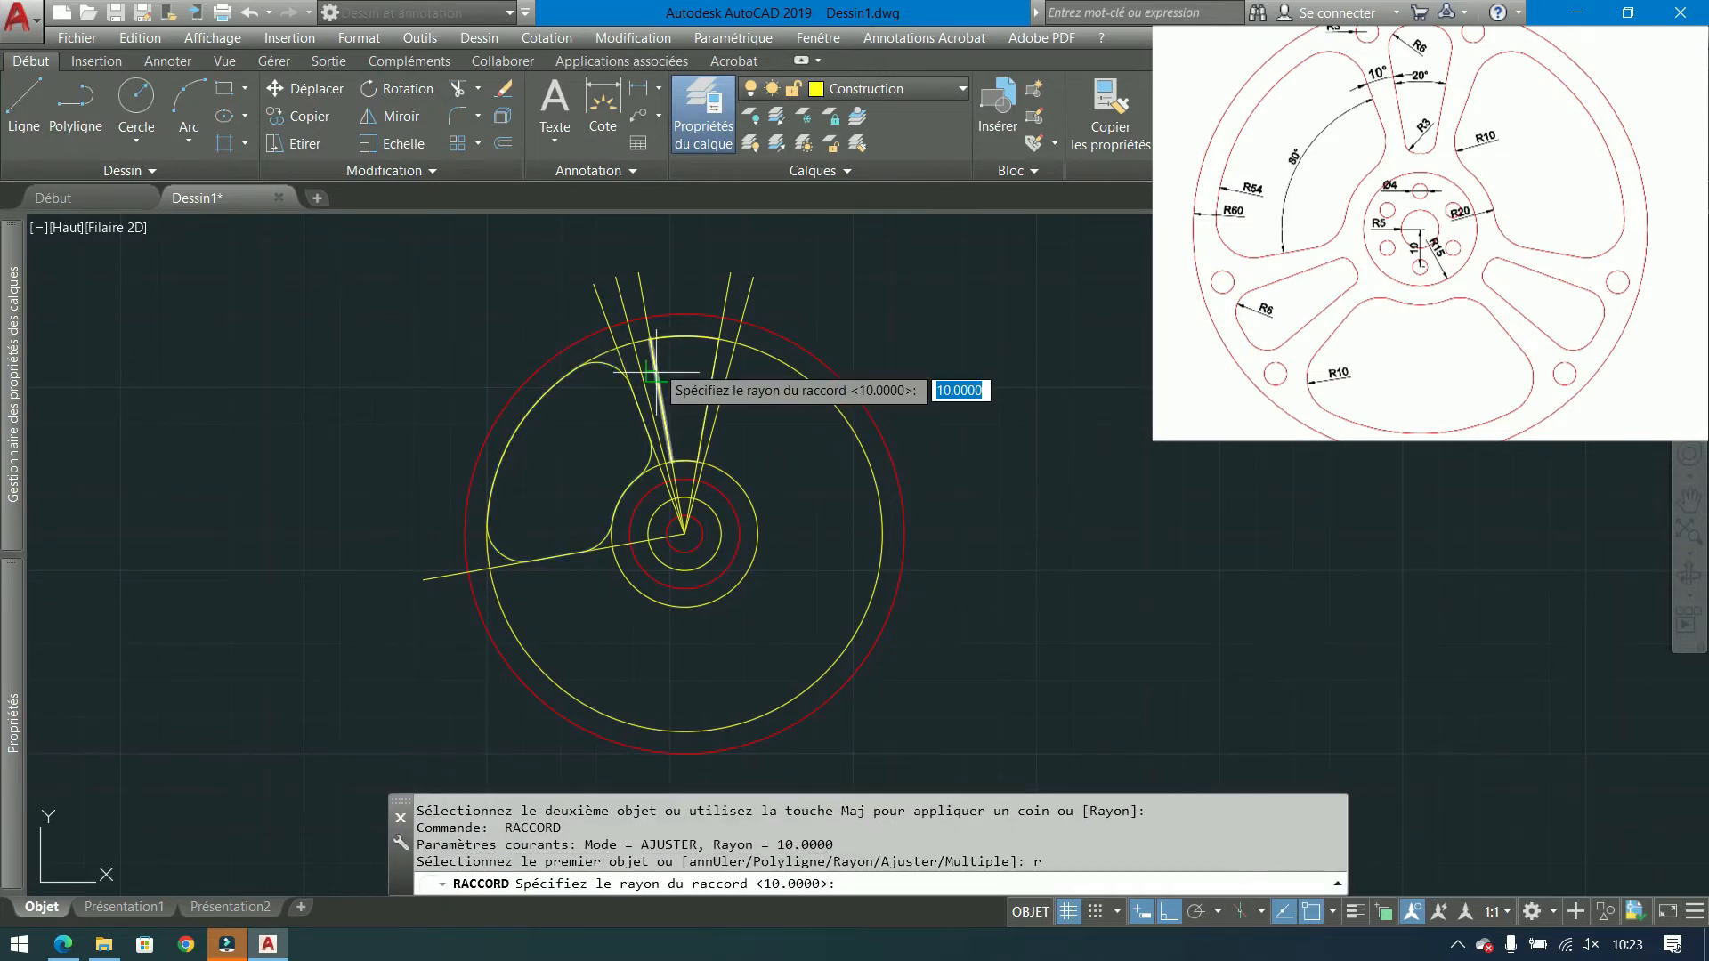
{"action": "key", "text": "Return"}
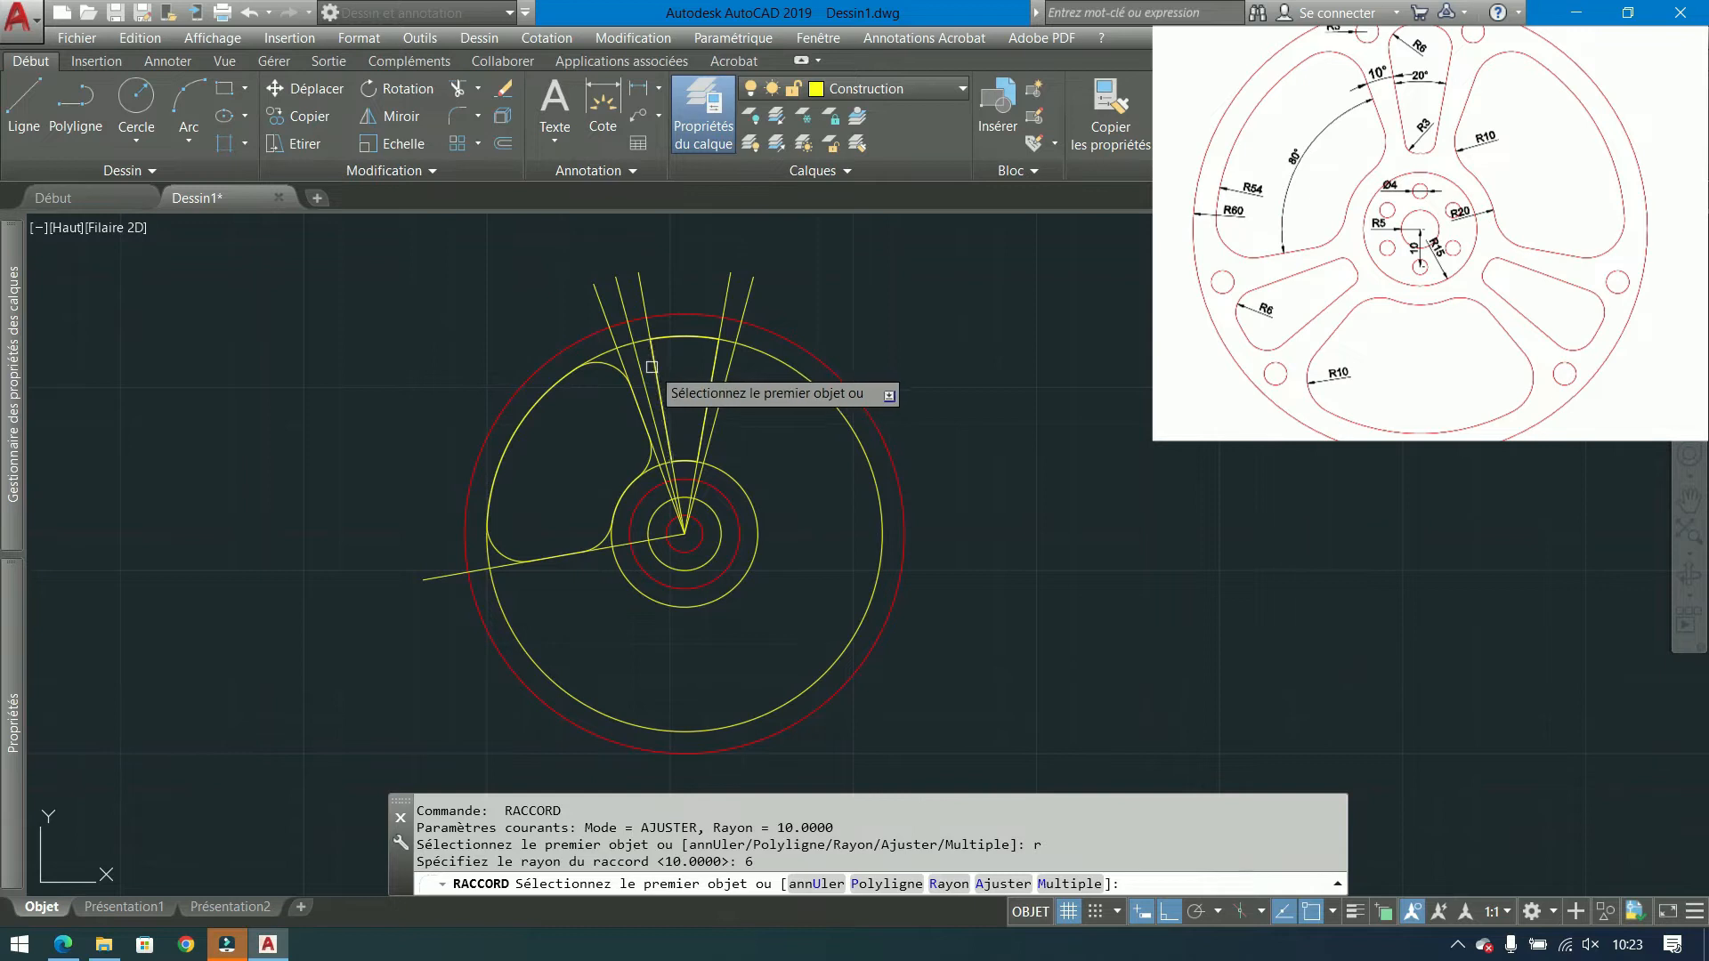
{"action": "left_click", "coordinate": [656, 360]}
{"action": "left_click", "coordinate": [665, 340]}
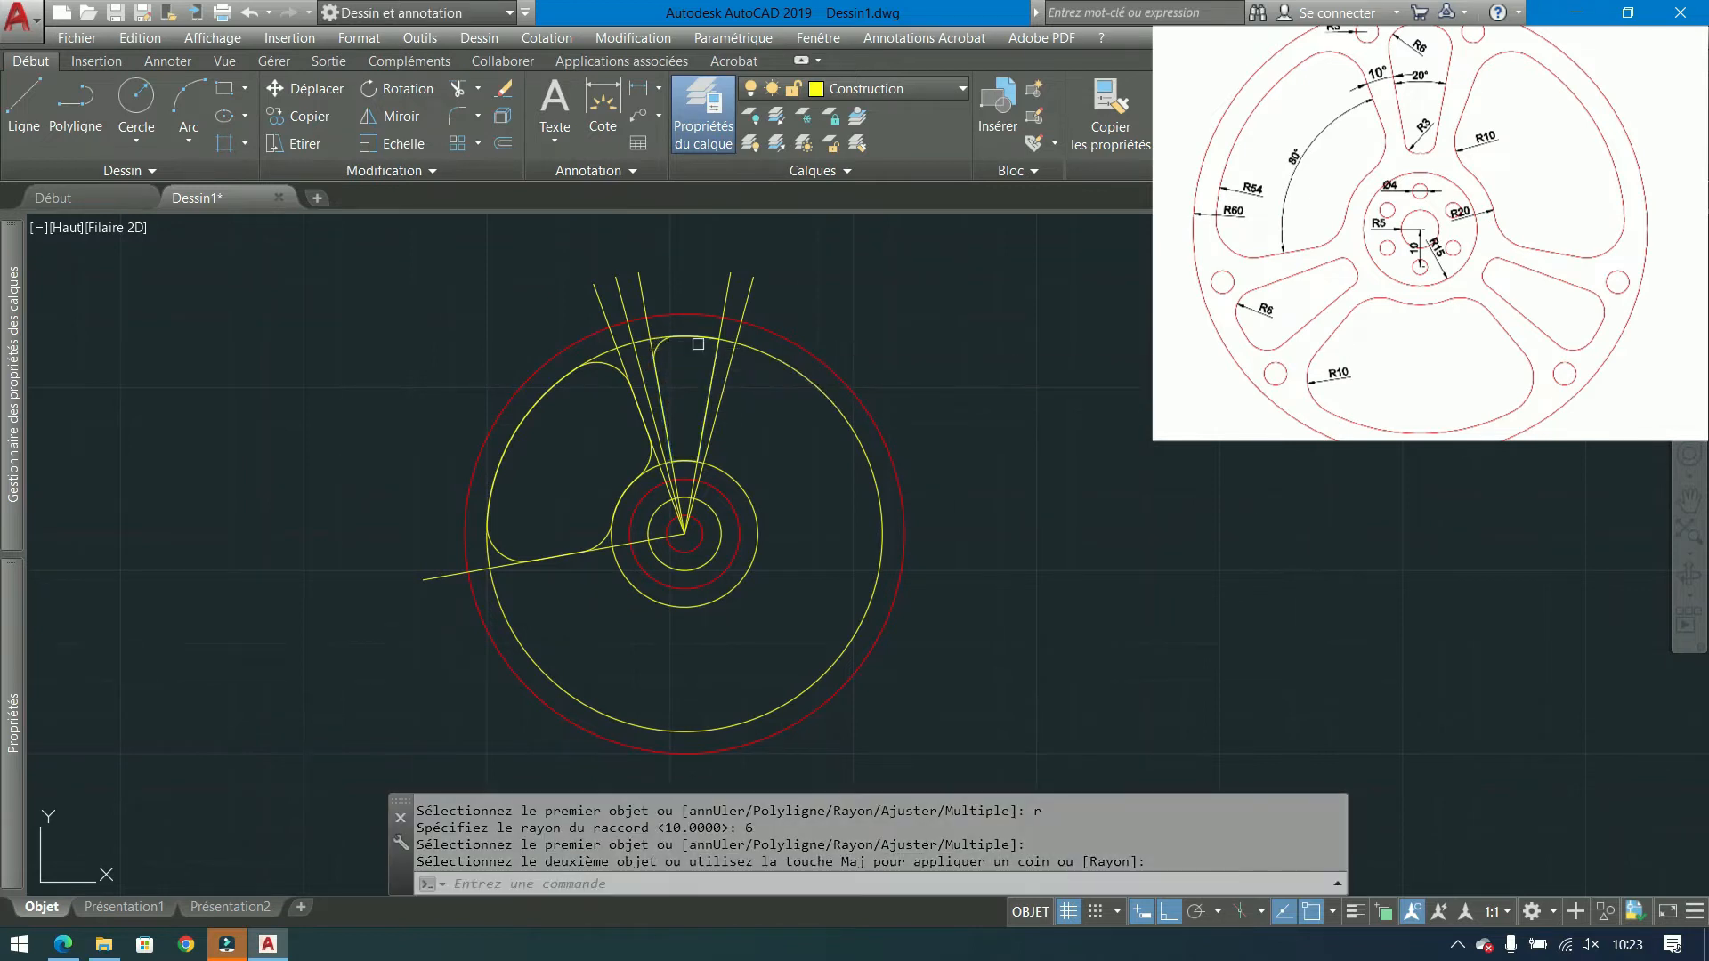
{"action": "key", "text": "Return"}
{"action": "left_click", "coordinate": [704, 338]}
{"action": "left_click", "coordinate": [714, 357]}
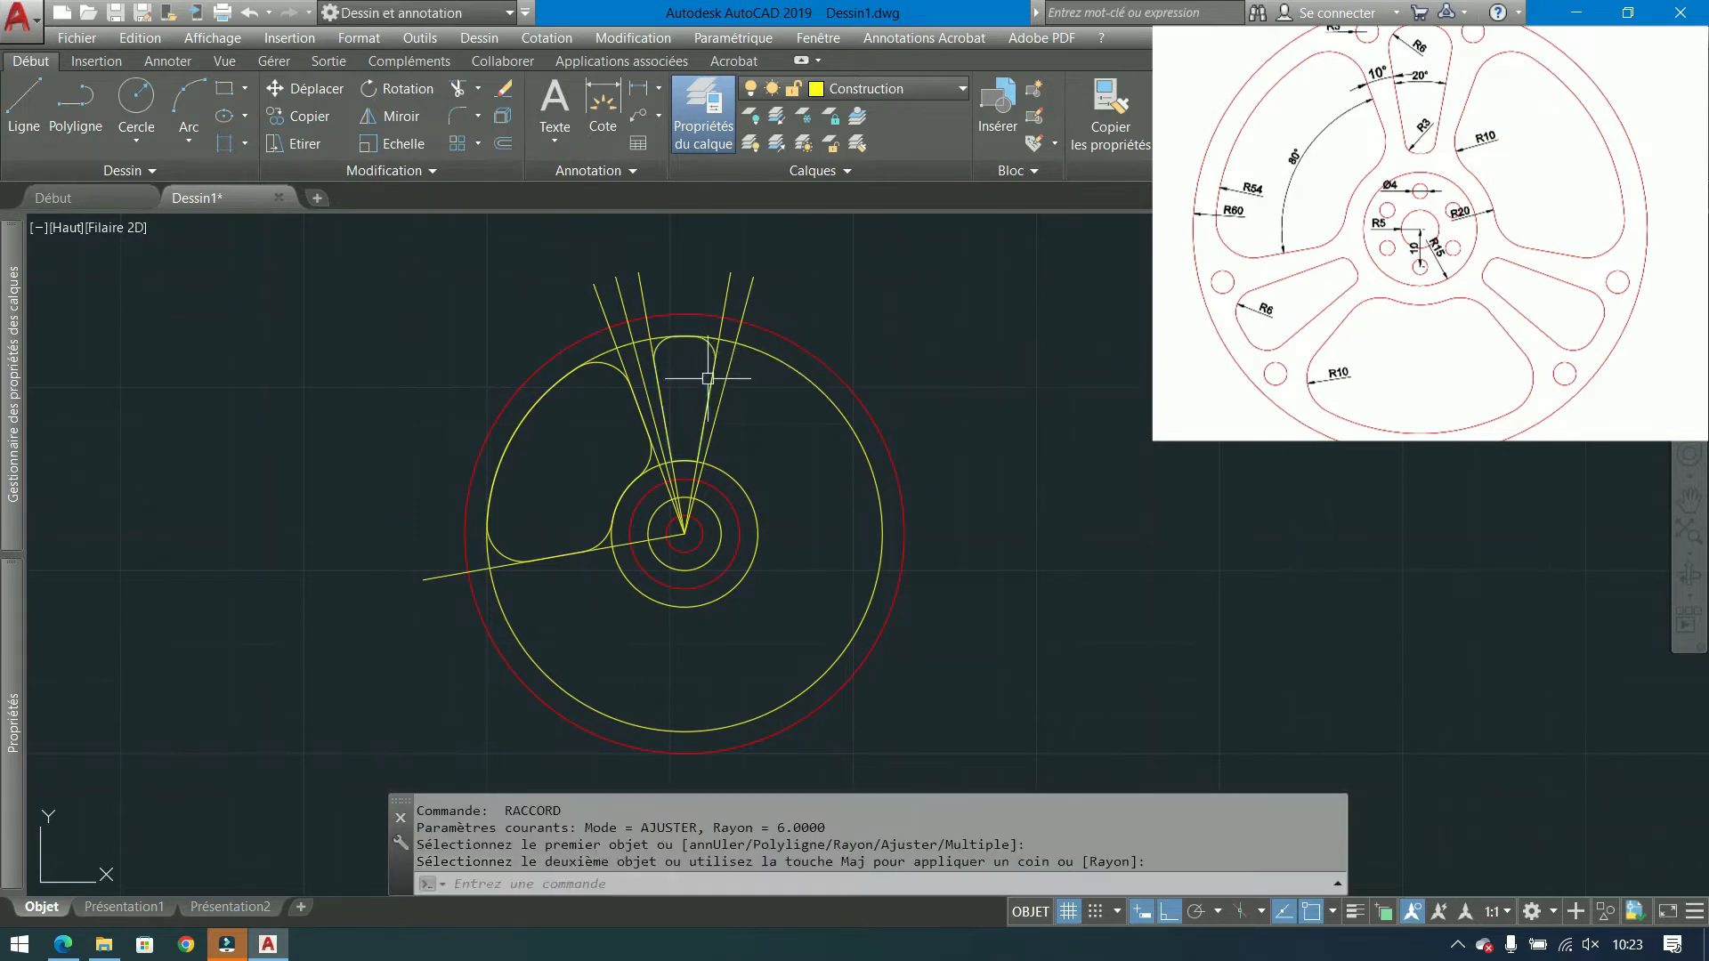
Fillet the two inner corners of the narrow upper sector's polyline with radius 3.
{"action": "key", "text": "Return"}
{"action": "type", "text": "r"}
{"action": "key", "text": "Return"}
{"action": "type", "text": "3"}
{"action": "key", "text": "Return"}
{"action": "scroll", "coordinate": [651, 486], "scroll_direction": "up", "scroll_amount": 6}
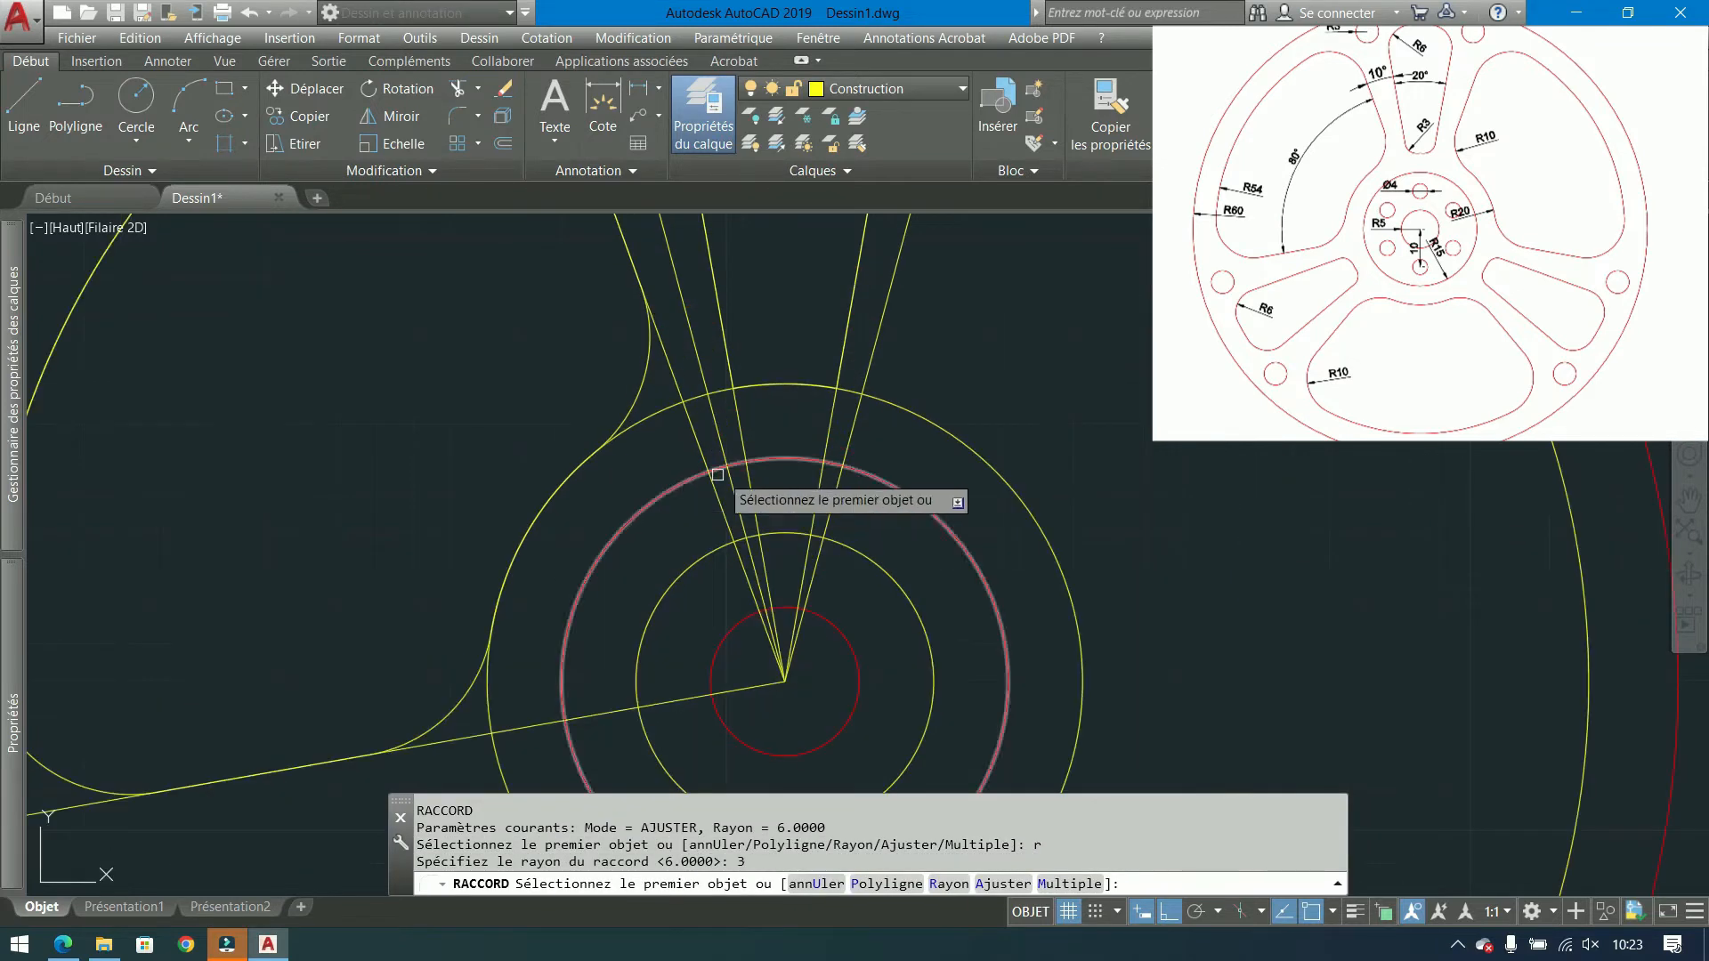
{"action": "left_click", "coordinate": [753, 385]}
{"action": "left_click", "coordinate": [835, 368]}
{"action": "key", "text": "Return"}
{"action": "left_click", "coordinate": [801, 383]}
{"action": "left_click", "coordinate": [848, 351]}
Draw two radius 3 circles where the 15° slanted lines on both sides of the narrow sector cross the R54 circle.
{"action": "scroll", "coordinate": [502, 494], "scroll_direction": "down", "scroll_amount": 4}
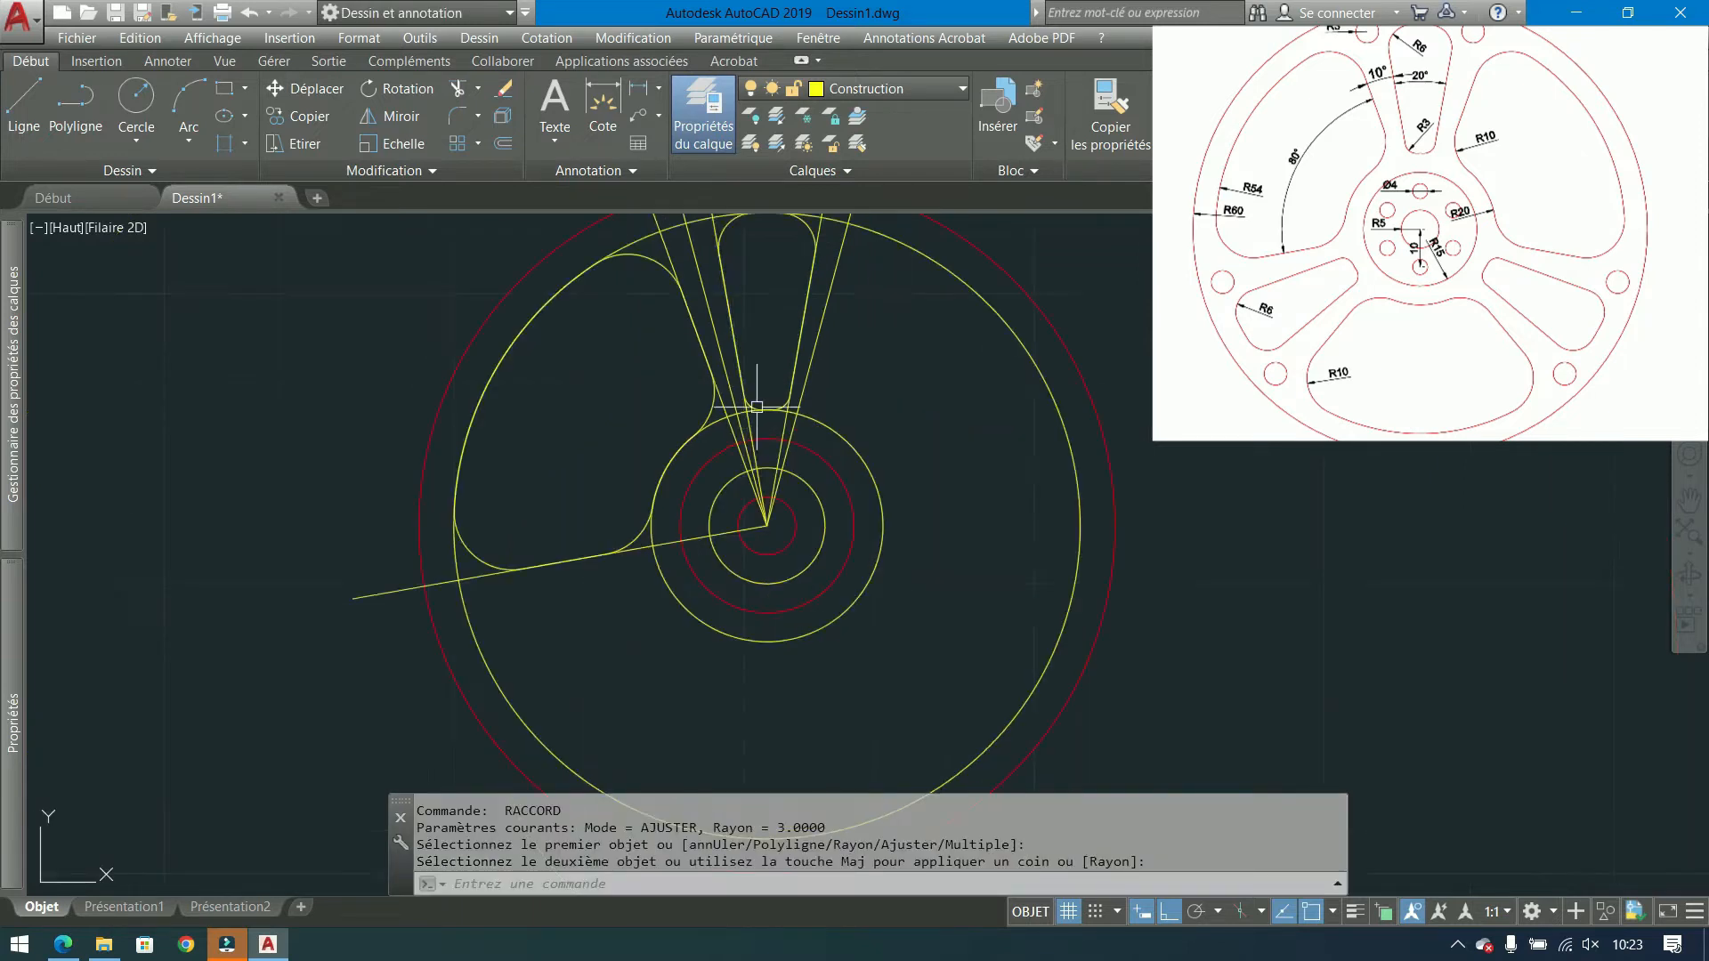
{"action": "middle_click_drag", "start_coordinate": [609, 298], "coordinate": [621, 362]}
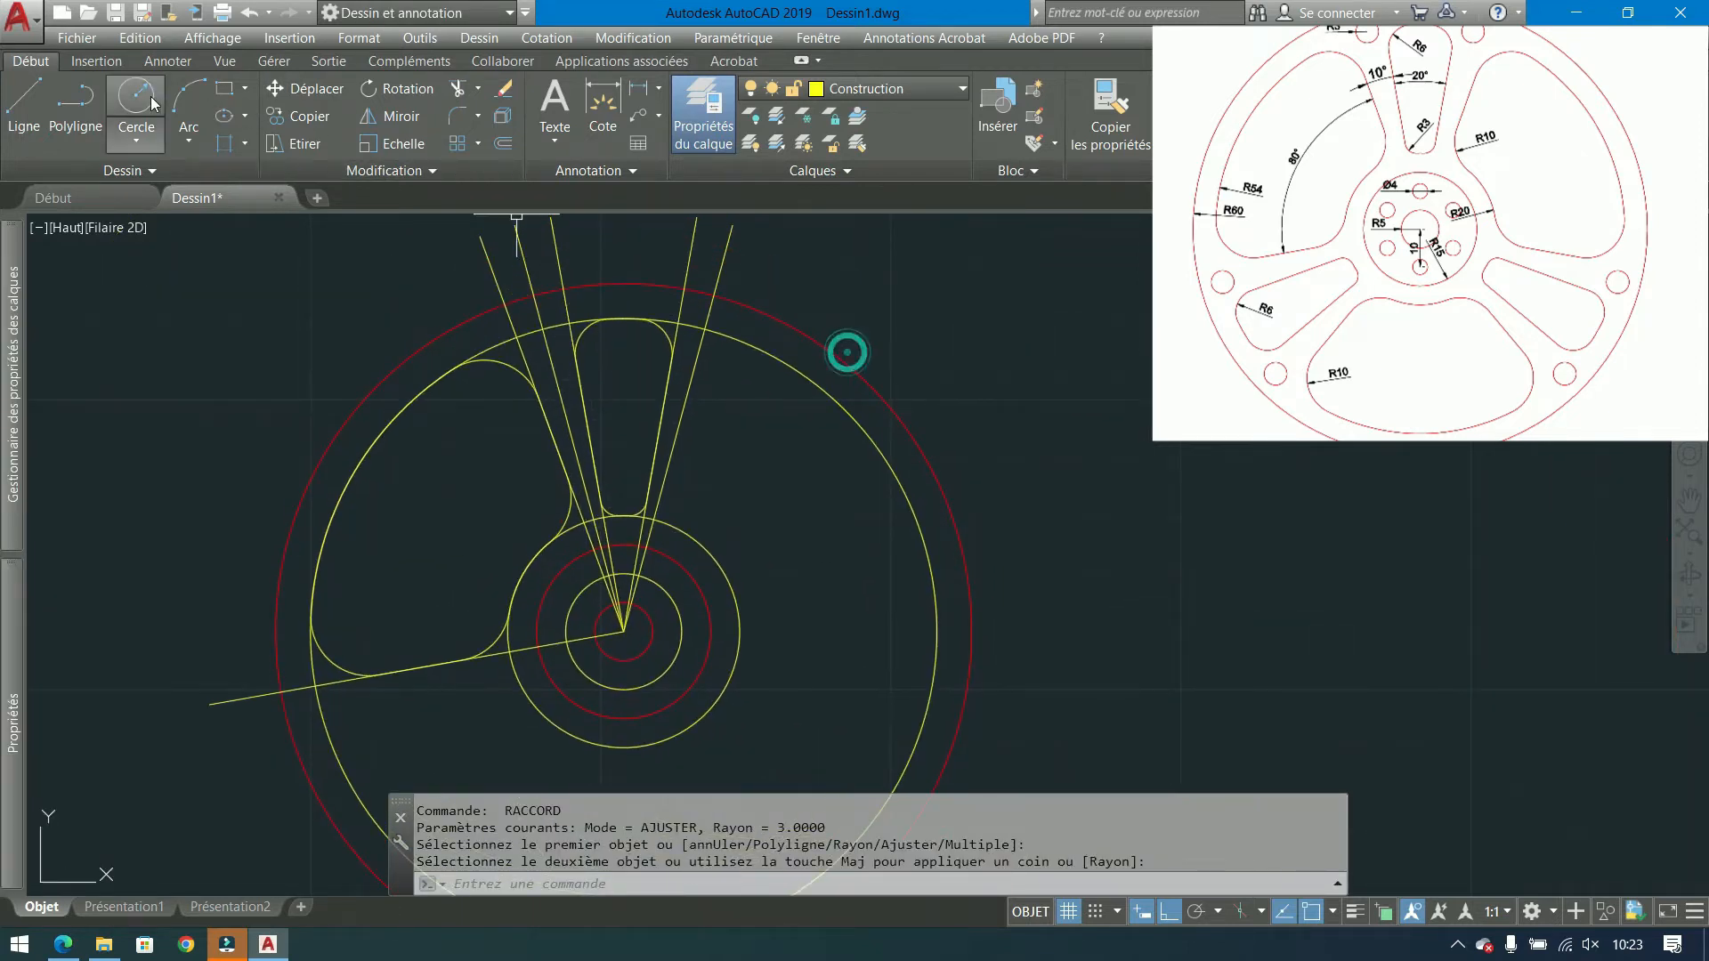
{"action": "left_click", "coordinate": [539, 330]}
{"action": "type", "text": "3"}
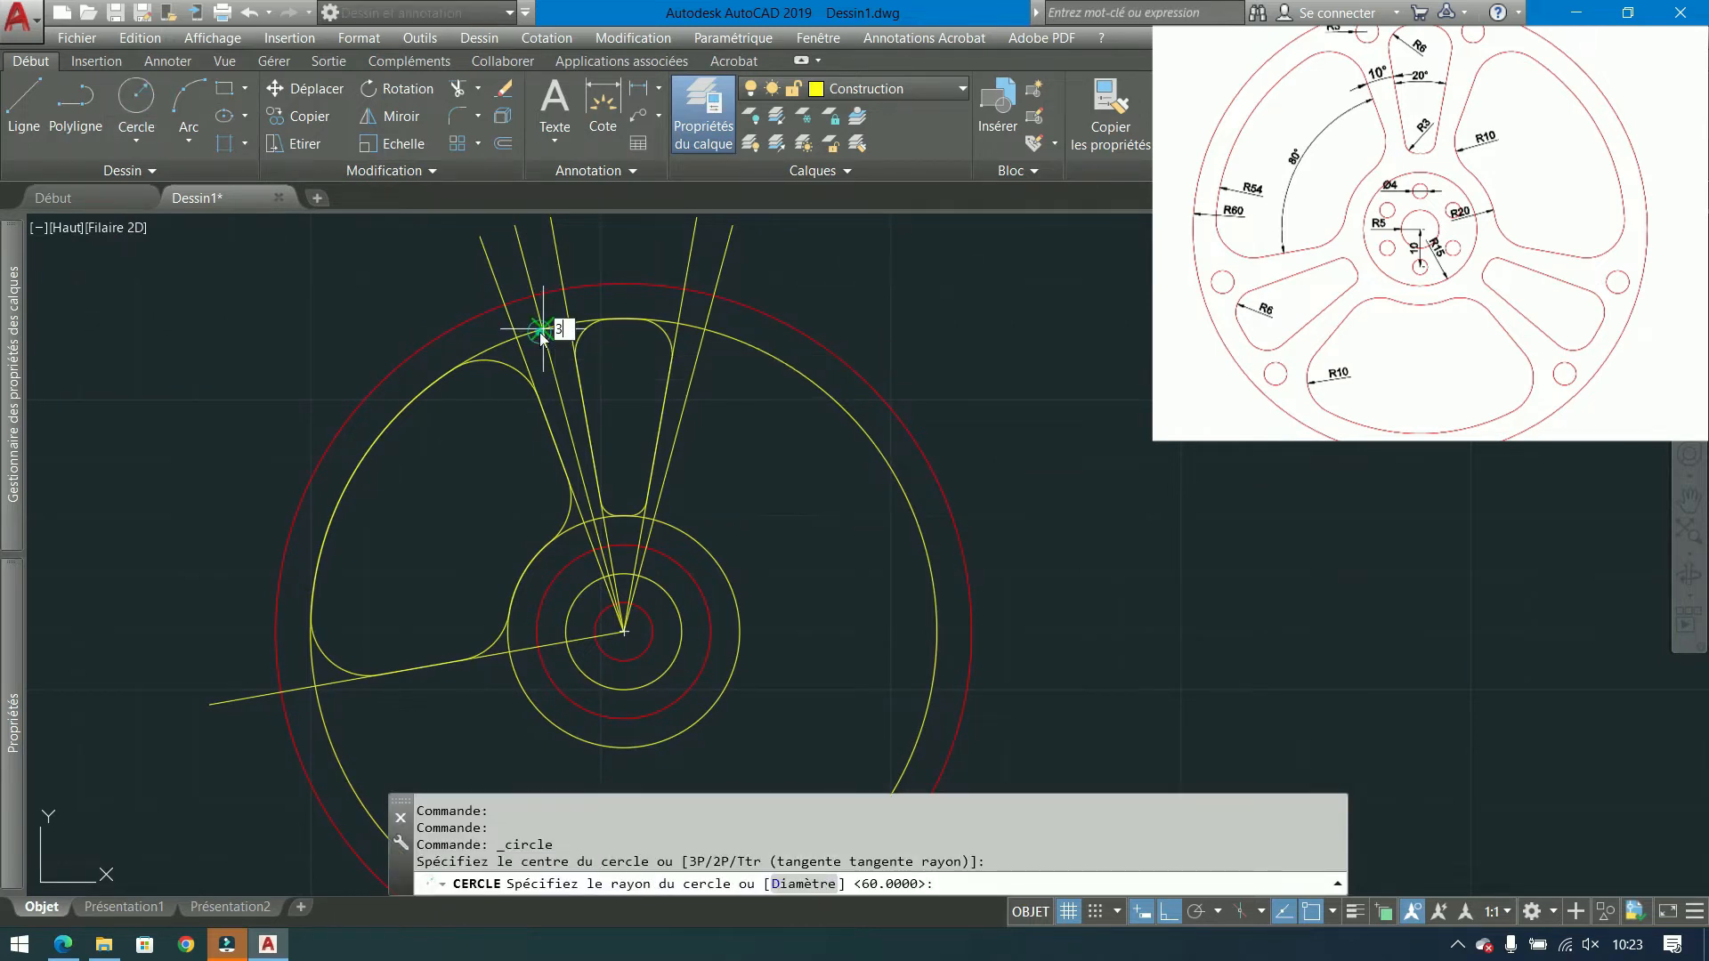
{"action": "key", "text": "Return"}
{"action": "key", "text": "Return"}
{"action": "left_click", "coordinate": [705, 329]}
{"action": "key", "text": "Return"}
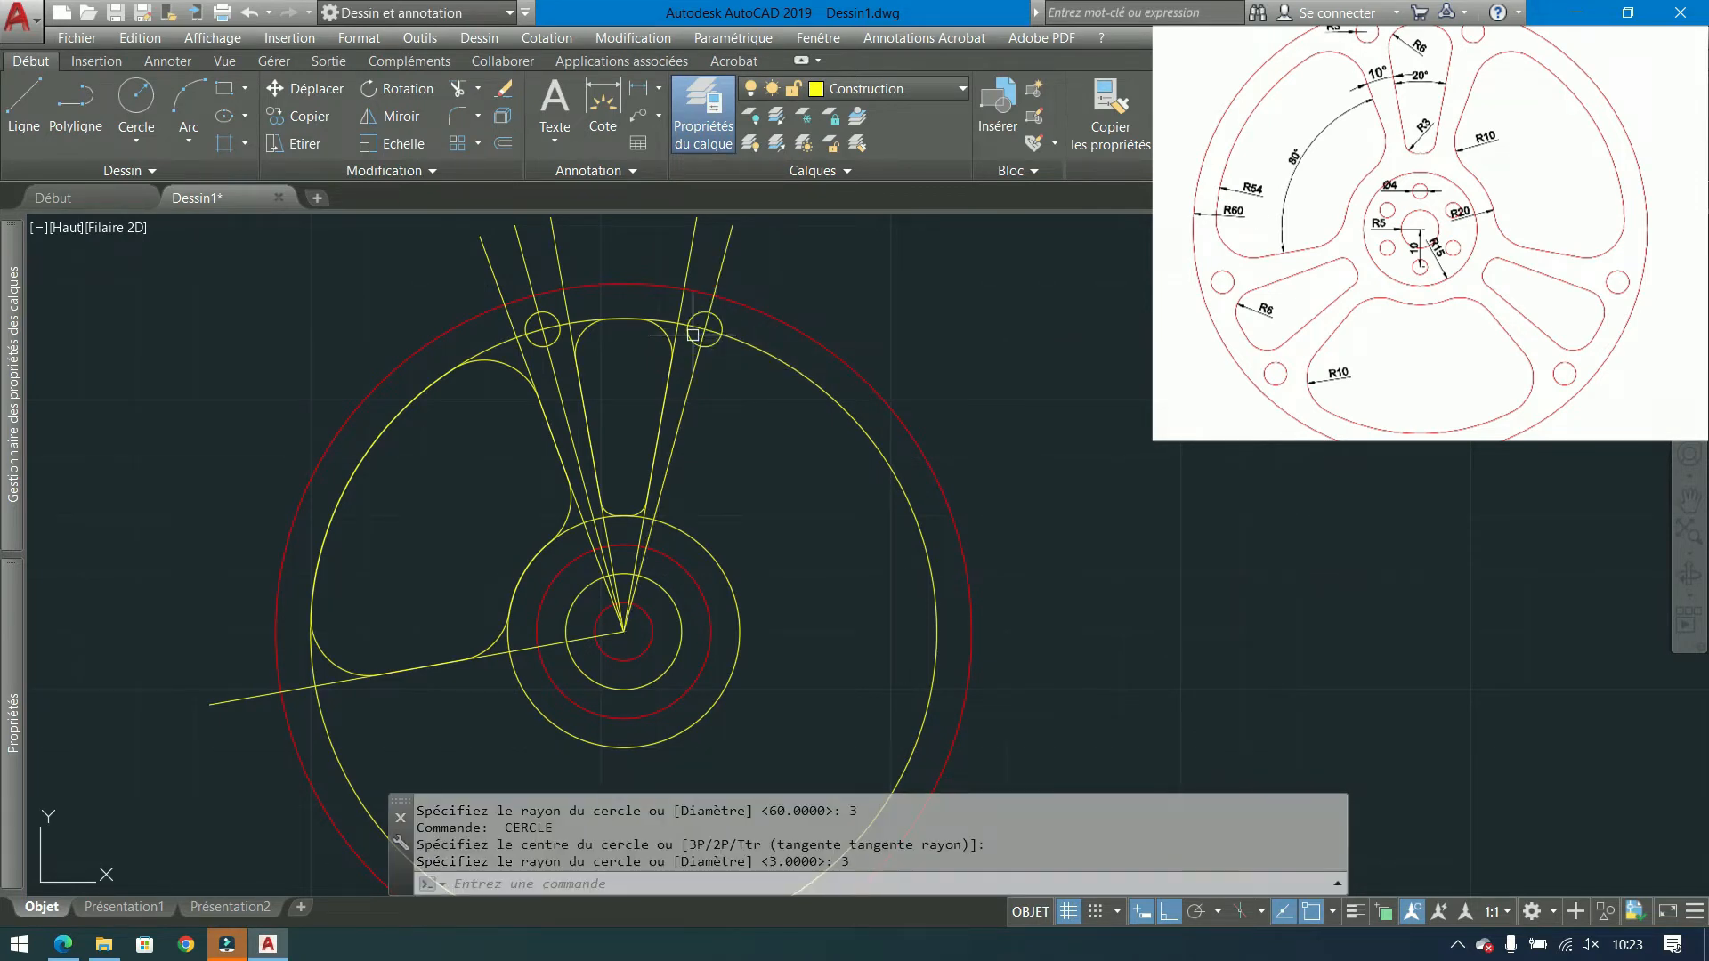
Move the two radius 3 rim circles and both filleted pocket outlines to the Tracé layer.
{"action": "left_click", "coordinate": [710, 348]}
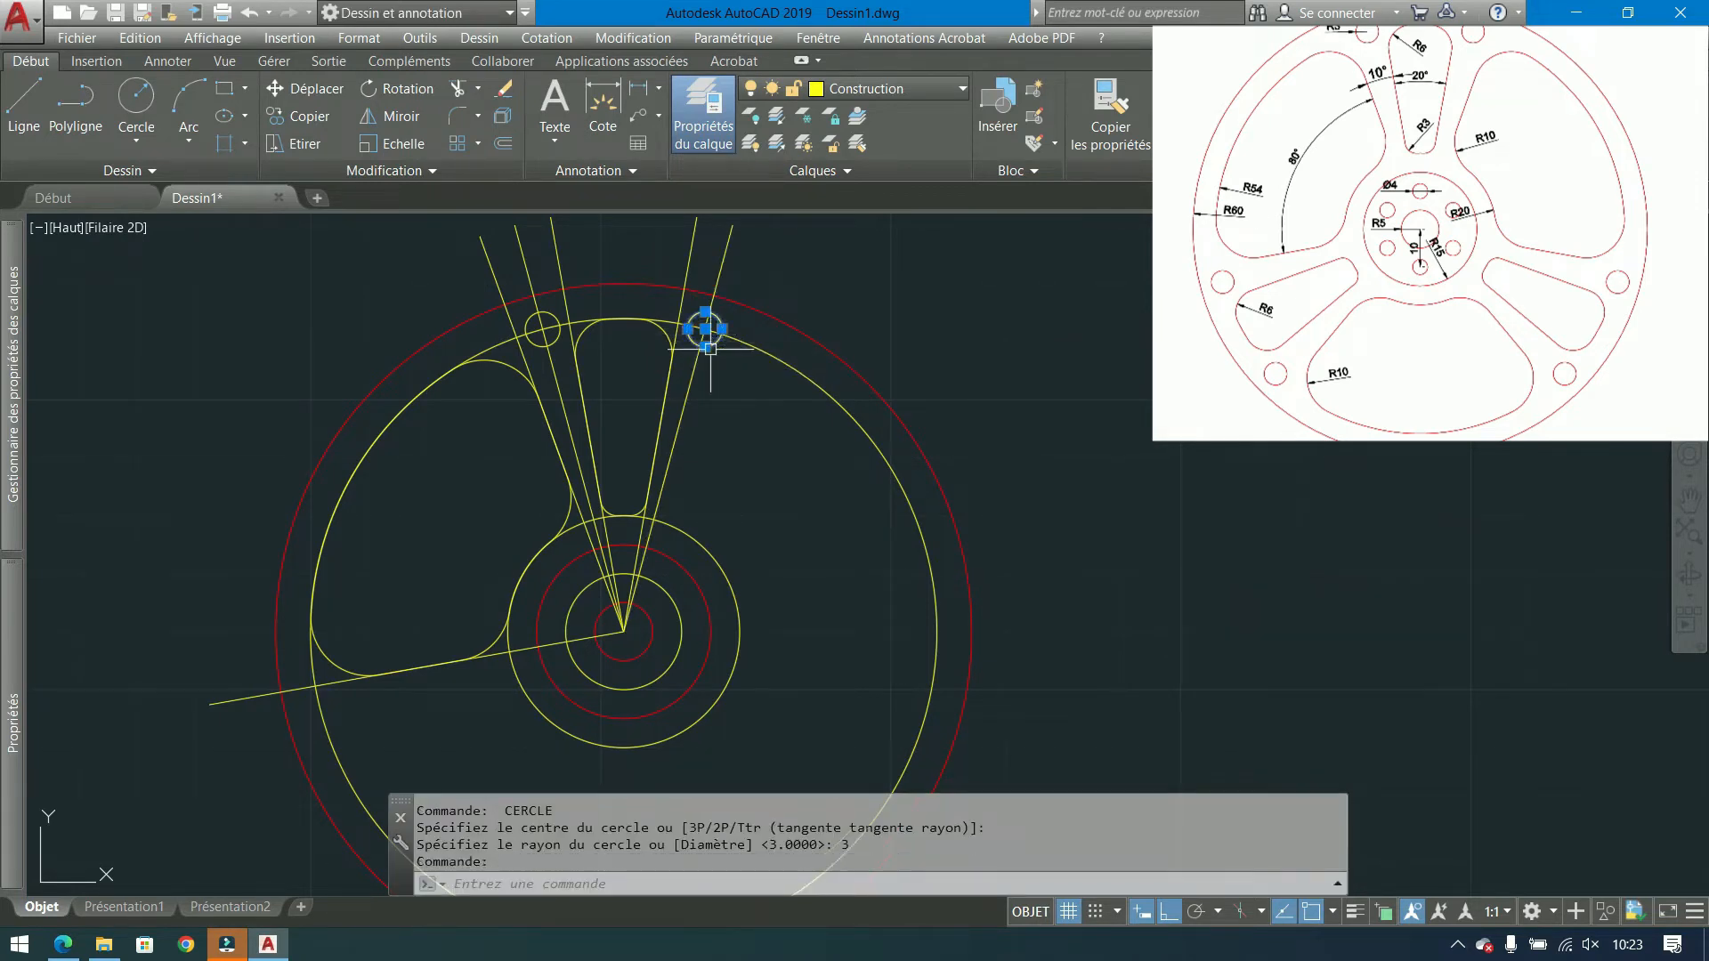
{"action": "left_click", "coordinate": [637, 320]}
{"action": "left_click", "coordinate": [553, 335]}
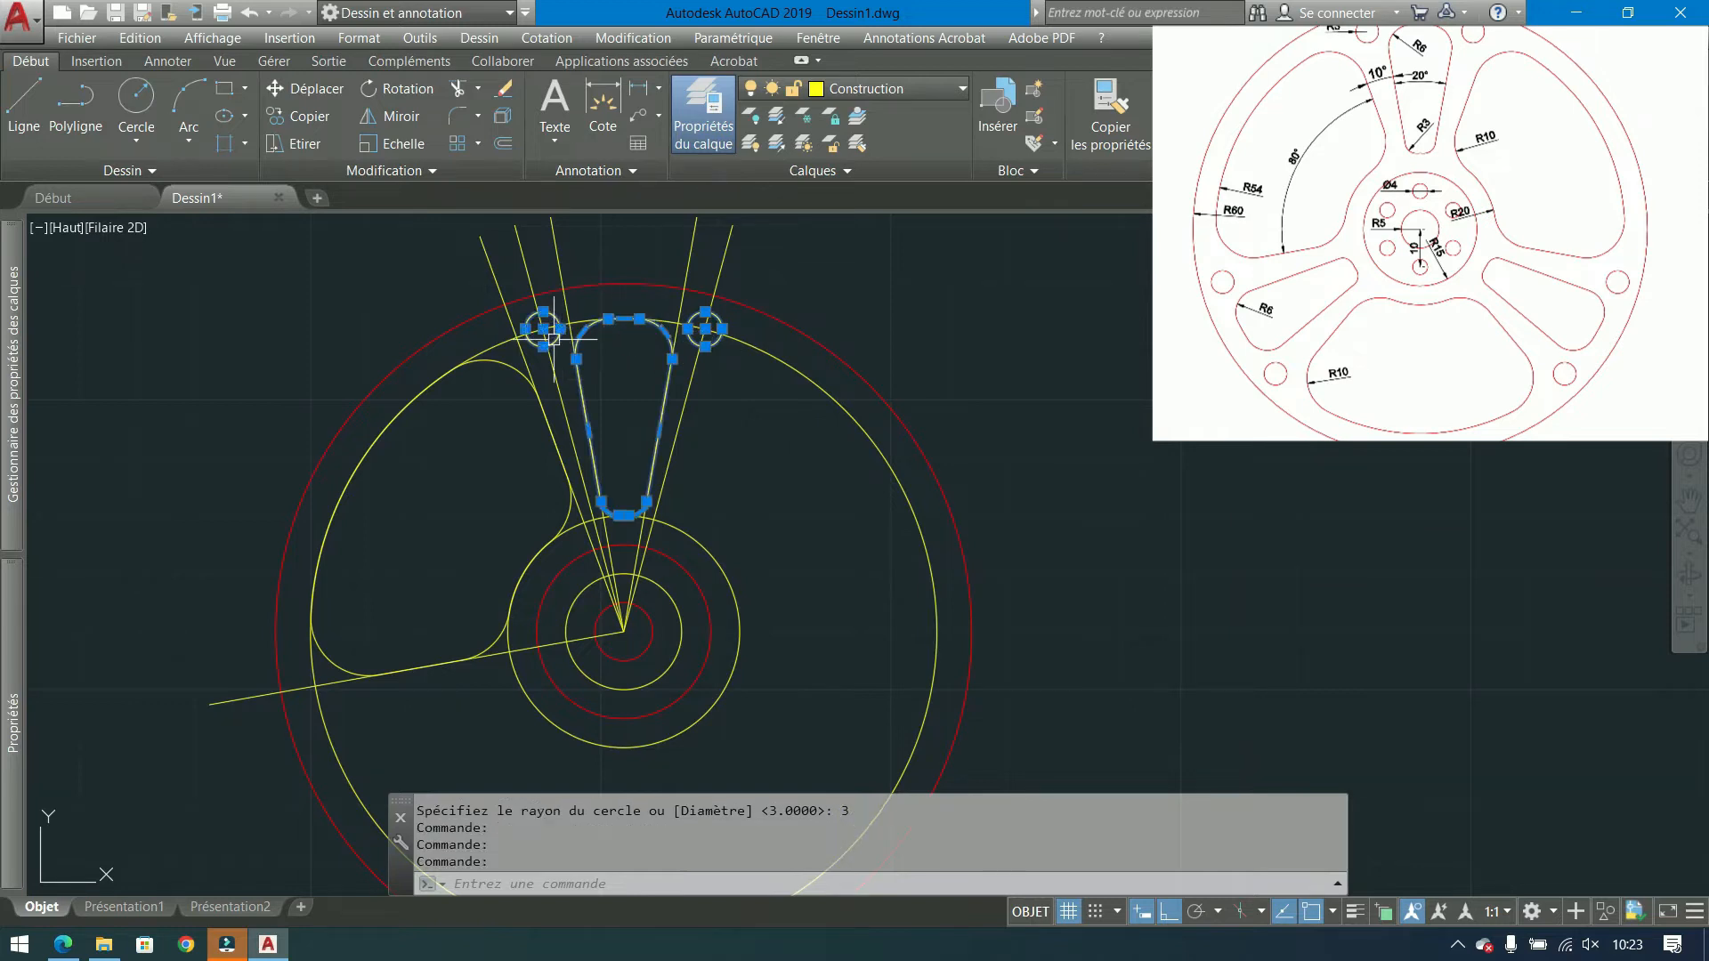
{"action": "left_click", "coordinate": [504, 364]}
{"action": "mouse_move", "coordinate": [504, 365]}
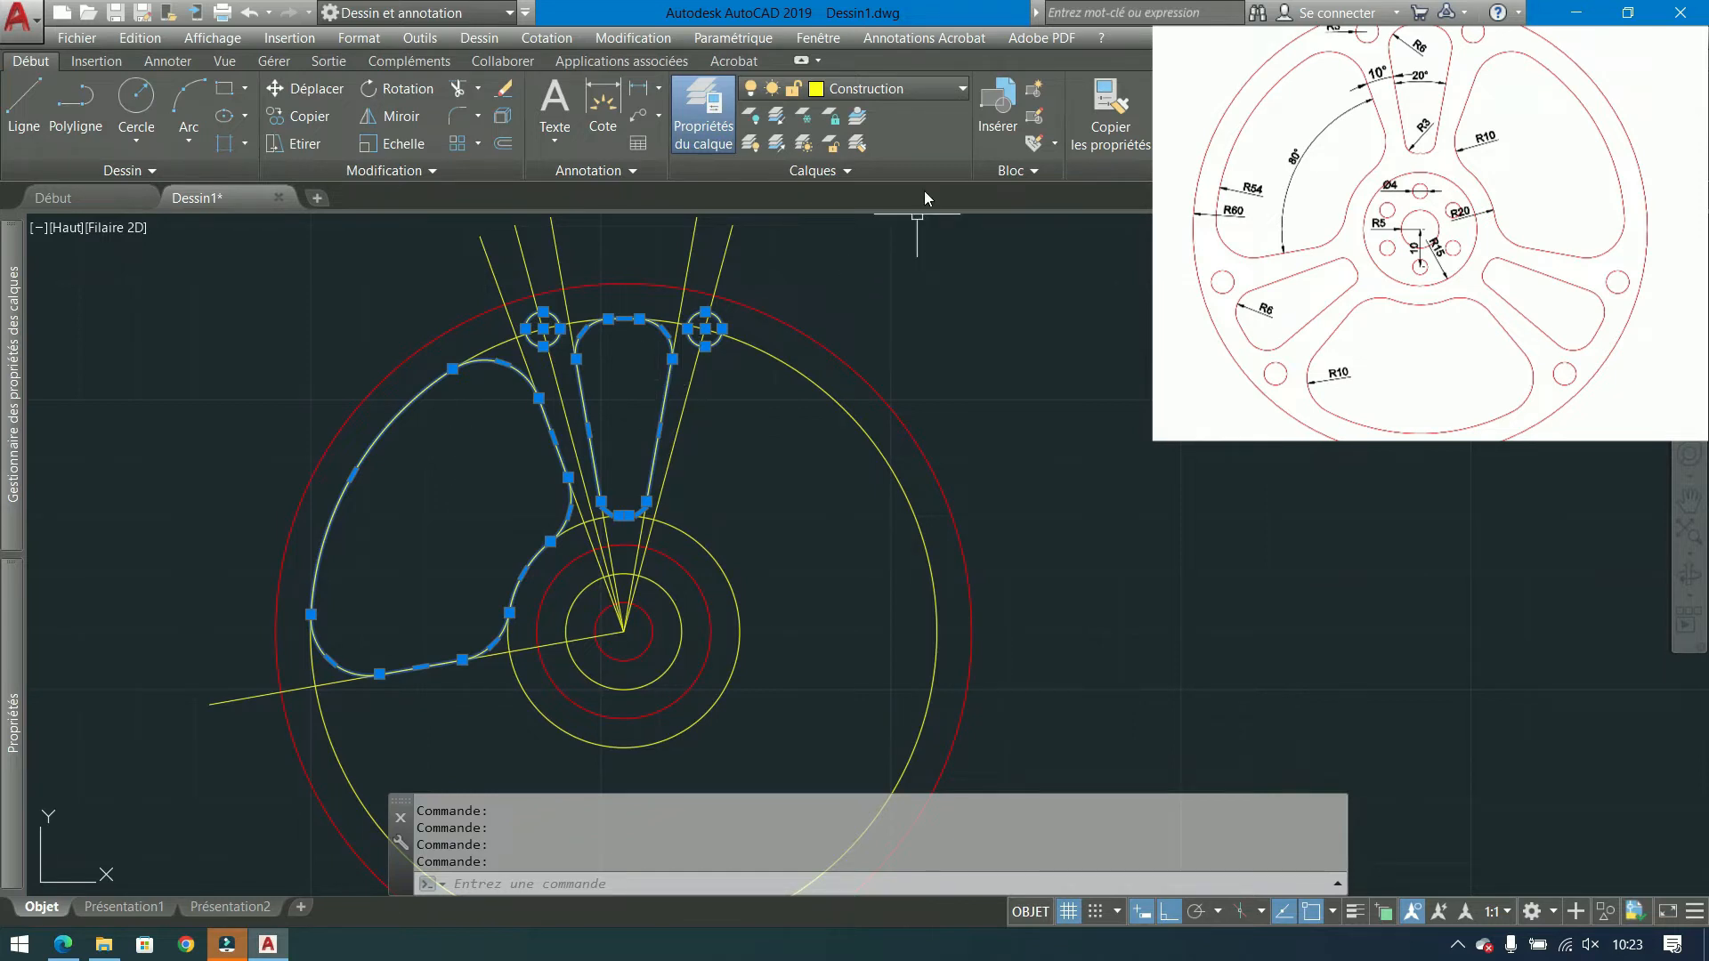
{"action": "left_click", "coordinate": [936, 87]}
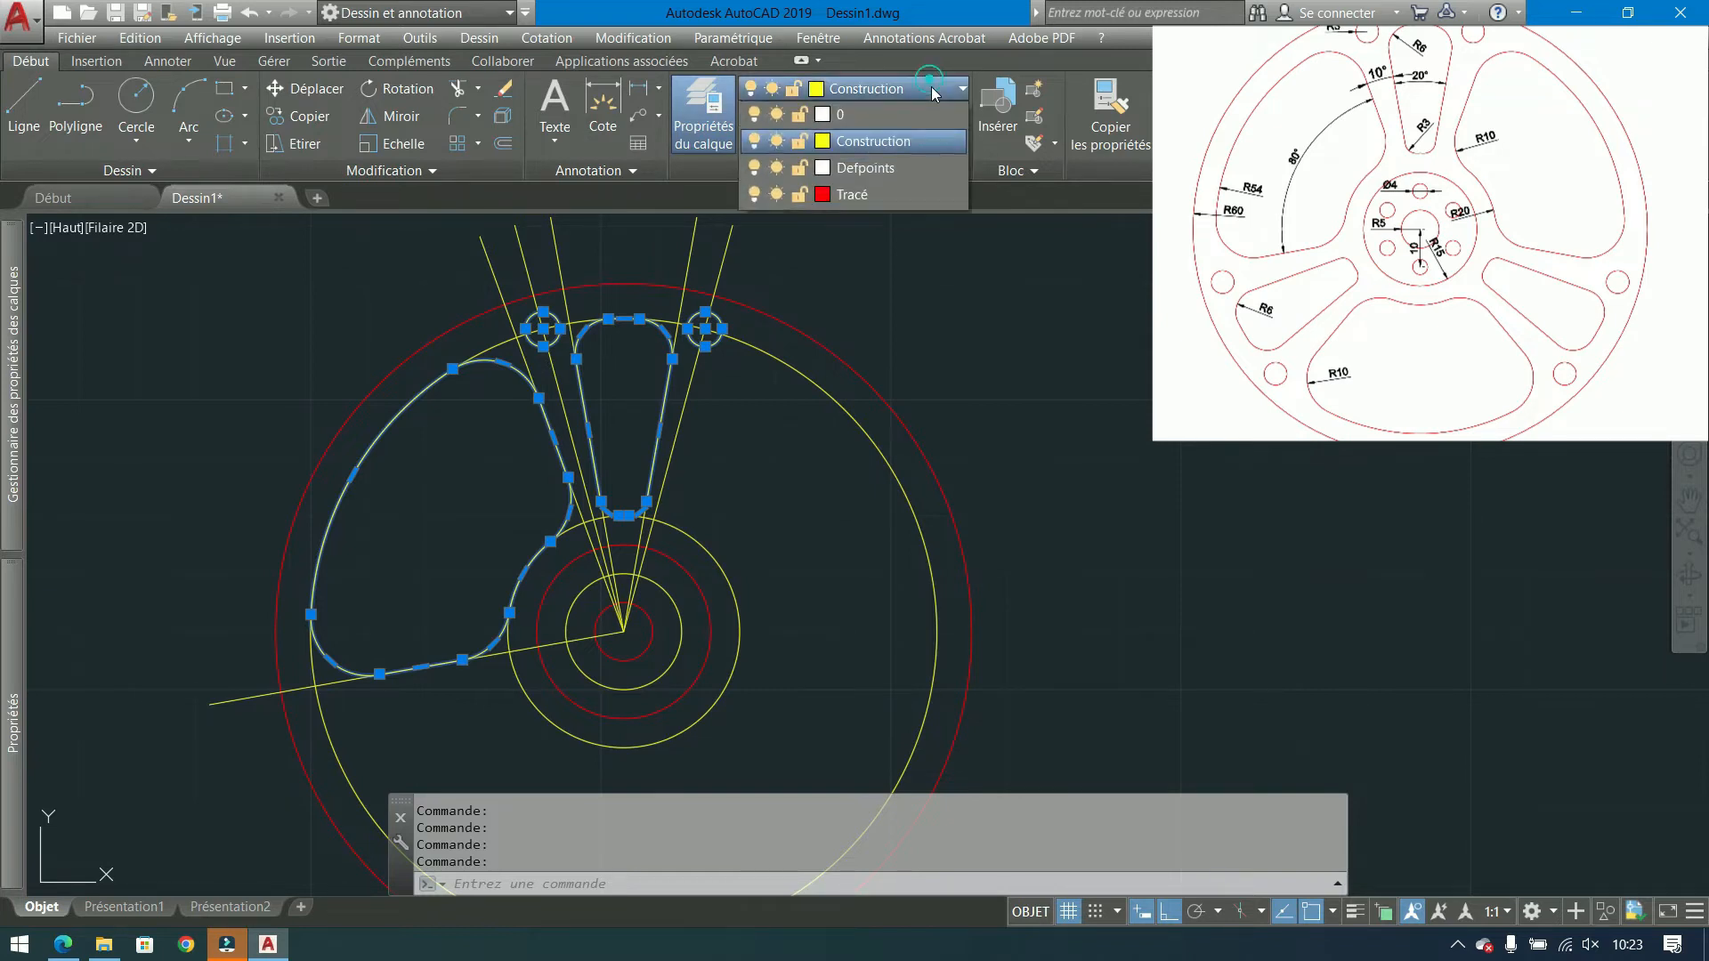
{"action": "left_click", "coordinate": [878, 195]}
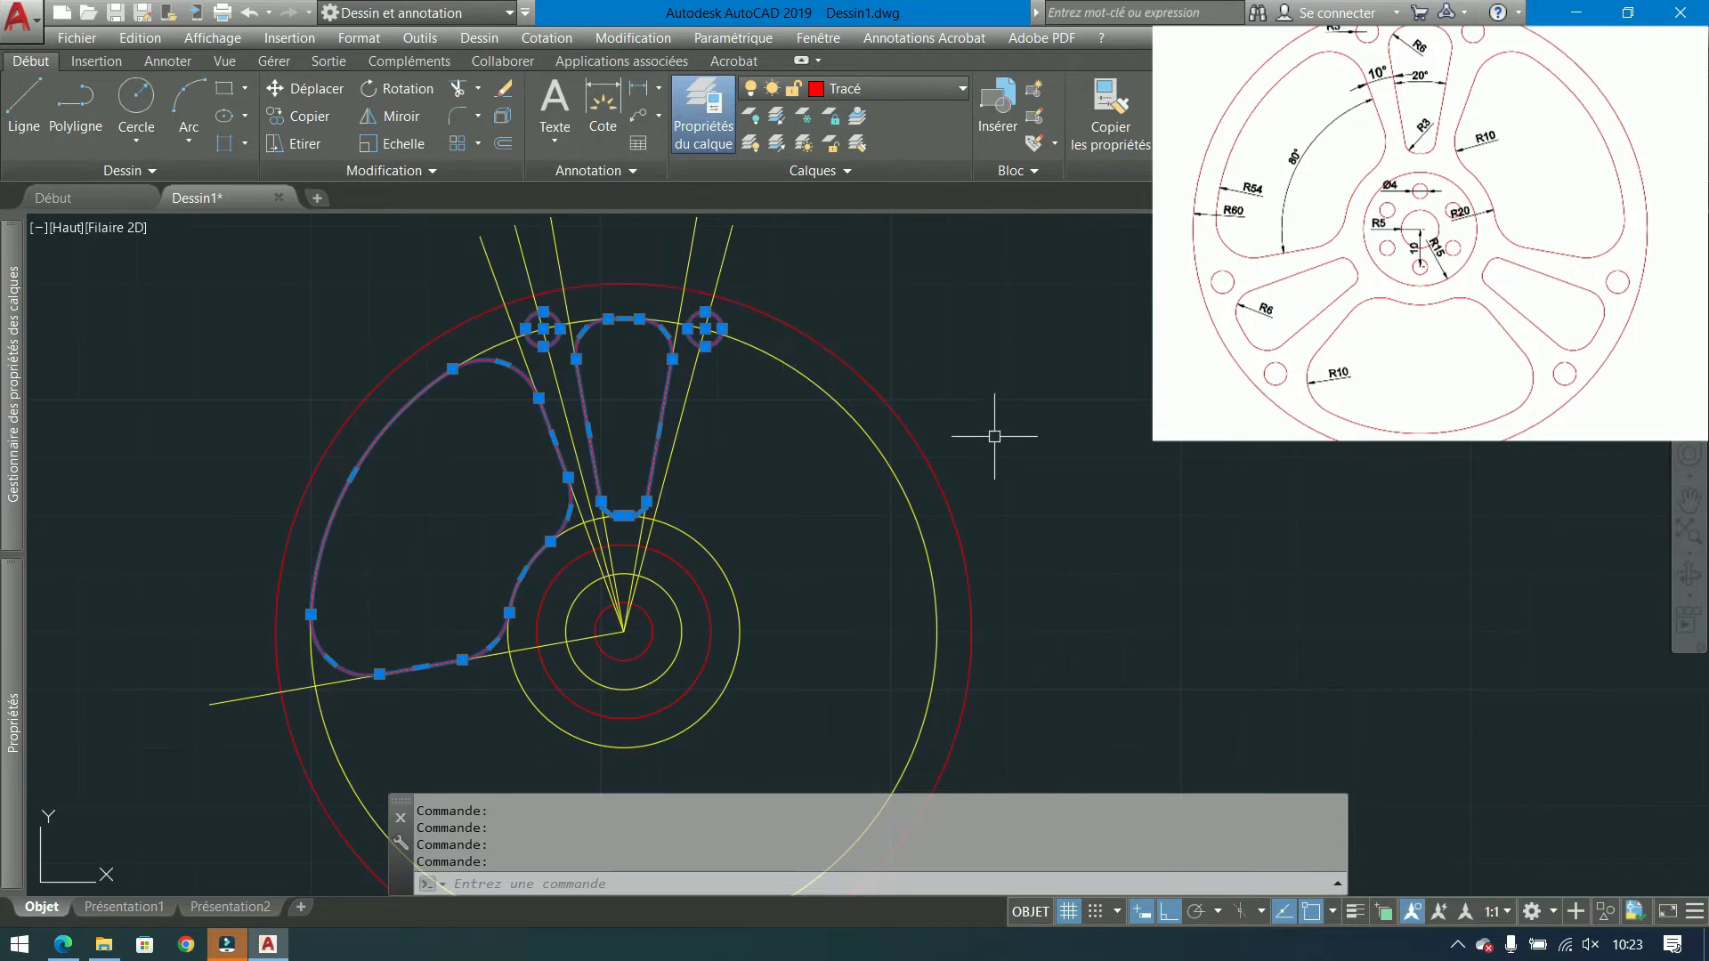
{"action": "key", "text": "Delete"}
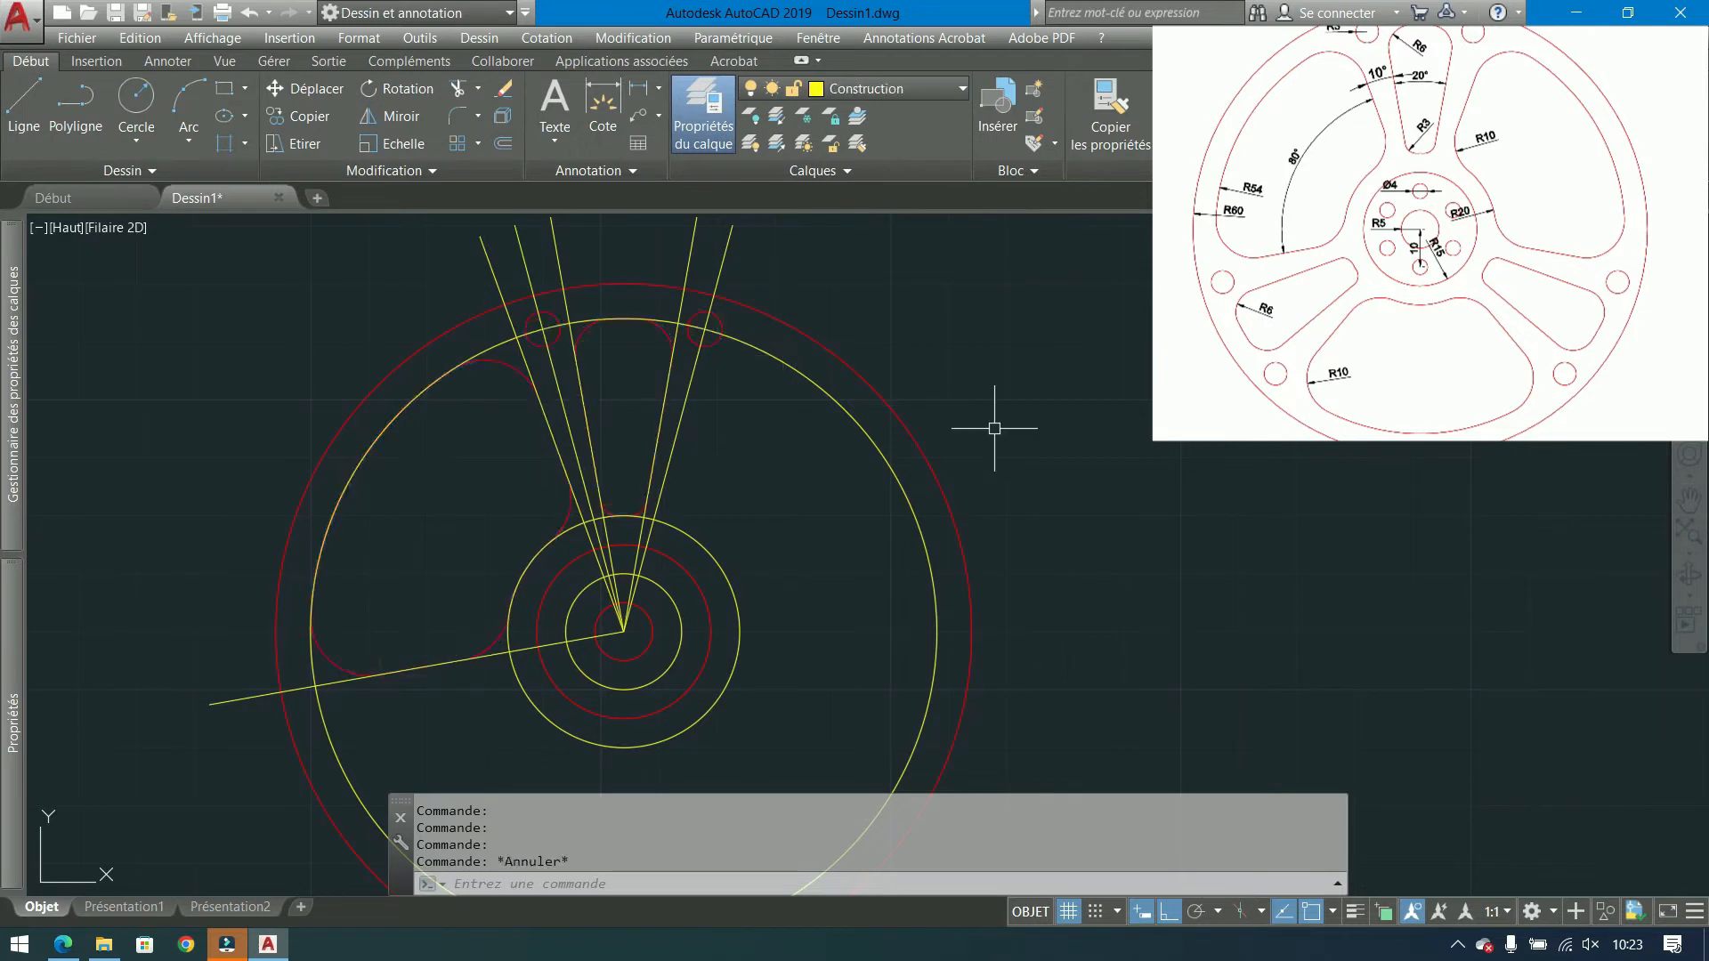
{"action": "key", "text": "Escape"}
{"action": "left_click", "coordinate": [136, 96]}
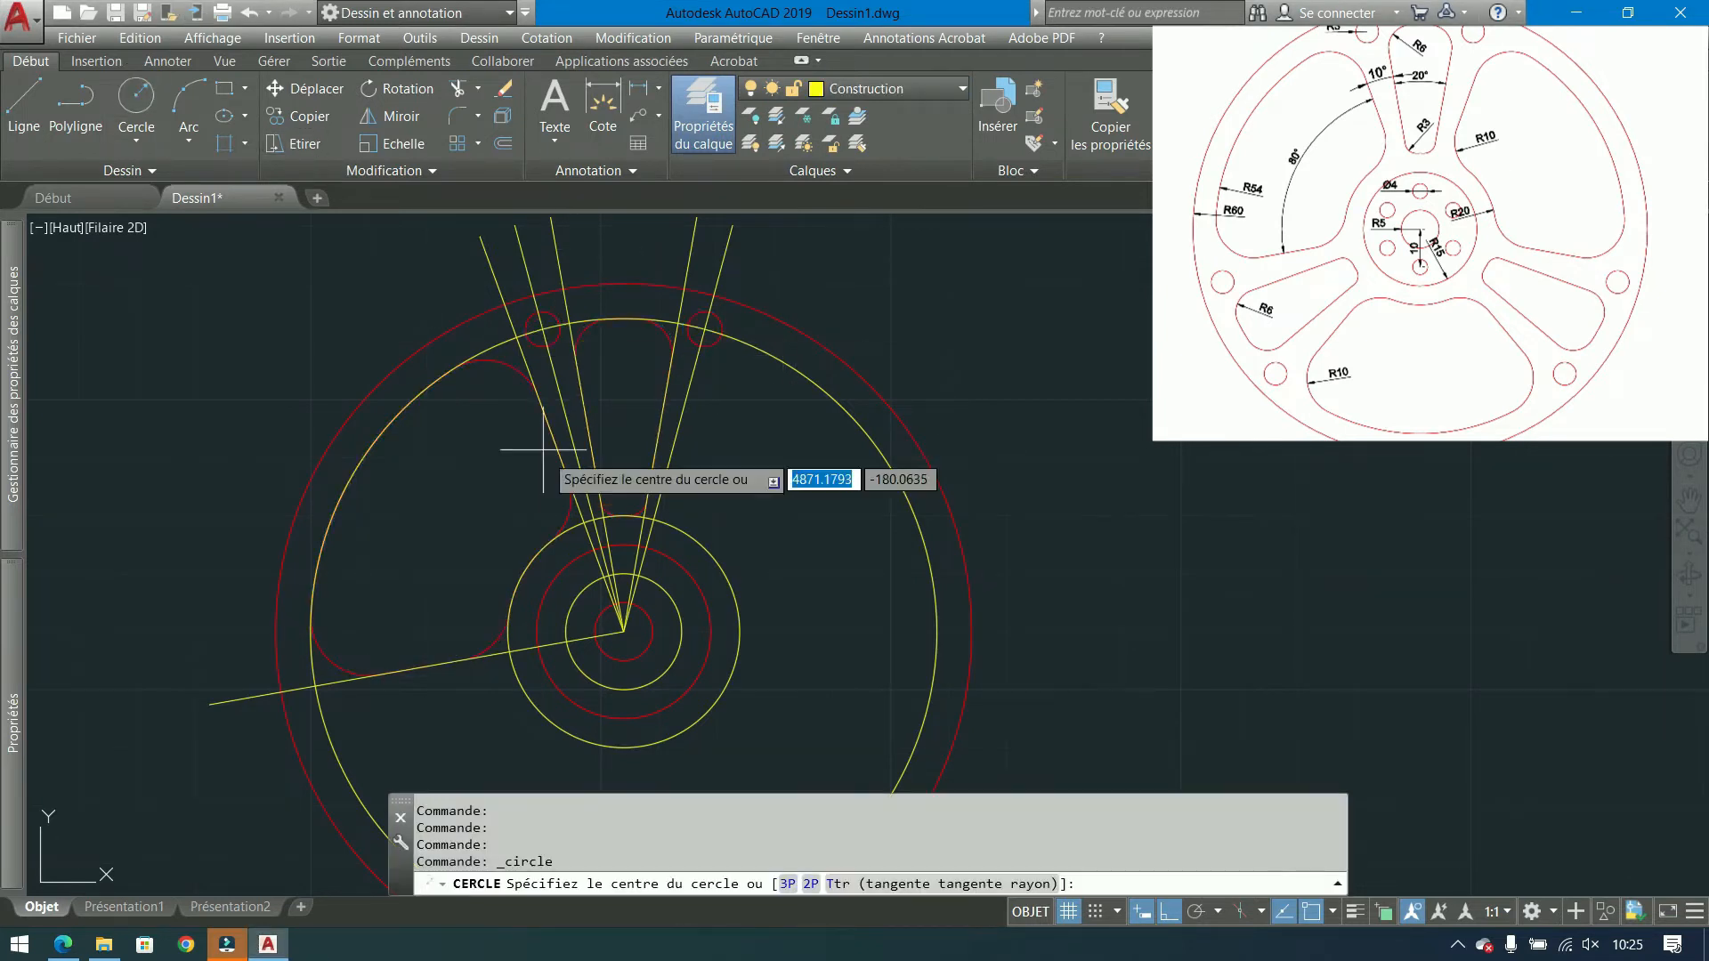
{"action": "left_click", "coordinate": [623, 632]}
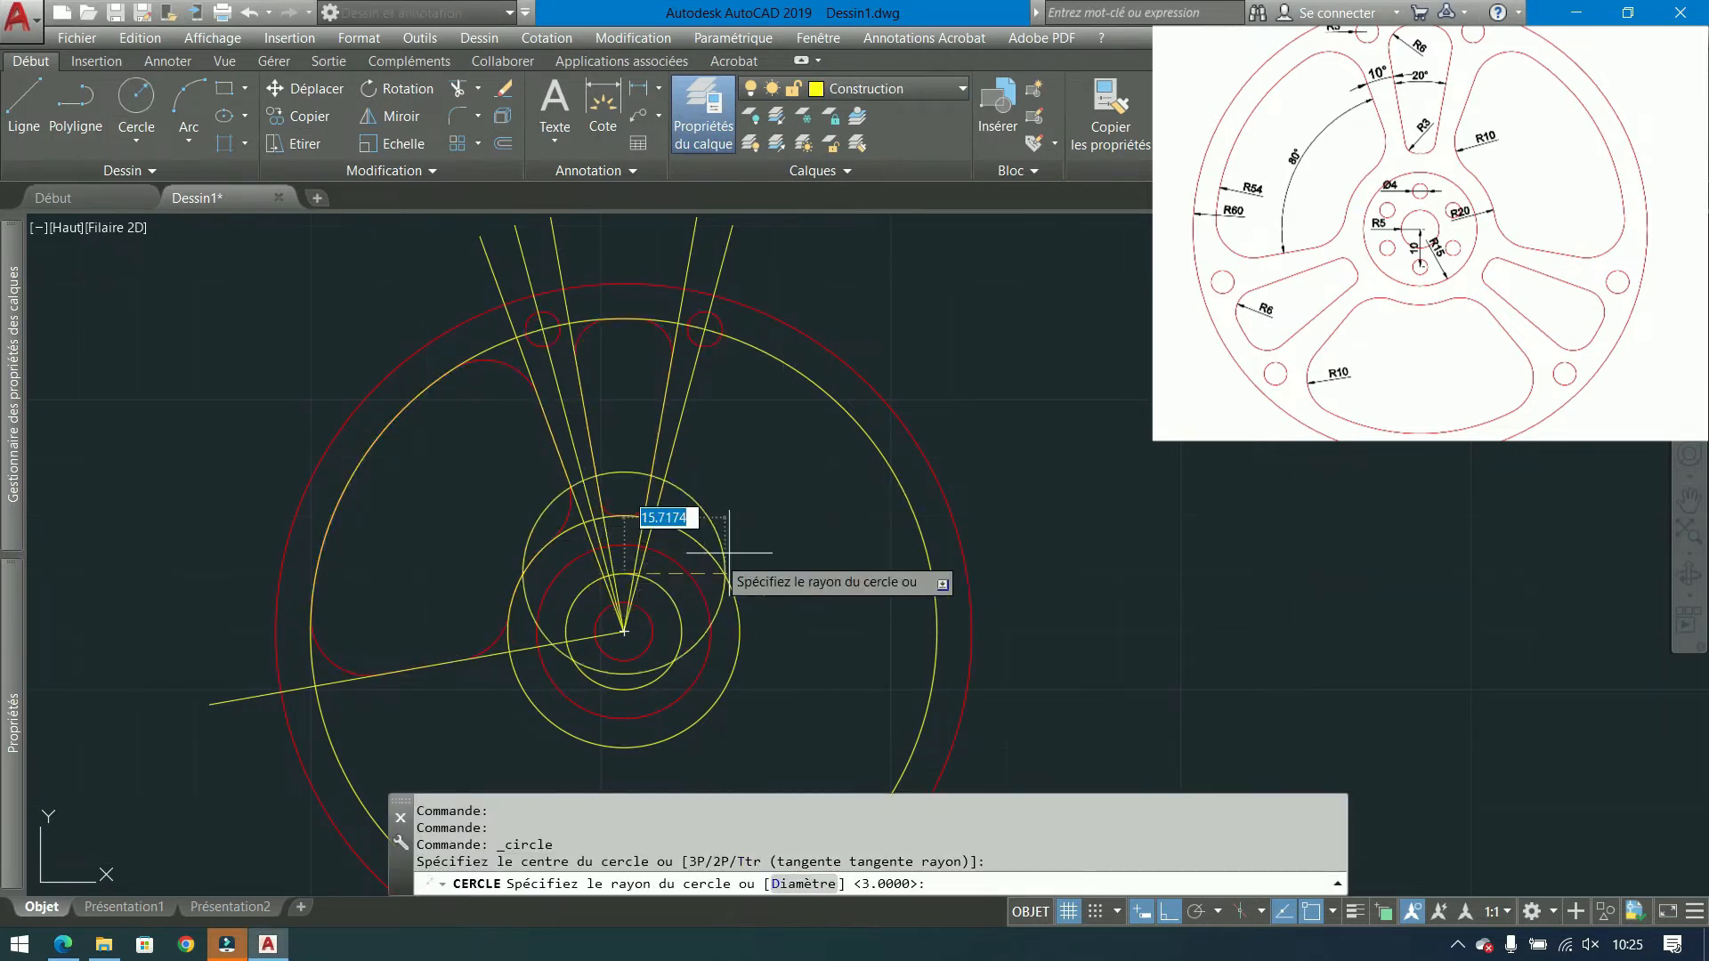
{"action": "key", "text": "Escape"}
Make Tracé the current layer and draw a radius 2 circle centred on the upper quadrant of the R10 construction circle.
{"action": "left_click", "coordinate": [912, 82]}
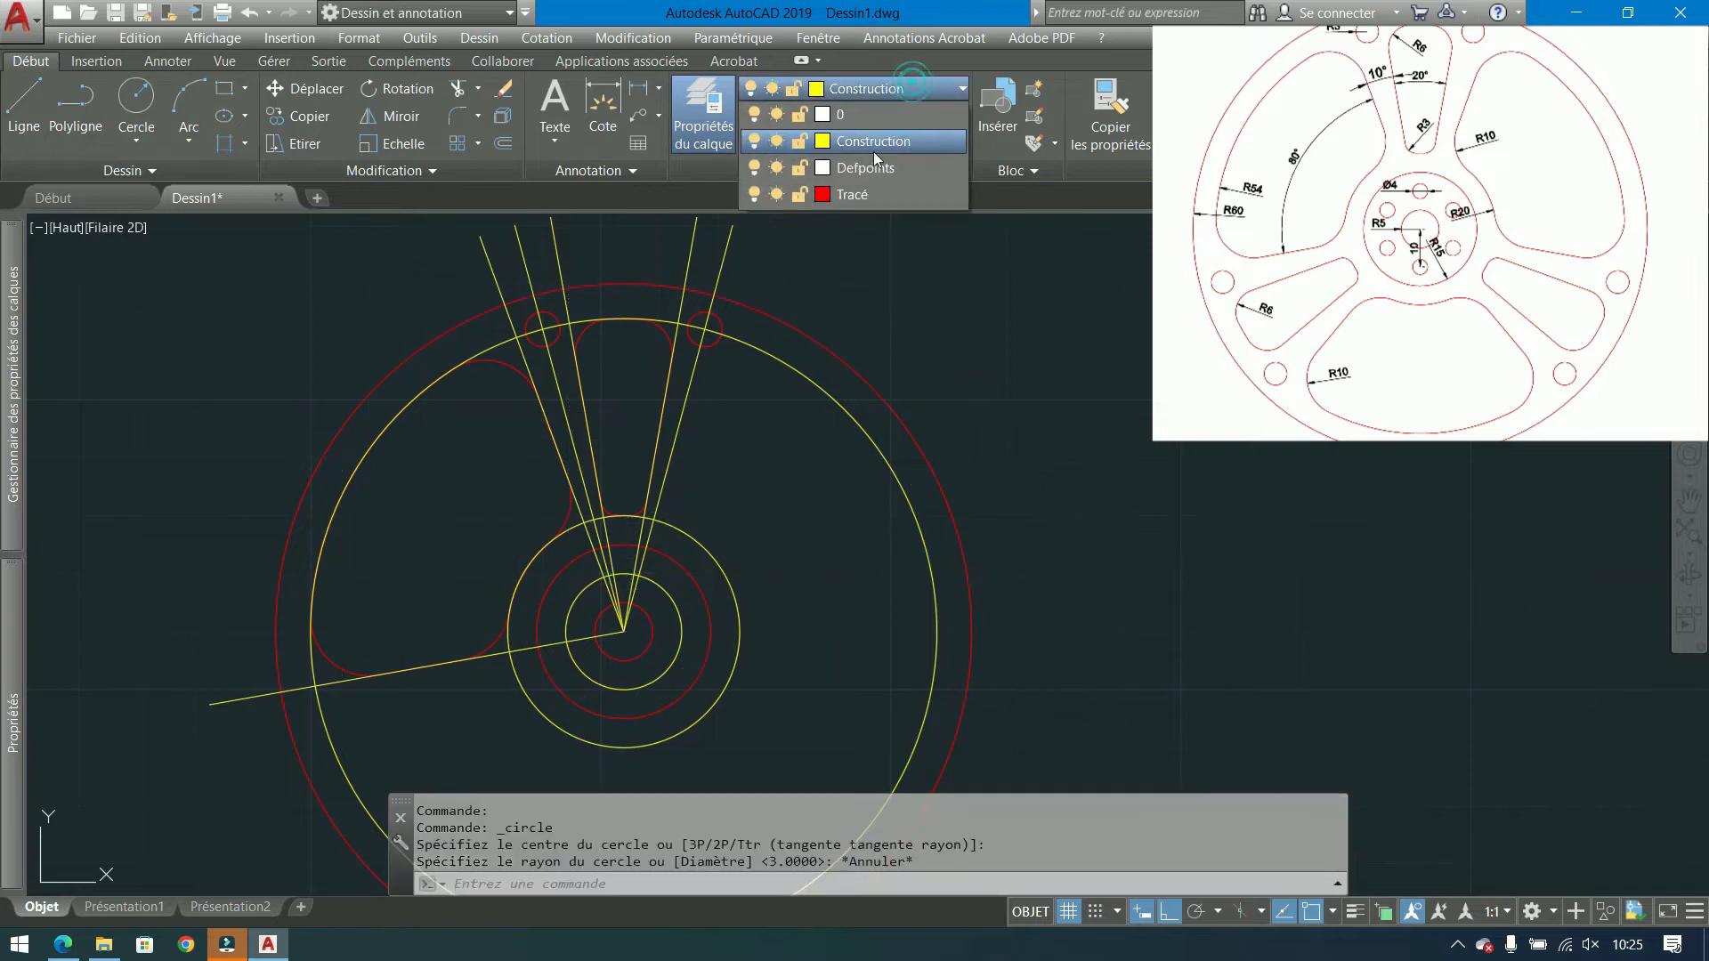
{"action": "left_click", "coordinate": [849, 196]}
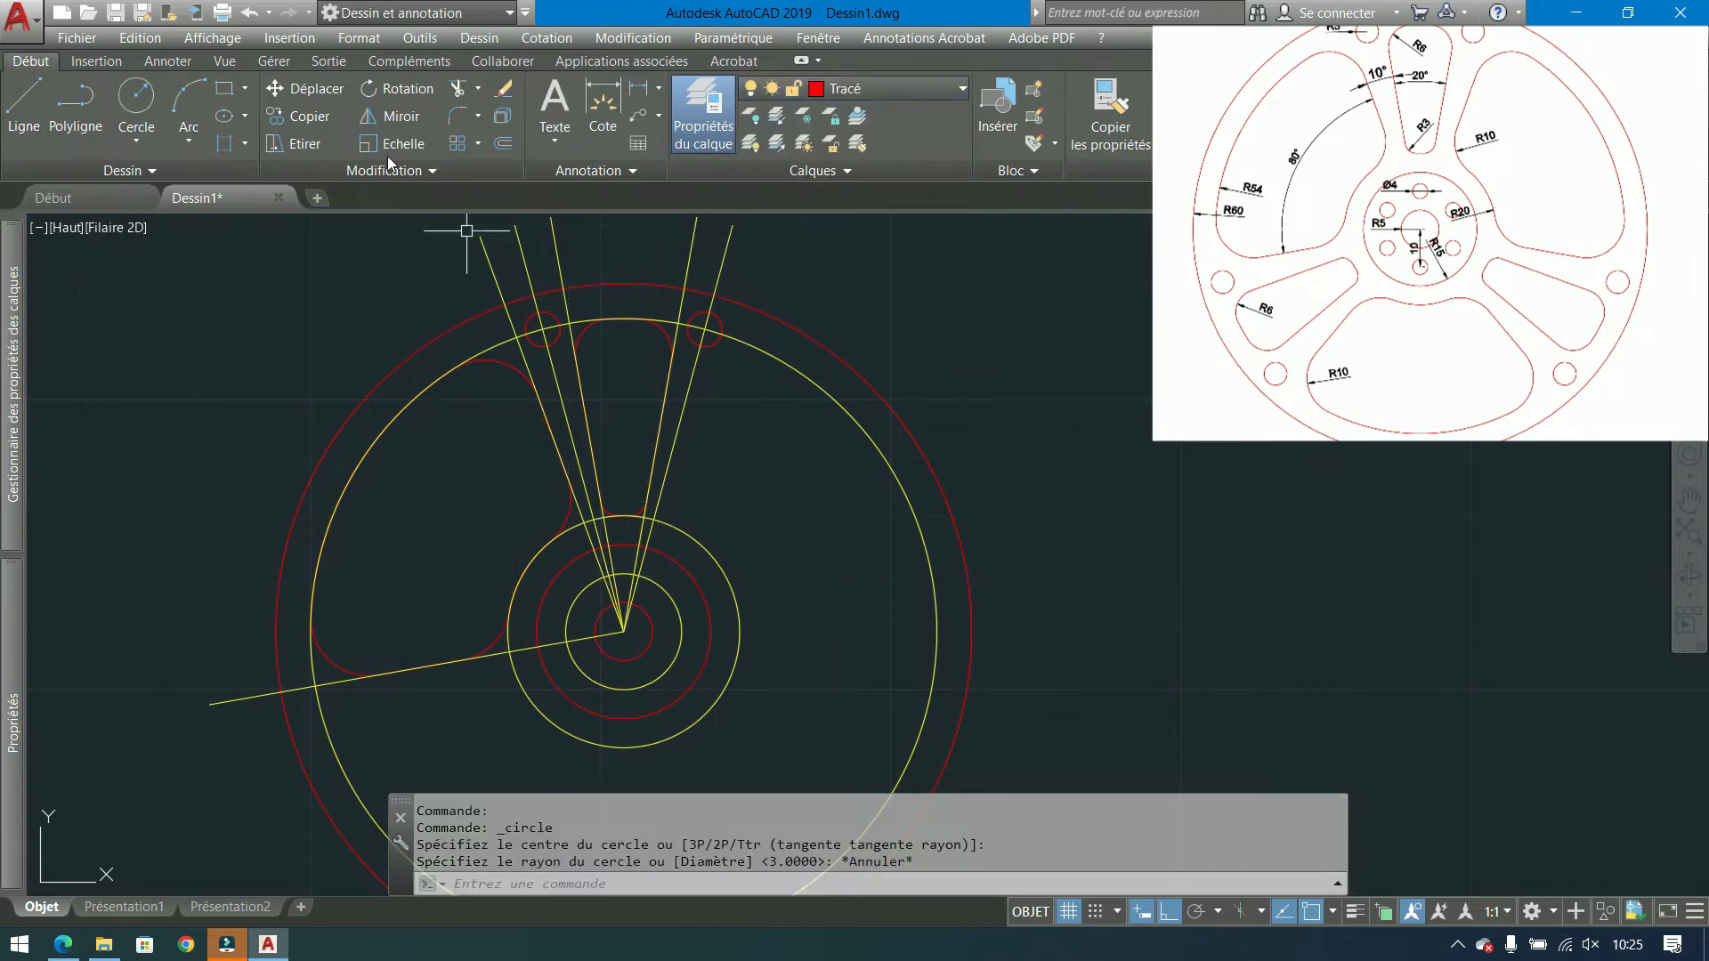
{"action": "left_click", "coordinate": [136, 96]}
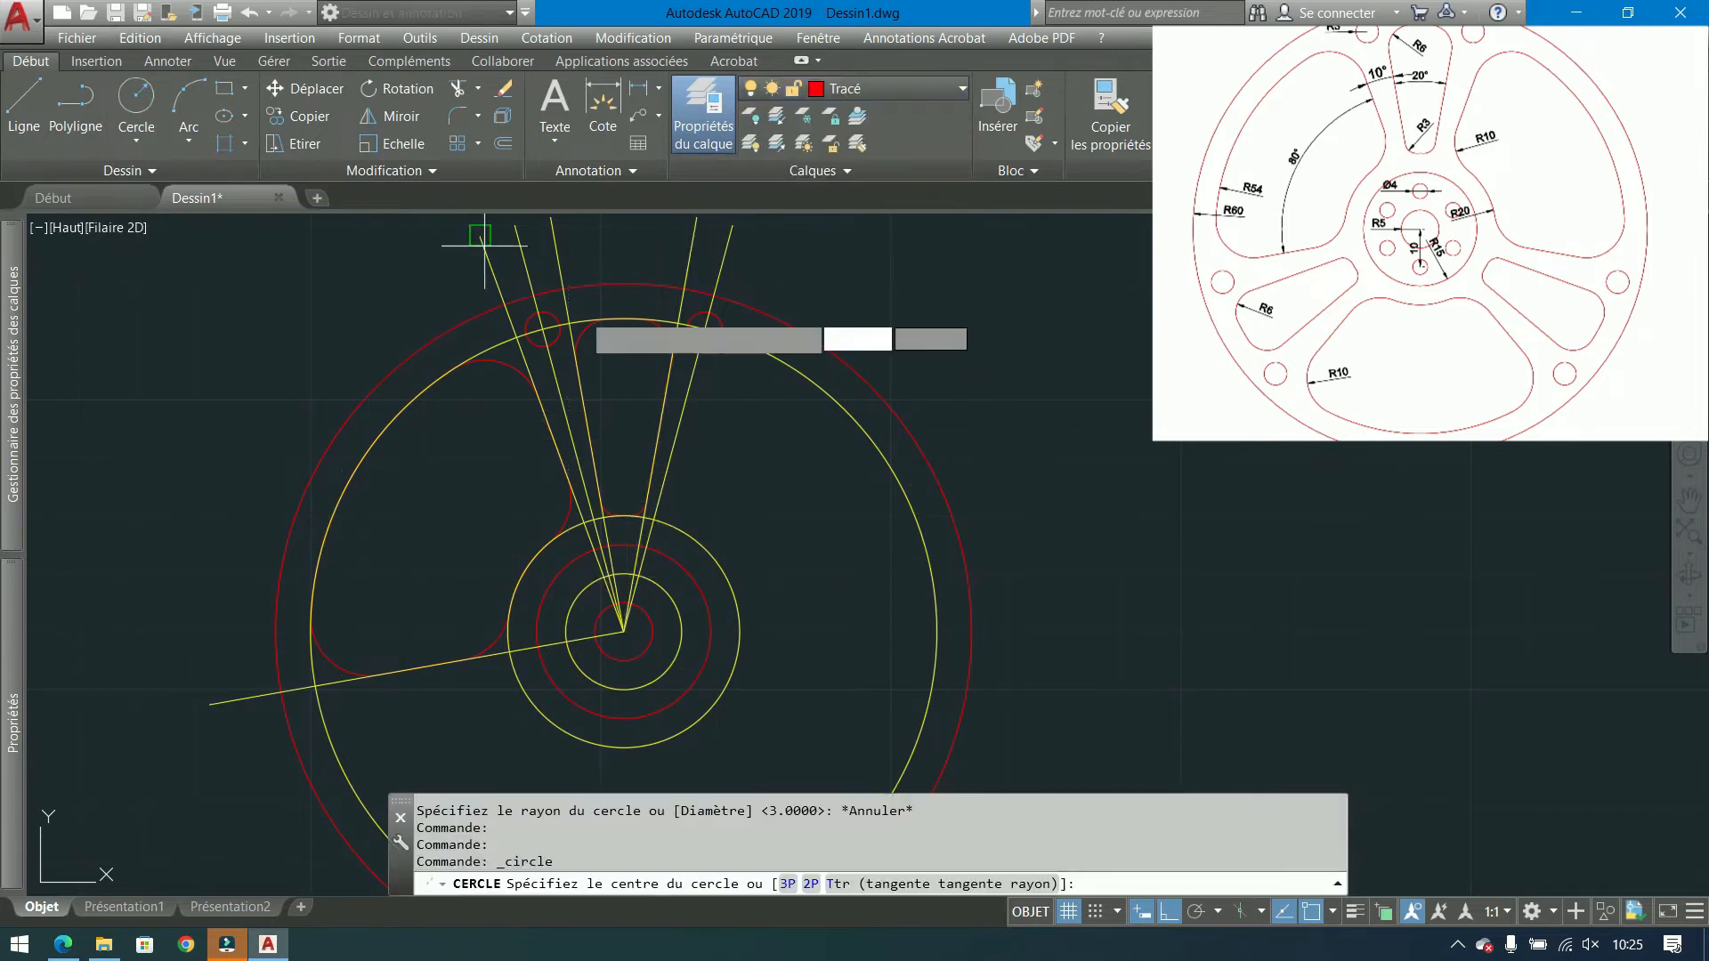
{"action": "left_click", "coordinate": [624, 574]}
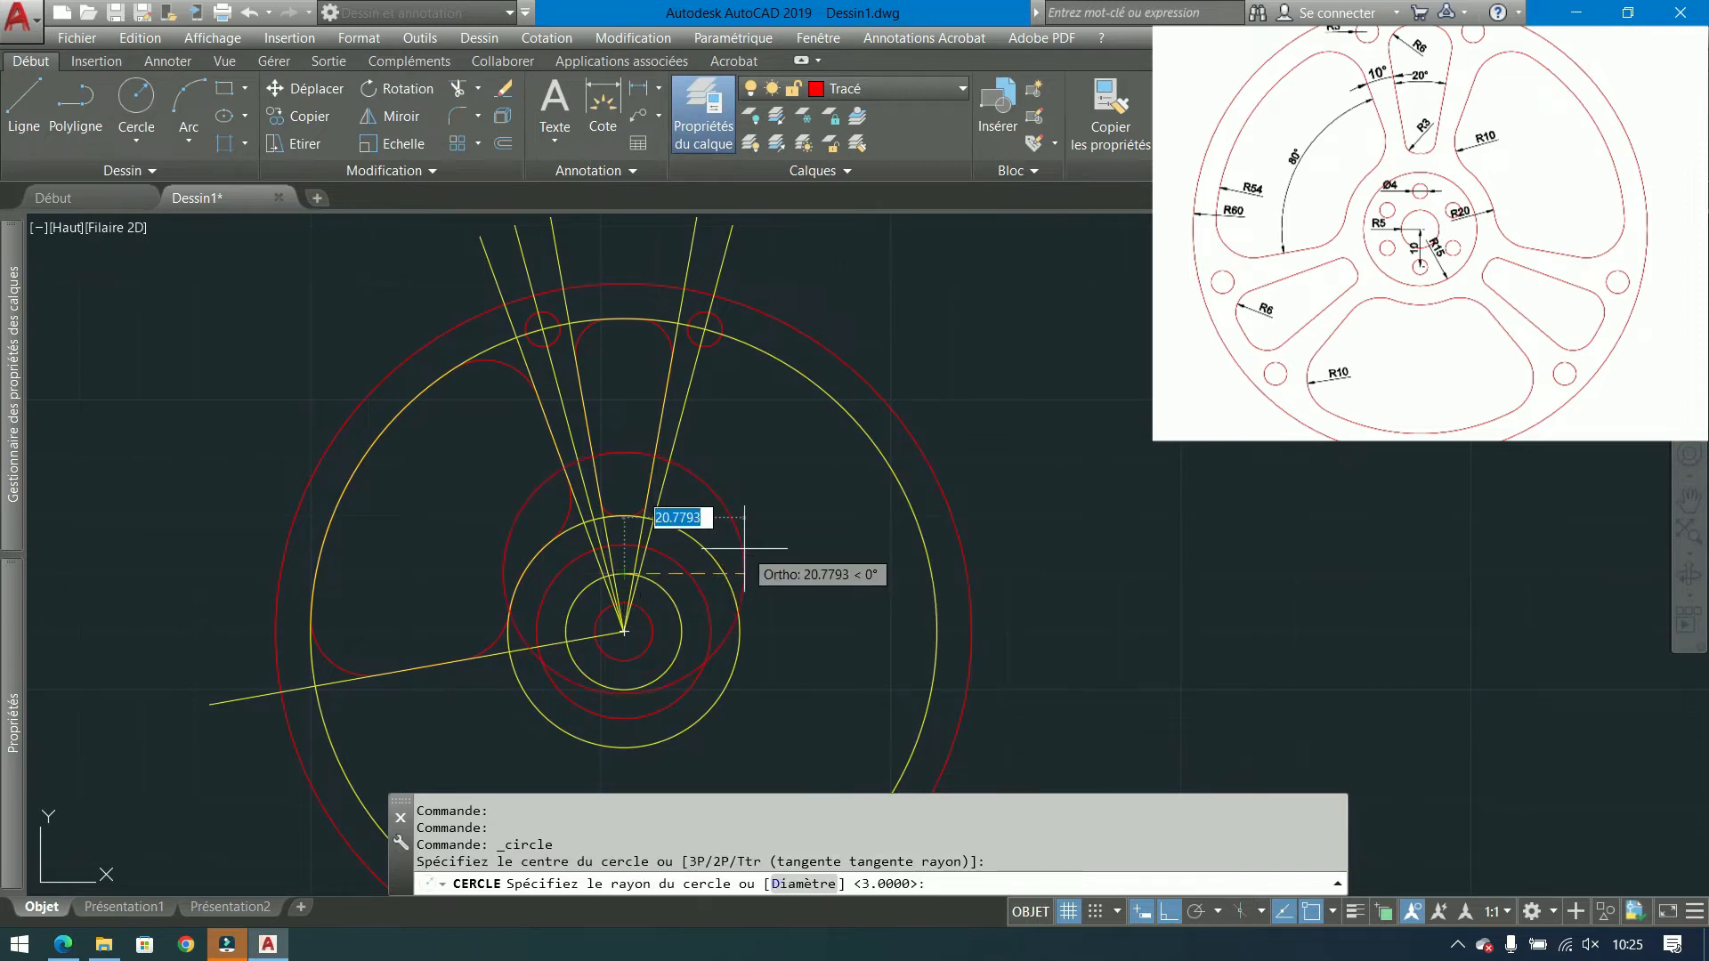
{"action": "type", "text": "2"}
{"action": "key", "text": "Return"}
Rotate a copy of the radius 2 hub hole by 60° around the wheel's centre.
{"action": "mouse_move", "coordinate": [751, 542]}
{"action": "middle_mouse_down"}
{"action": "mouse_move", "coordinate": [645, 466]}
{"action": "mouse_move", "coordinate": [673, 427]}
{"action": "middle_mouse_up"}
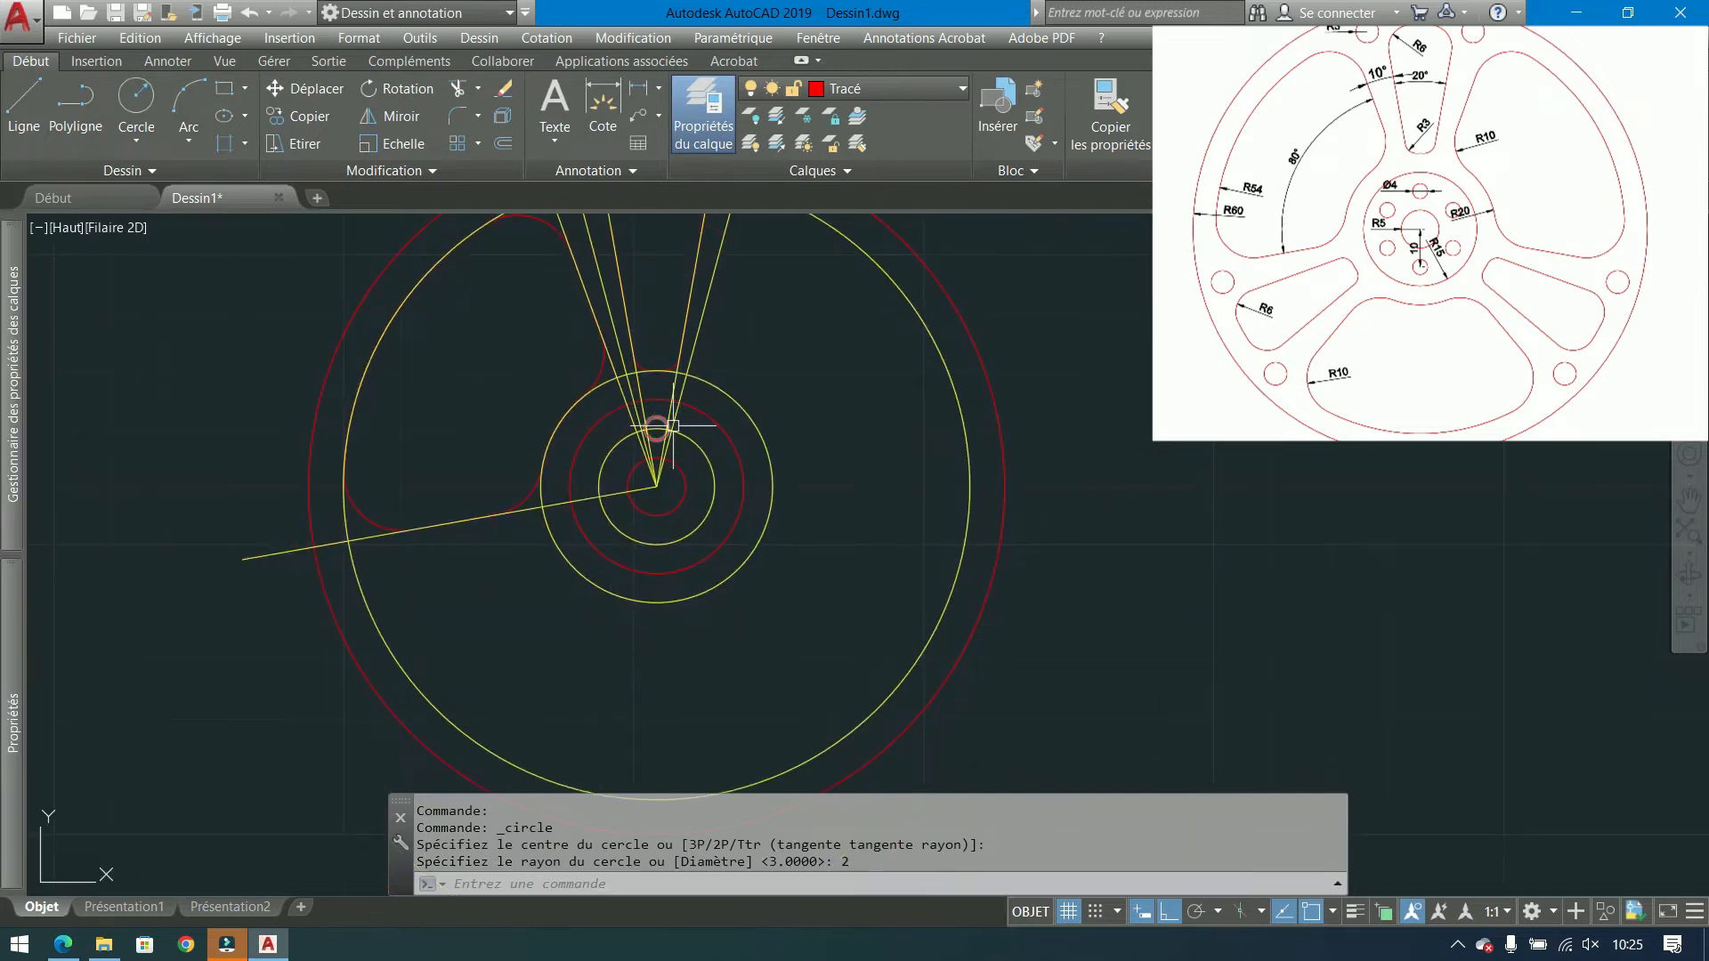
{"action": "left_click", "coordinate": [658, 417]}
{"action": "left_click", "coordinate": [406, 84]}
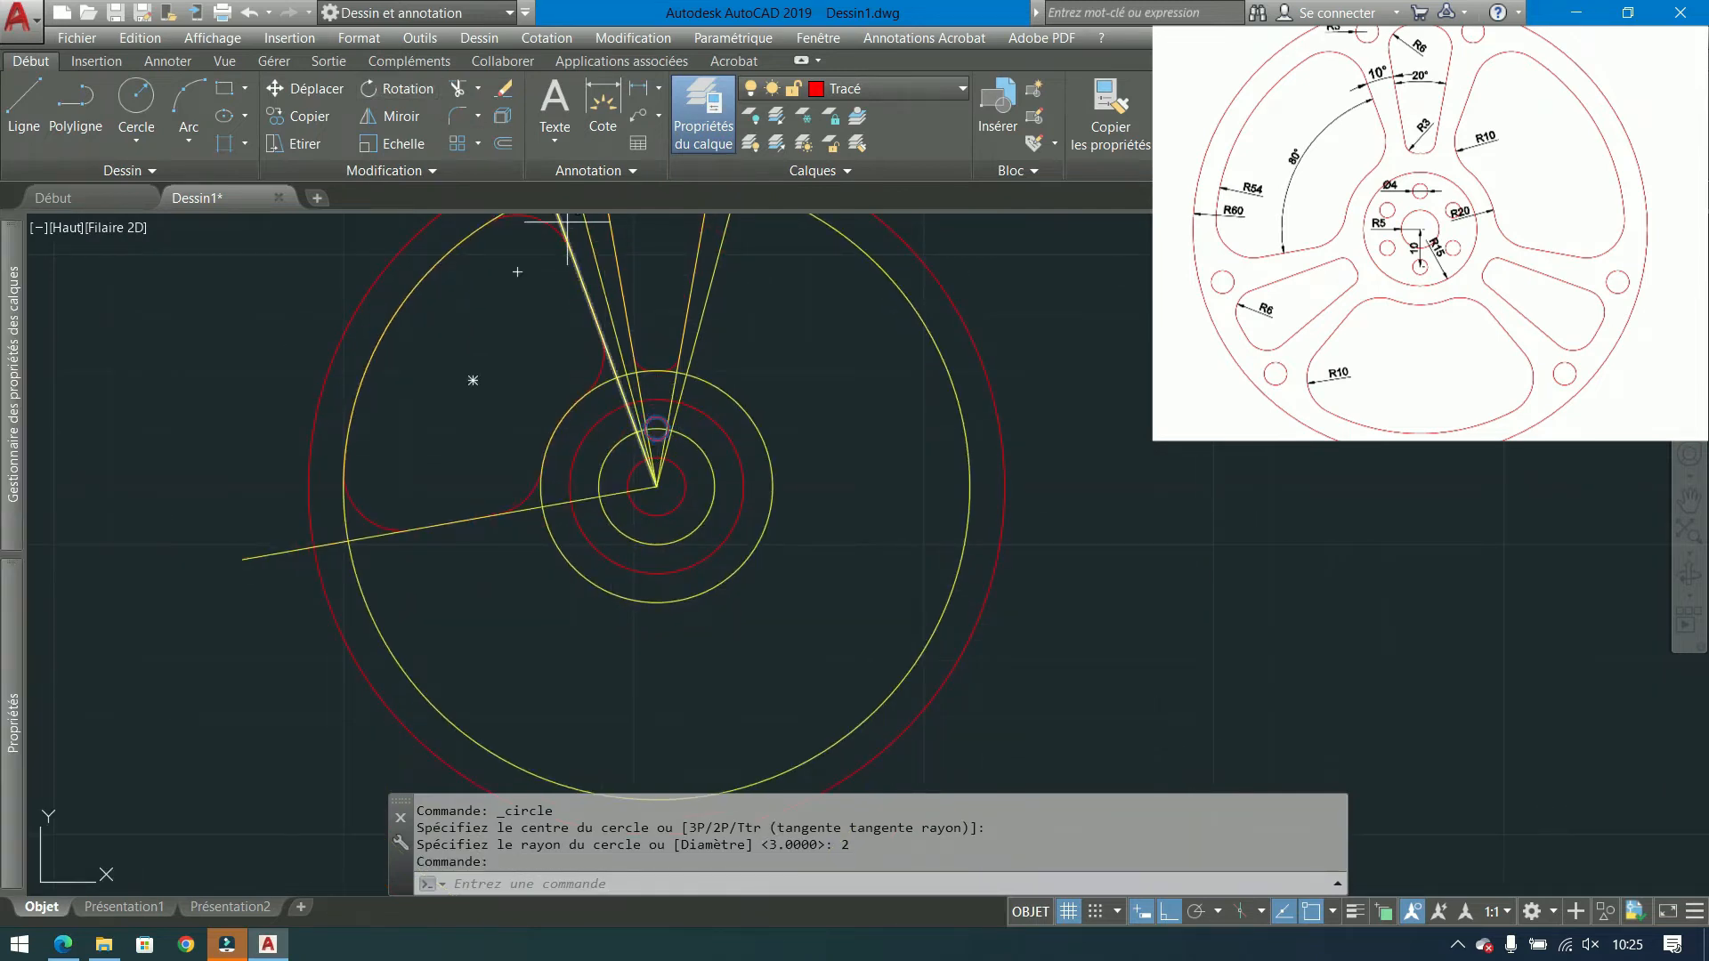
{"action": "left_click", "coordinate": [656, 486]}
{"action": "type", "text": "c"}
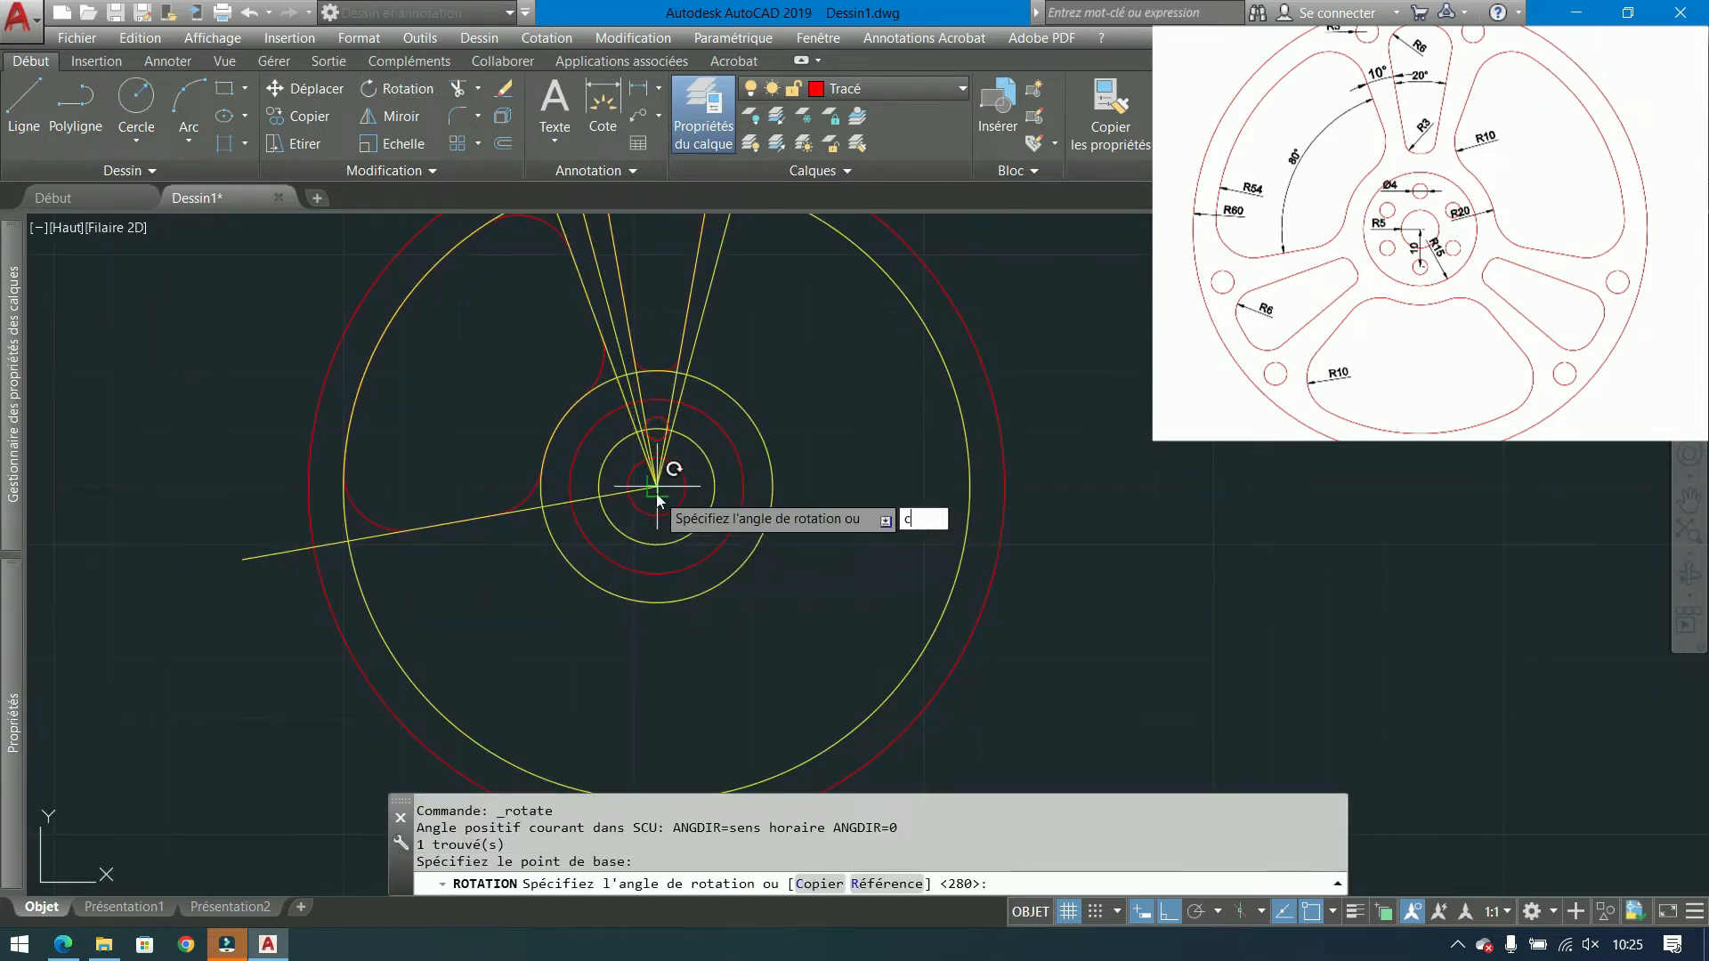
{"action": "key", "text": "Return"}
{"action": "type", "text": "60"}
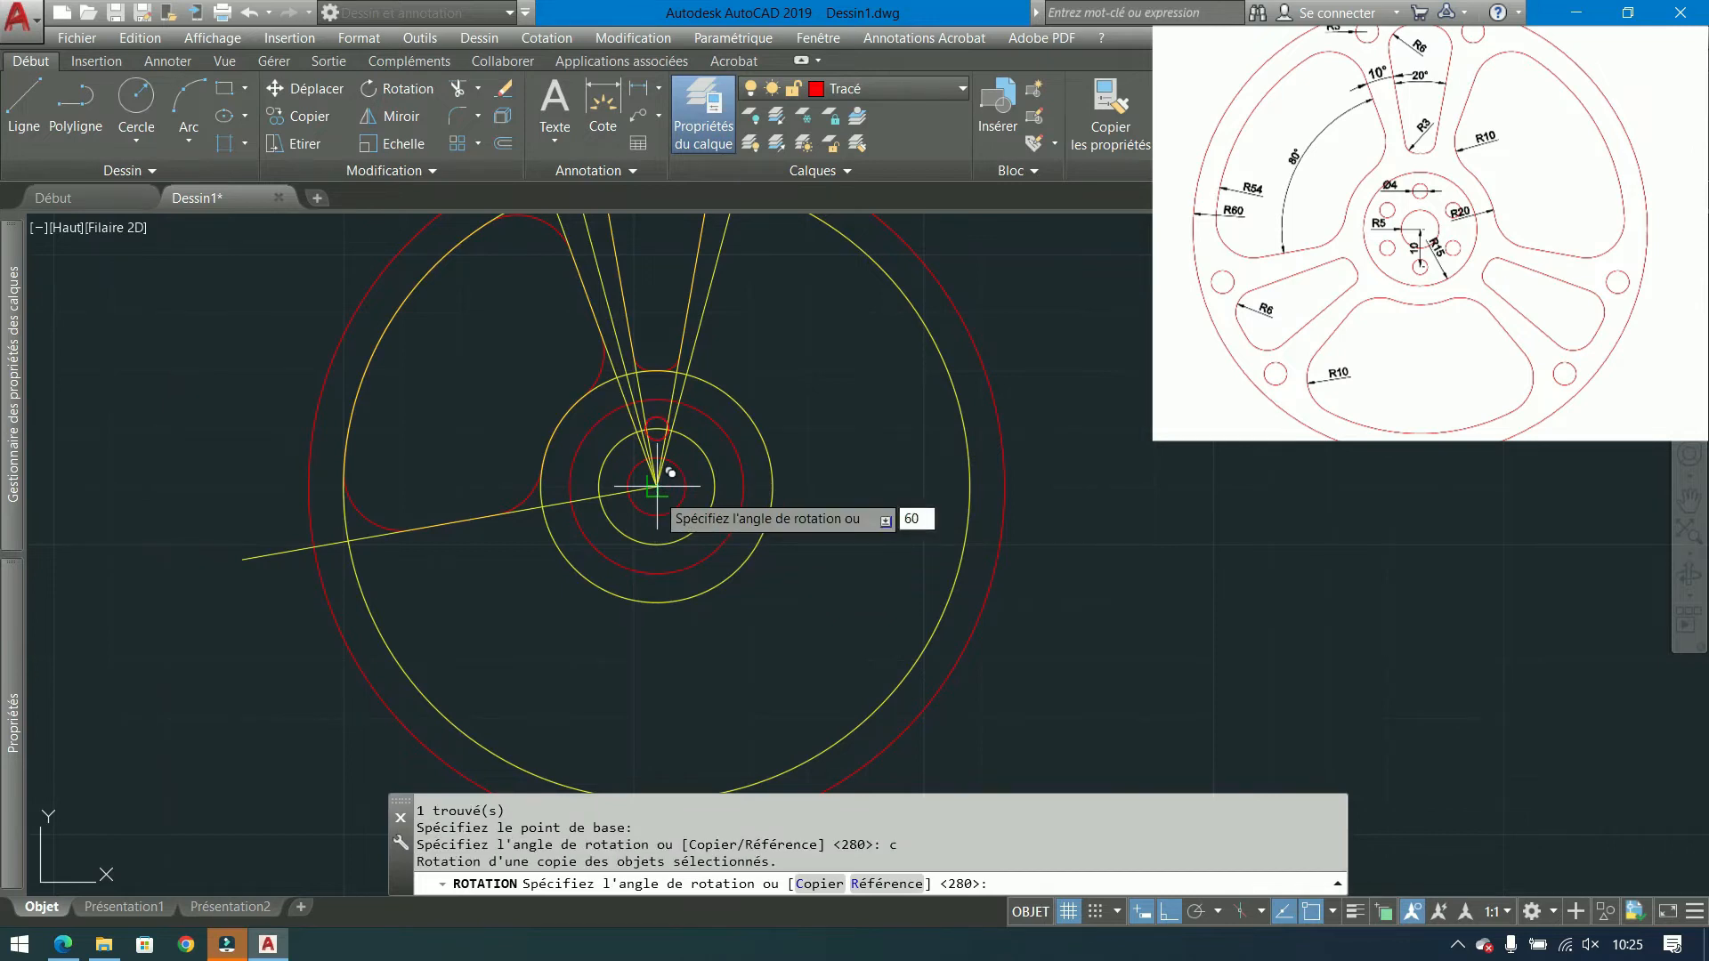
{"action": "key", "text": "Return"}
Create a polar array of both pockets, the two rim circles and the two hub holes around the wheel's centre.
{"action": "middle_click_drag", "start_coordinate": [788, 534], "coordinate": [832, 623]}
{"action": "scroll", "coordinate": [832, 623], "scroll_direction": "down", "scroll_amount": 2}
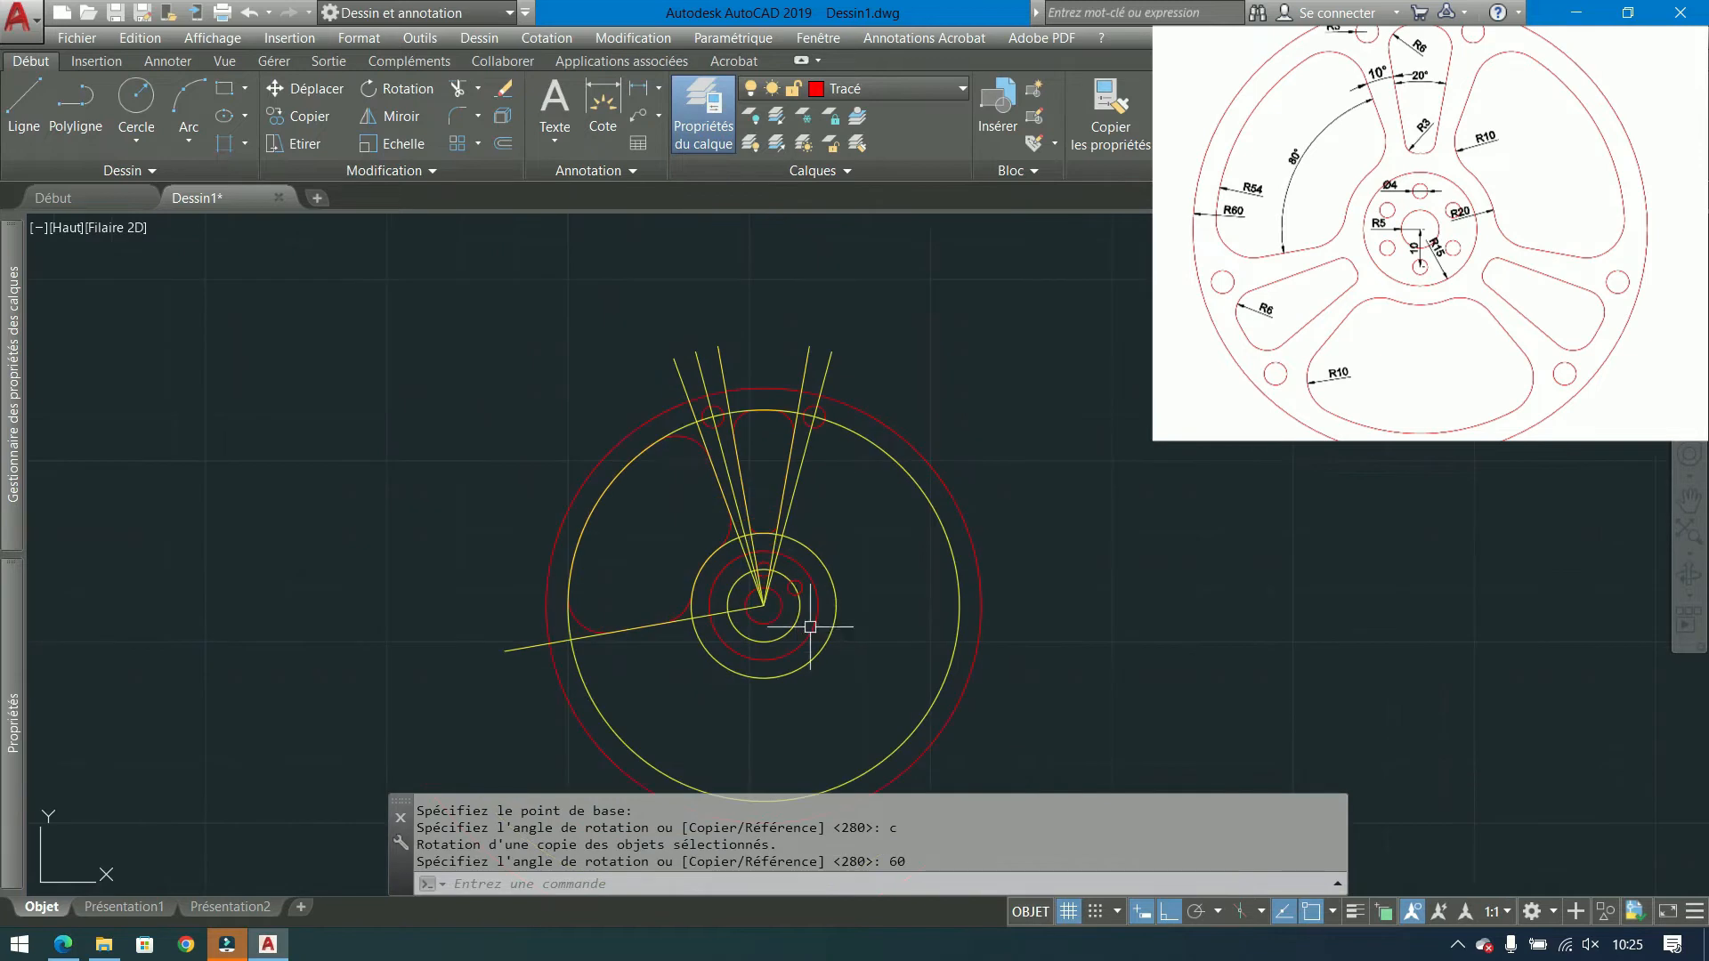
{"action": "left_click", "coordinate": [699, 440]}
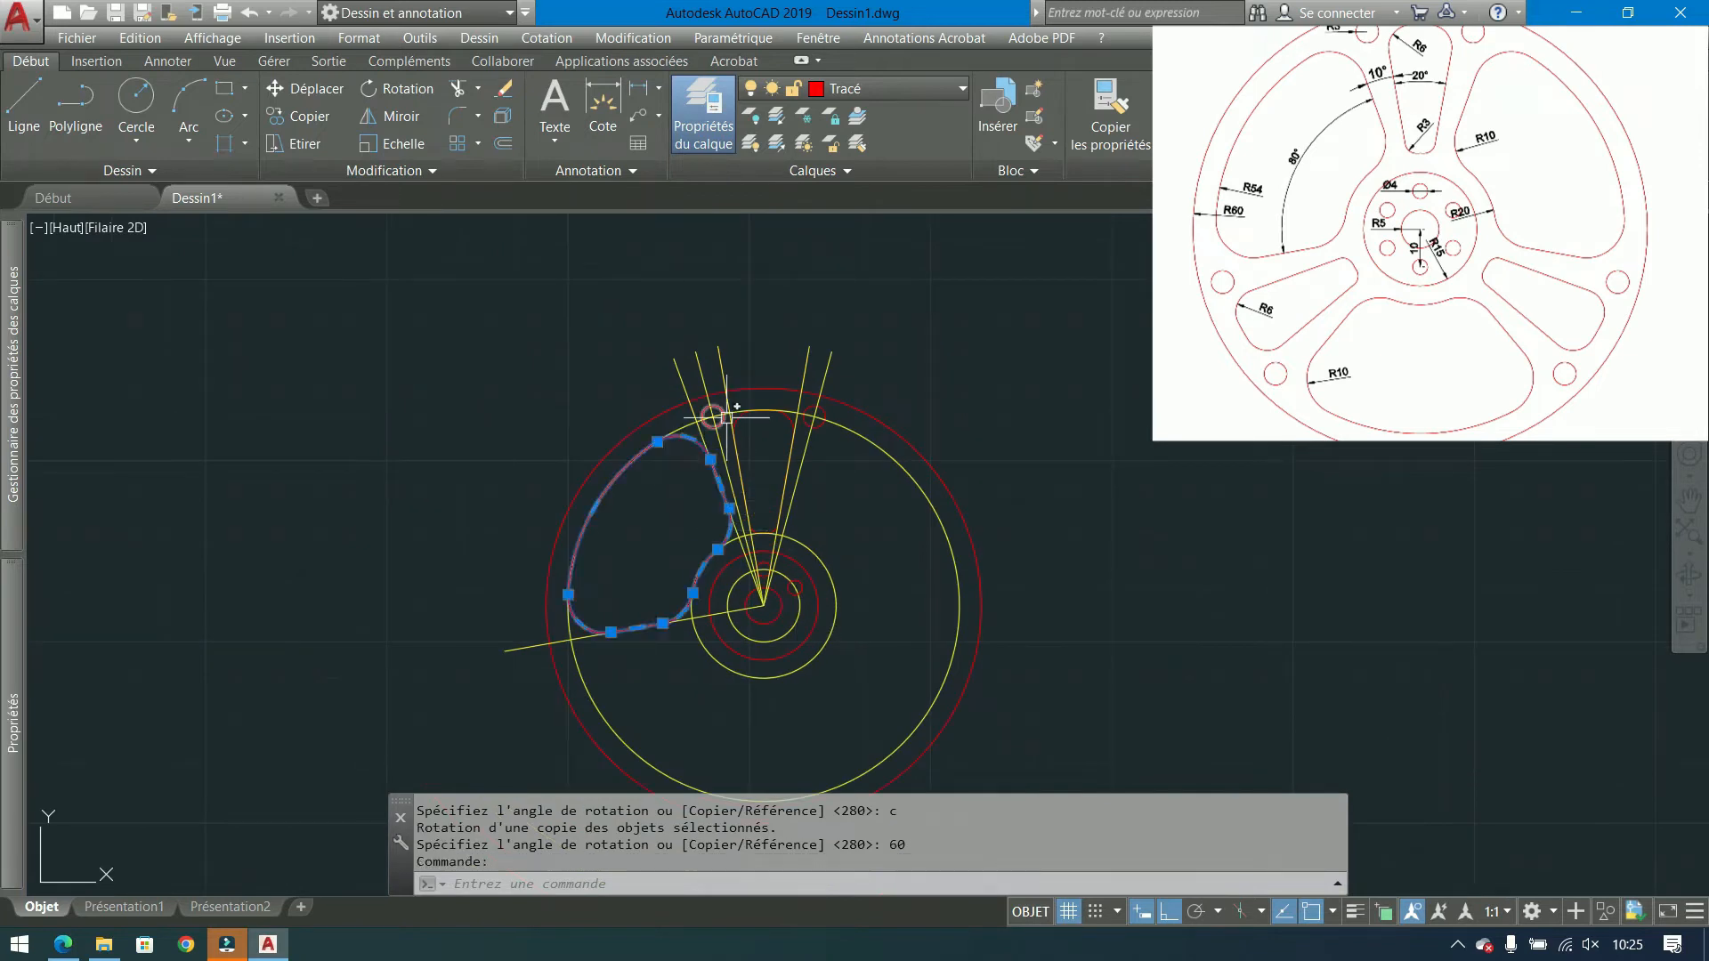
{"action": "left_click", "coordinate": [725, 416]}
{"action": "left_click", "coordinate": [748, 414]}
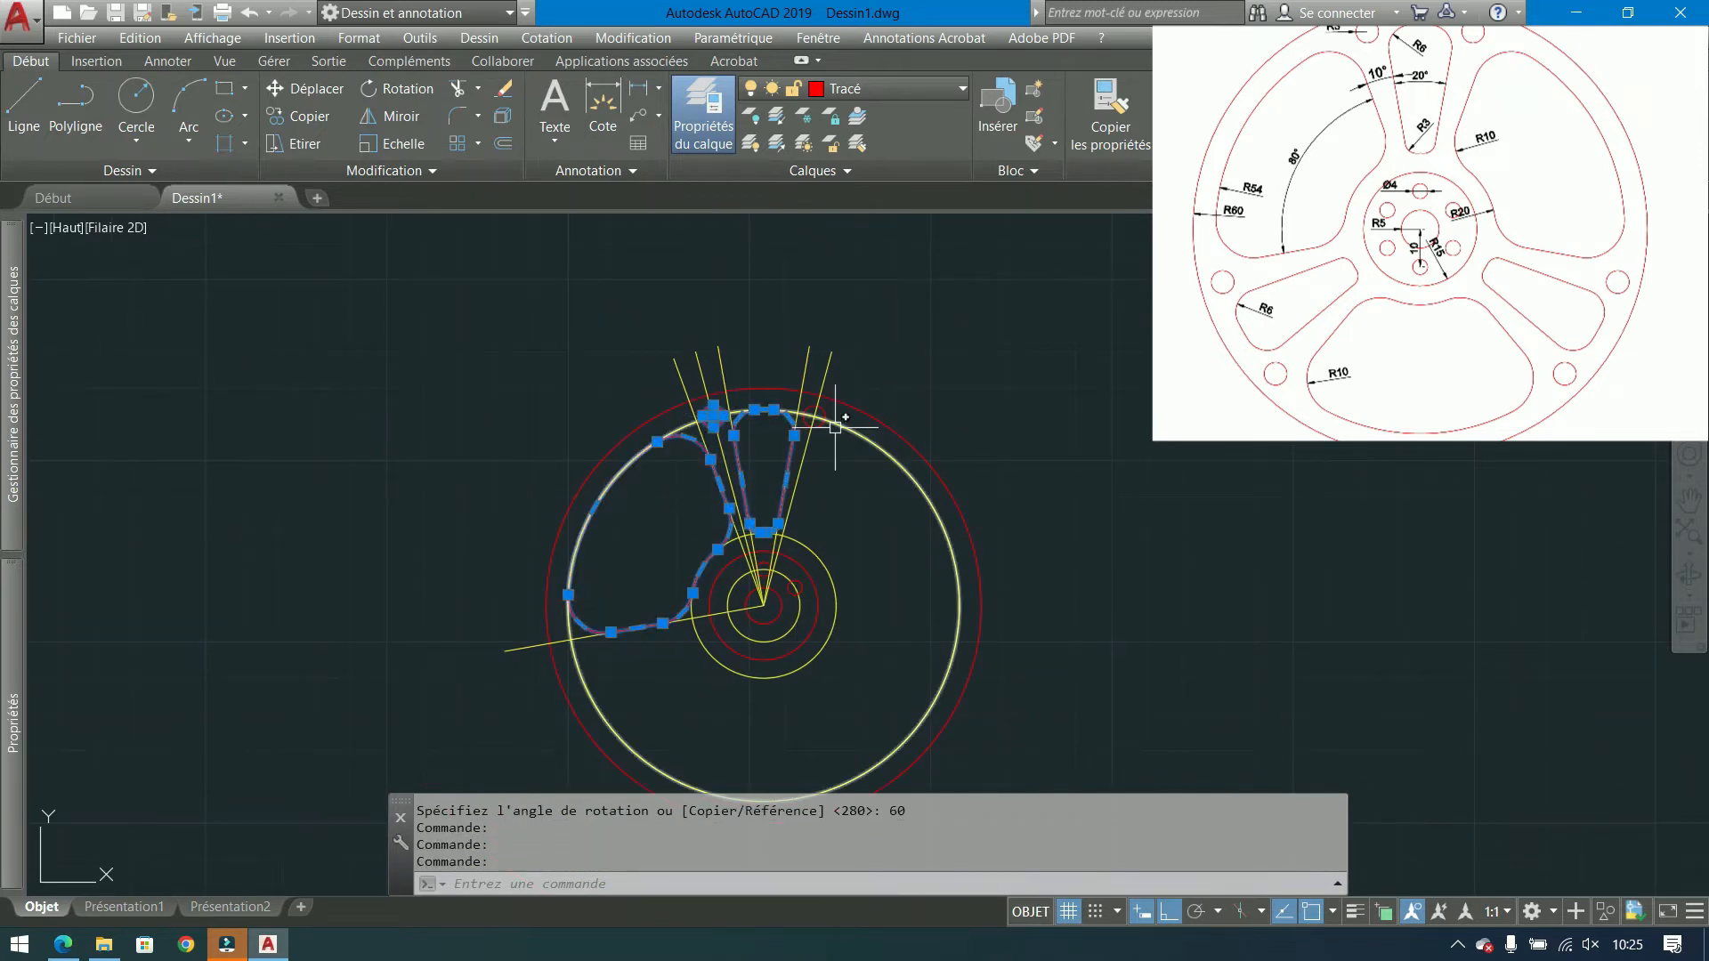
{"action": "left_click", "coordinate": [821, 418]}
{"action": "left_click", "coordinate": [795, 579]}
{"action": "left_click", "coordinate": [763, 562]}
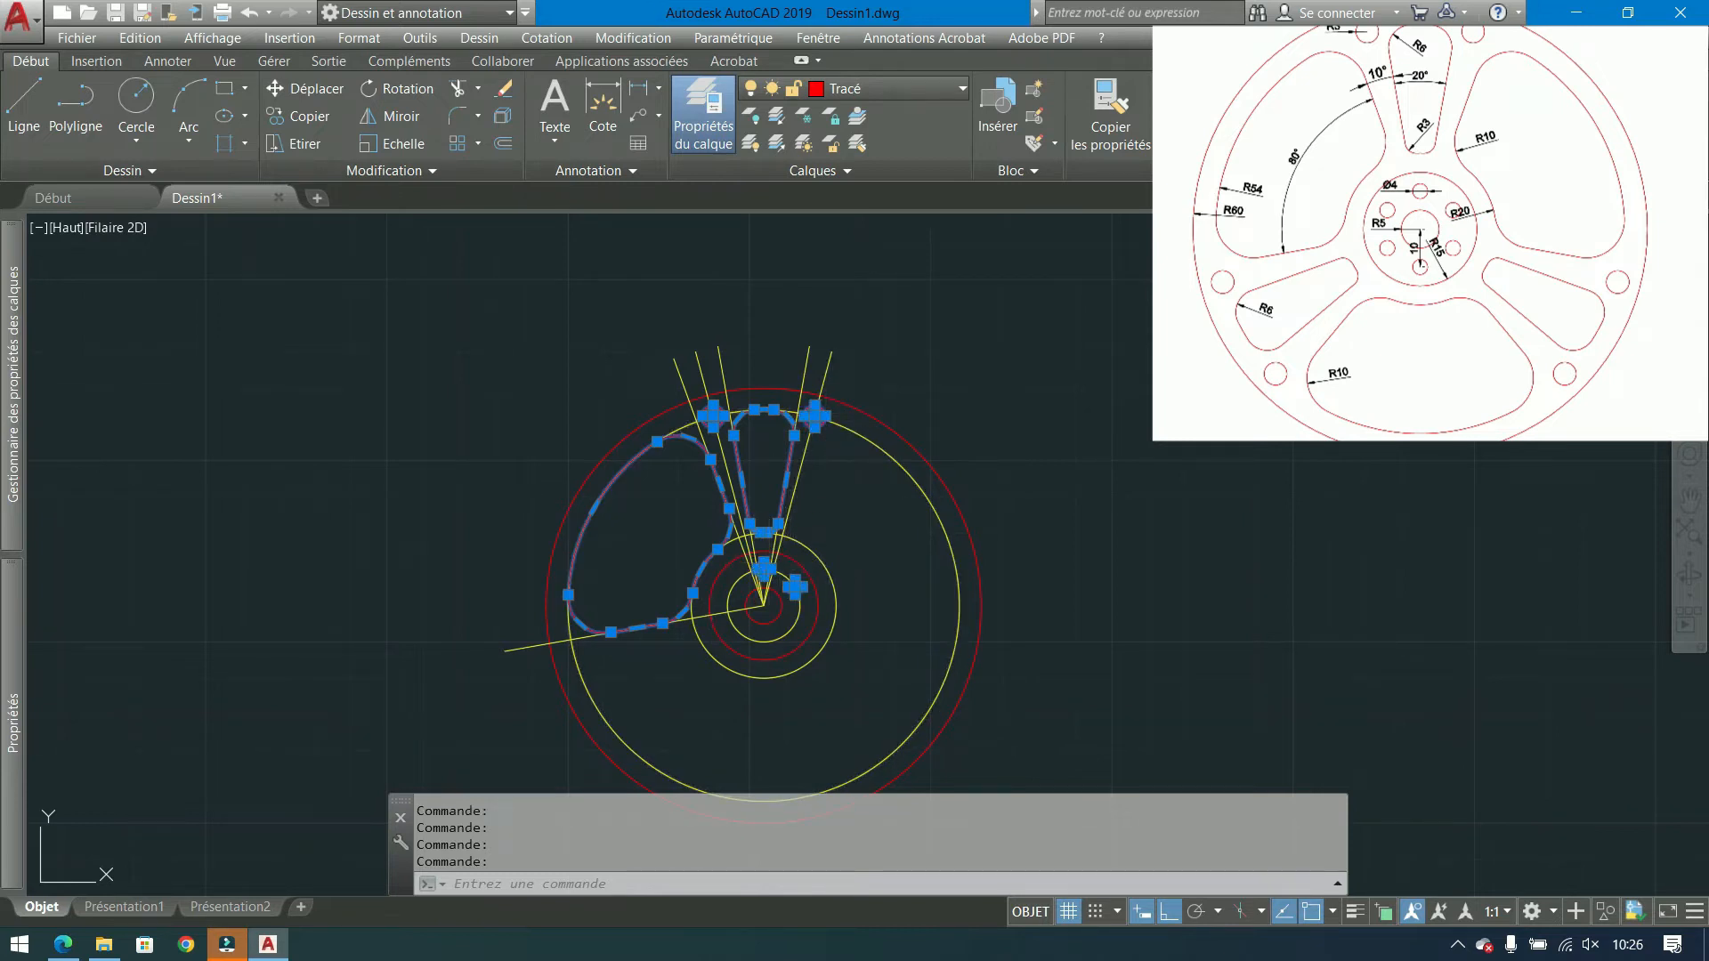
{"action": "middle_click_drag", "start_coordinate": [858, 486], "coordinate": [861, 400]}
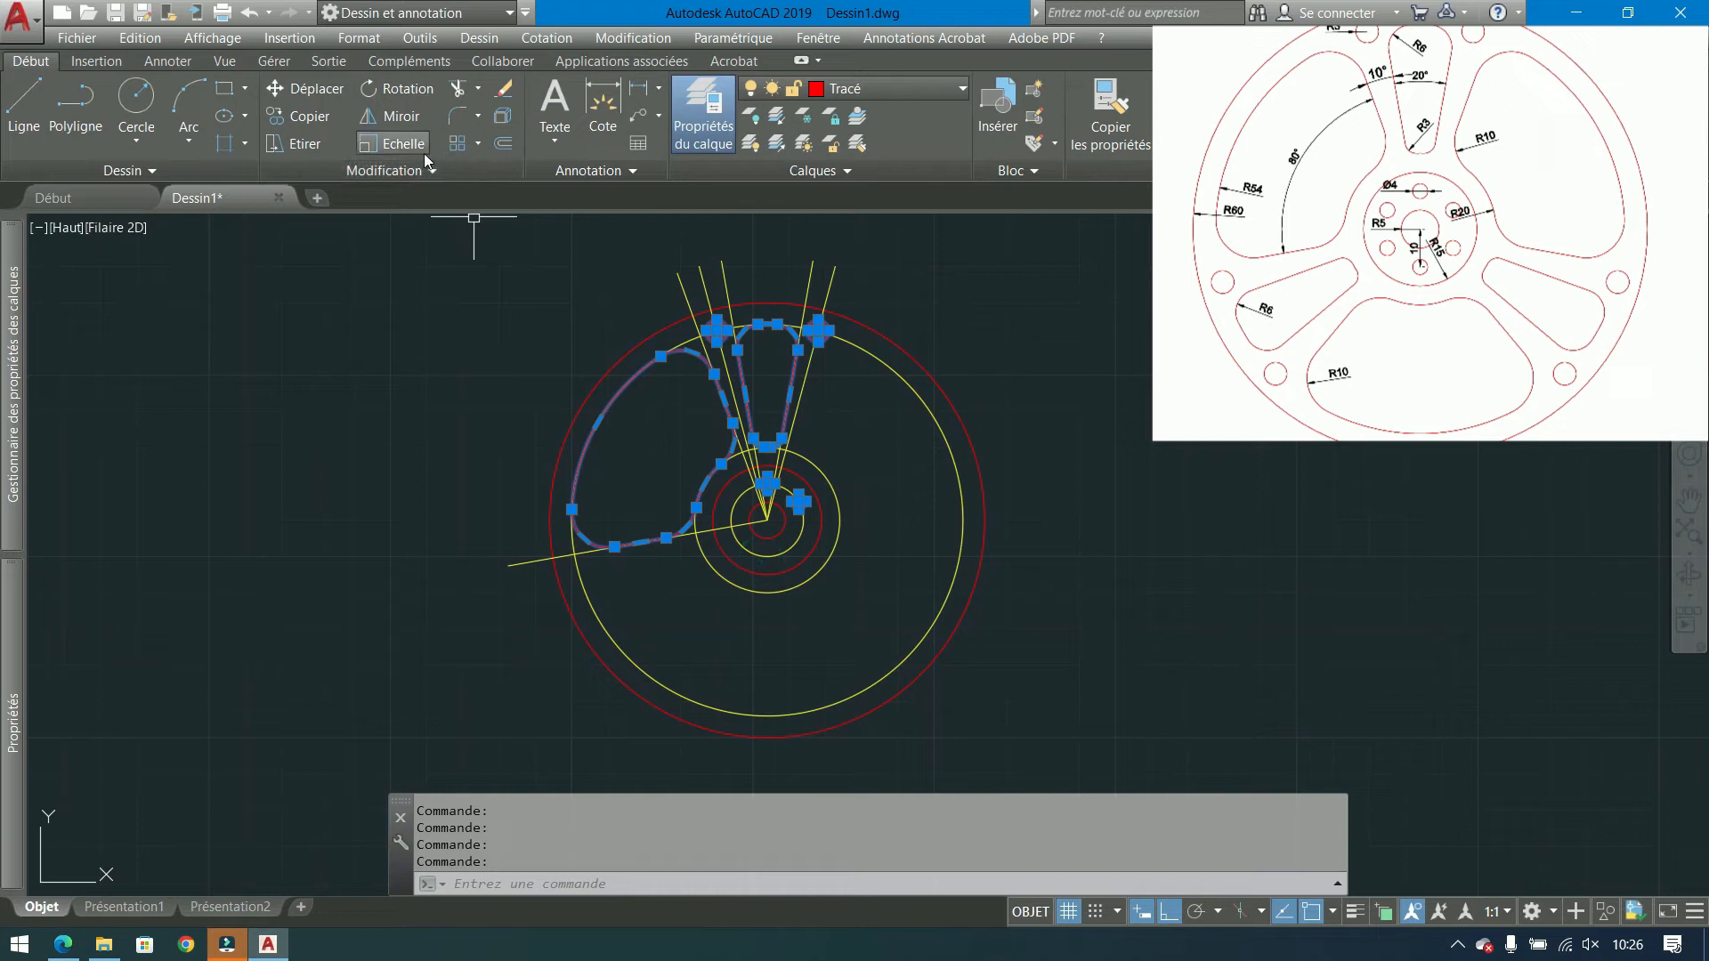
{"action": "left_click", "coordinate": [479, 152]}
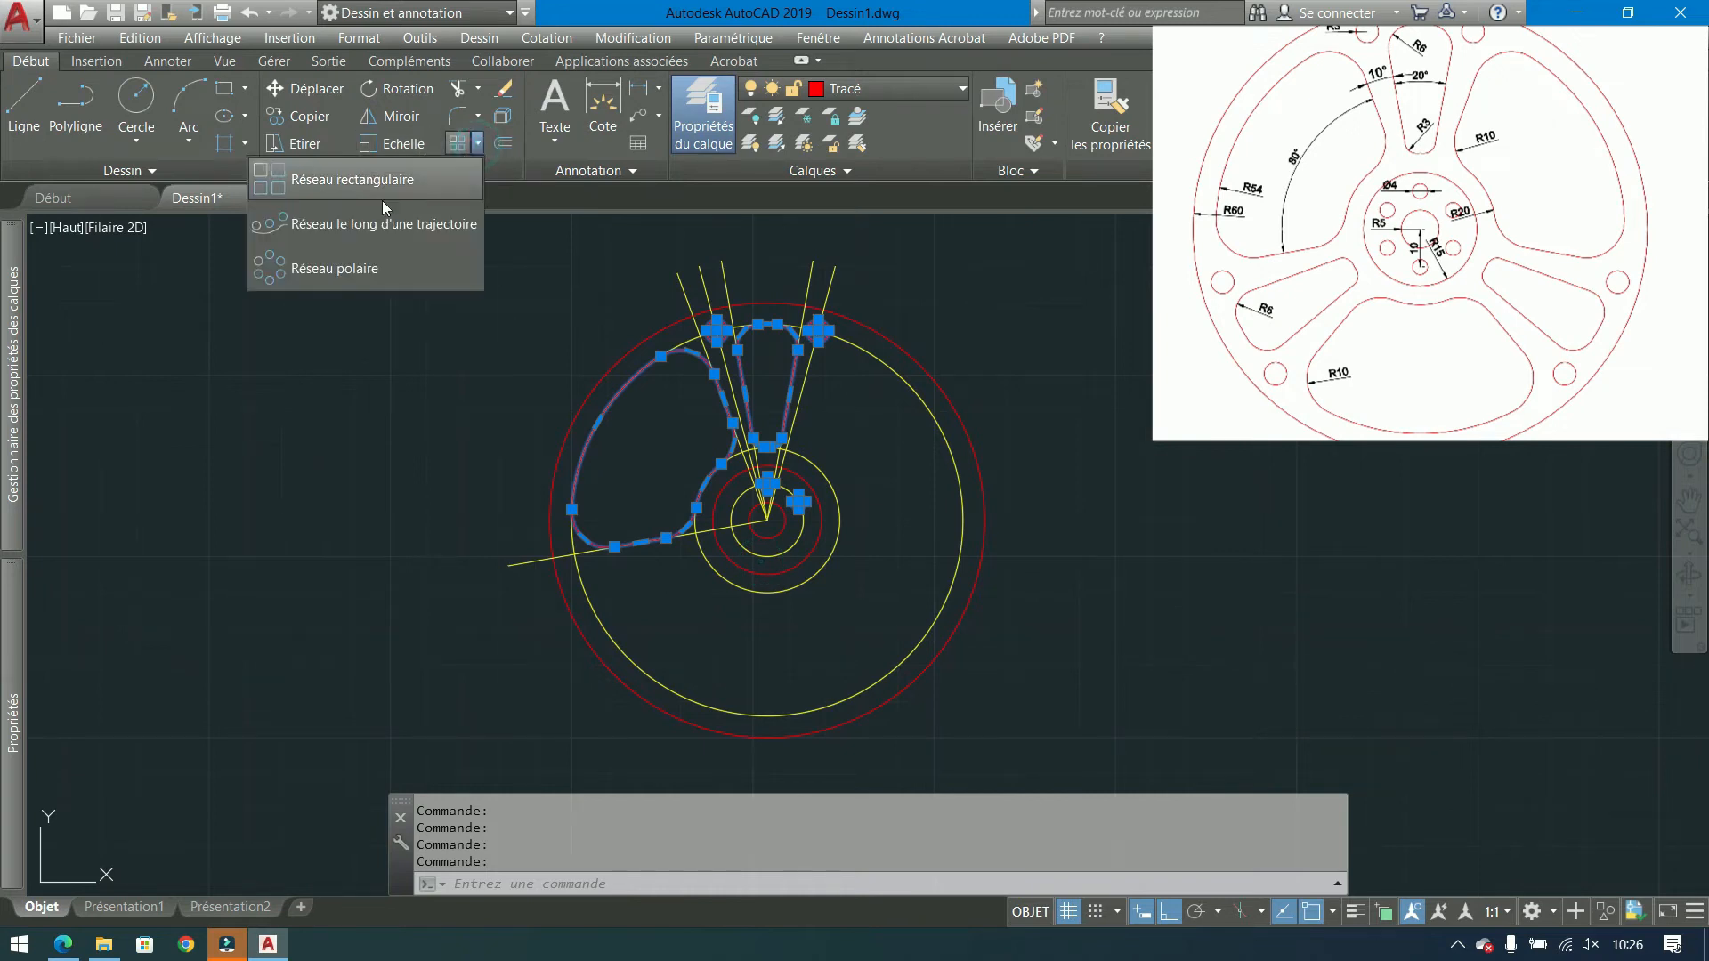
{"action": "left_click", "coordinate": [351, 271]}
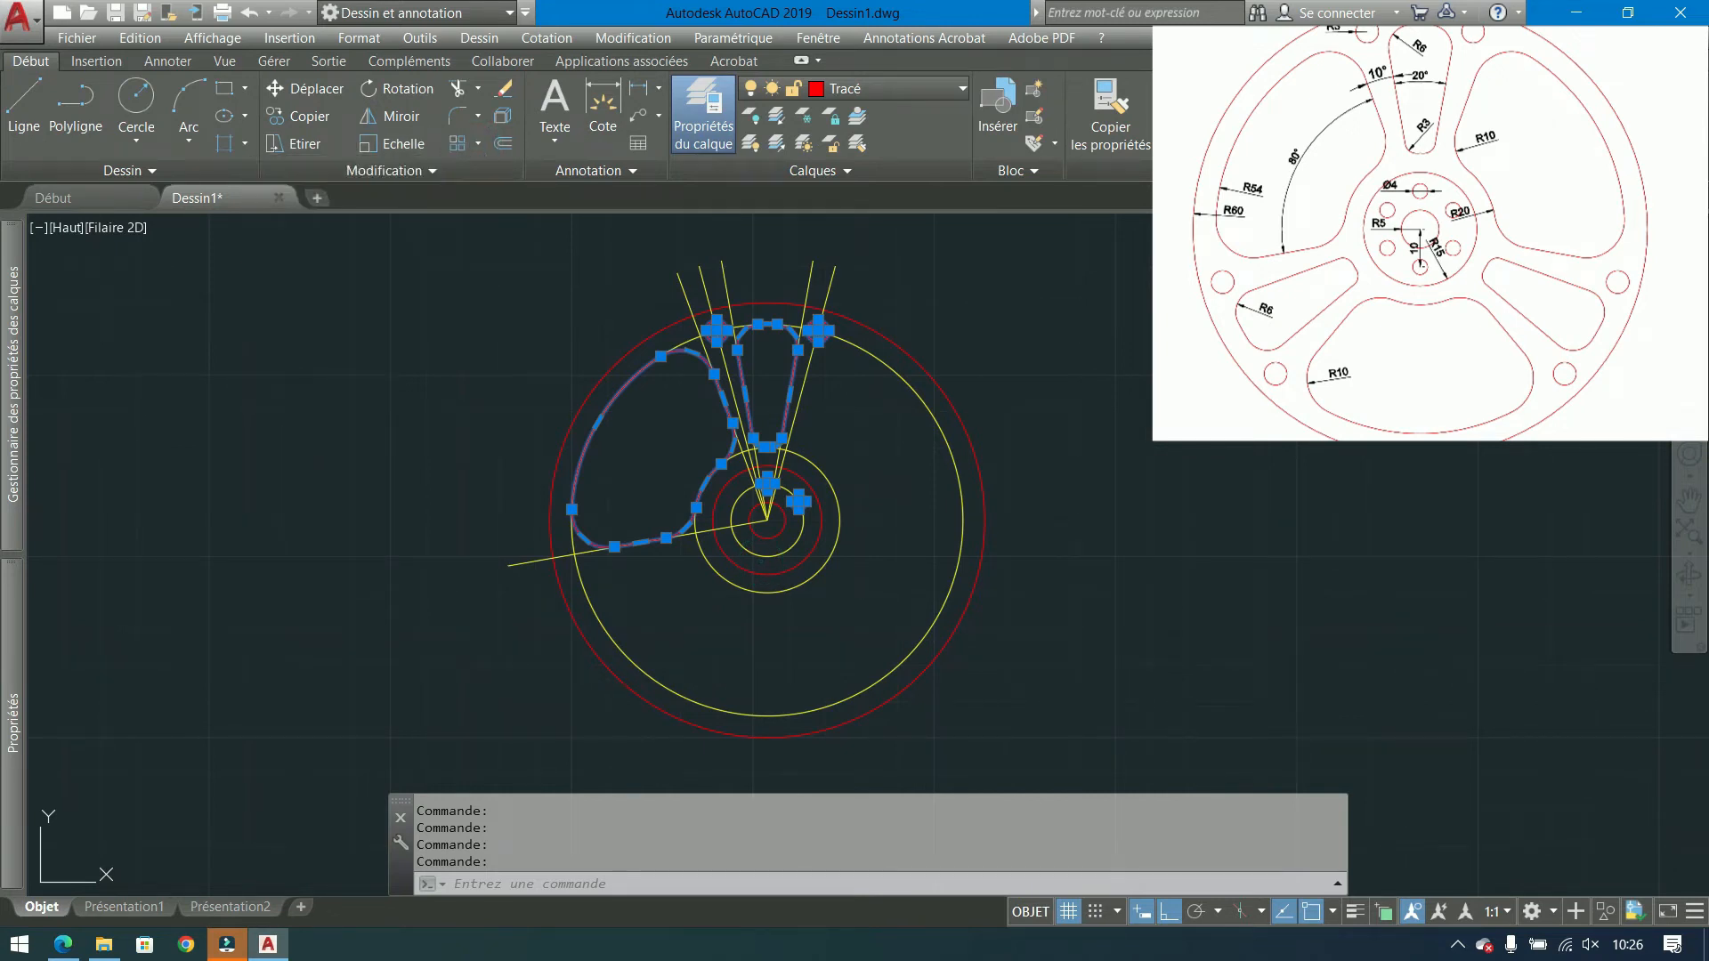
{"action": "left_click", "coordinate": [767, 518]}
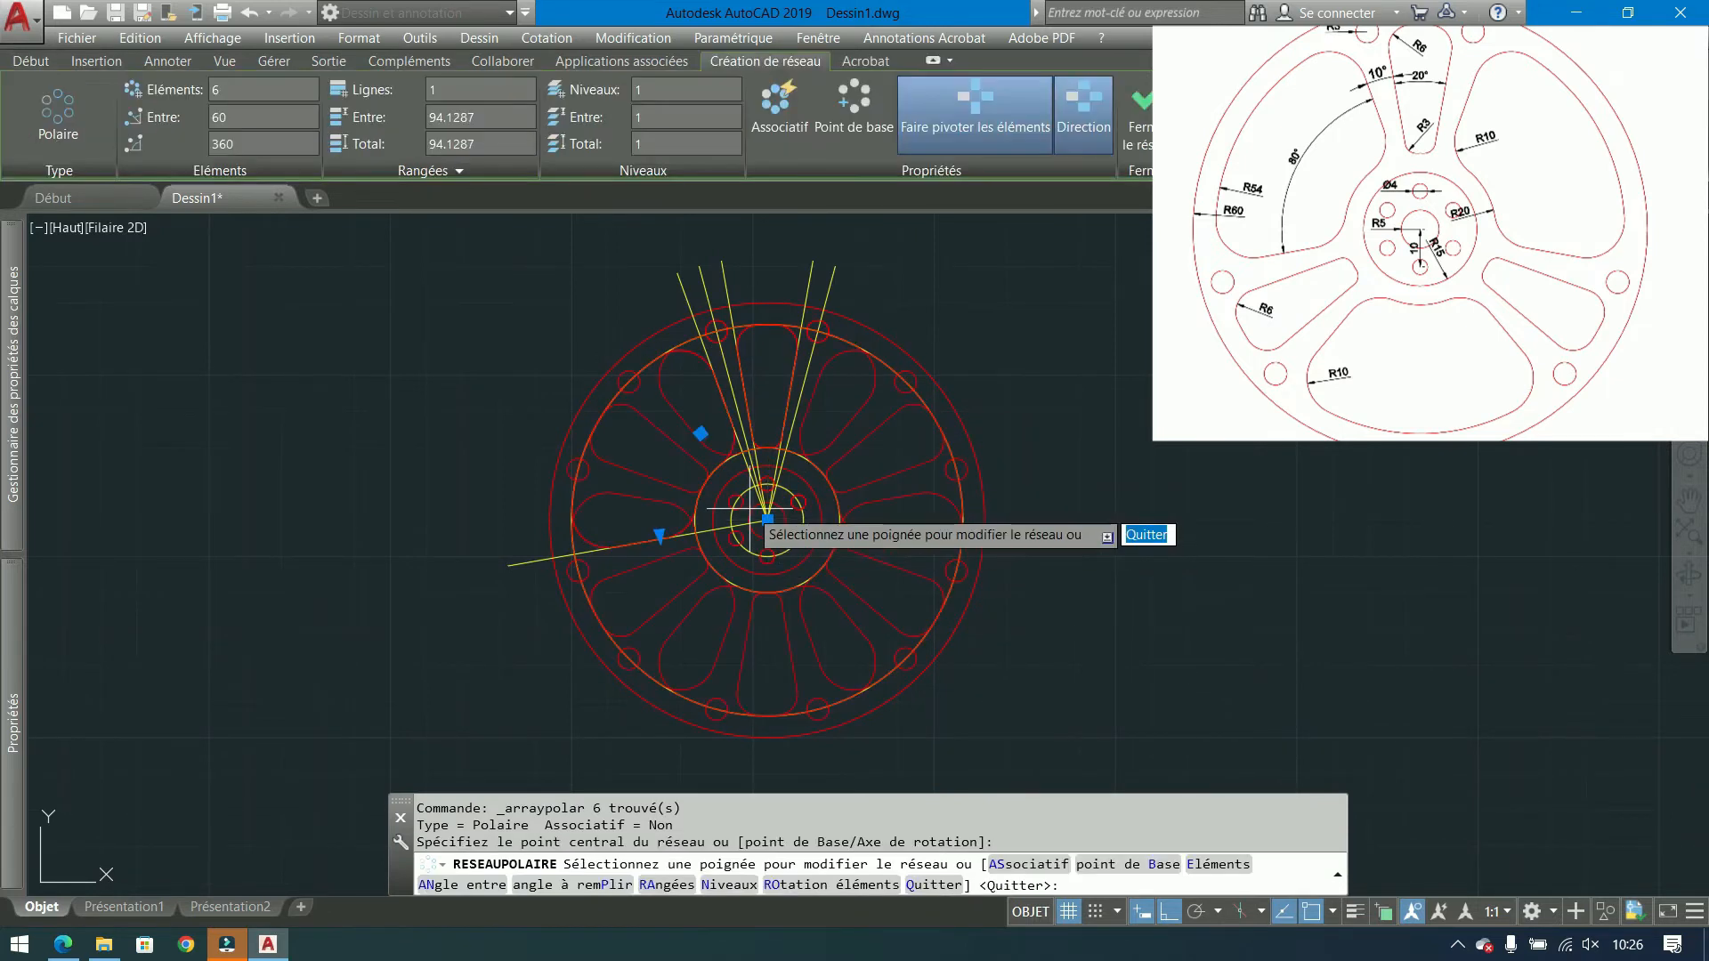
Set the polar array's number of elements to 3 and finish the array.
{"action": "left_click_drag", "start_coordinate": [248, 90], "coordinate": [166, 90]}
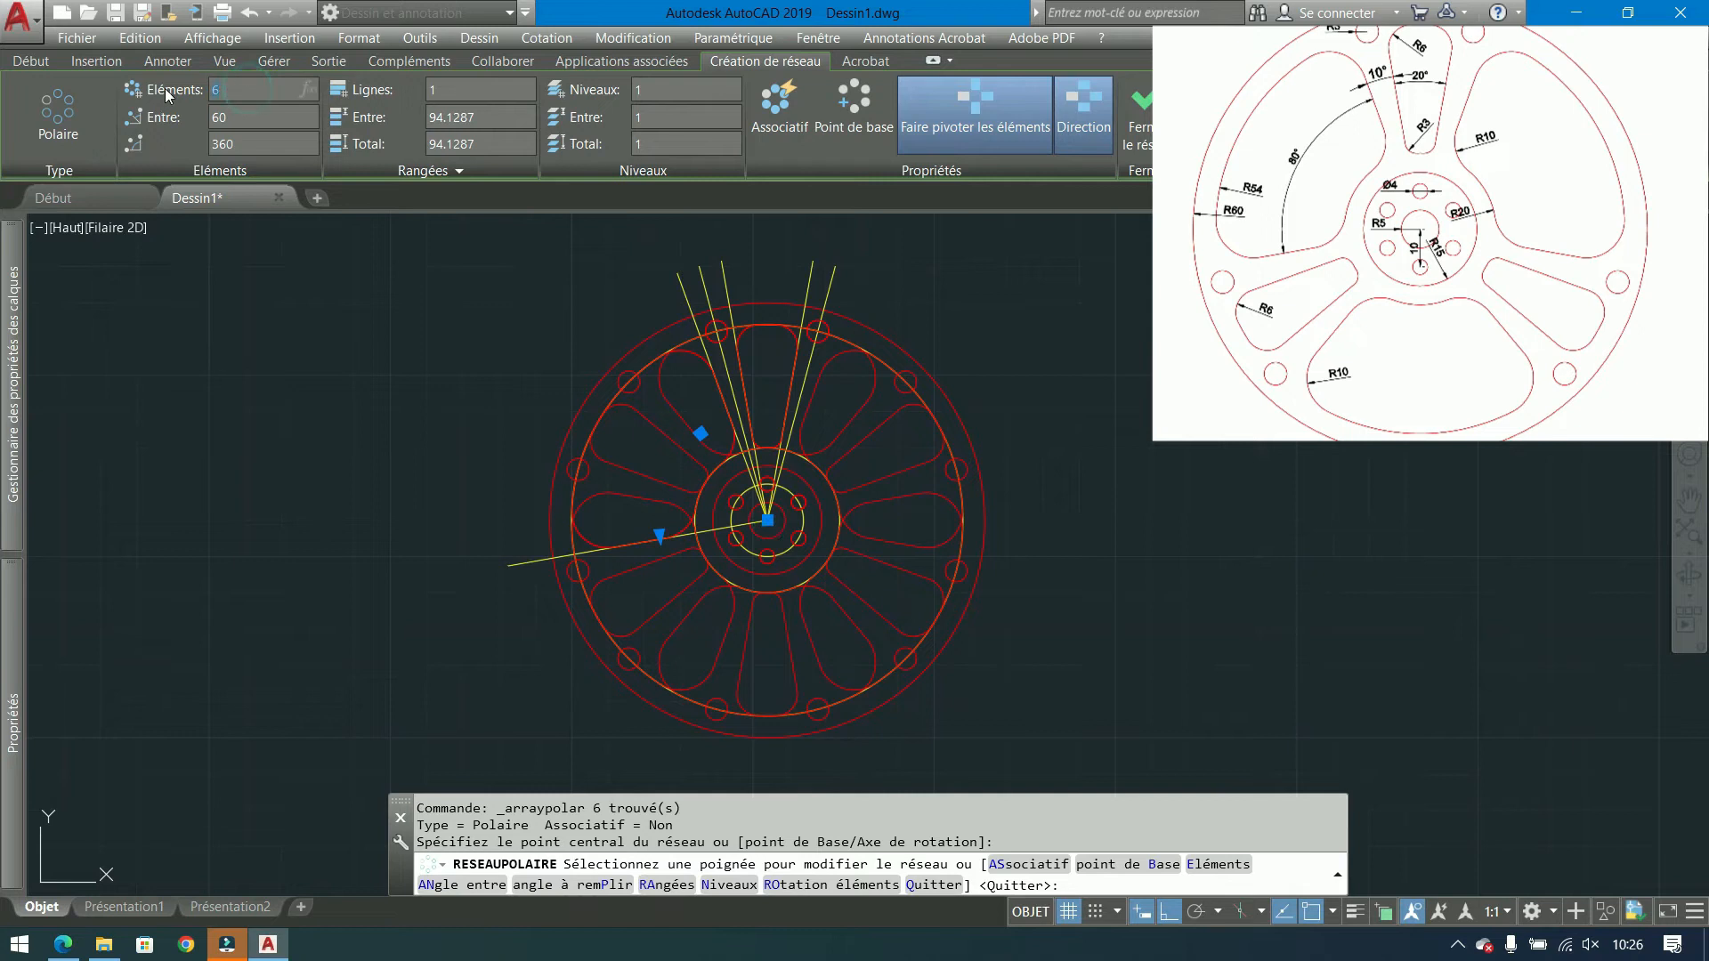
{"action": "type", "text": "3"}
{"action": "key", "text": "Return"}
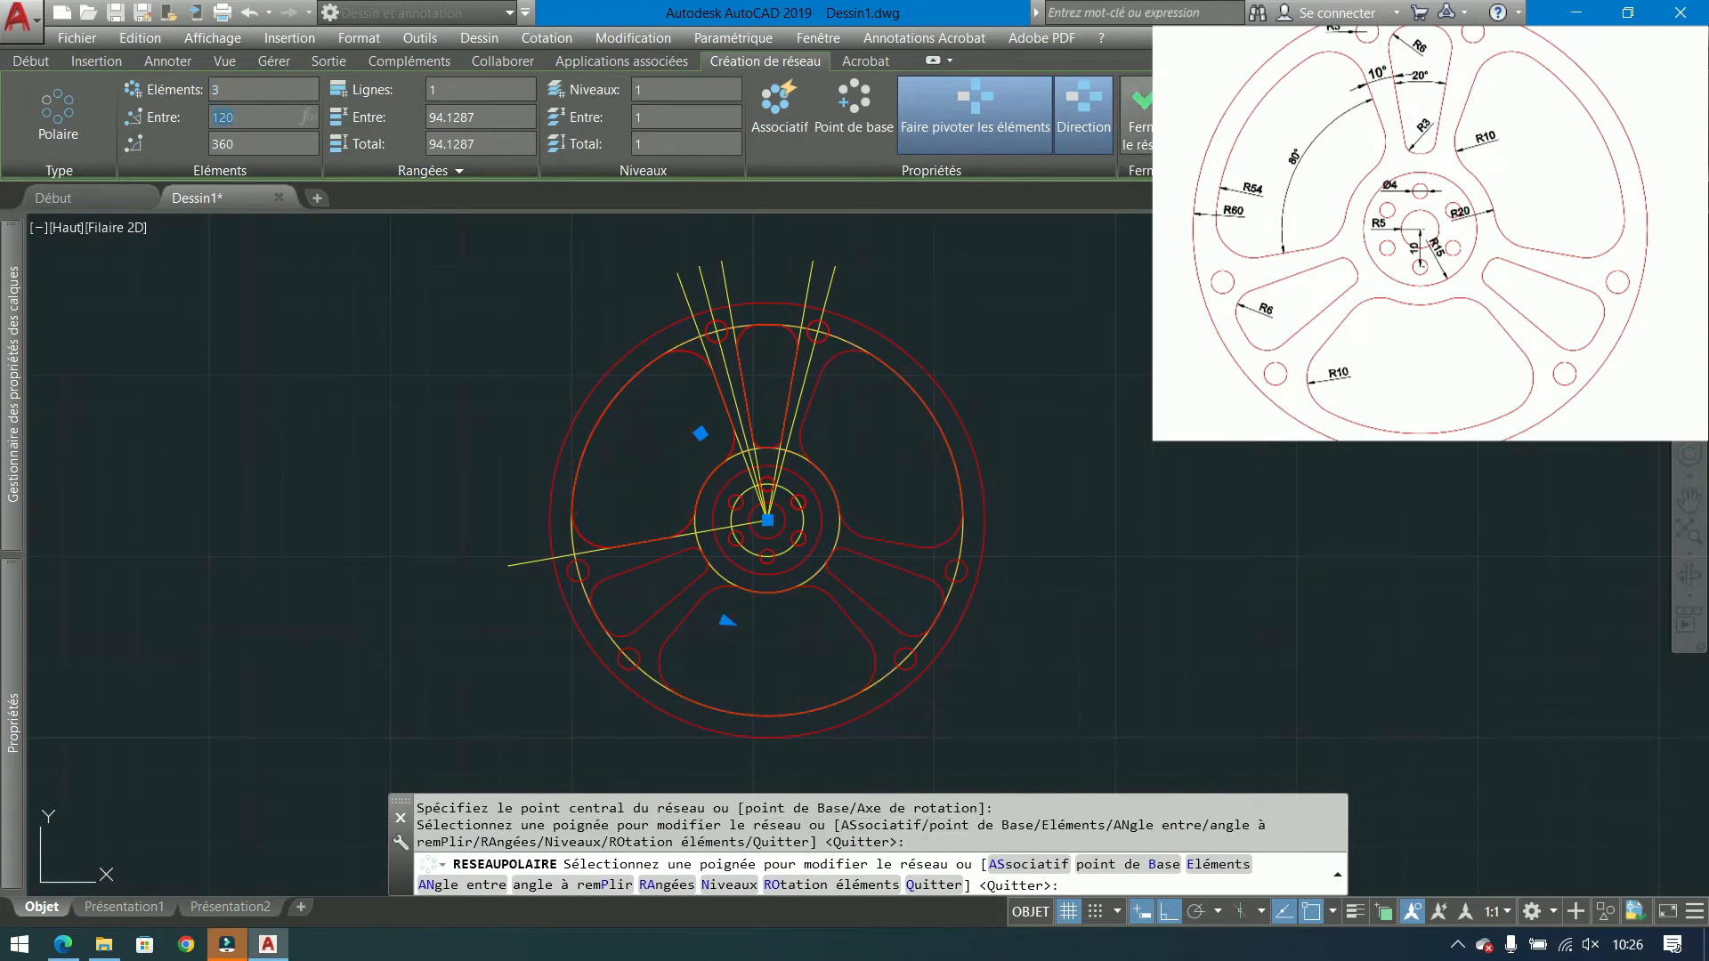
{"action": "left_click", "coordinate": [1140, 116]}
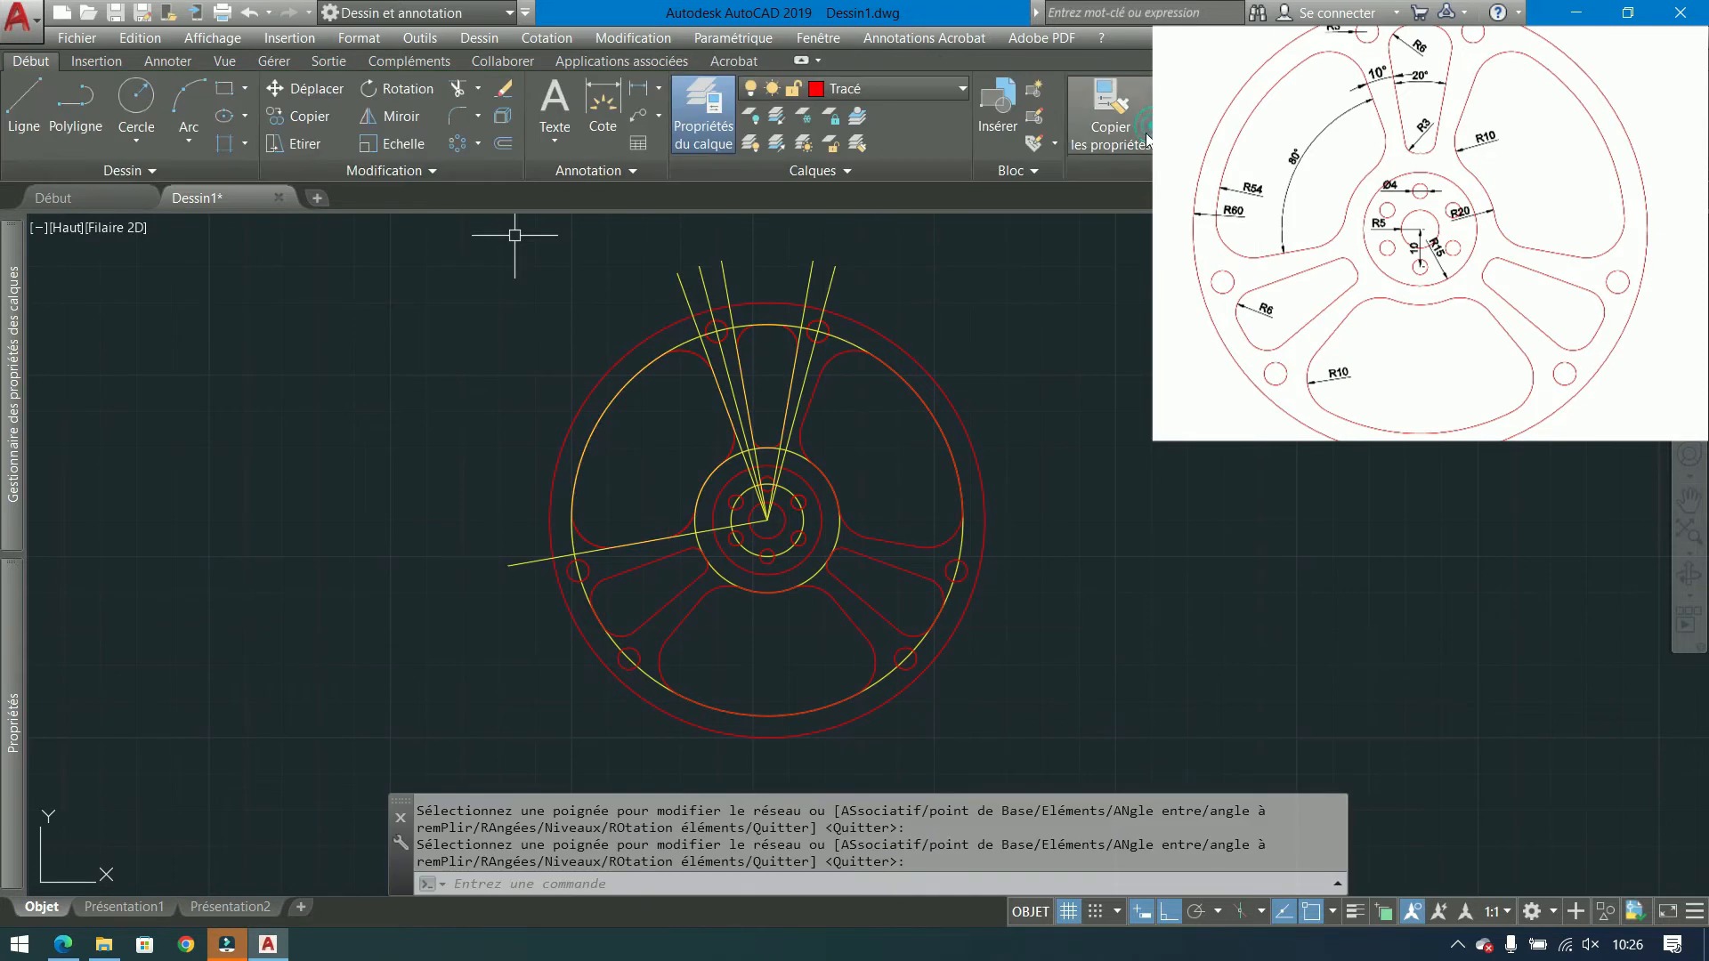
{"action": "left_click", "coordinate": [918, 89]}
{"action": "left_click", "coordinate": [861, 134]}
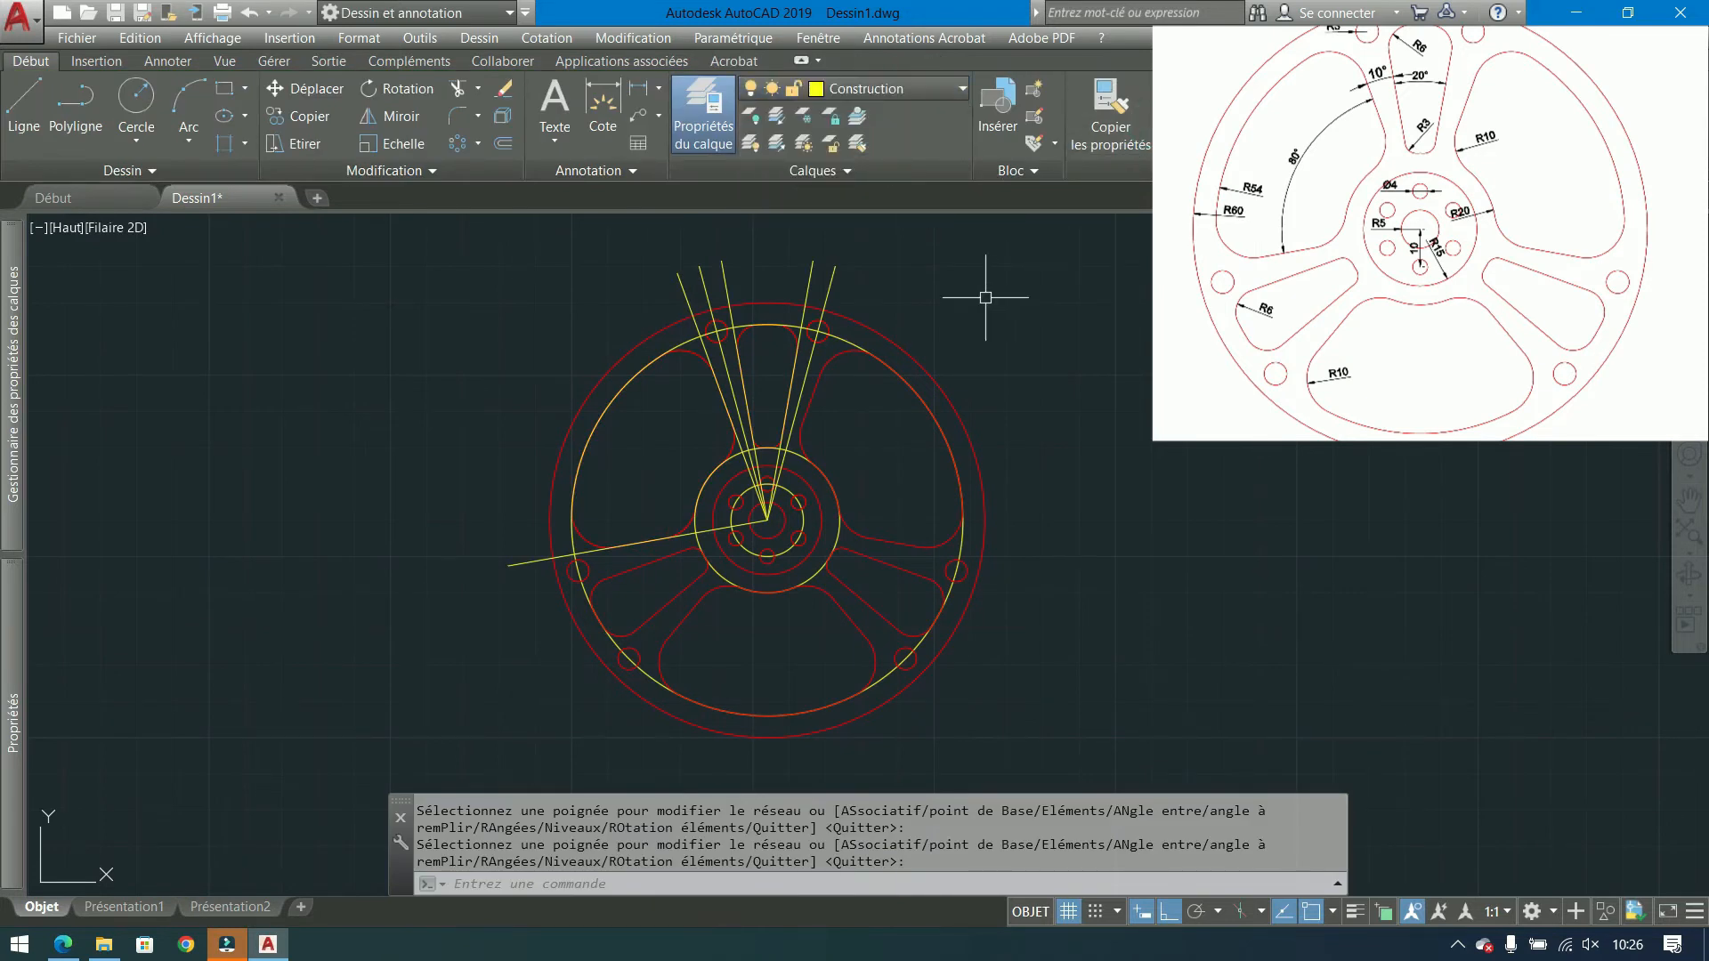
{"action": "left_click", "coordinate": [898, 89]}
{"action": "left_click", "coordinate": [908, 187]}
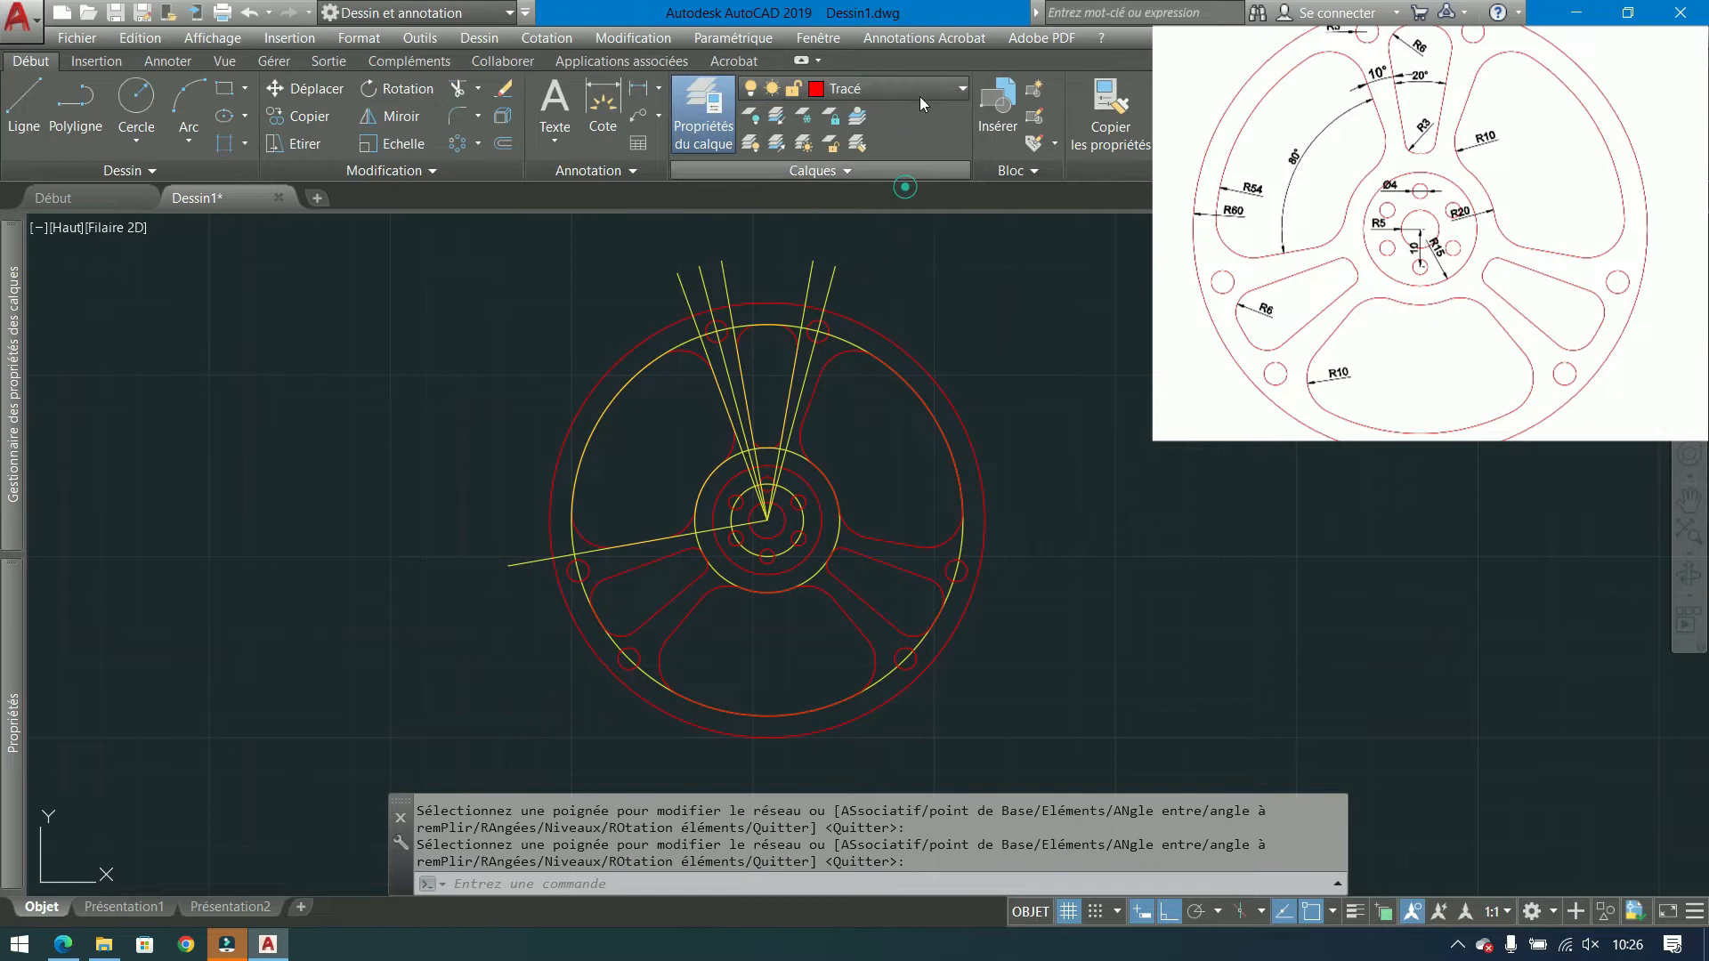
Turn off the Construction layer.
{"action": "left_click", "coordinate": [916, 93]}
{"action": "left_click", "coordinate": [753, 140]}
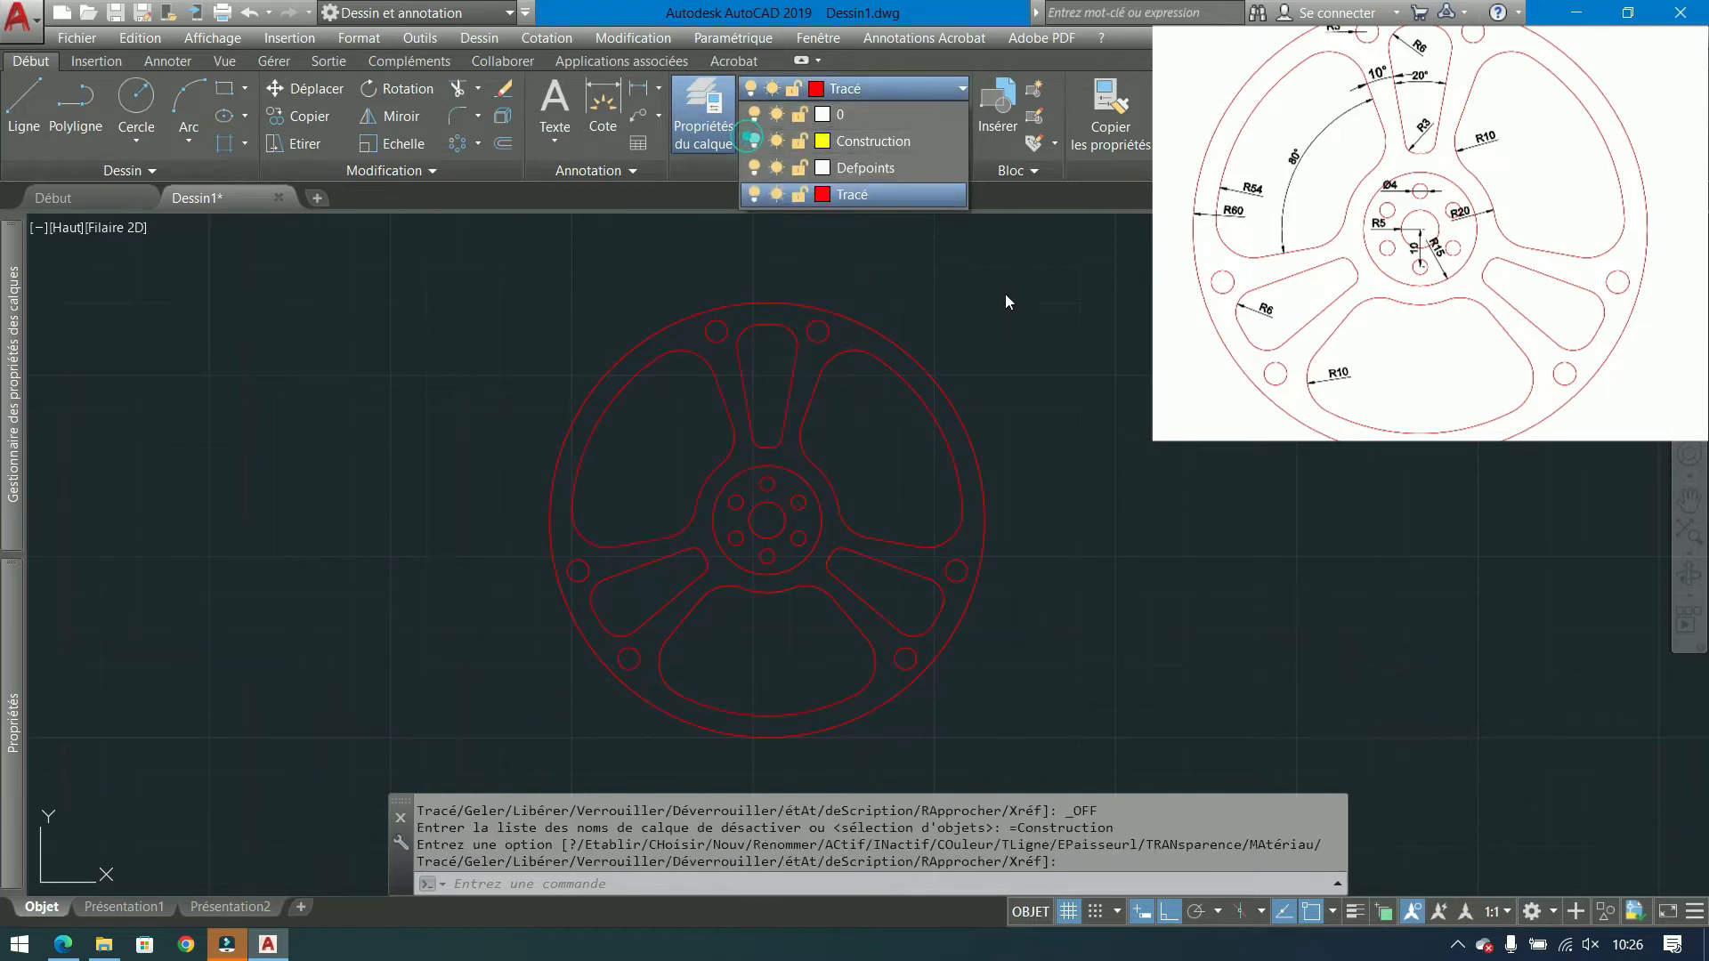
{"action": "left_click", "coordinate": [1036, 313]}
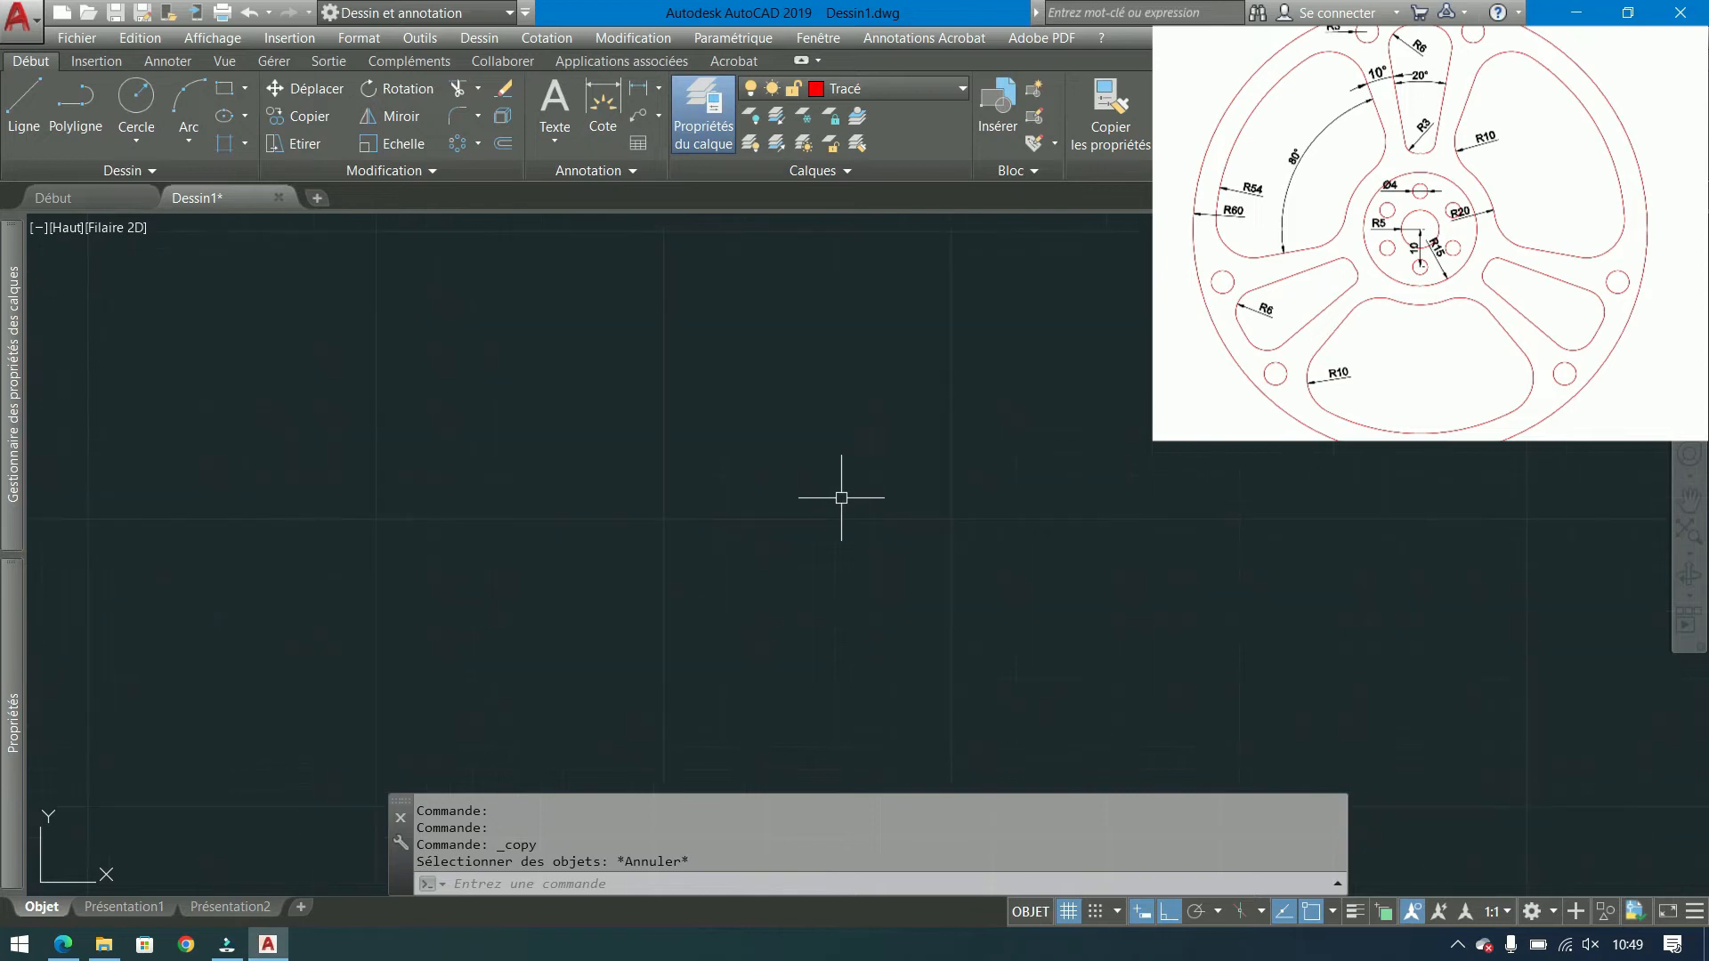
Draw a small upright rectangle in the empty area to the right of the wheel.
{"action": "middle_click_drag", "start_coordinate": [841, 498], "coordinate": [920, 389]}
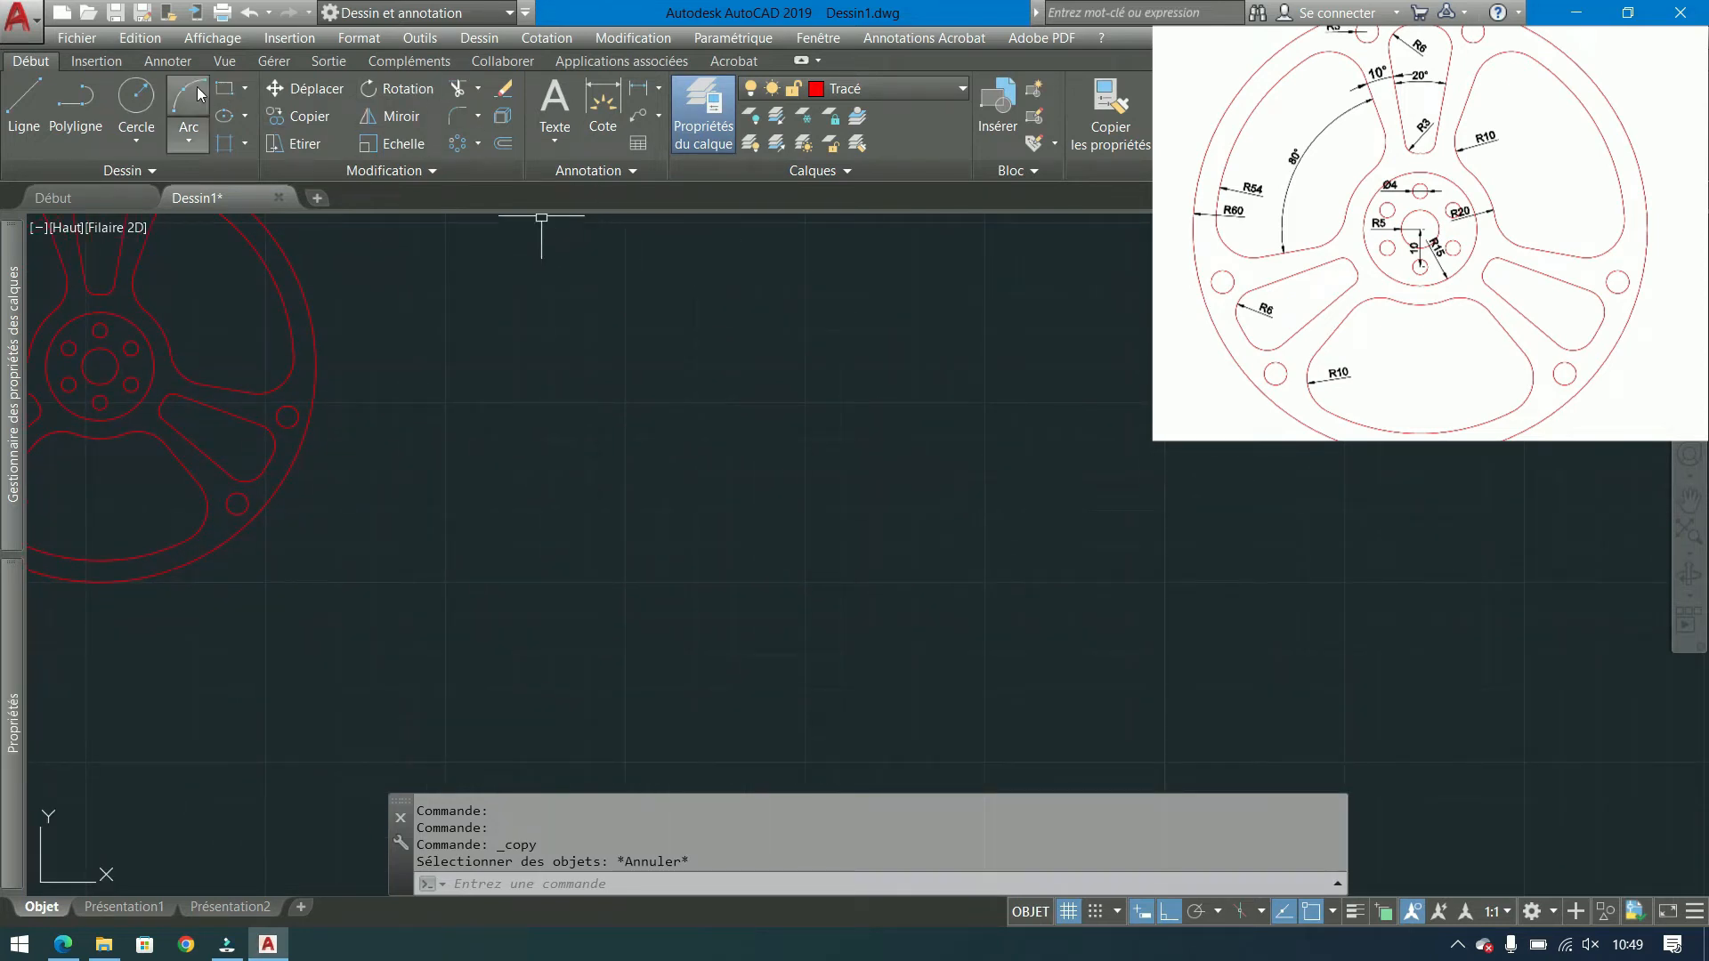
{"action": "left_click", "coordinate": [762, 290]}
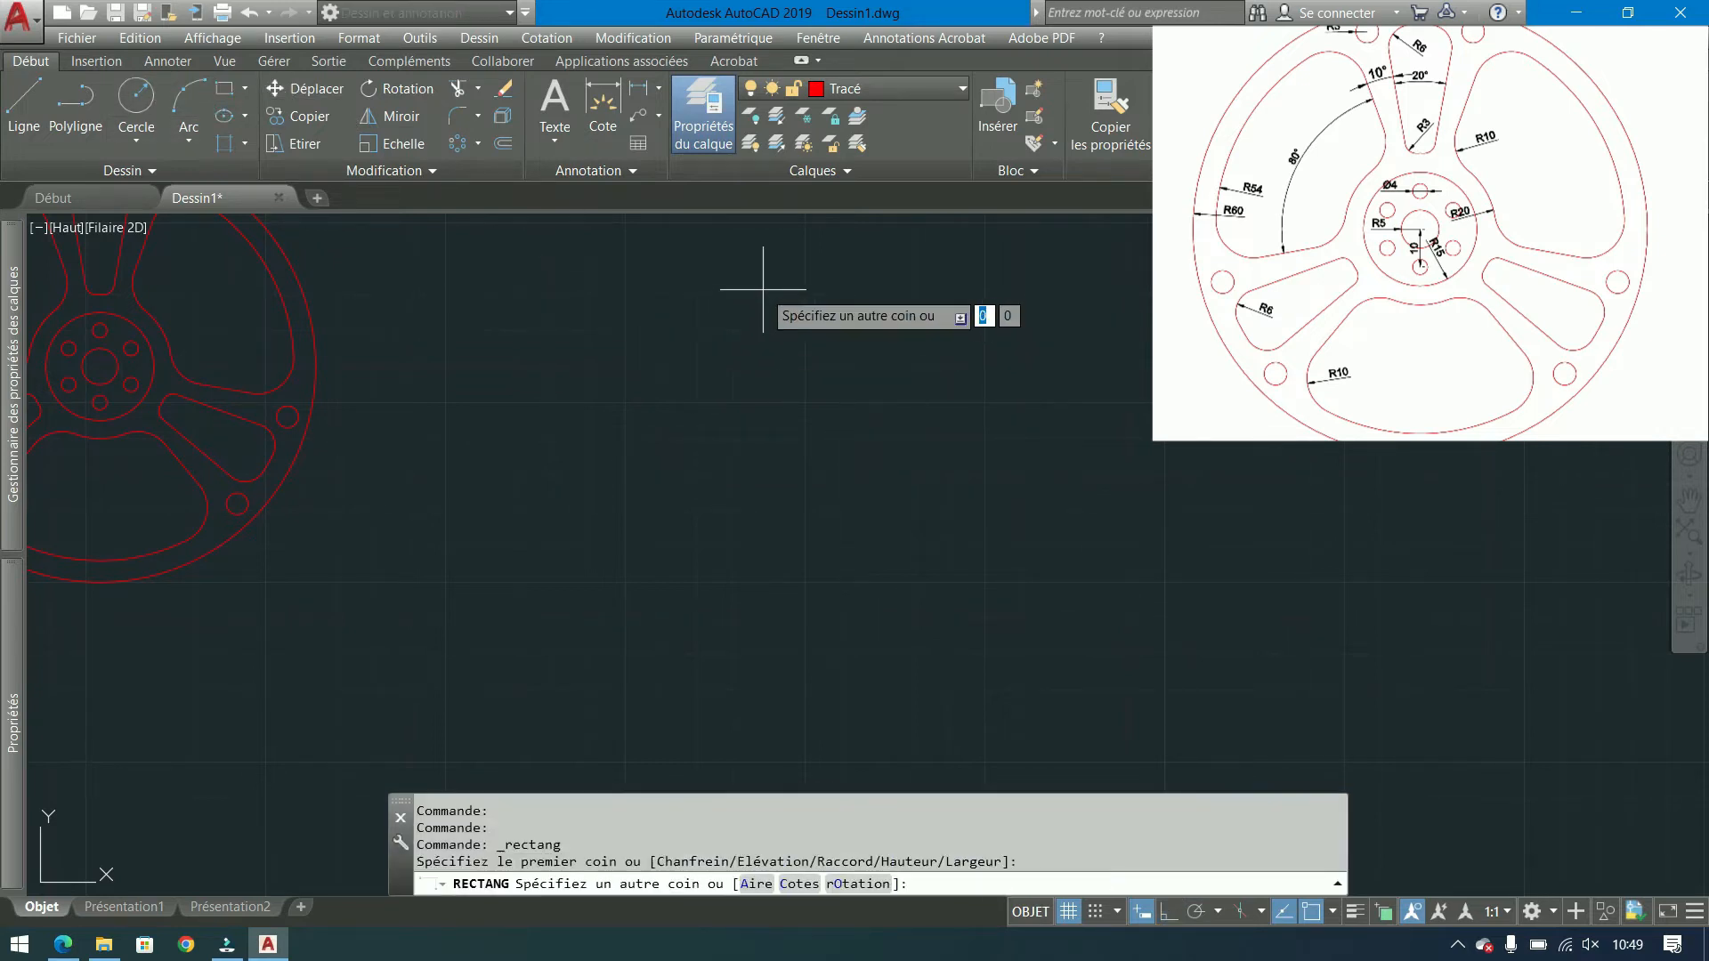
{"action": "left_click", "coordinate": [801, 386]}
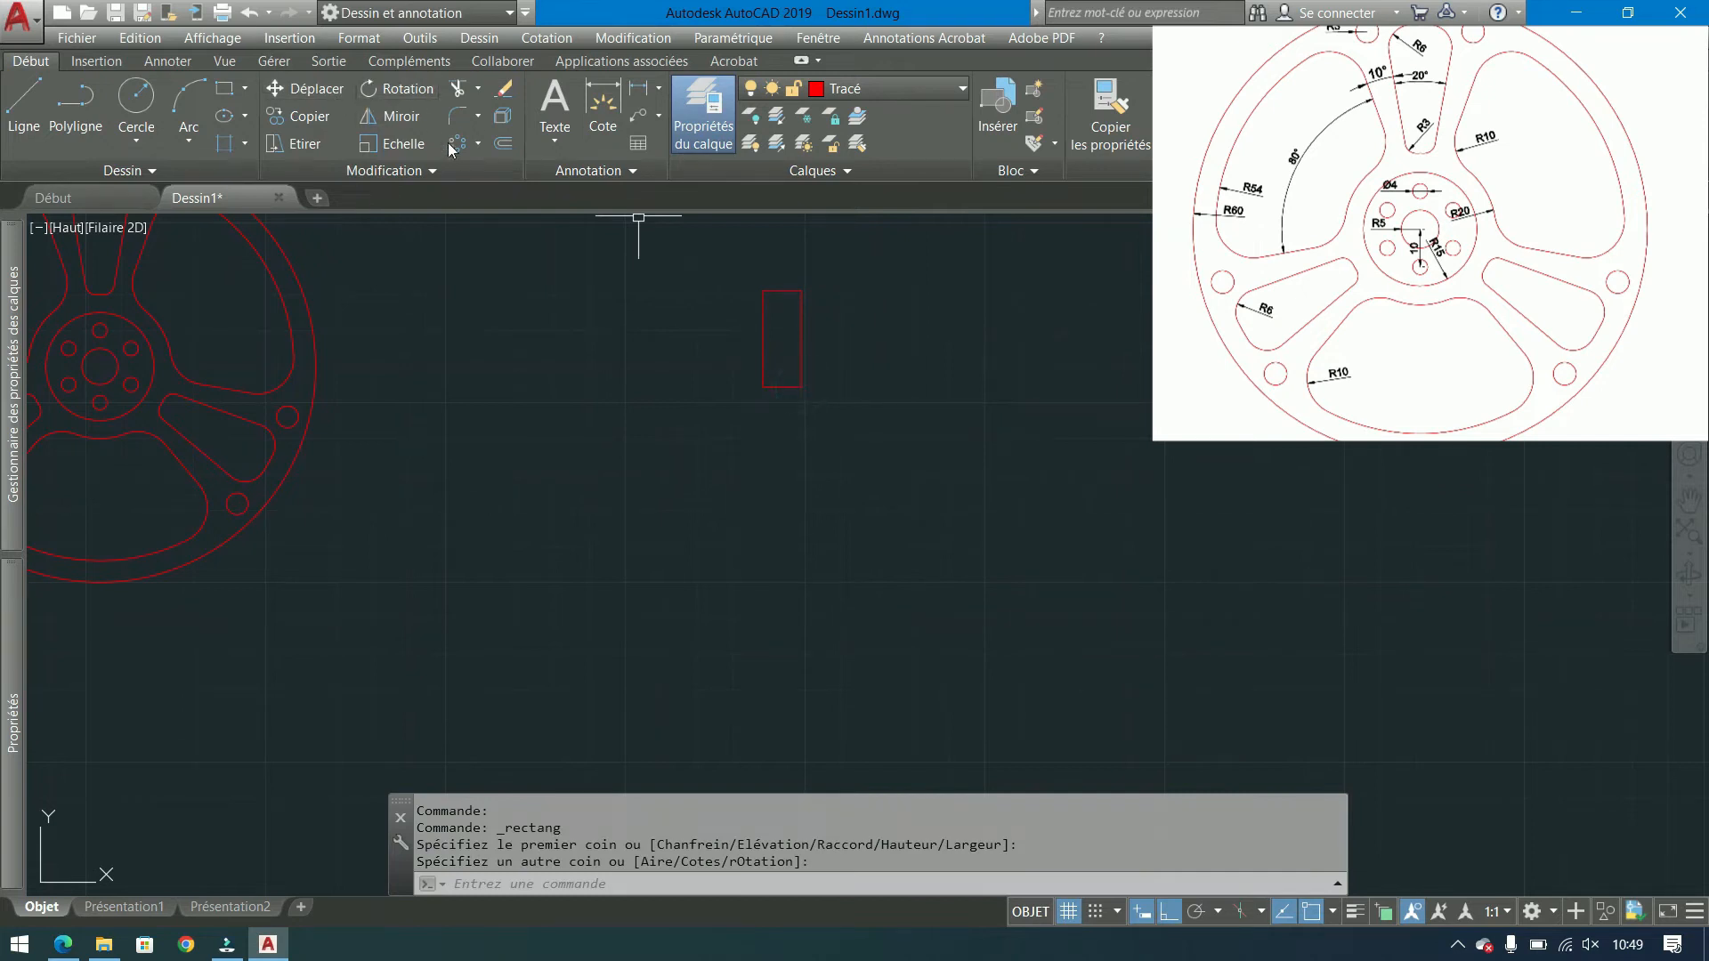
Create a polar array of the small rectangle around a centre point a short distance directly below it.
{"action": "left_click", "coordinate": [457, 143]}
{"action": "left_click", "coordinate": [870, 356]}
{"action": "left_click", "coordinate": [676, 432]}
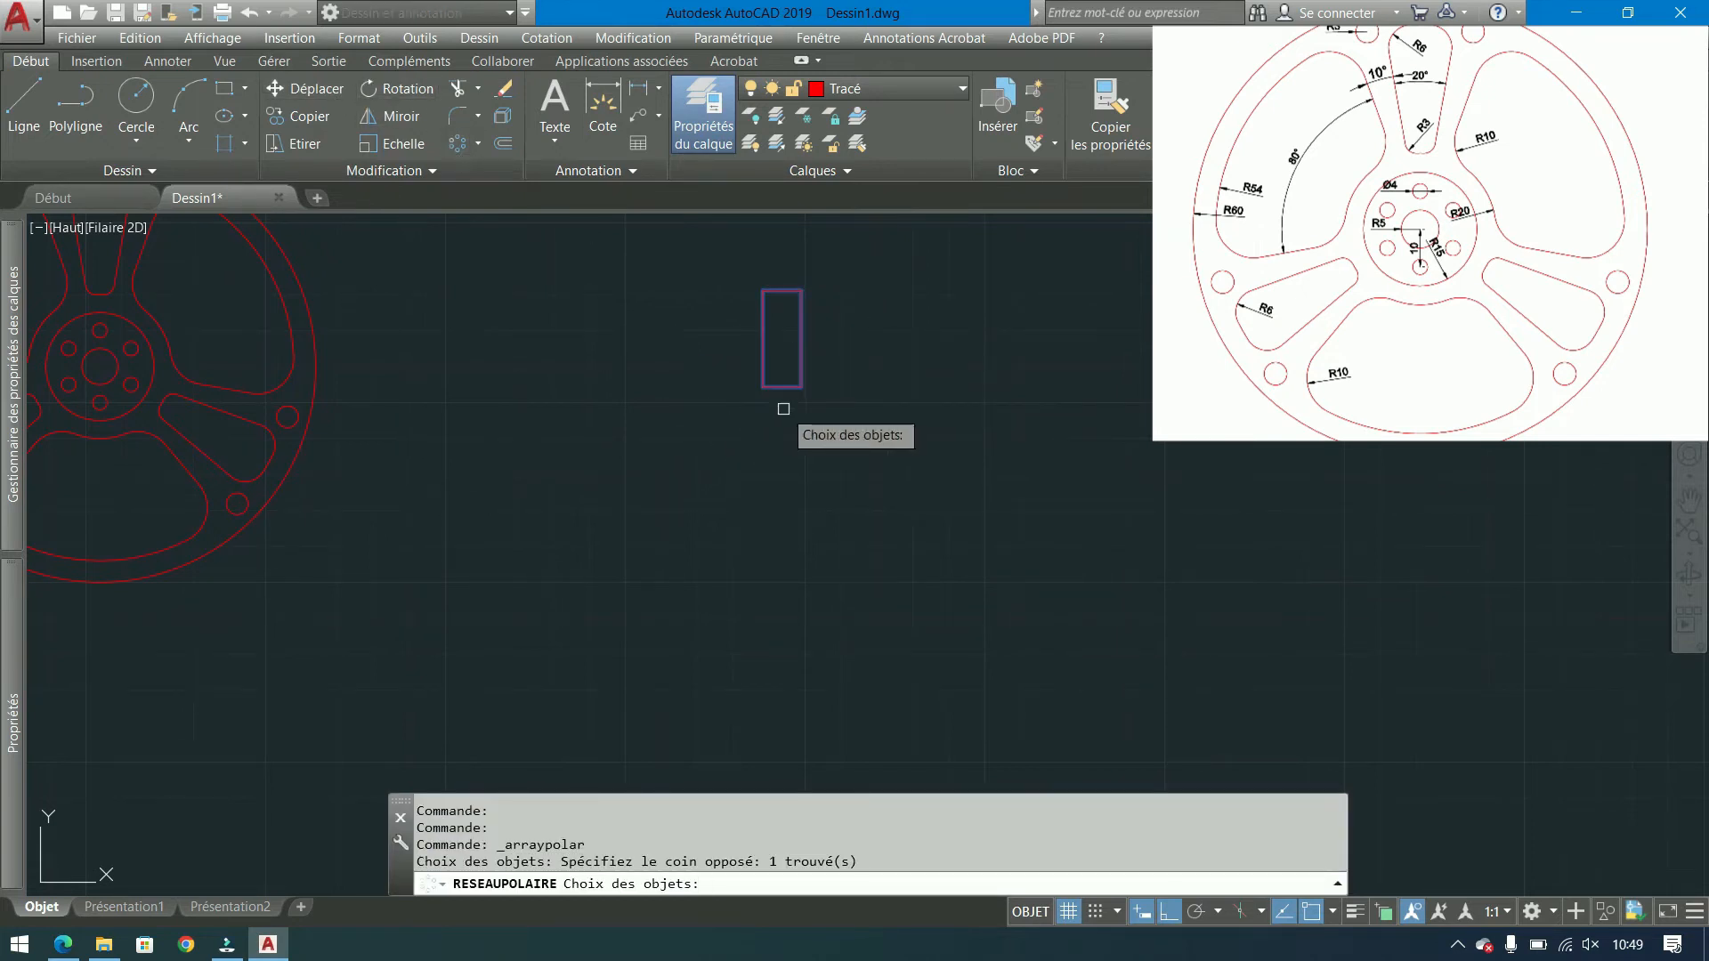
{"action": "key", "text": "Return"}
{"action": "left_click", "coordinate": [782, 483]}
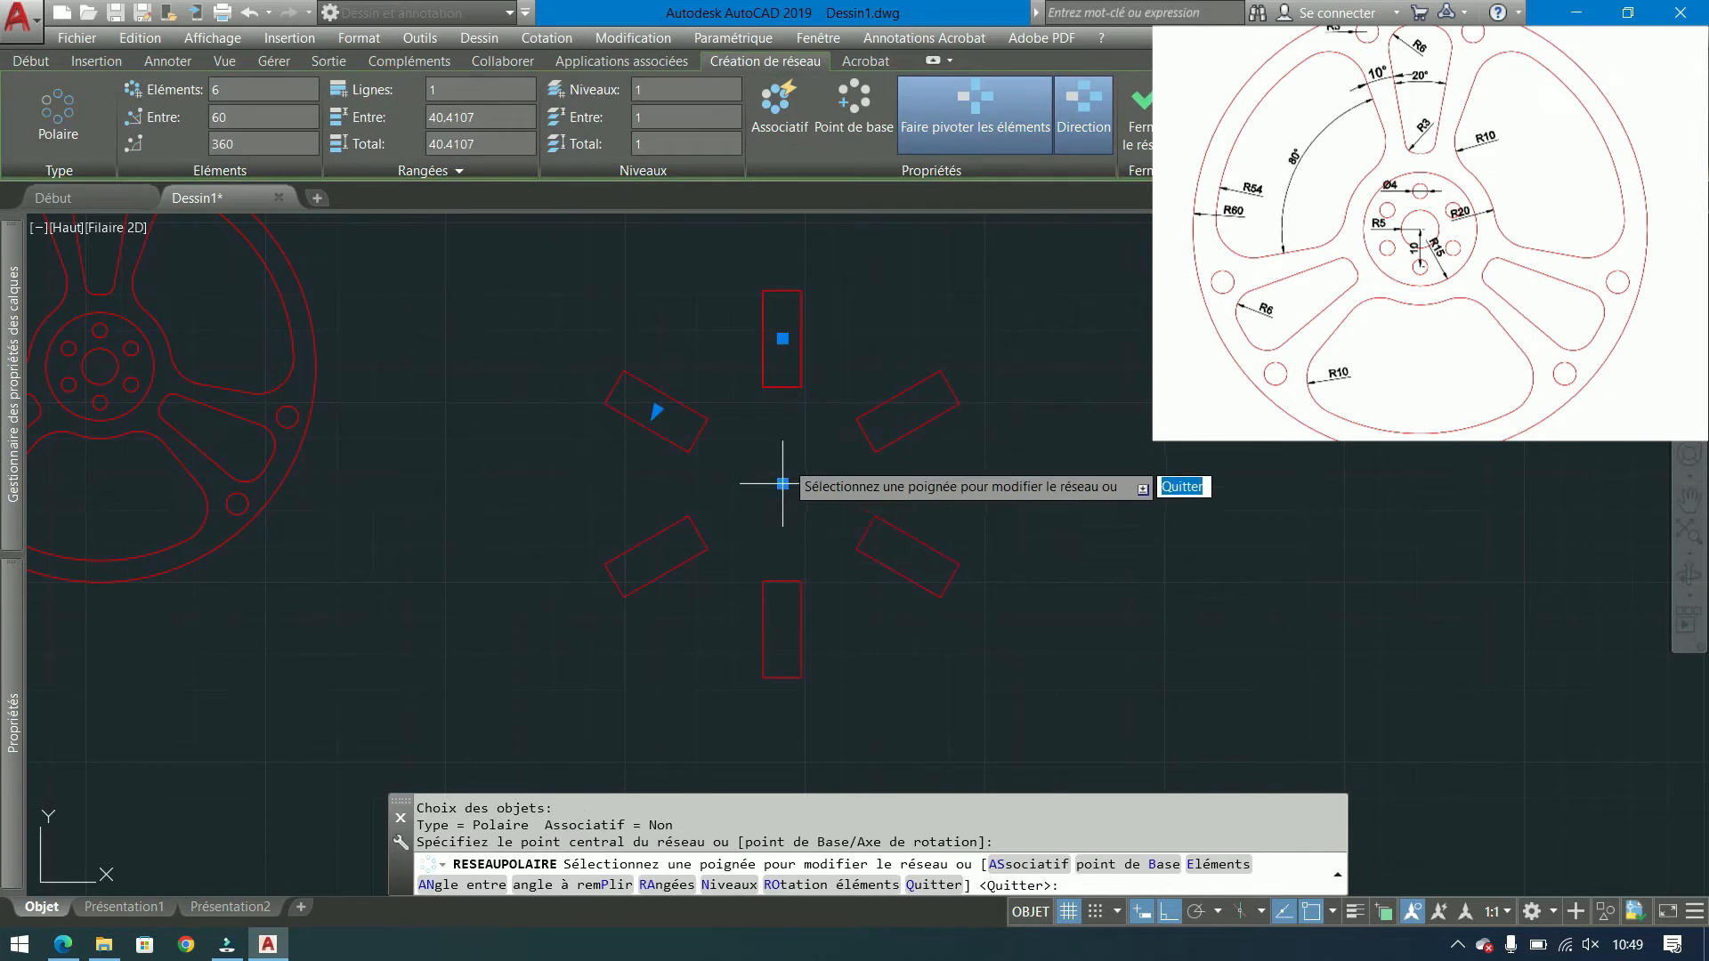
Demonstrate the polar array's item rotation and direction options by switching each one off and back on.
{"action": "left_click", "coordinate": [991, 131]}
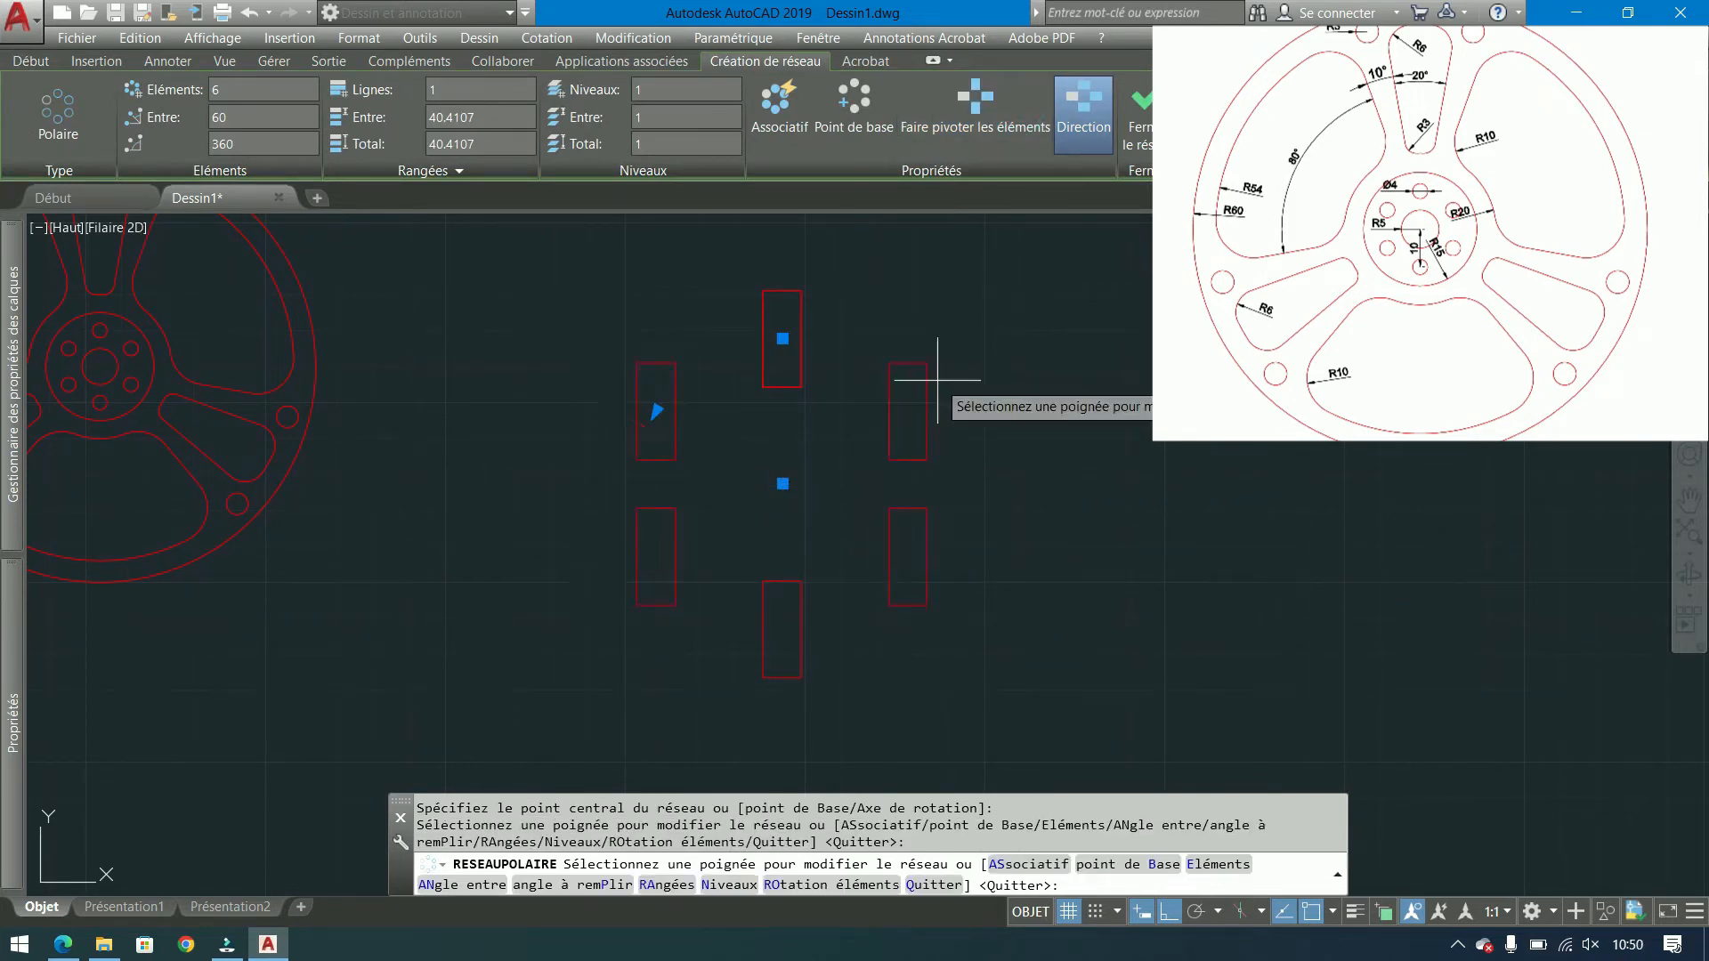
{"action": "left_click", "coordinate": [970, 115]}
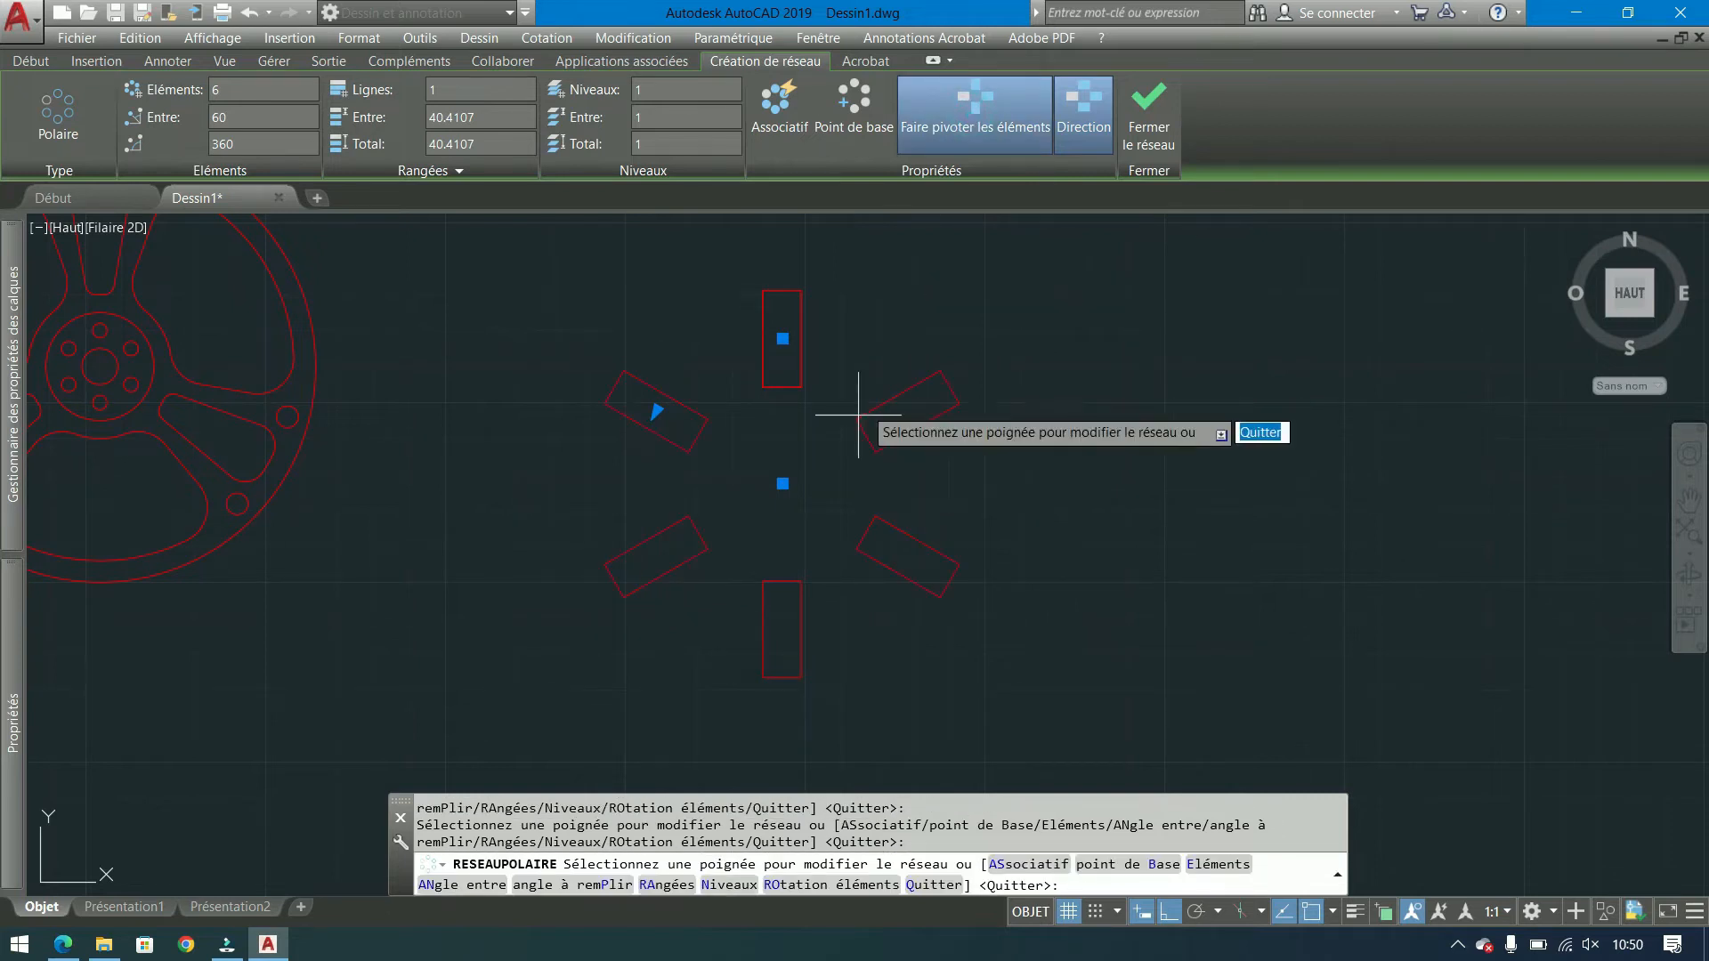
{"action": "left_click", "coordinate": [1095, 135]}
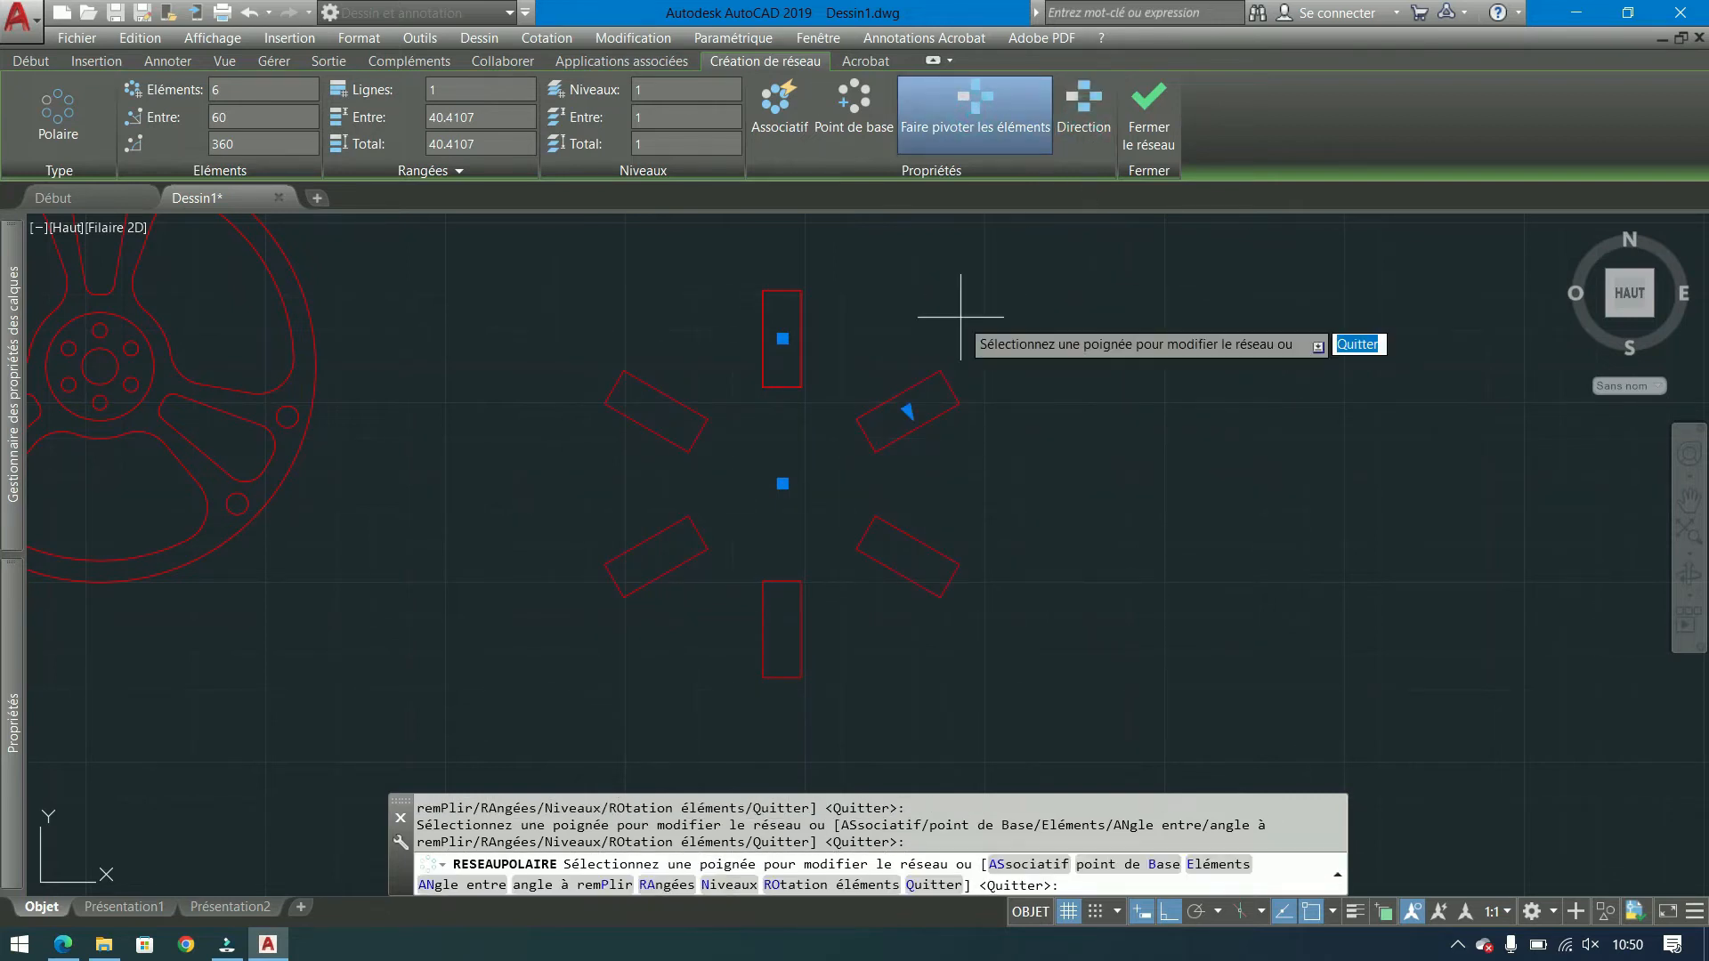
{"action": "left_click", "coordinate": [1100, 120]}
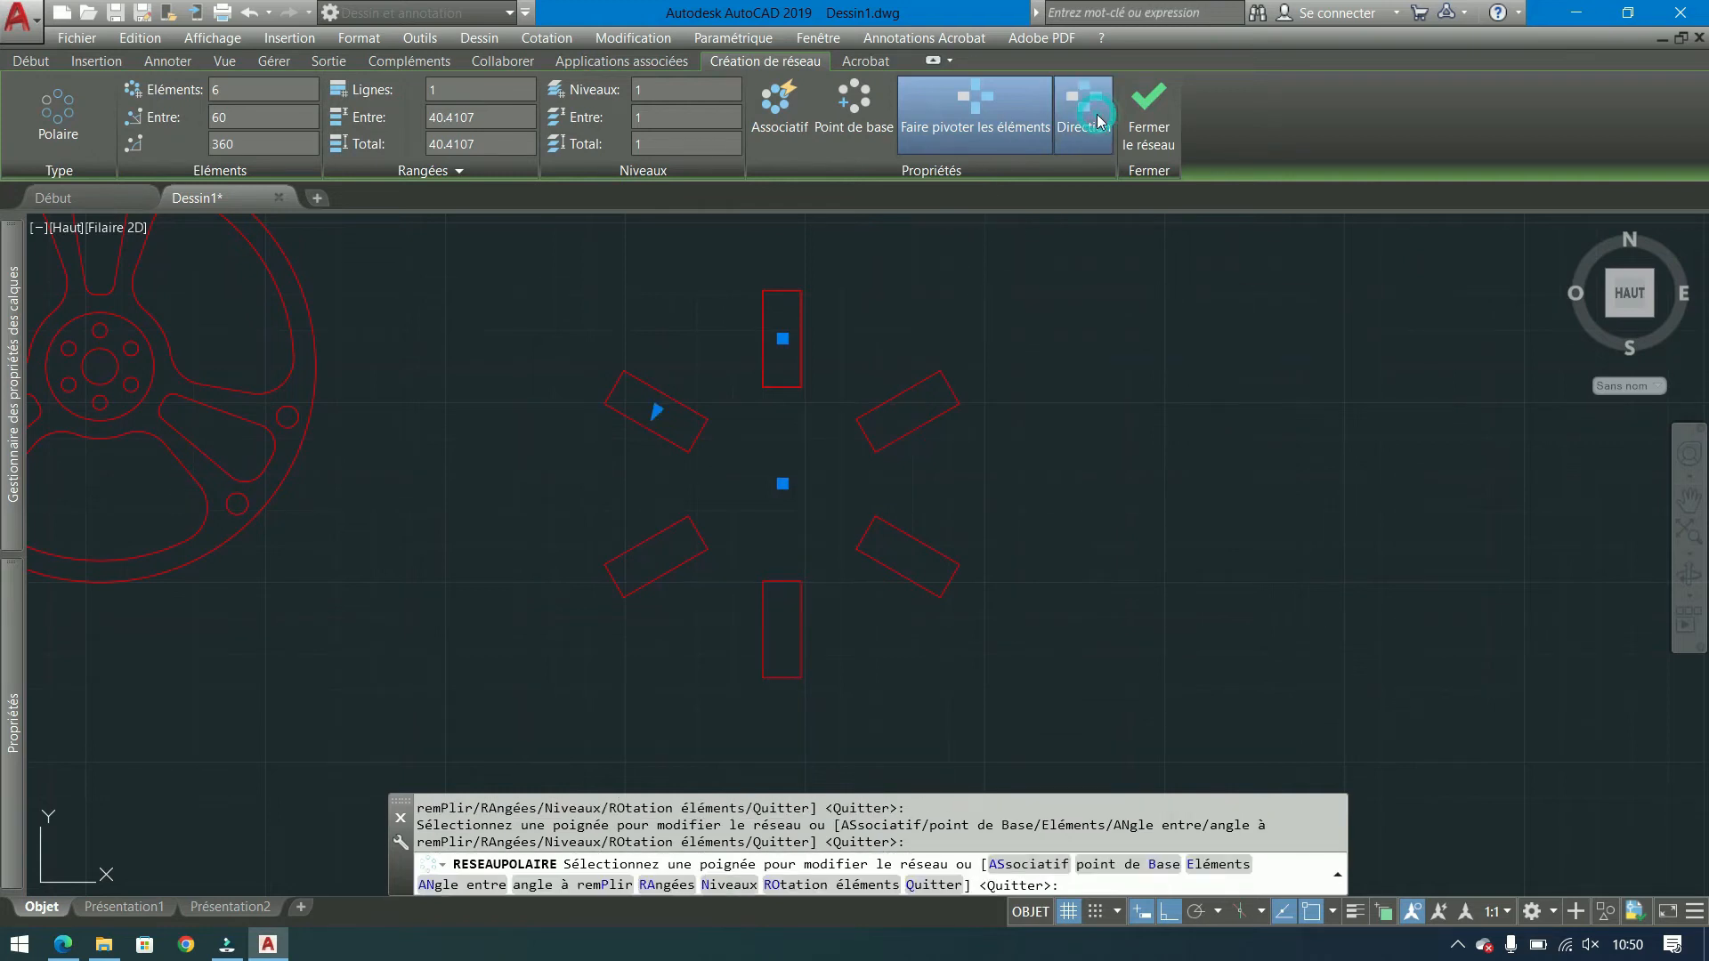
{"action": "left_click", "coordinate": [1091, 121]}
{"action": "left_click", "coordinate": [1091, 121]}
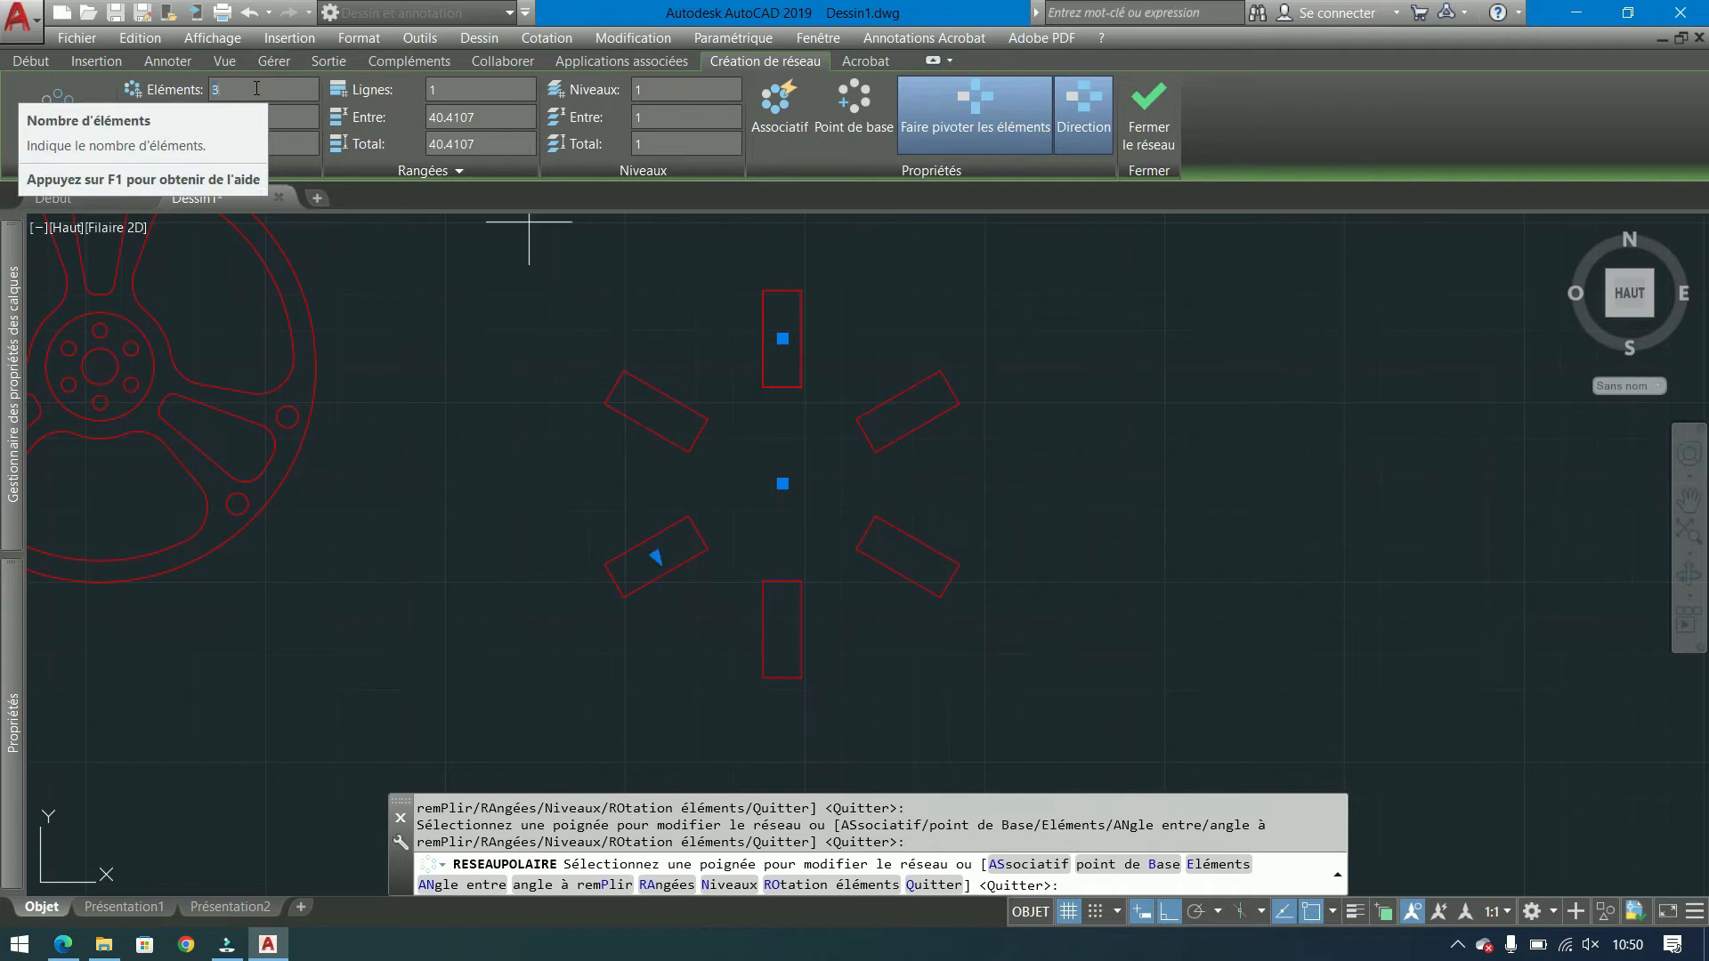
Set the rectangle's polar array to 3 elements with a fill angle of 180°.
{"action": "left_click", "coordinate": [249, 122]}
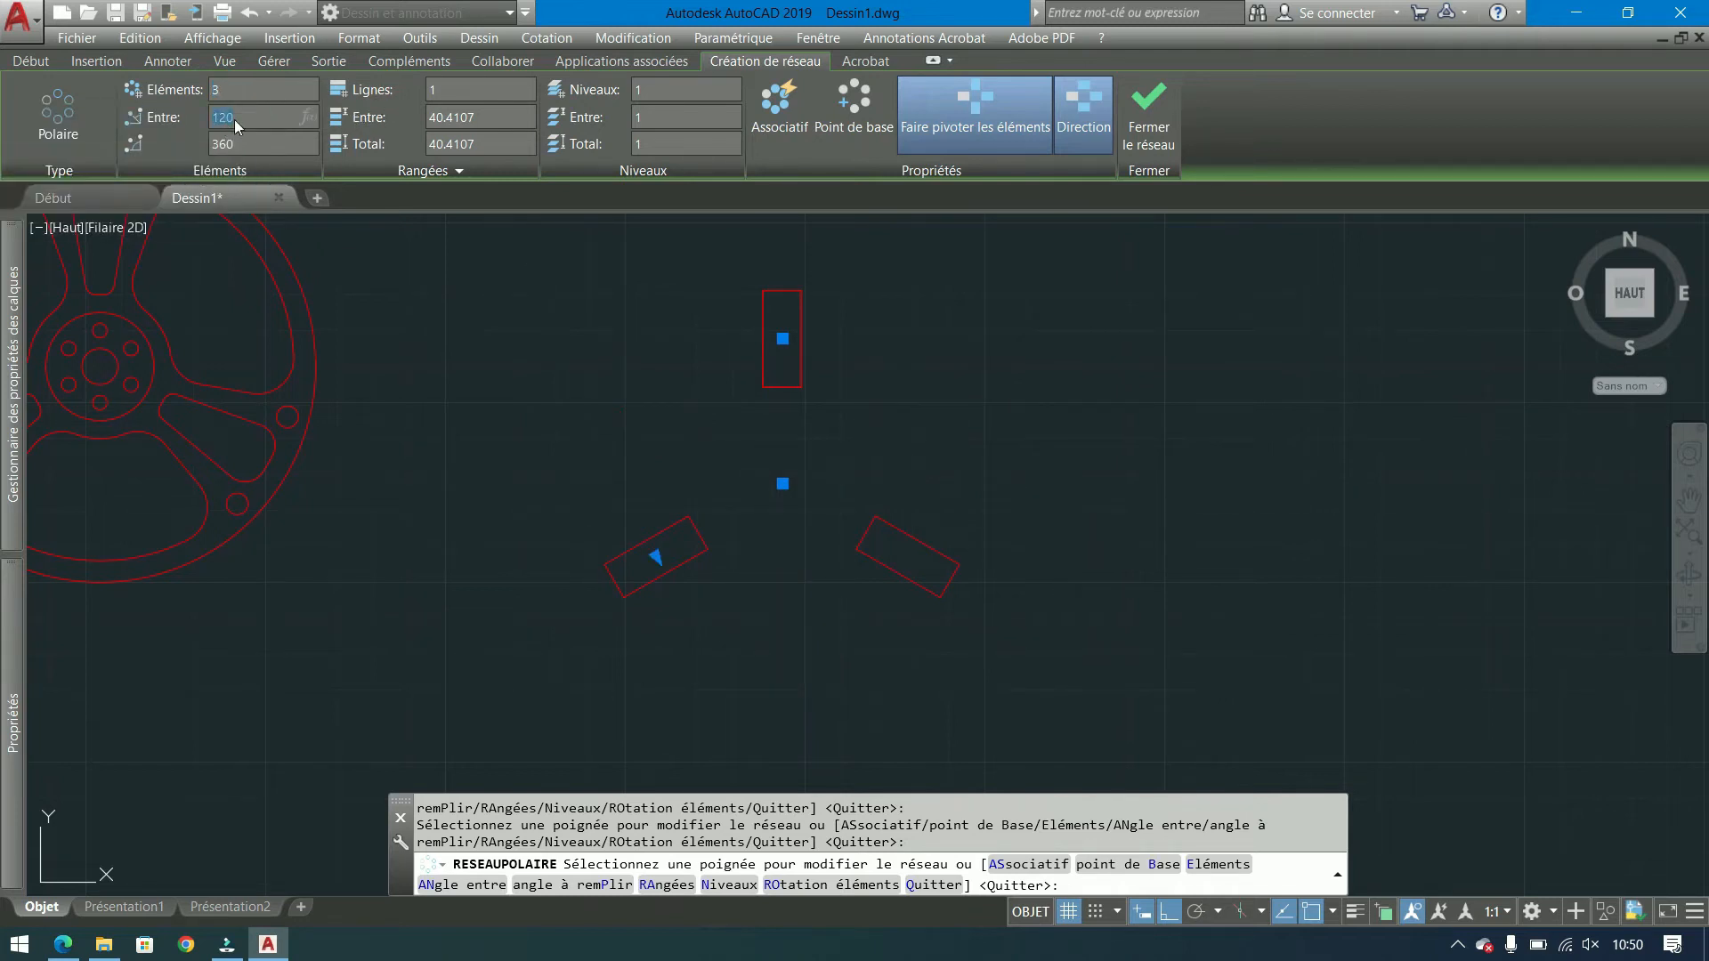
{"action": "left_click", "coordinate": [241, 144]}
{"action": "type", "text": "180"}
{"action": "key", "text": "Return"}
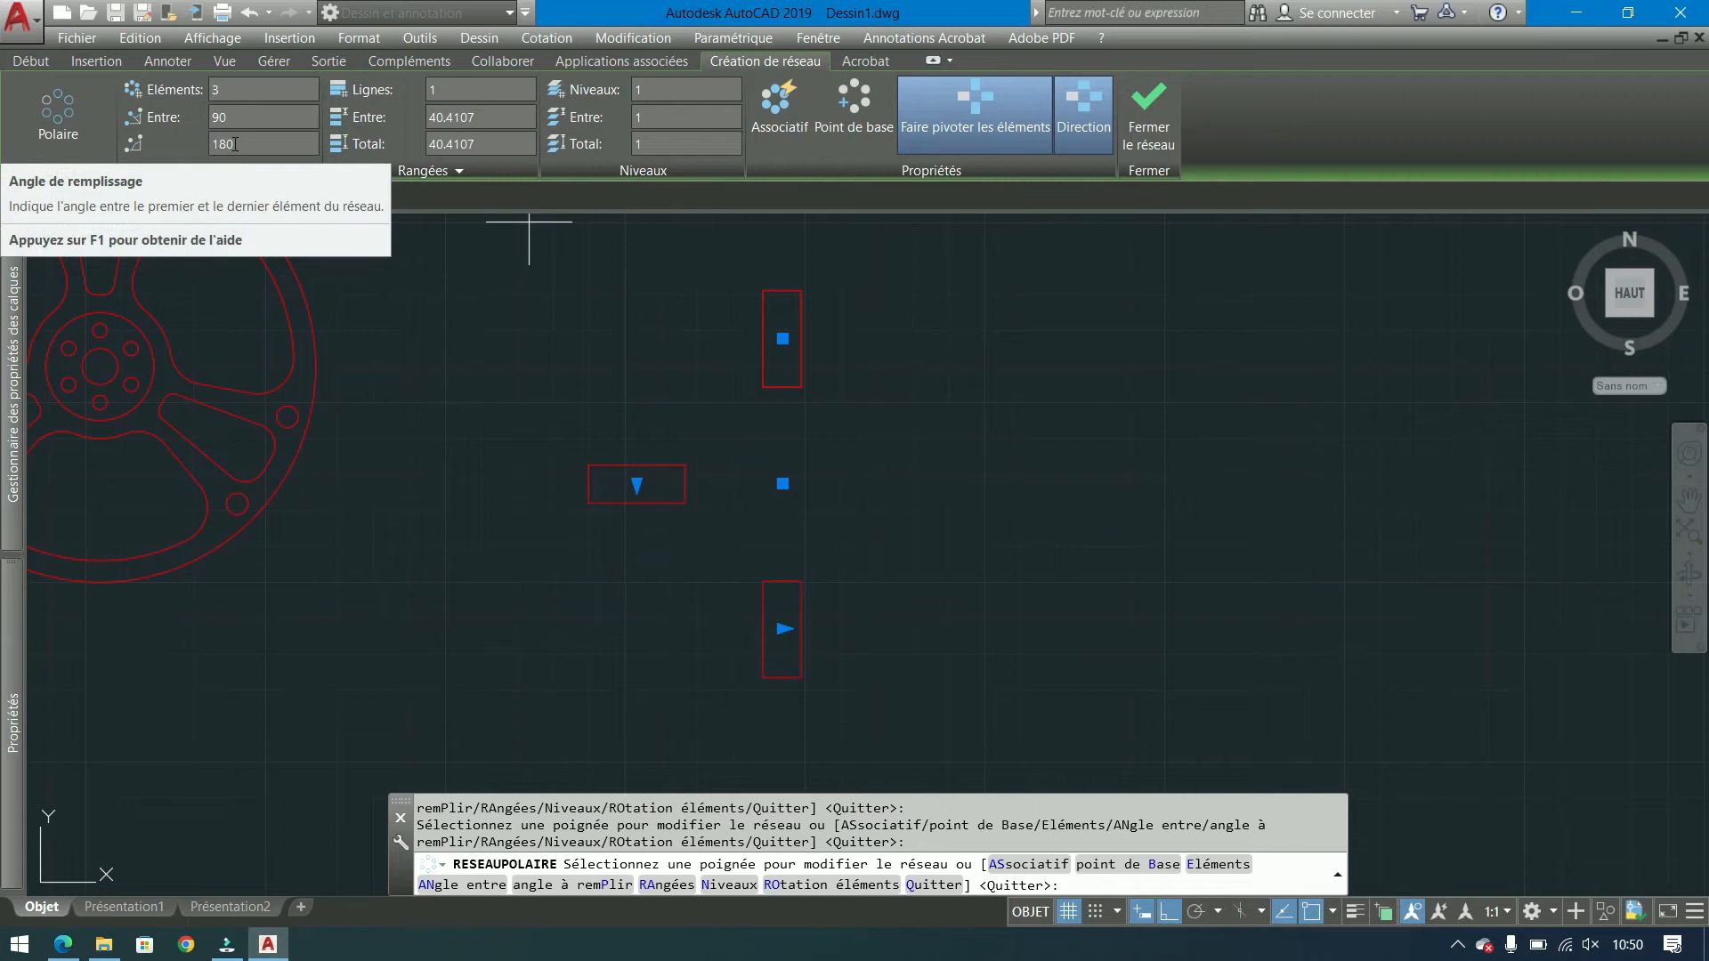
Set the three-element array's fill angle back to 360°.
{"action": "left_click", "coordinate": [243, 139]}
{"action": "type", "text": "360"}
{"action": "key", "text": "Return"}
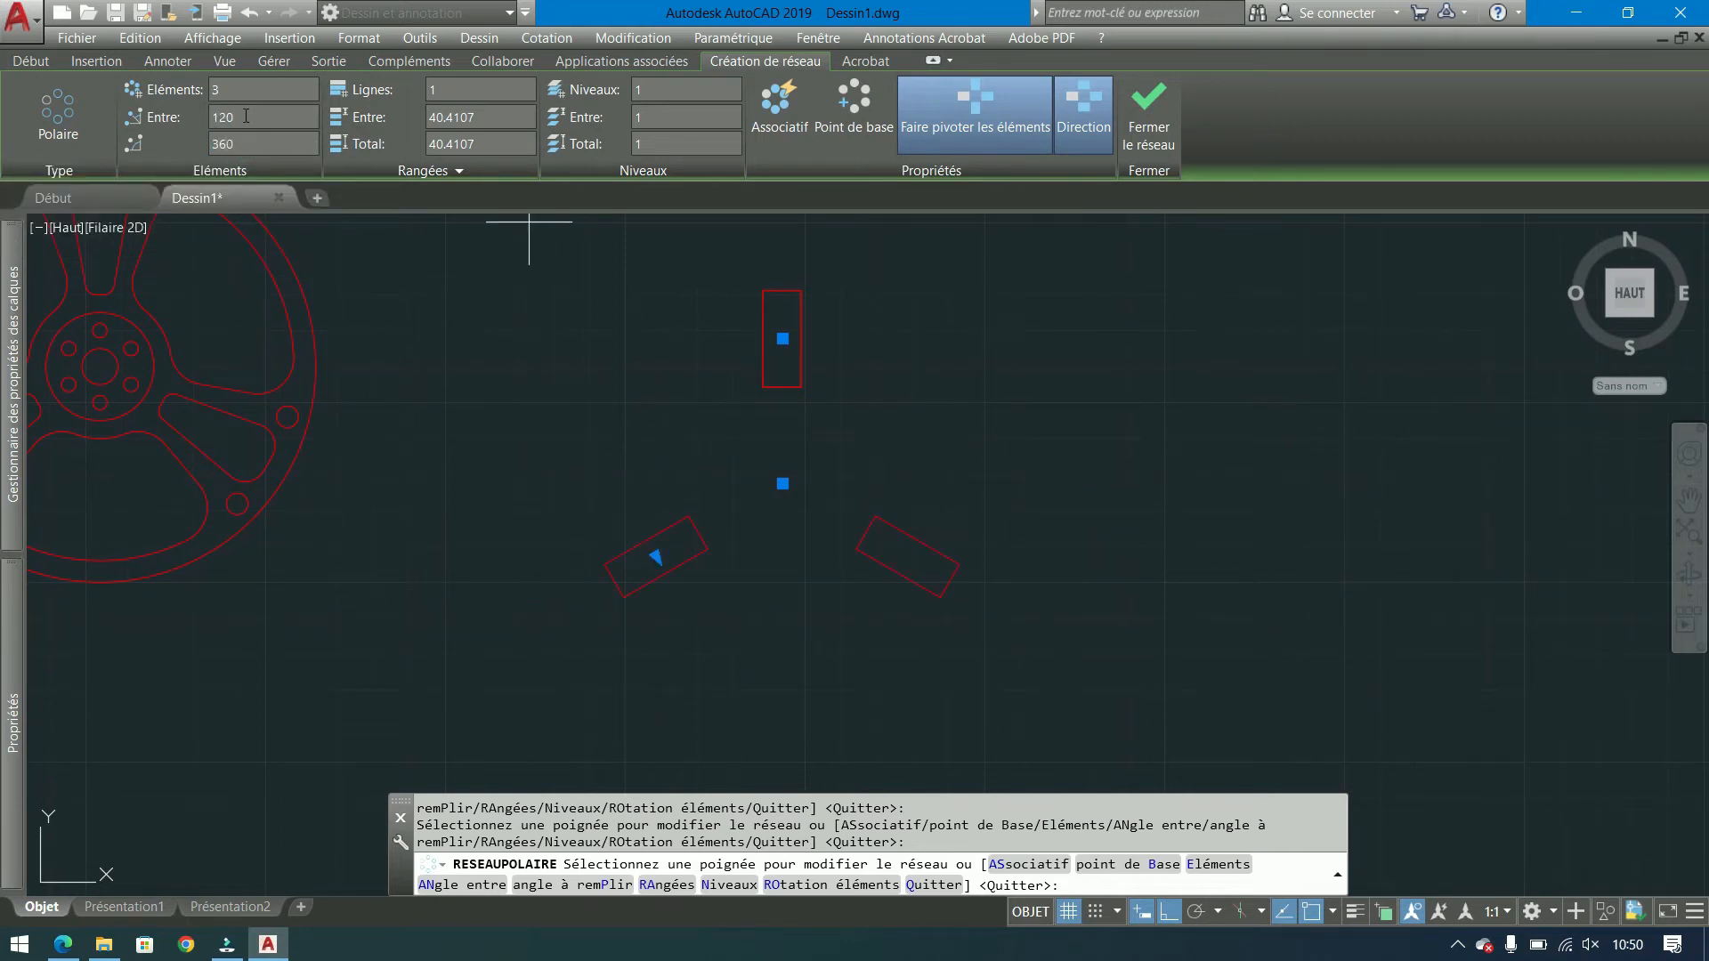
Set the angle between the three elements to 90°, then return the fill angle to 360°.
{"action": "type", "text": "90"}
{"action": "key", "text": "Return"}
{"action": "left_click", "coordinate": [261, 144]}
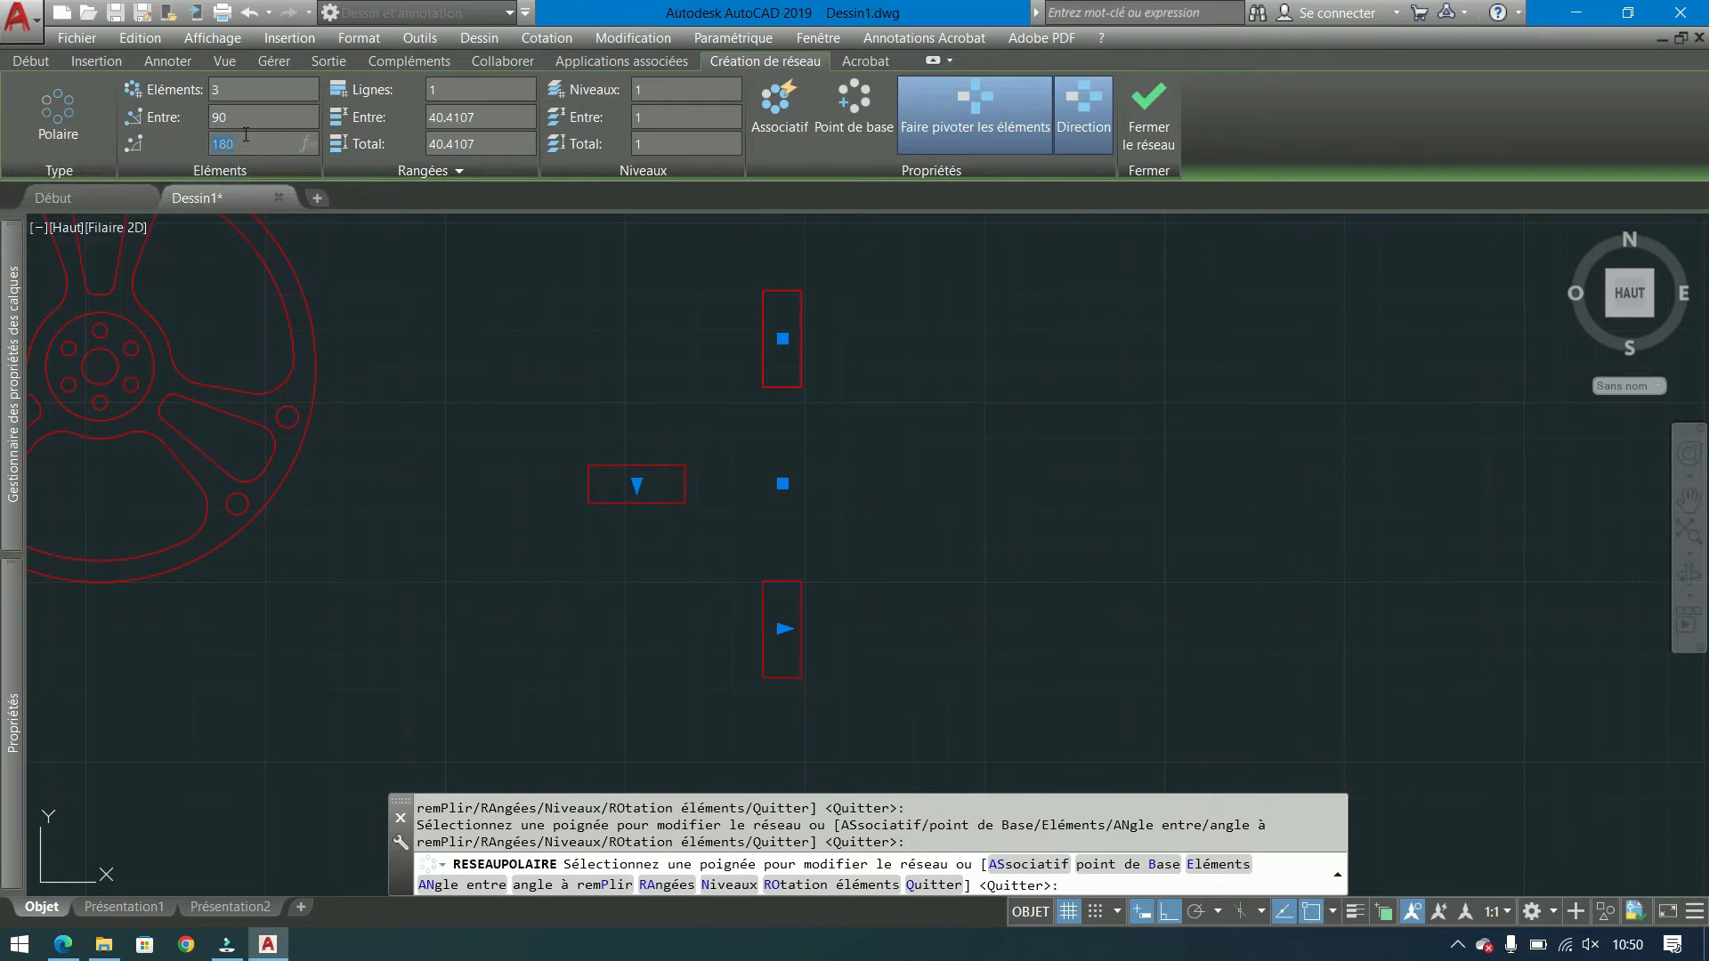
{"action": "type", "text": "360"}
{"action": "key", "text": "Return"}
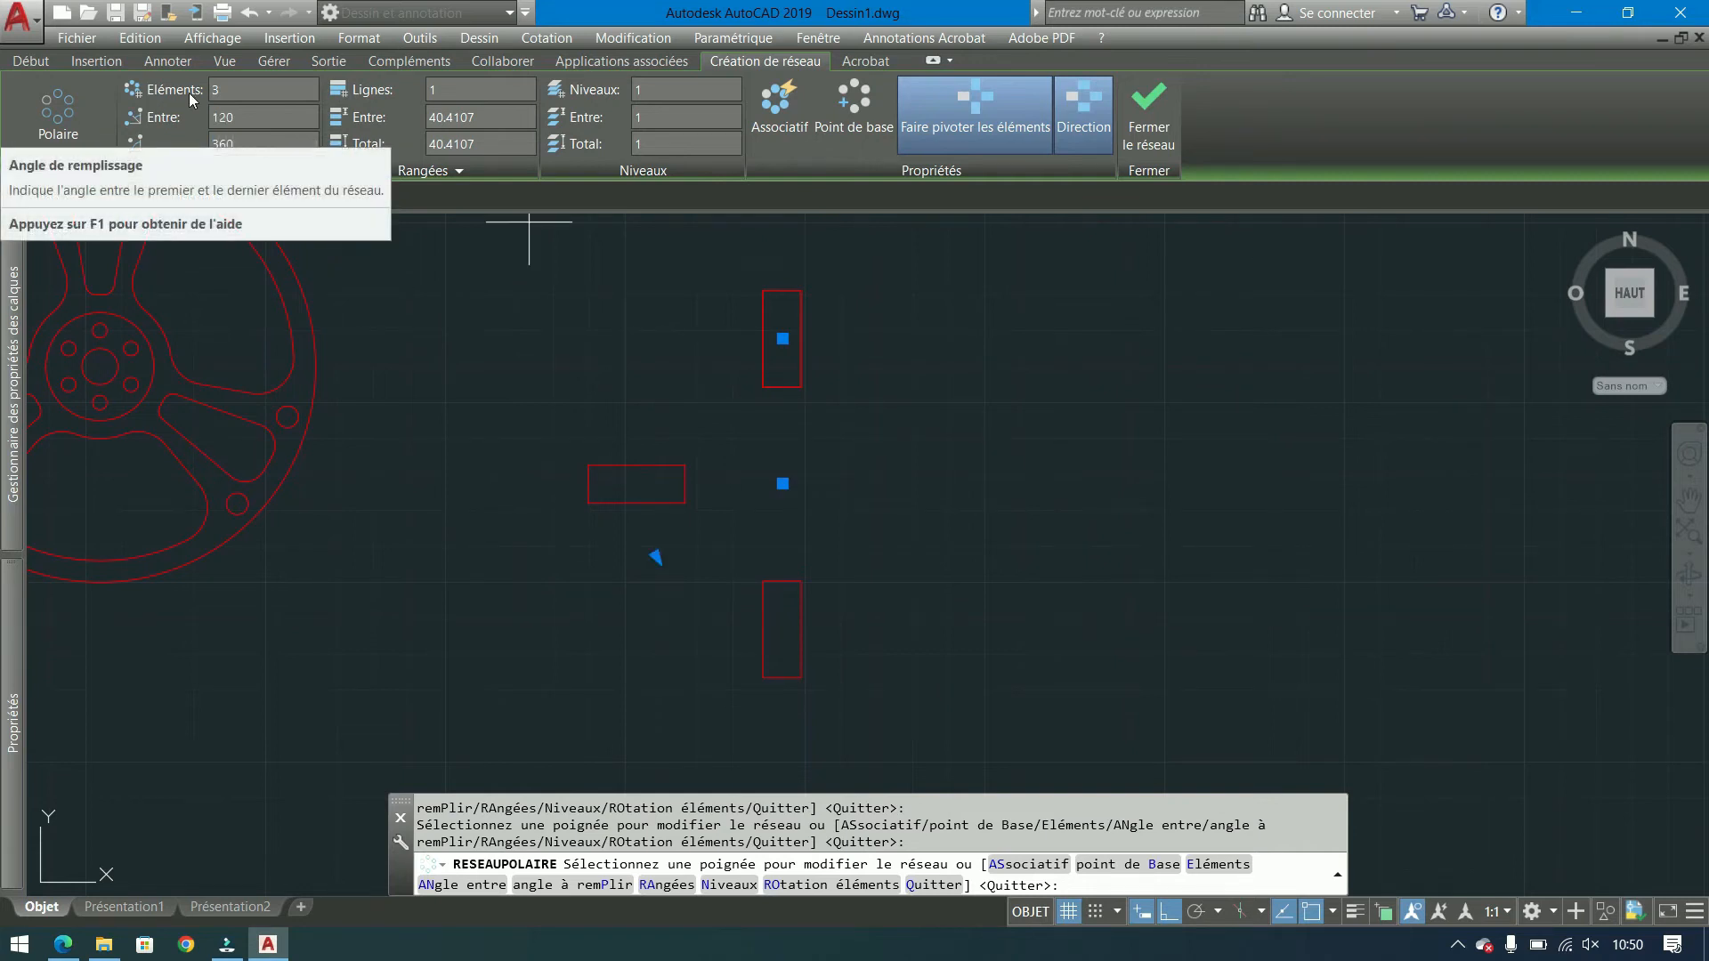
Set the polar array's number of elements back to 6.
{"action": "left_click", "coordinate": [260, 112]}
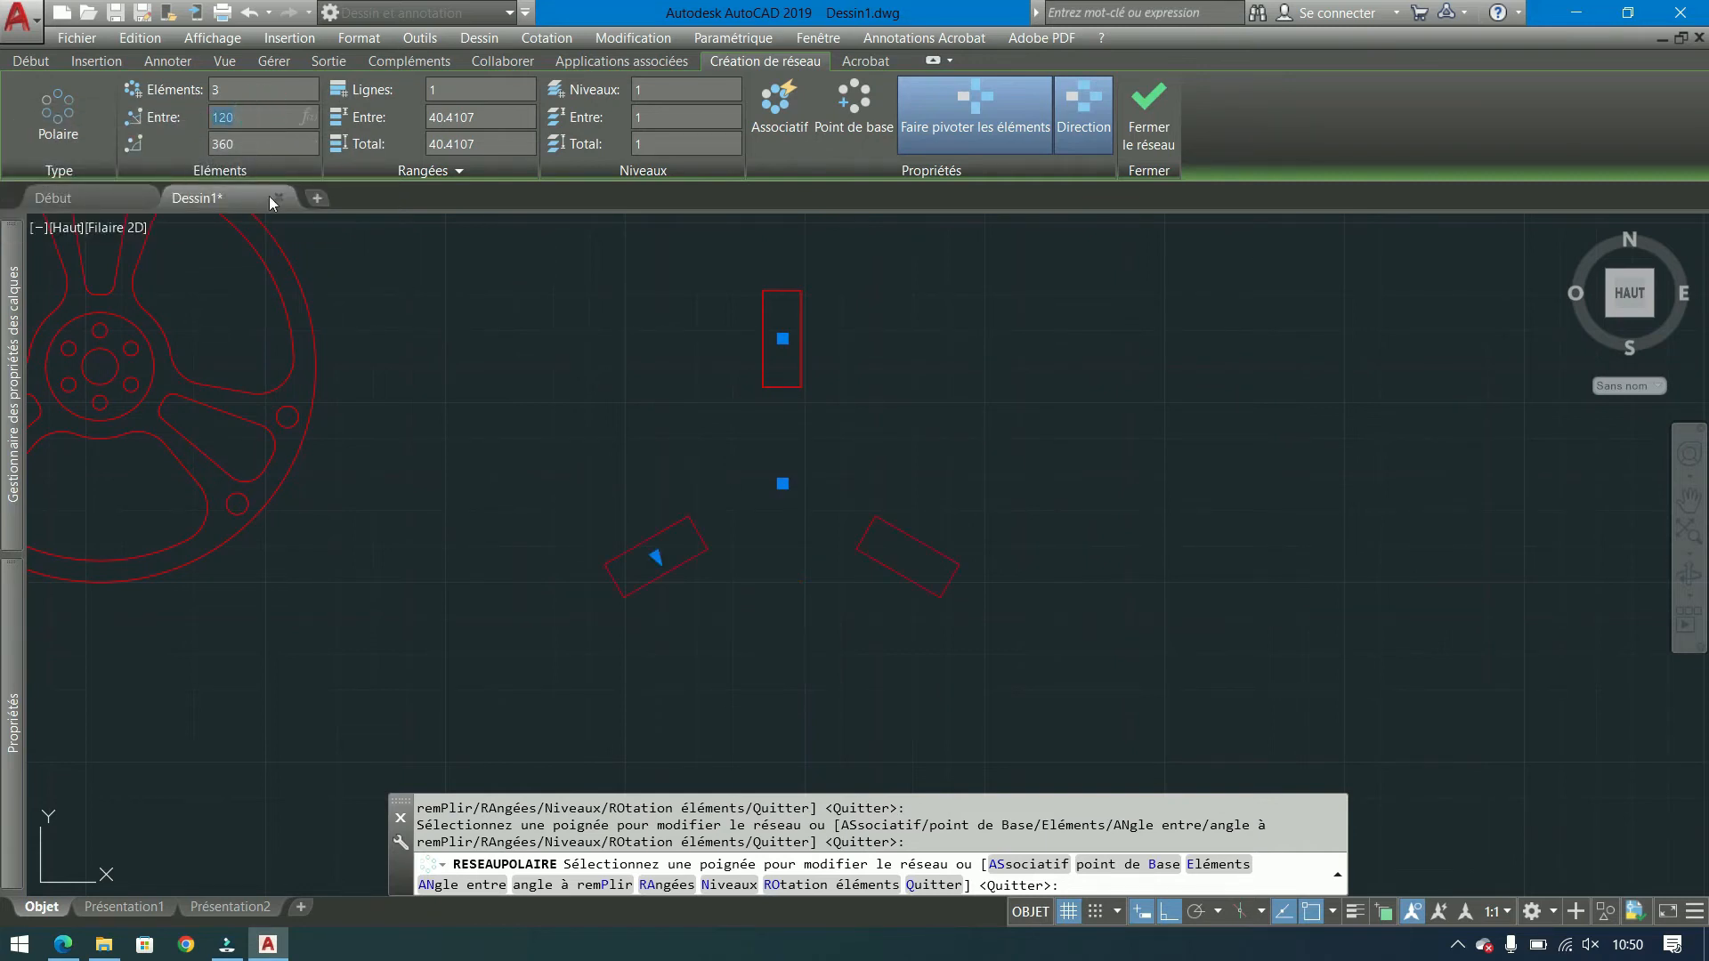
{"action": "left_click", "coordinate": [233, 89]}
{"action": "type", "text": "6"}
{"action": "key", "text": "Return"}
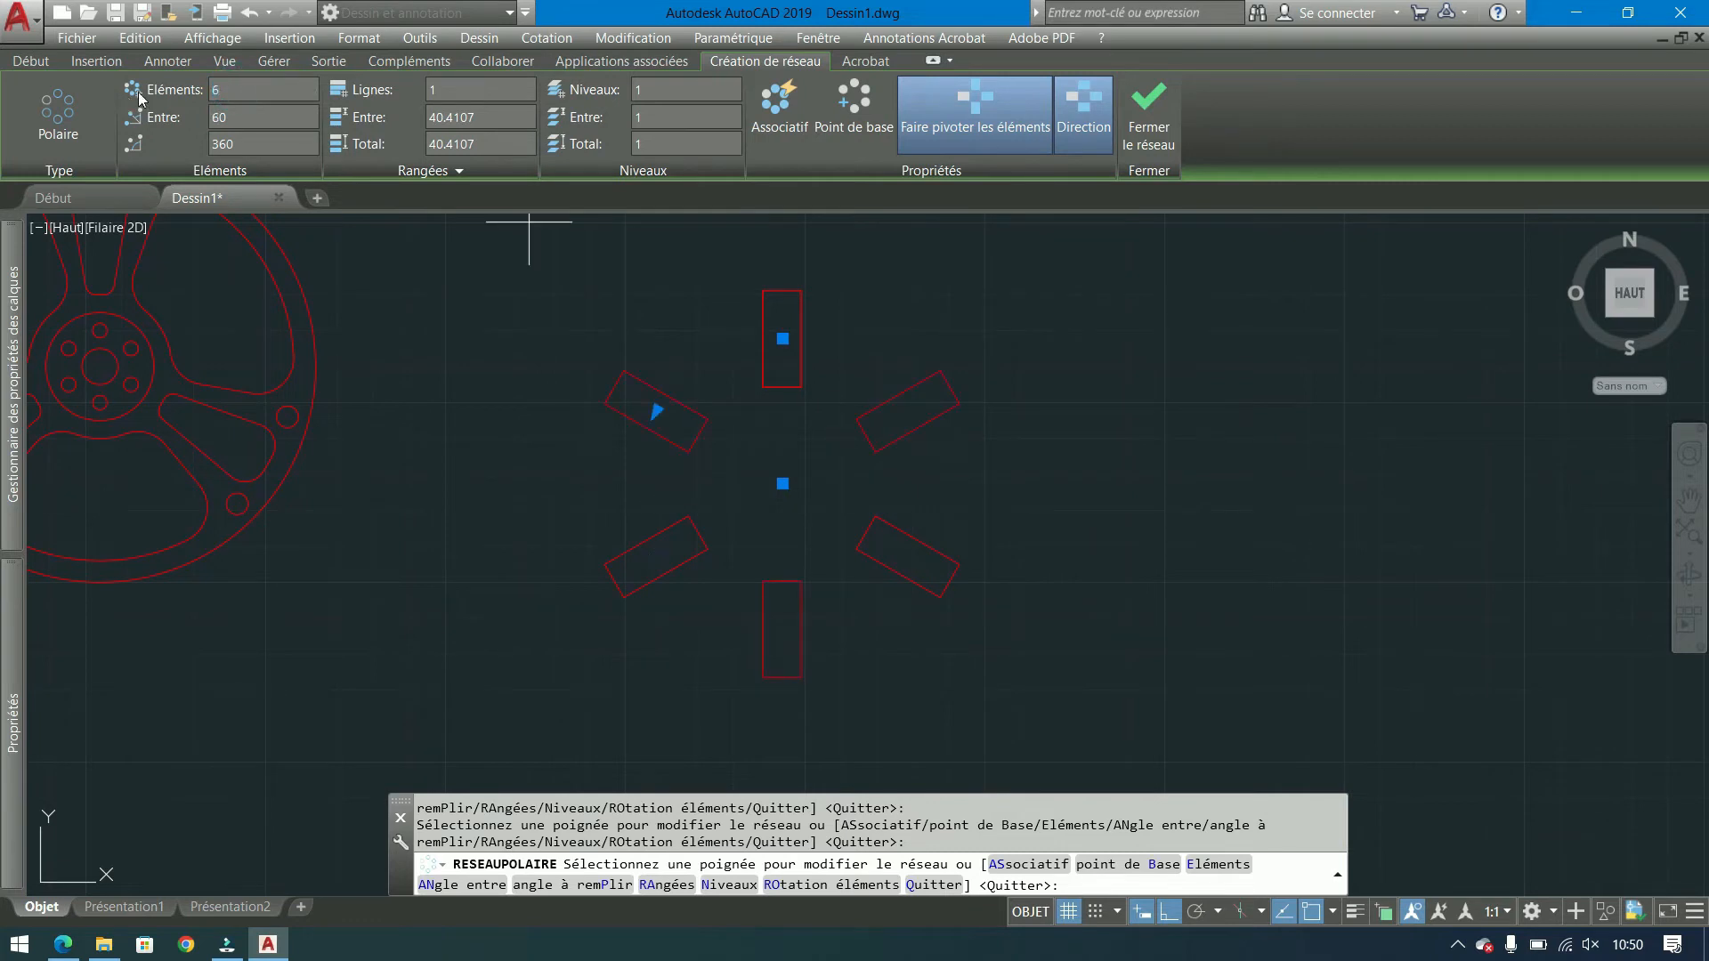
Set the polar array to 3 rows with a spacing of 60 between rows.
{"action": "left_click", "coordinate": [485, 96]}
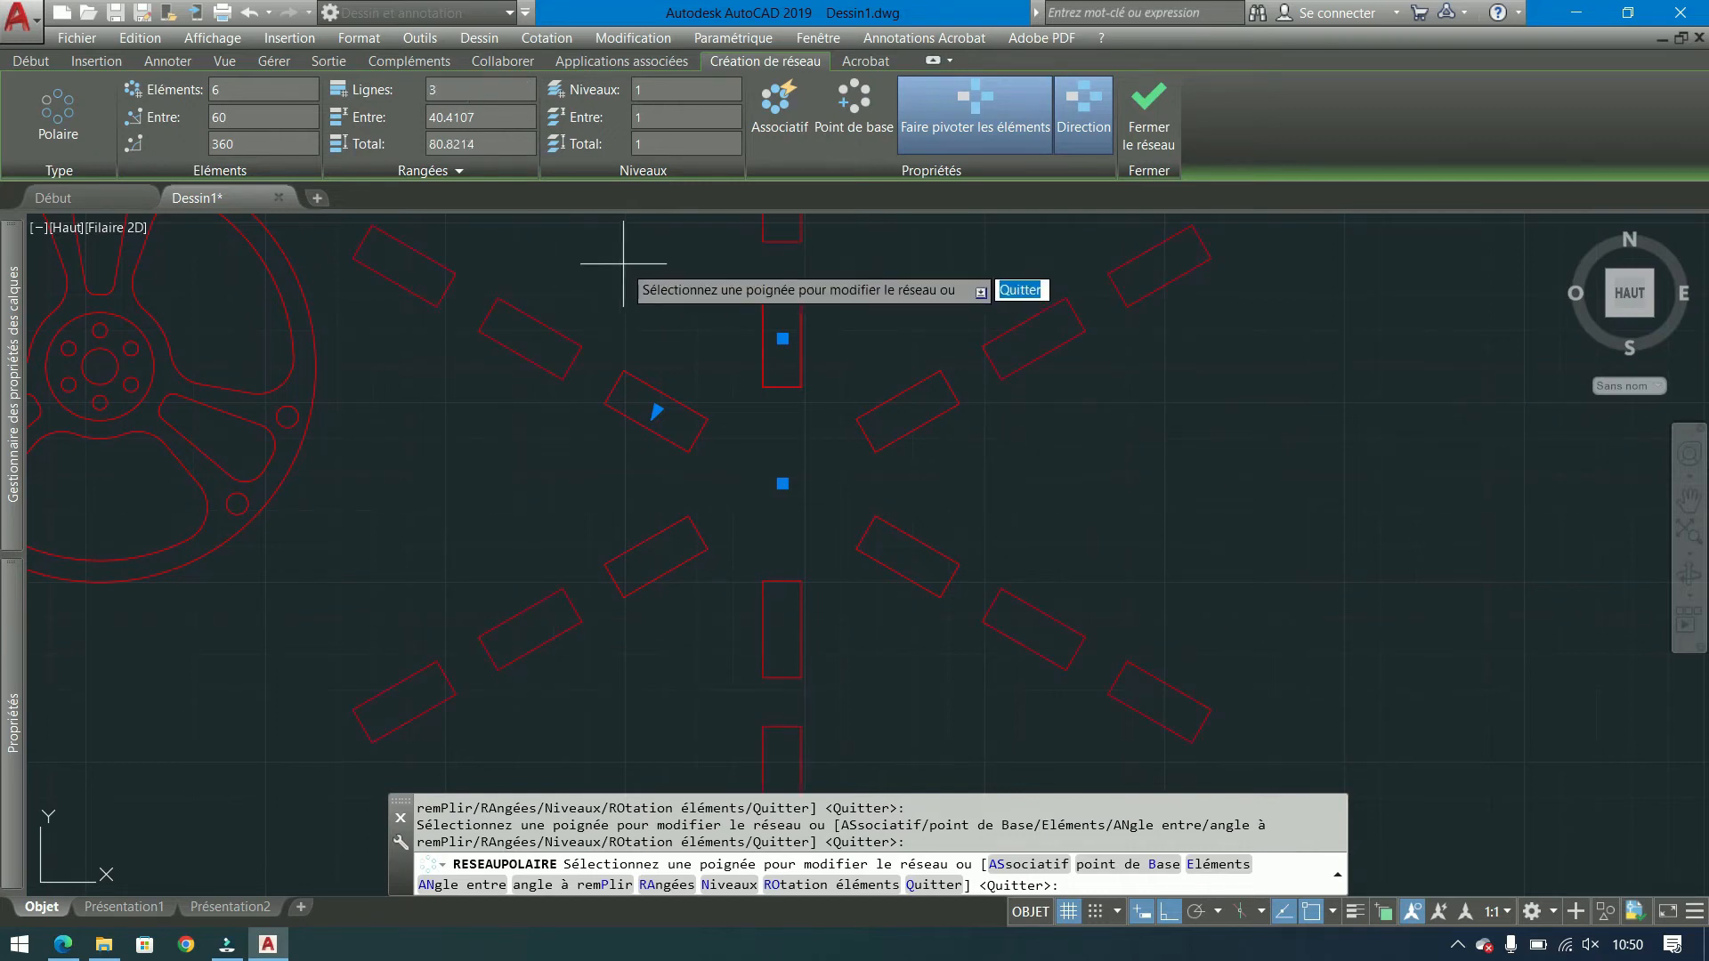
{"action": "left_click", "coordinate": [494, 118]}
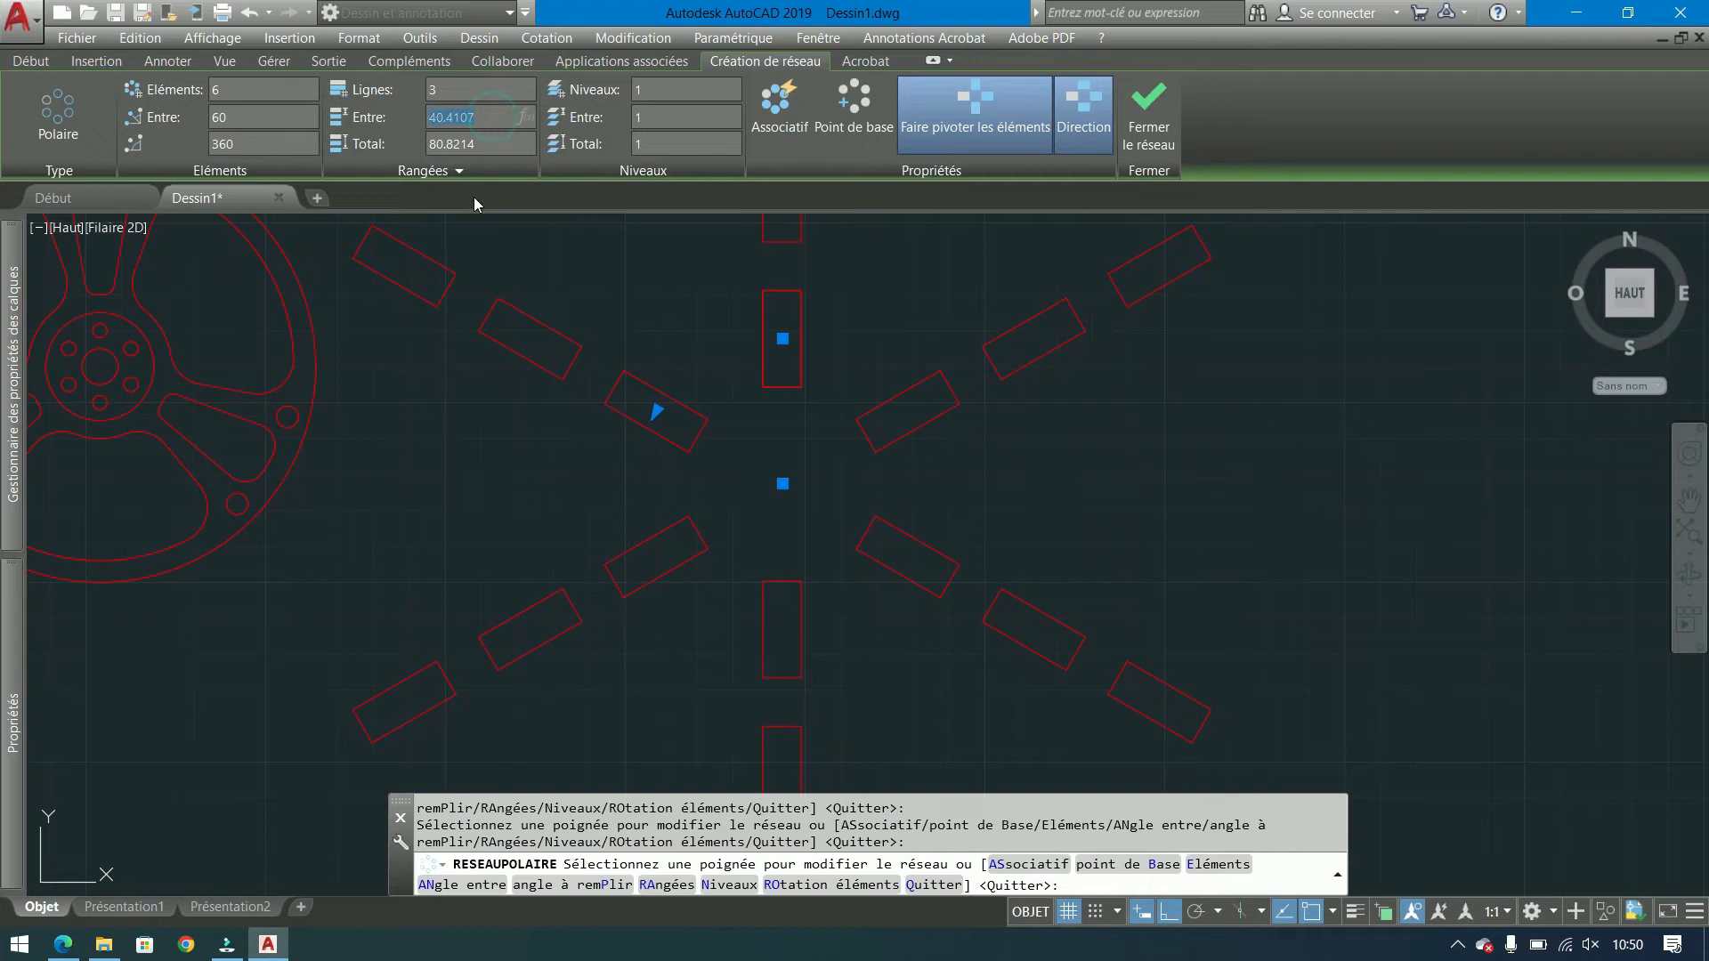
{"action": "type", "text": "60"}
{"action": "scroll", "coordinate": [653, 461], "scroll_direction": "down", "scroll_amount": 5}
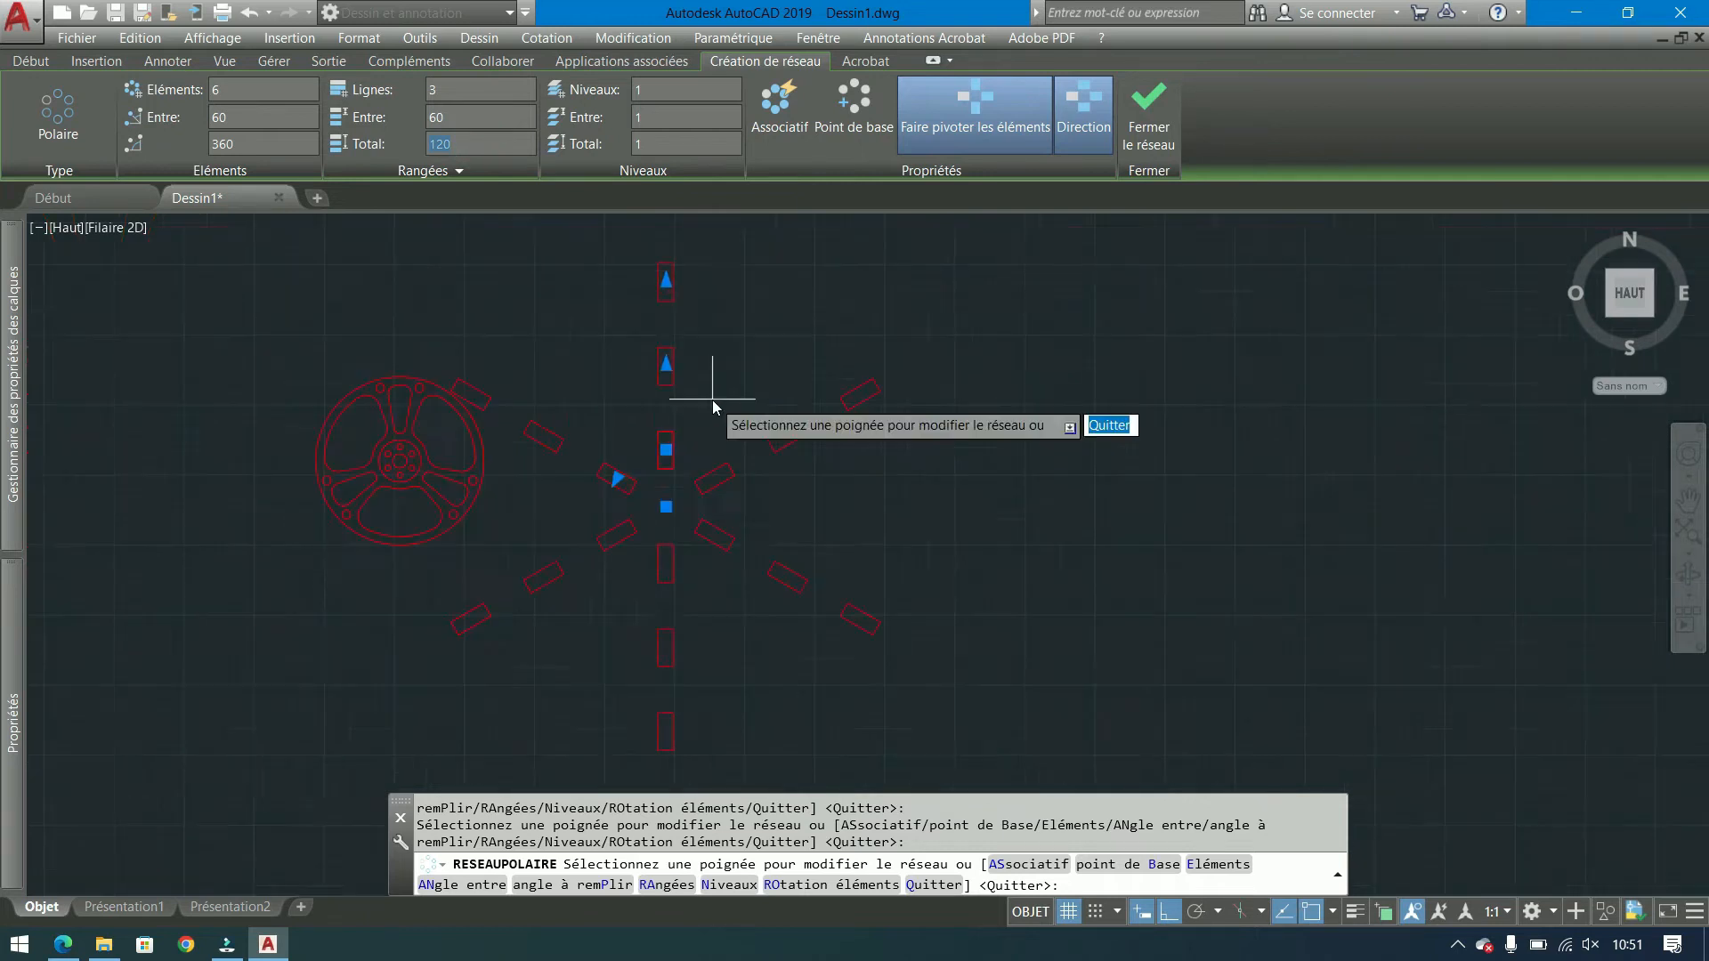
{"action": "scroll", "coordinate": [681, 372], "scroll_direction": "up", "scroll_amount": 4}
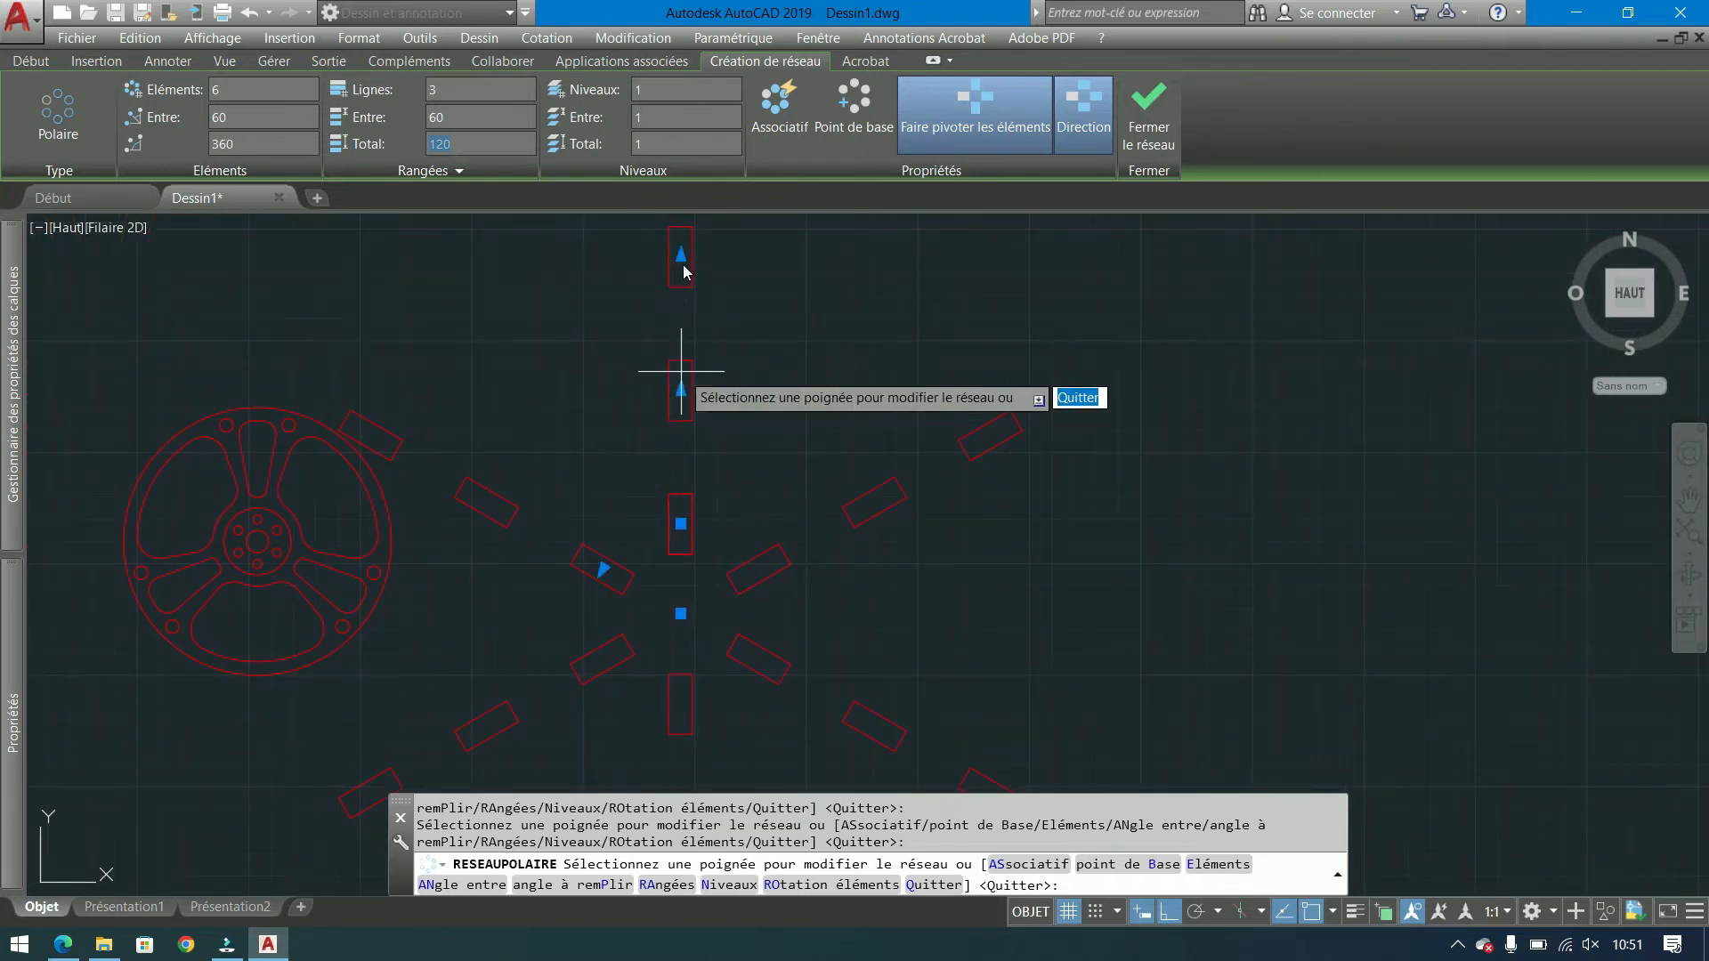
Extend the array outward with its outermost row grip to 7 rows.
{"action": "left_click", "coordinate": [682, 257]}
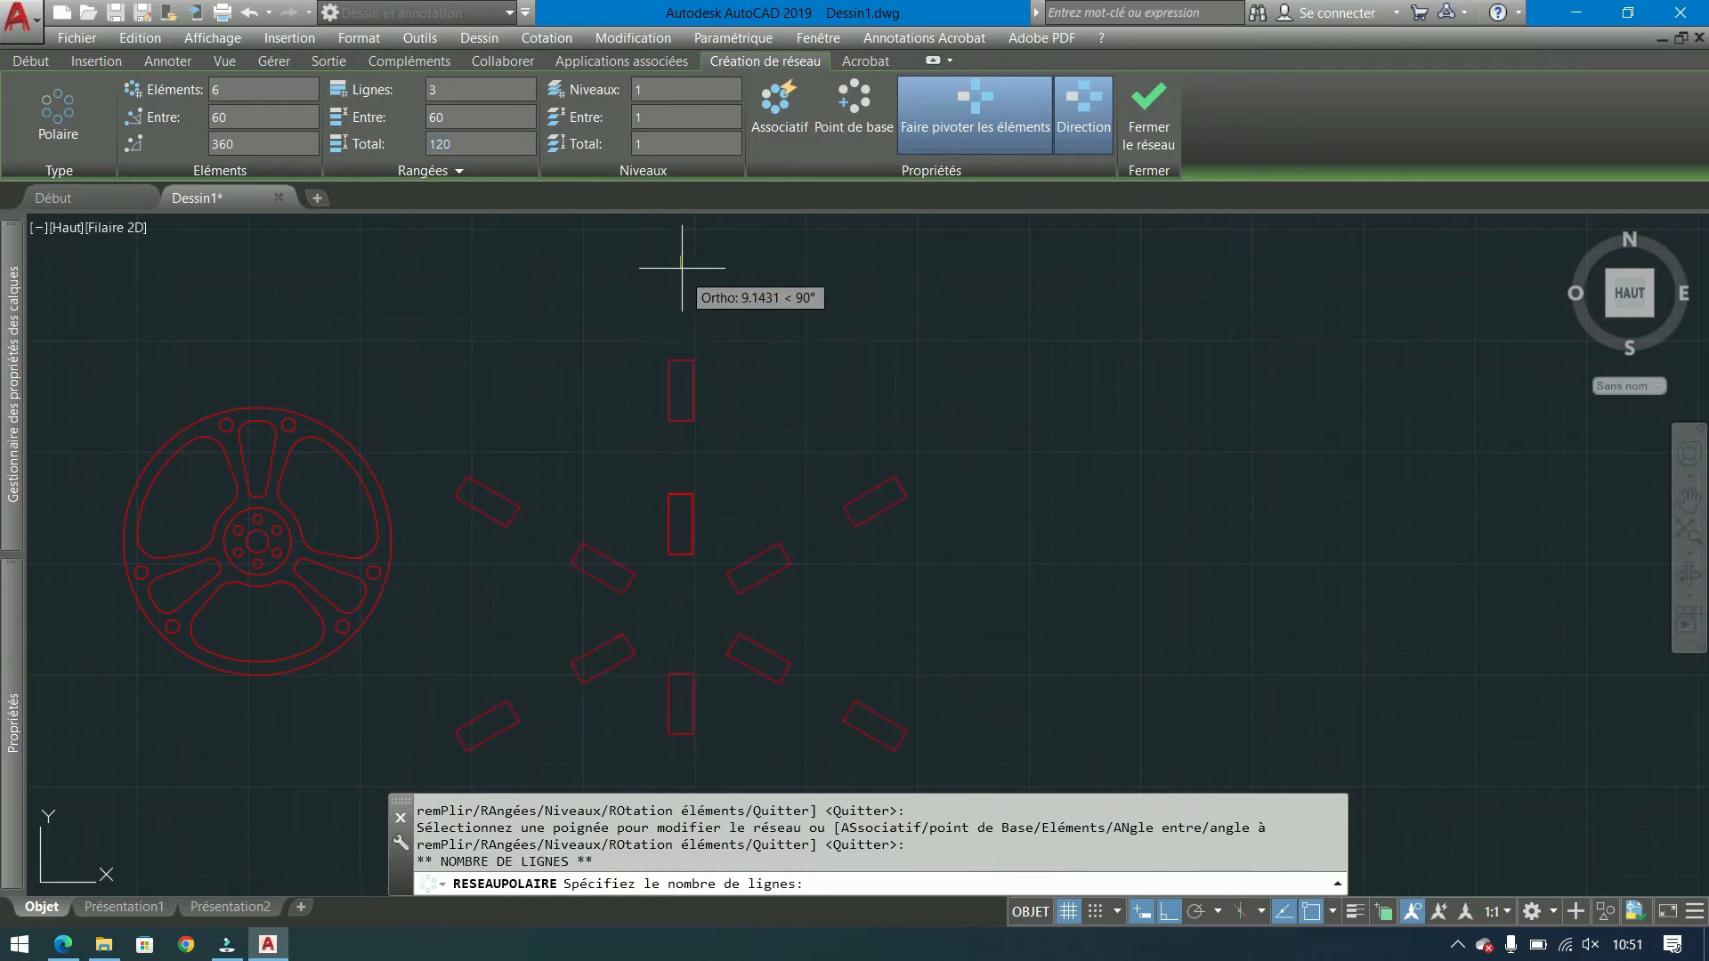
{"action": "scroll", "coordinate": [686, 267], "scroll_direction": "down", "scroll_amount": 6}
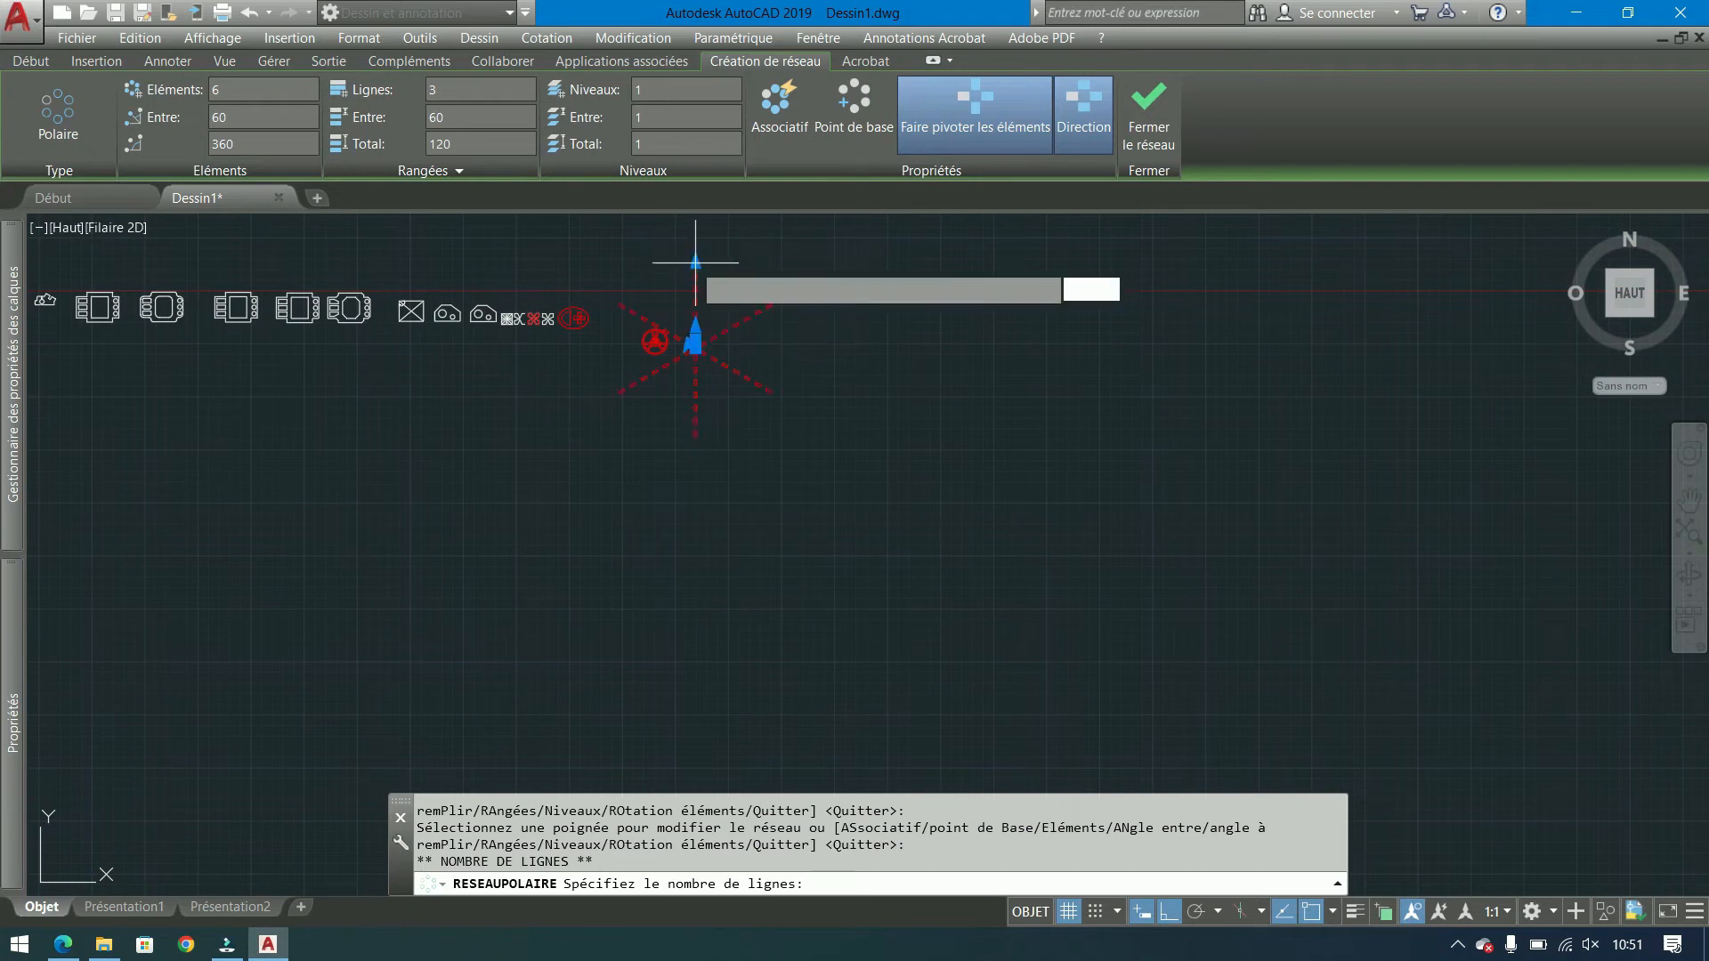
{"action": "left_click", "coordinate": [696, 262]}
{"action": "scroll", "coordinate": [685, 302], "scroll_direction": "up", "scroll_amount": 4}
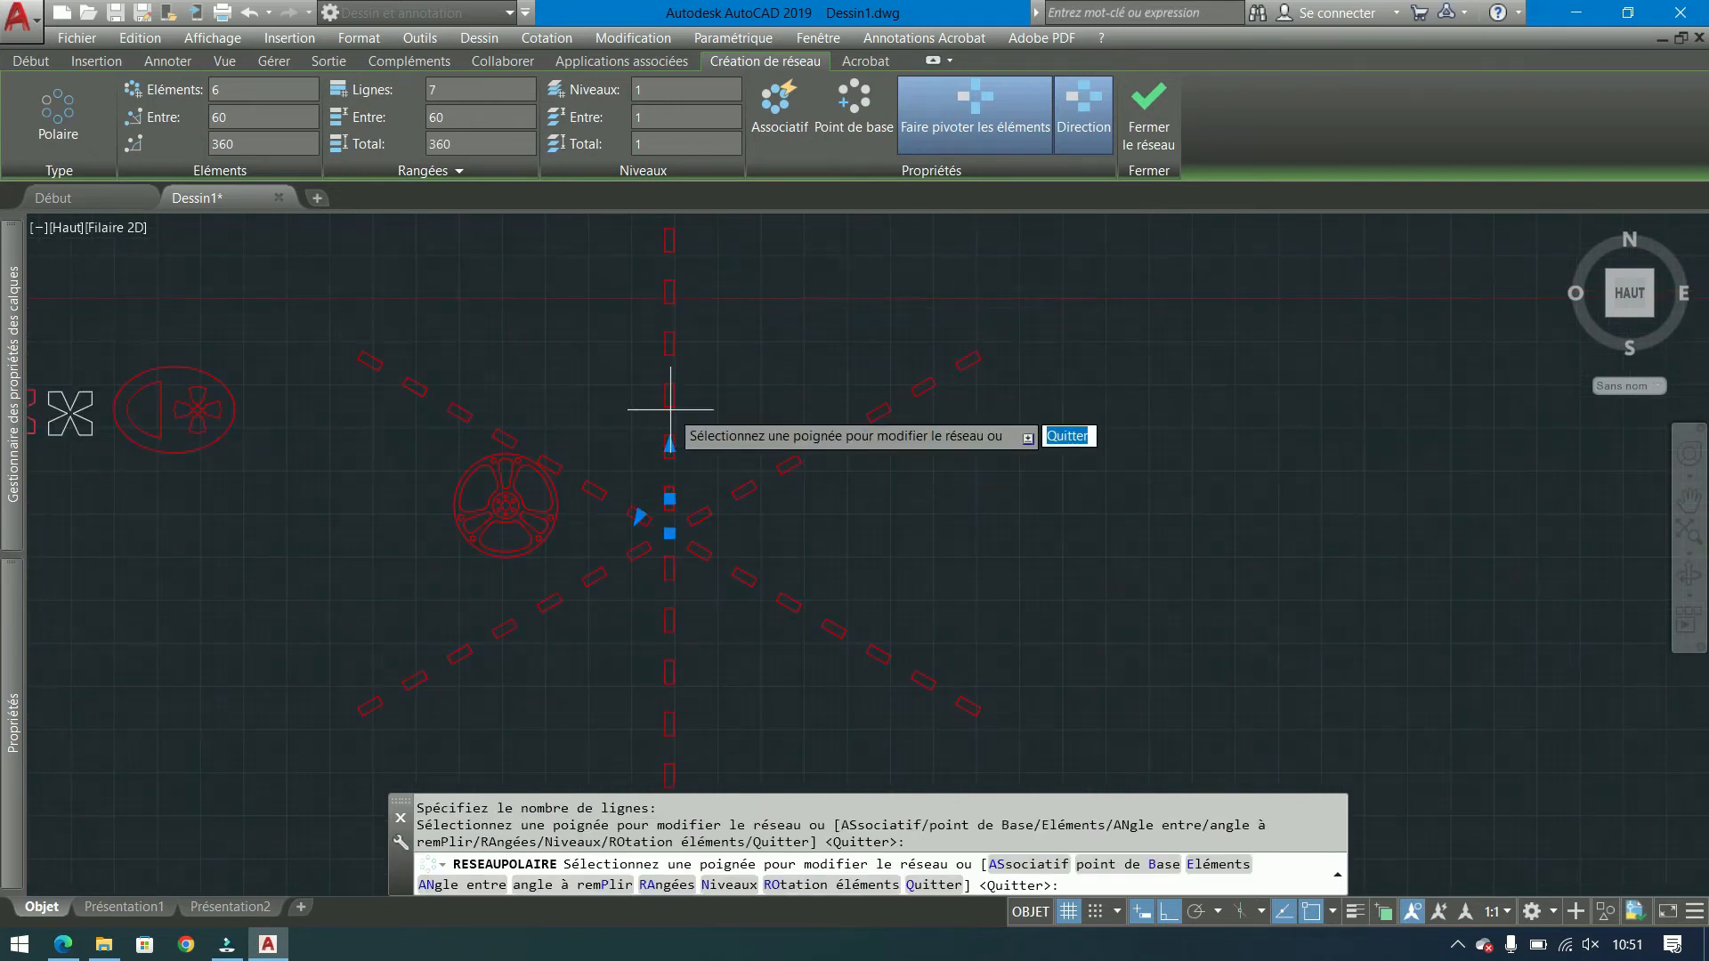
Adjust the distance between rows to about 60.12 with the array's row-spacing grip.
{"action": "left_click", "coordinate": [669, 443]}
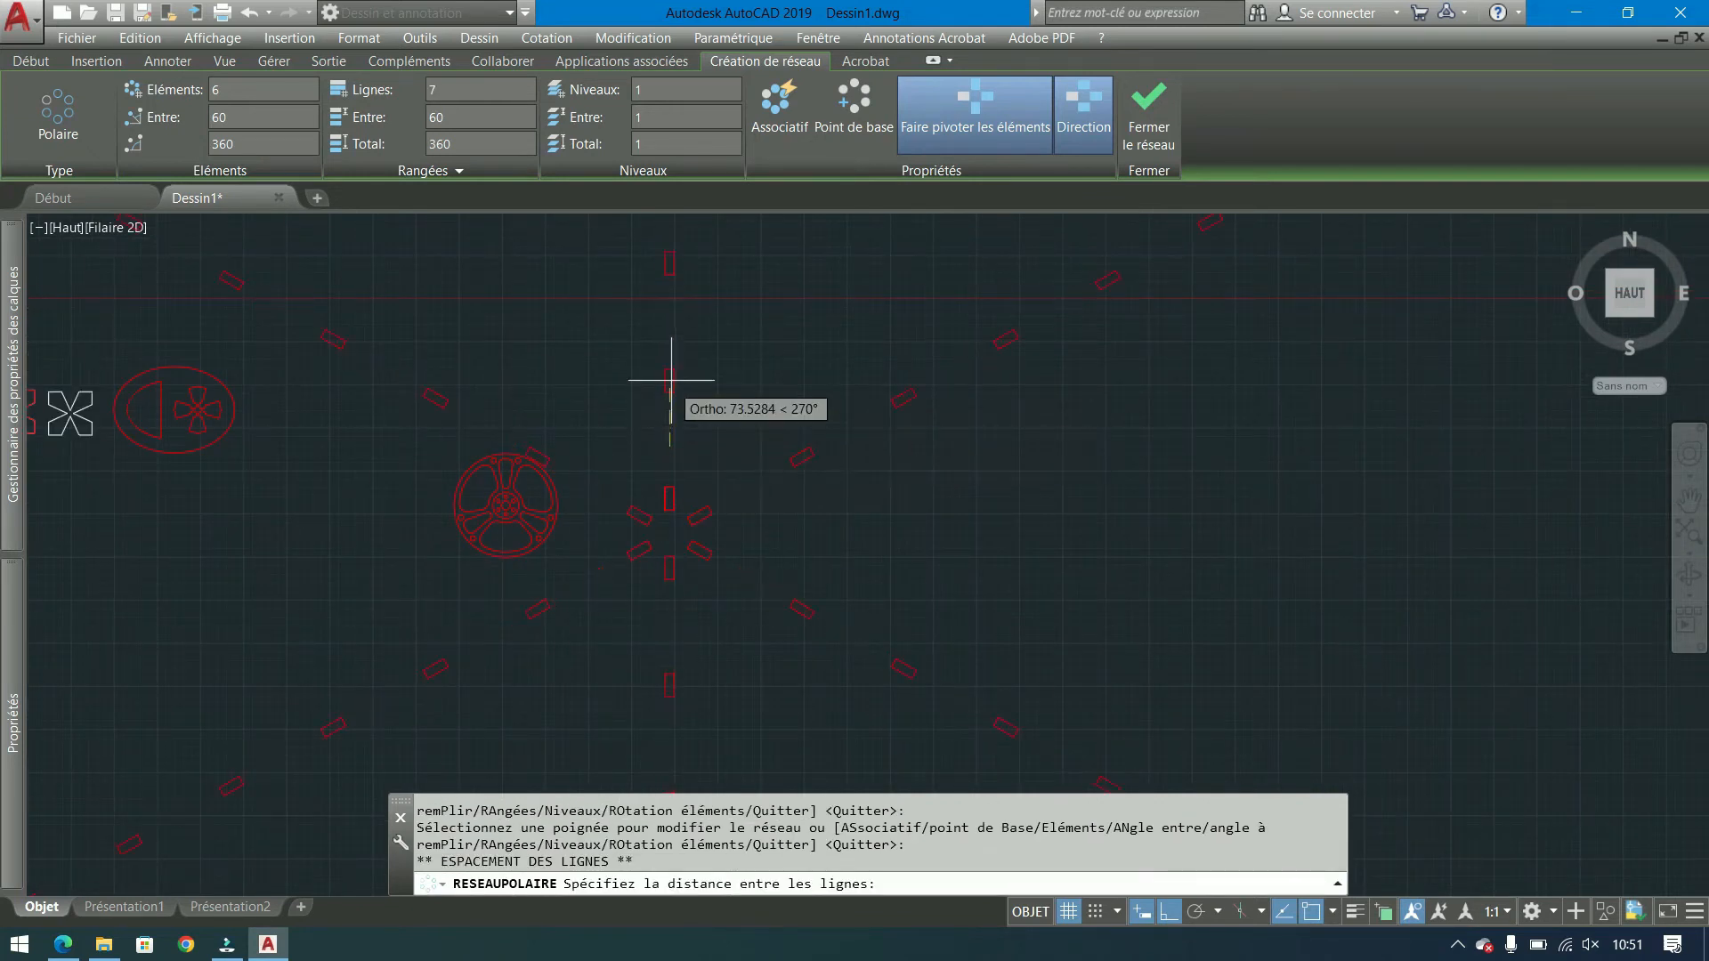
{"action": "left_click", "coordinate": [672, 451]}
{"action": "scroll", "coordinate": [657, 463], "scroll_direction": "up", "scroll_amount": 4}
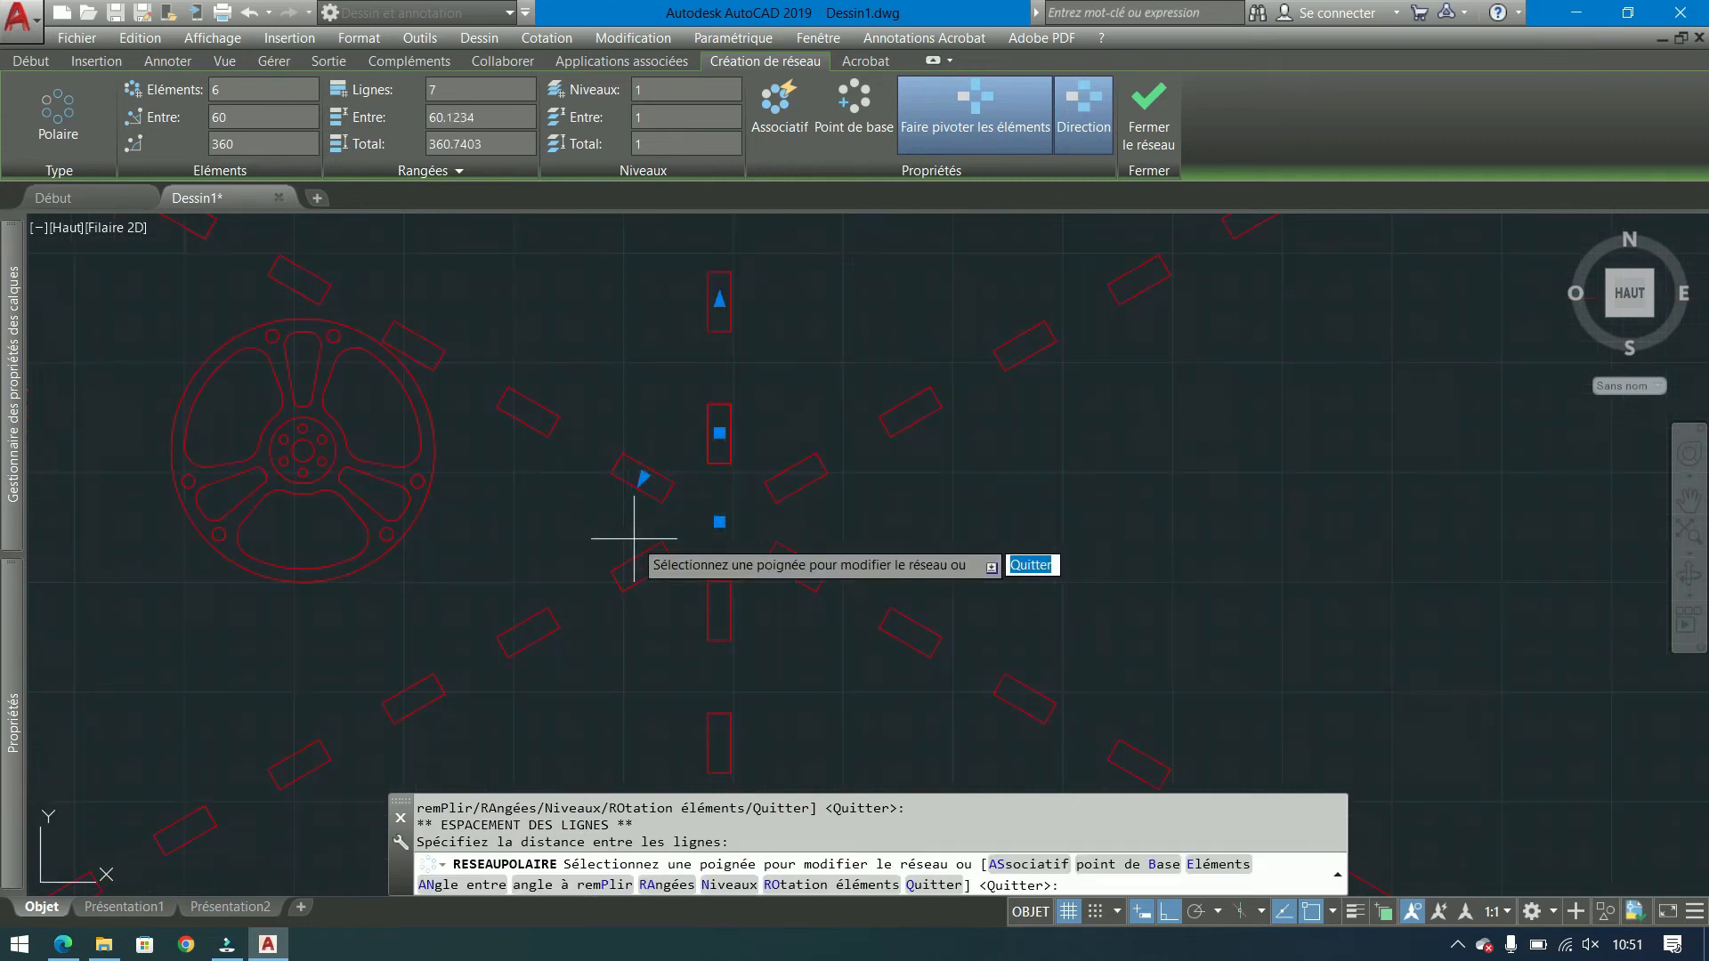
Turn off Ortho mode and try changing the angle between elements with the array's angle grip.
{"action": "left_click", "coordinate": [642, 478]}
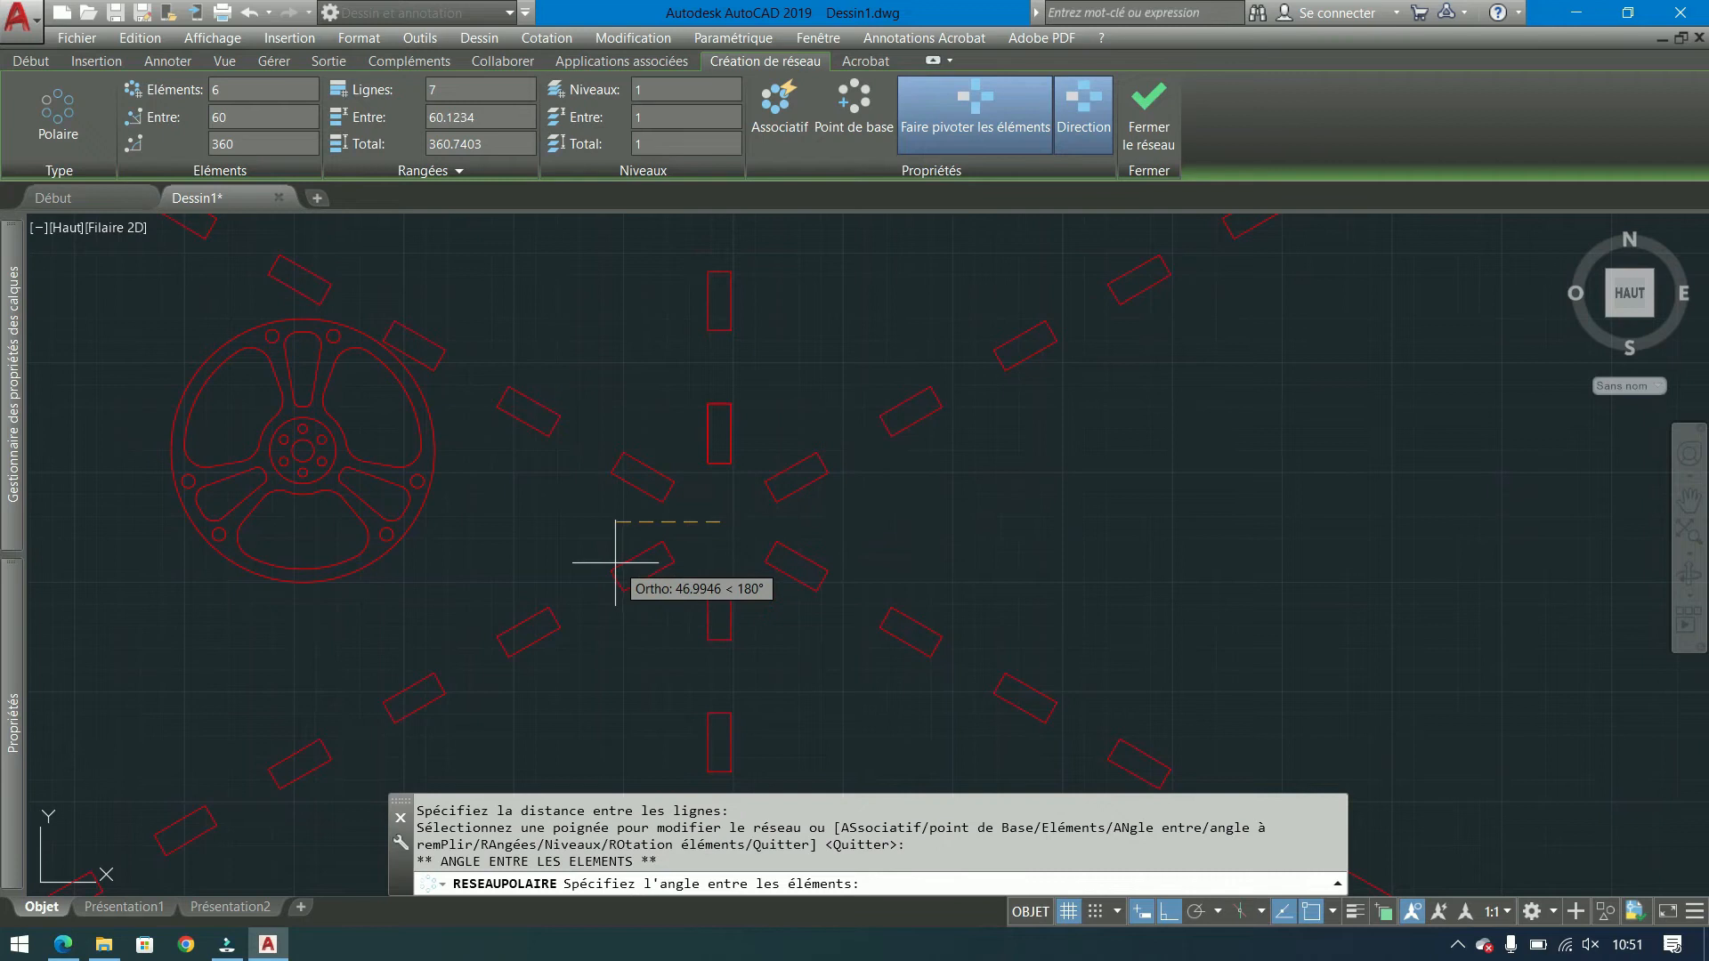
{"action": "key", "text": "F8"}
{"action": "left_click", "coordinate": [590, 657]}
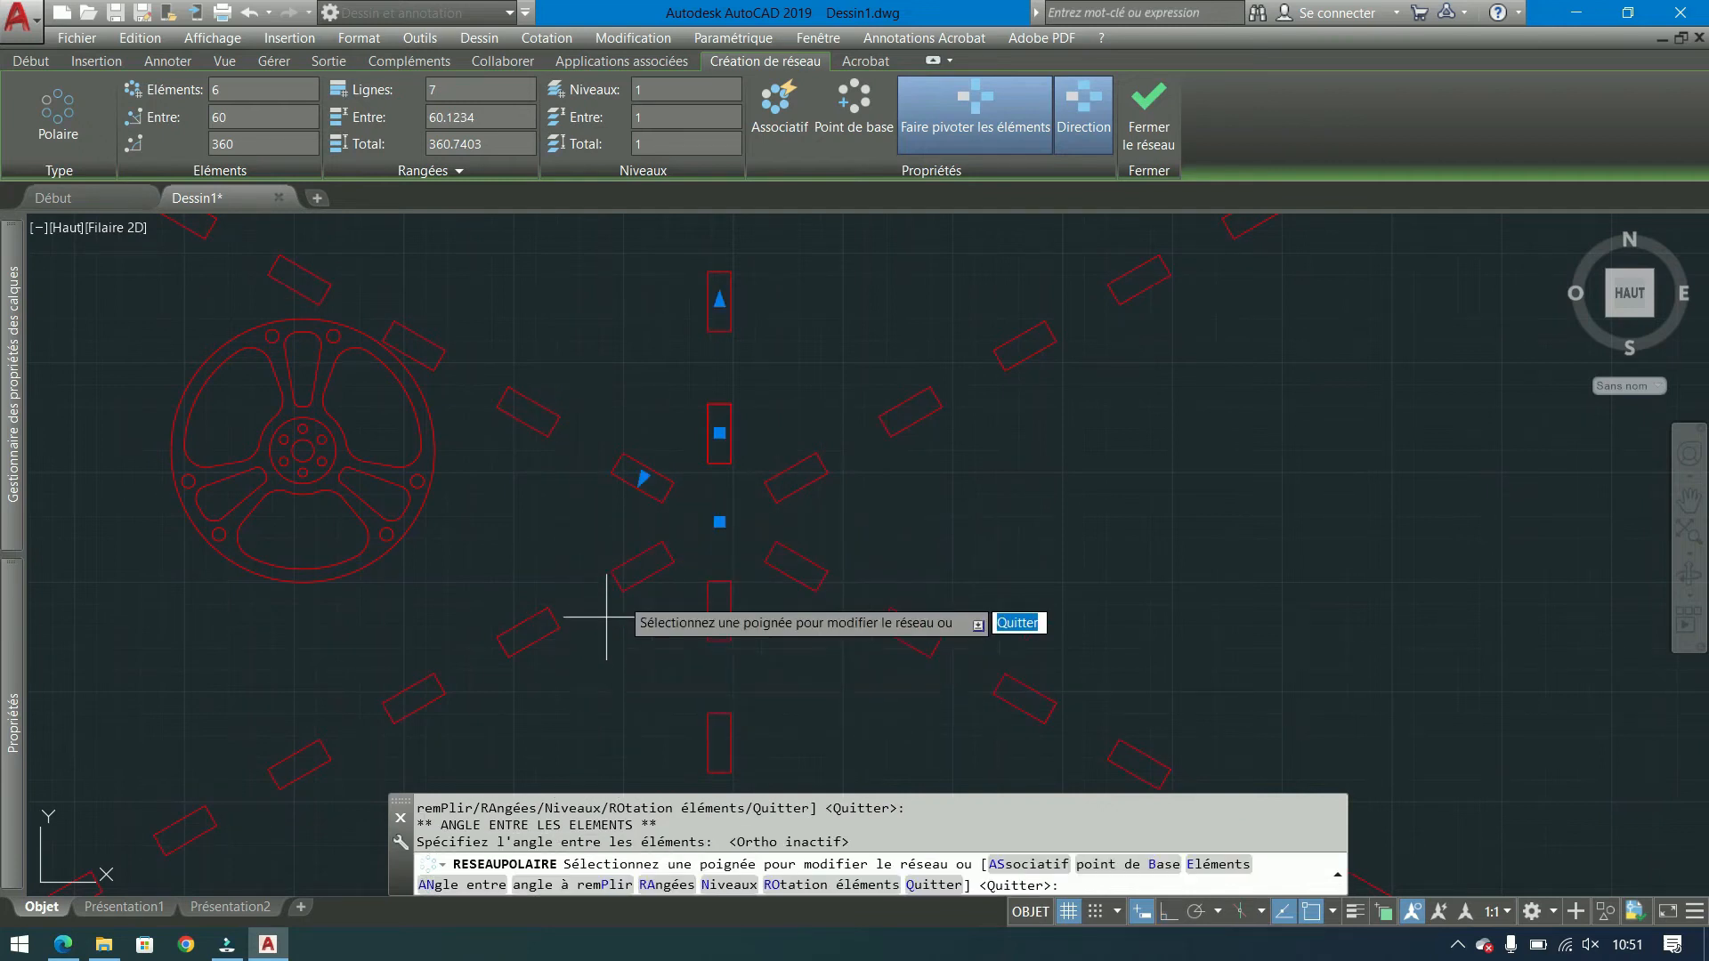
{"action": "left_click", "coordinate": [642, 478]}
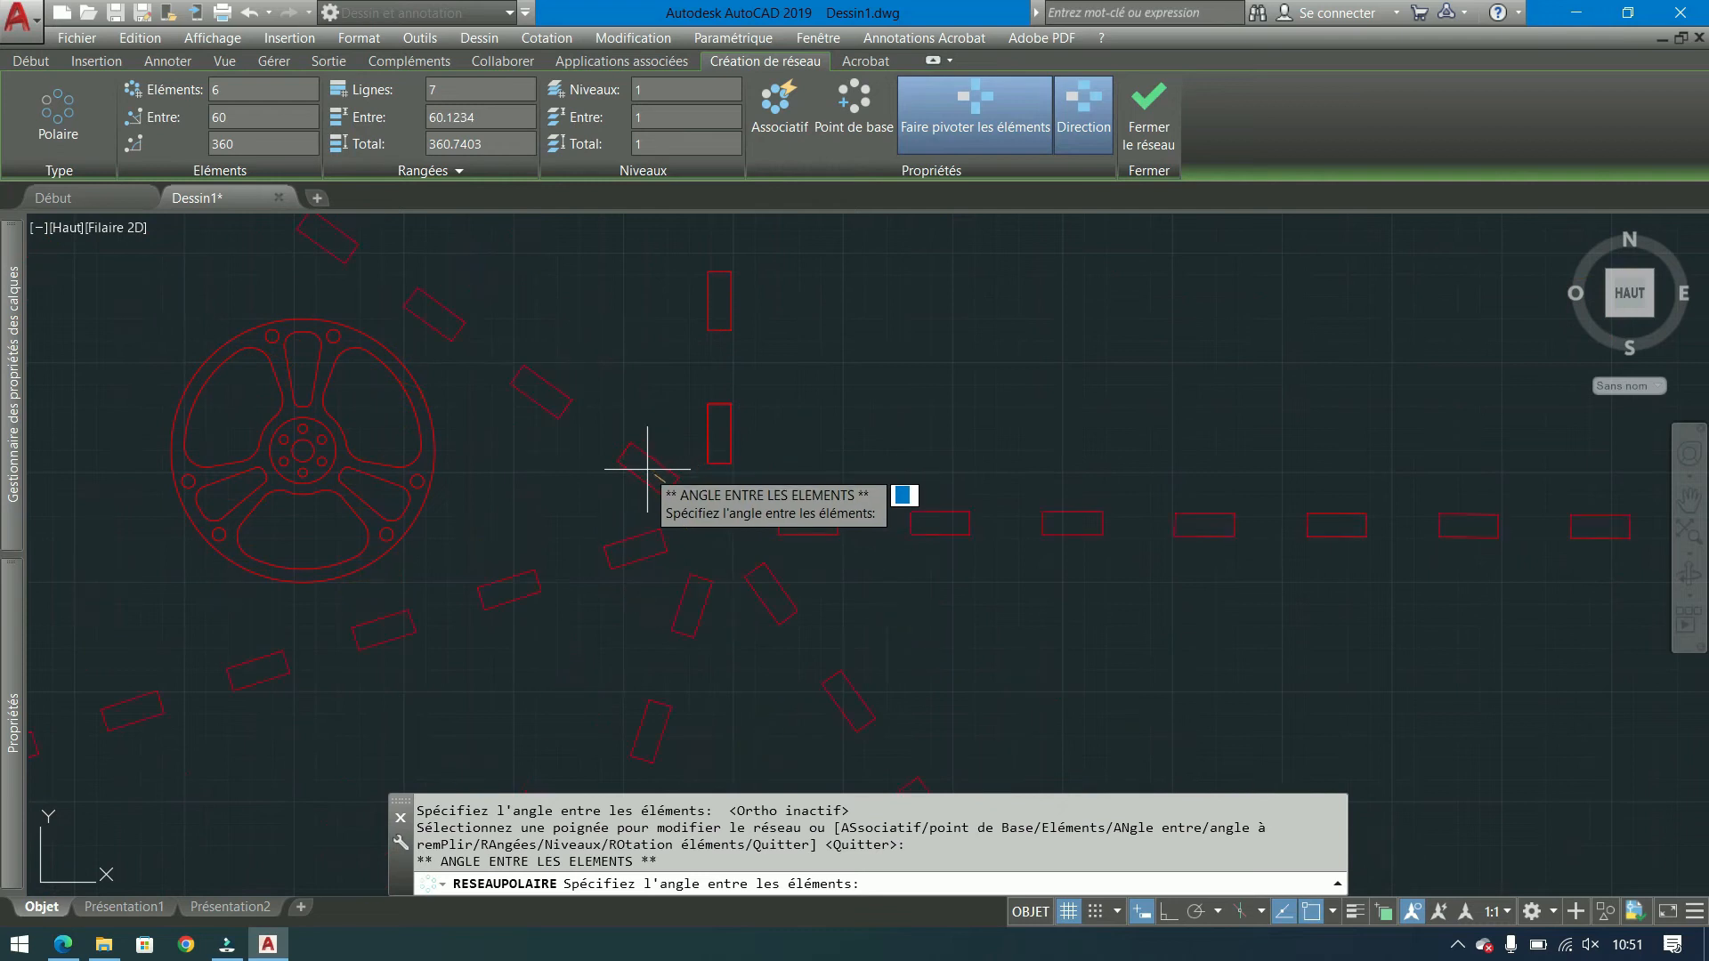
{"action": "key", "text": "Escape"}
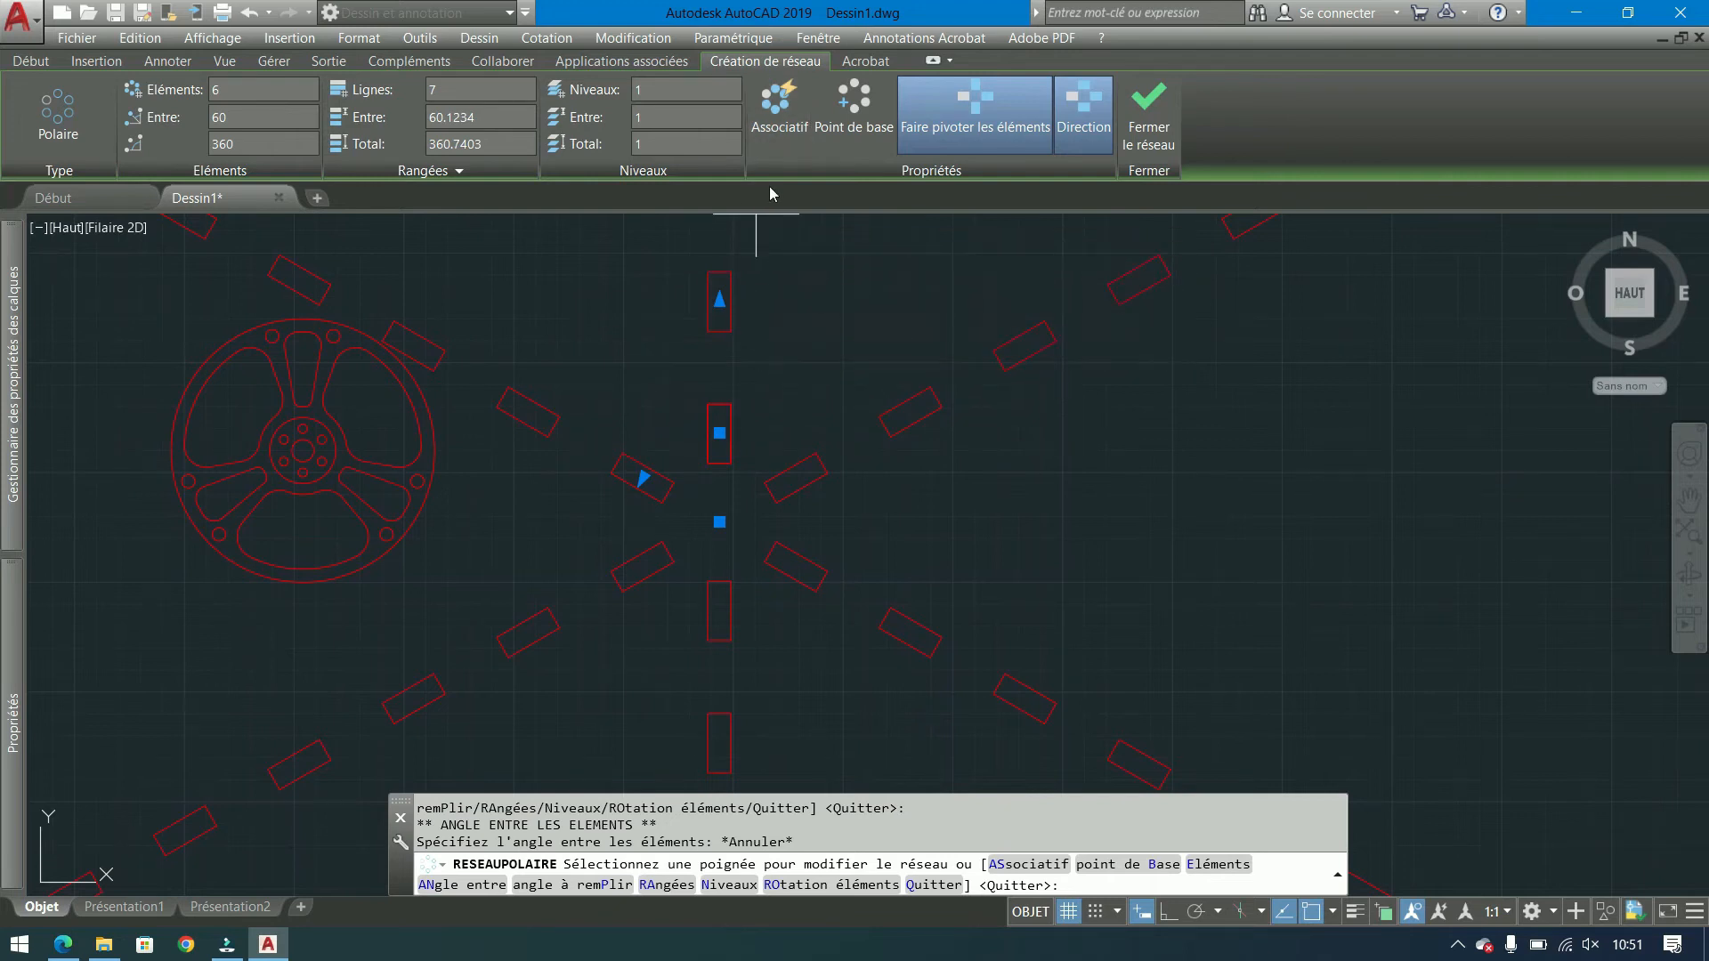
Make the polar array associative, finish it, and select the whole array to reopen its settings.
{"action": "left_click", "coordinate": [795, 114]}
{"action": "left_click", "coordinate": [1151, 132]}
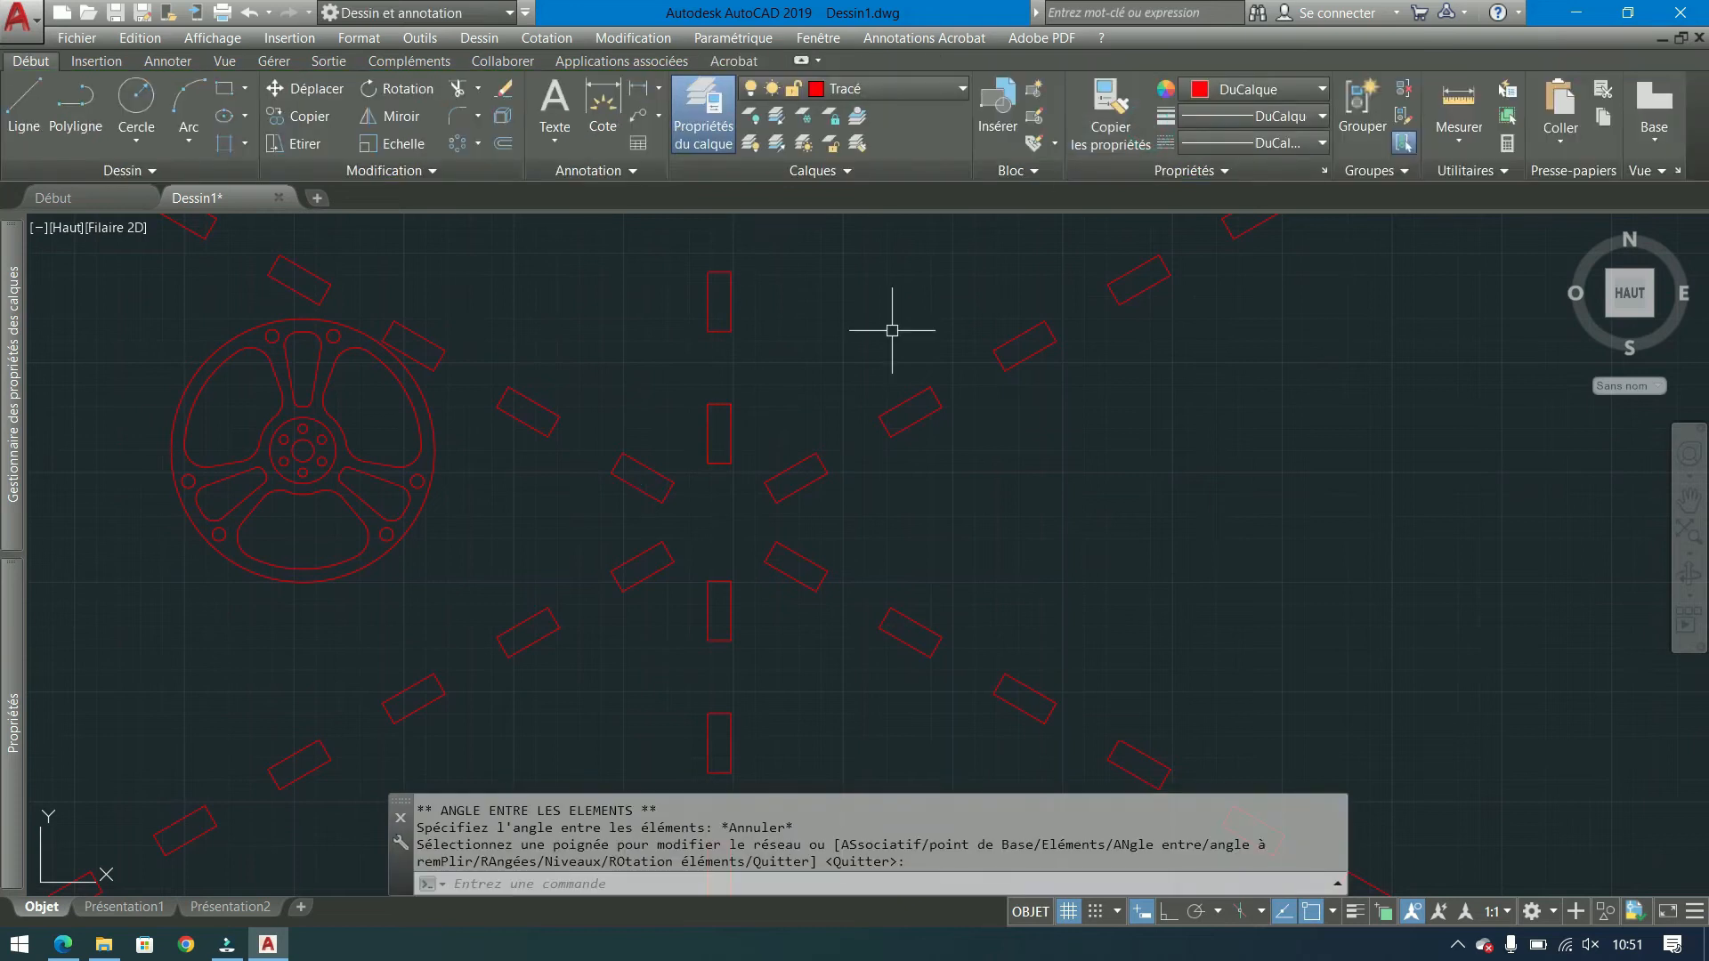
{"action": "scroll", "coordinate": [814, 440], "scroll_direction": "down", "scroll_amount": 6}
{"action": "left_click", "coordinate": [901, 405]}
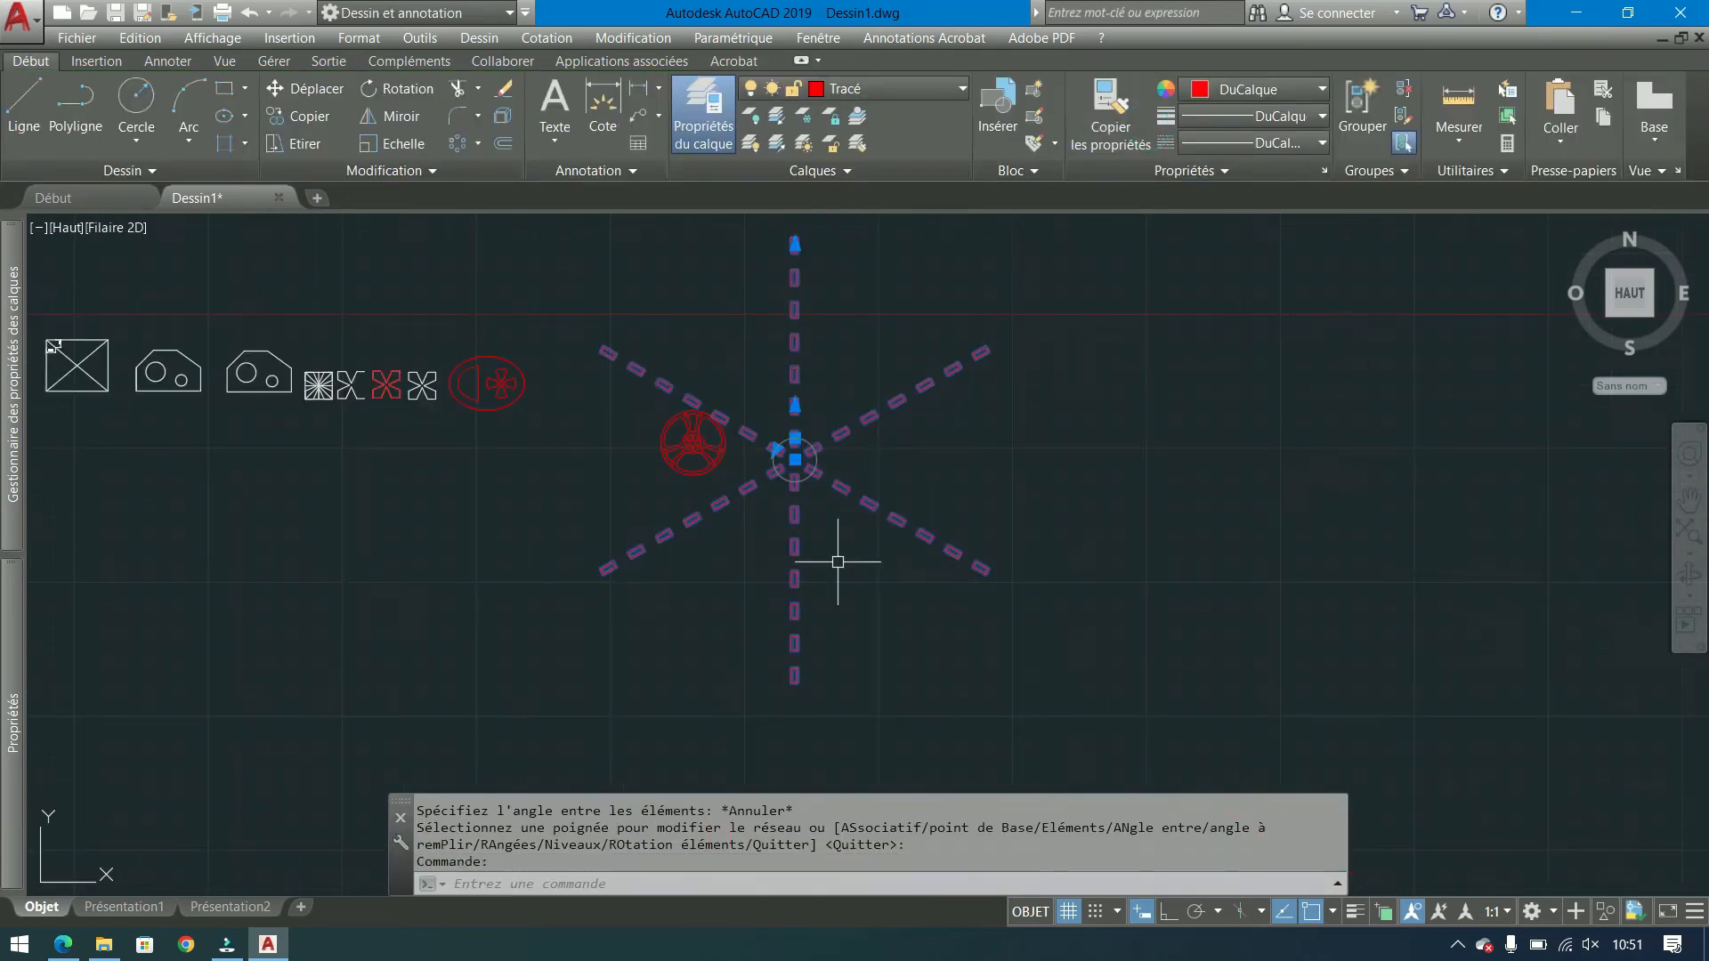
{"action": "middle_click_drag", "start_coordinate": [831, 389], "coordinate": [817, 431]}
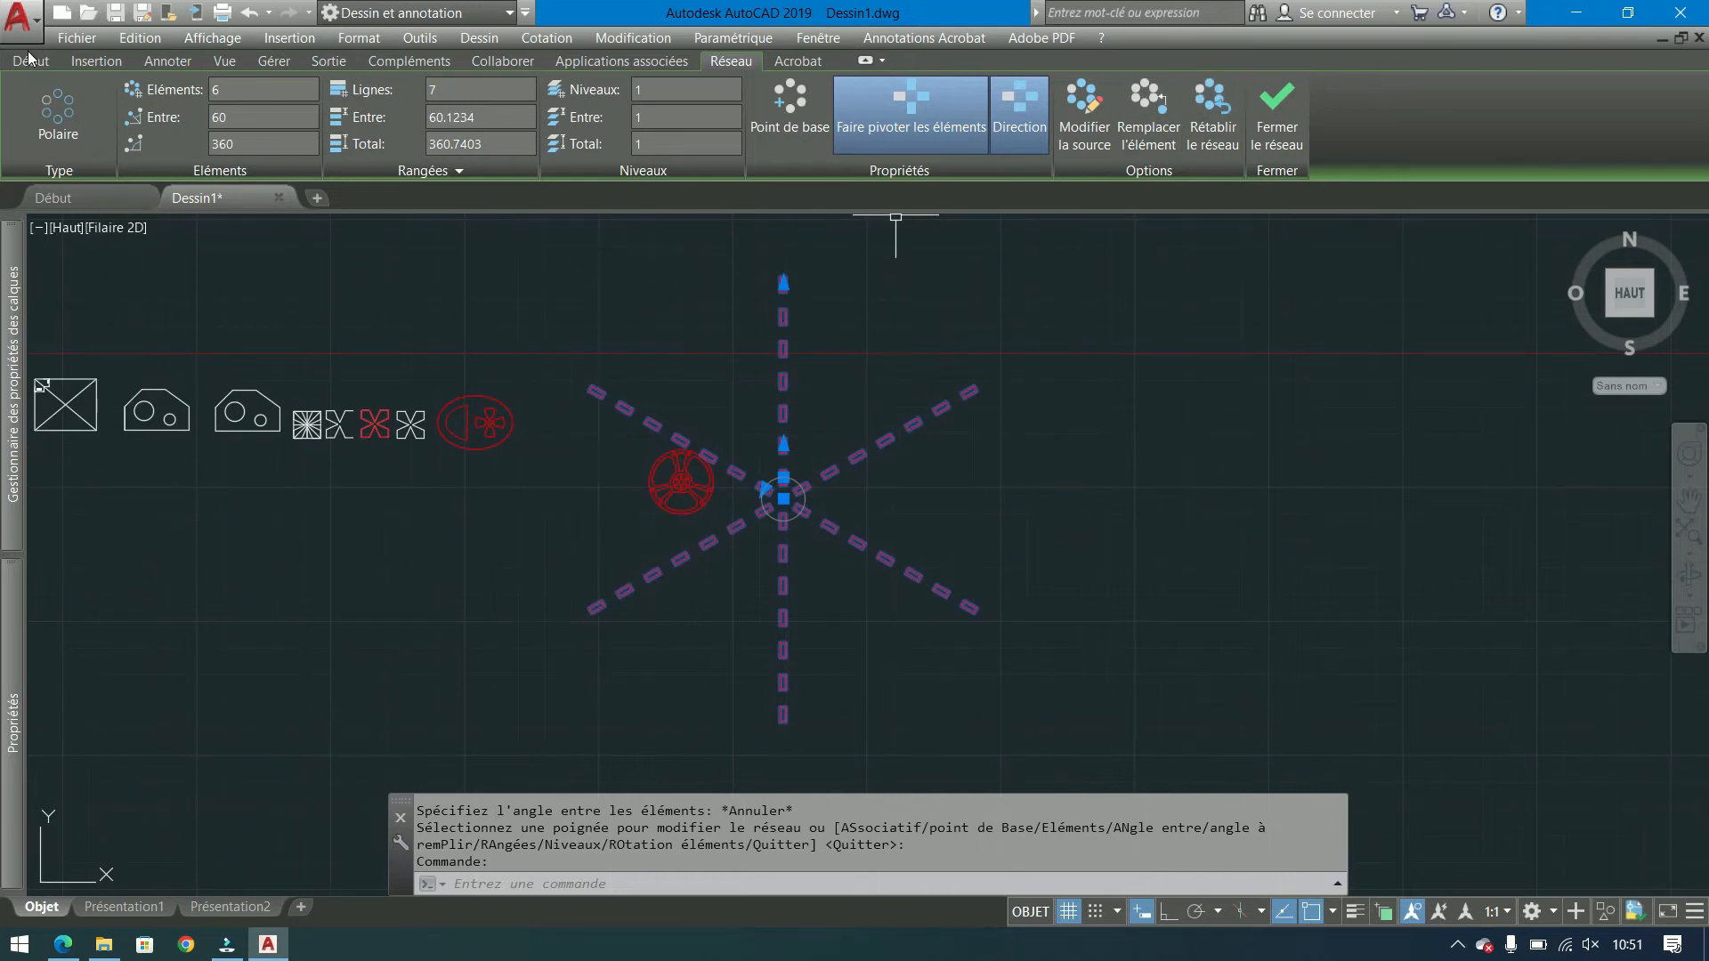
{"action": "left_click", "coordinate": [258, 89]}
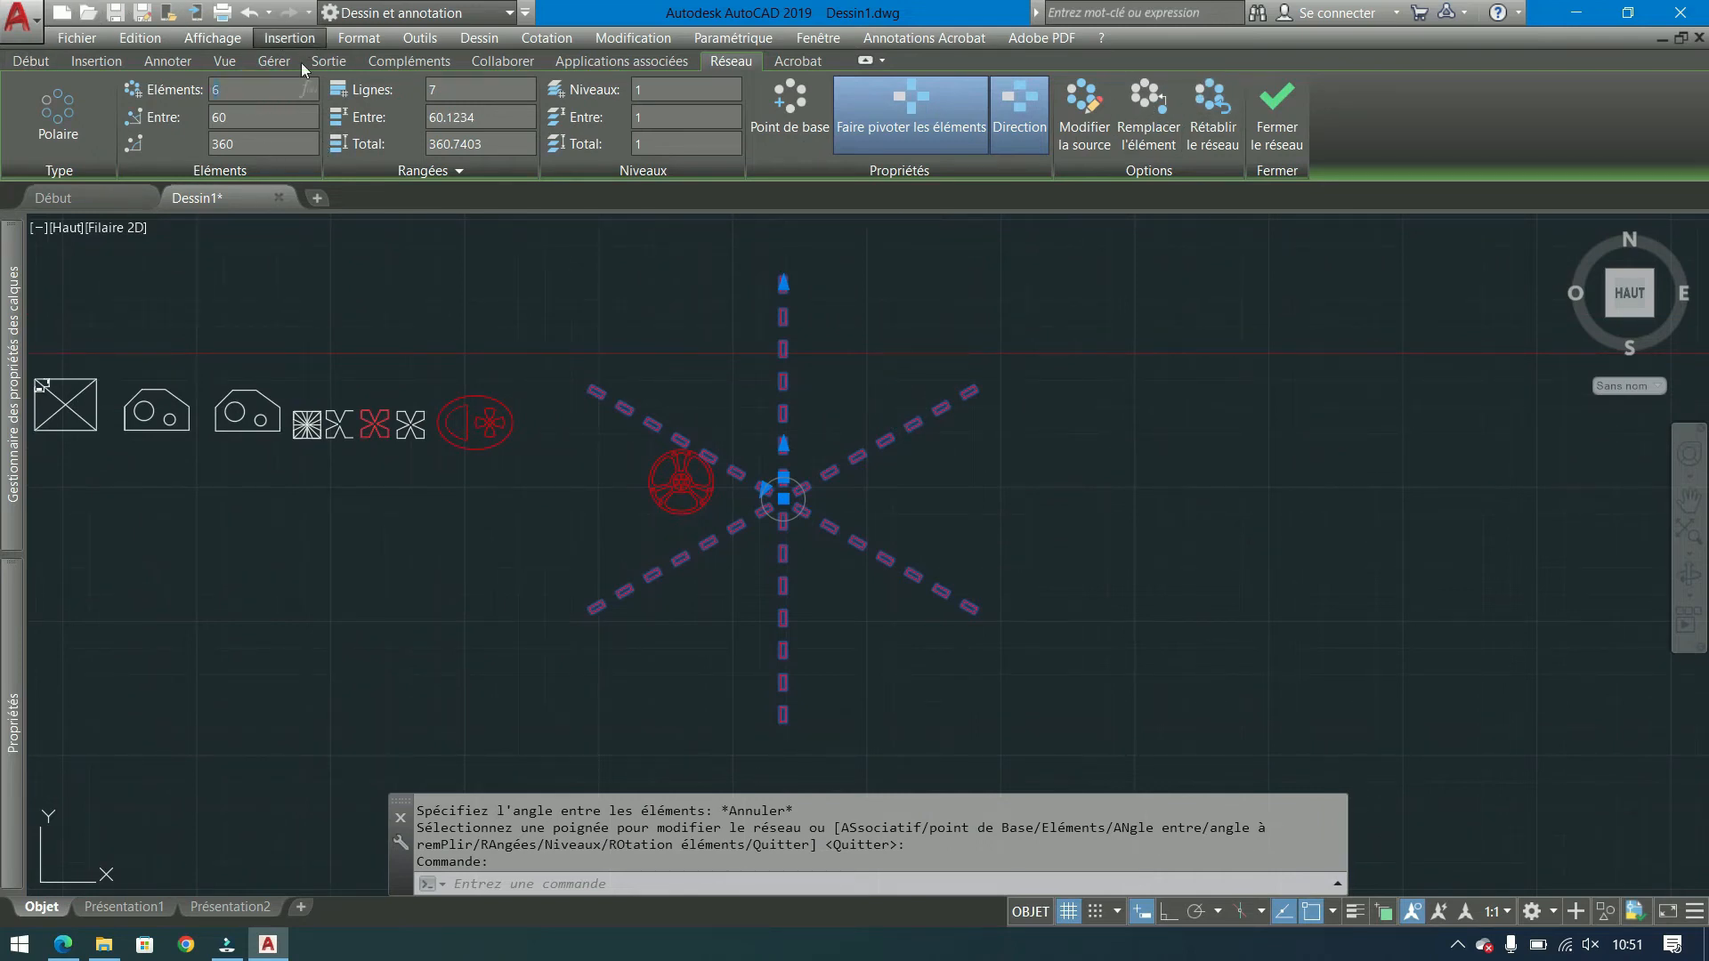
Turn the Construction layer back on.
{"action": "left_click", "coordinate": [30, 61]}
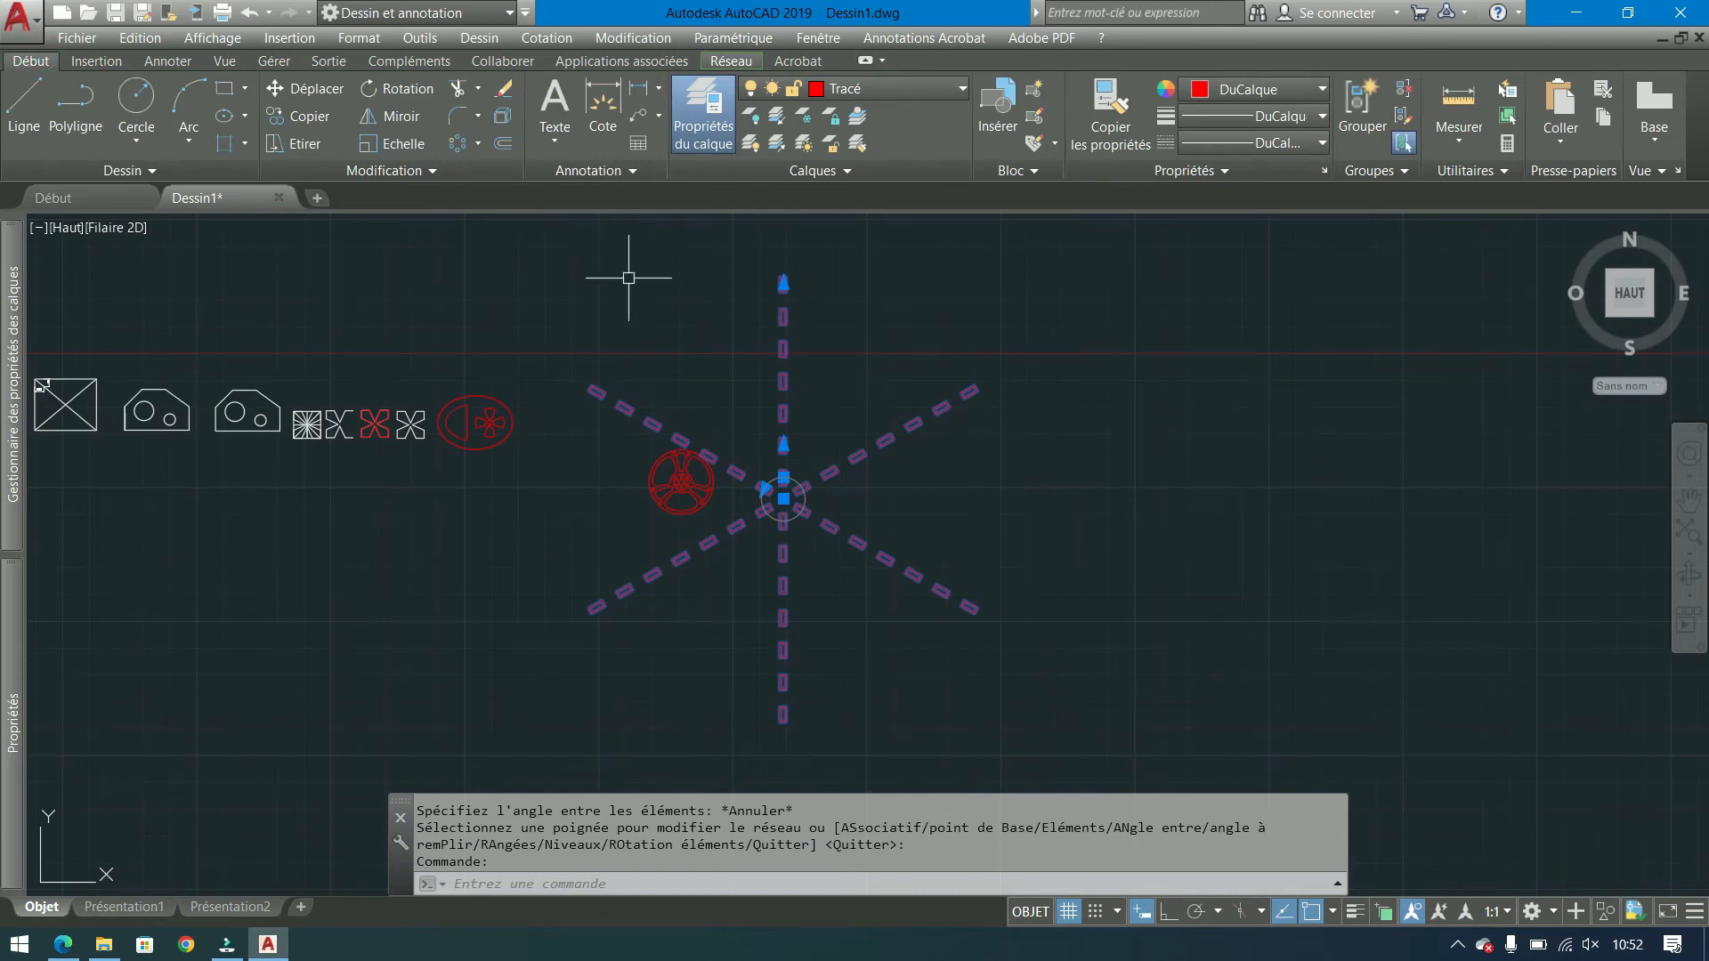
{"action": "scroll", "coordinate": [805, 487], "scroll_direction": "up", "scroll_amount": 6}
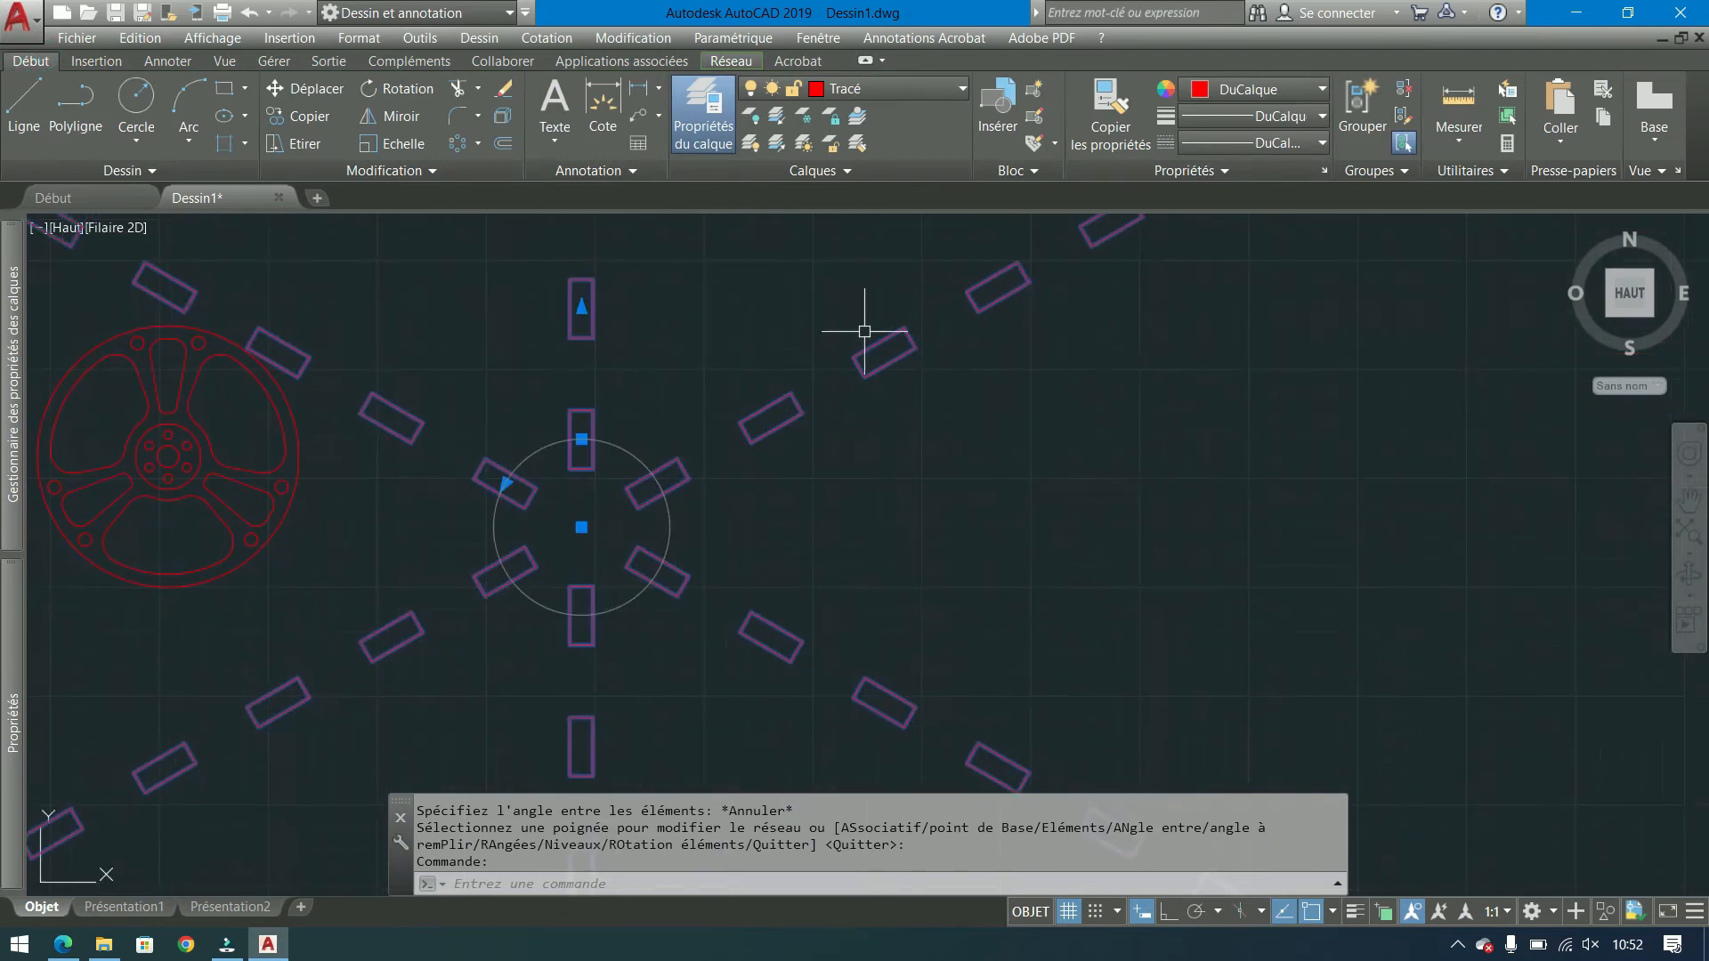
{"action": "left_click", "coordinate": [883, 89]}
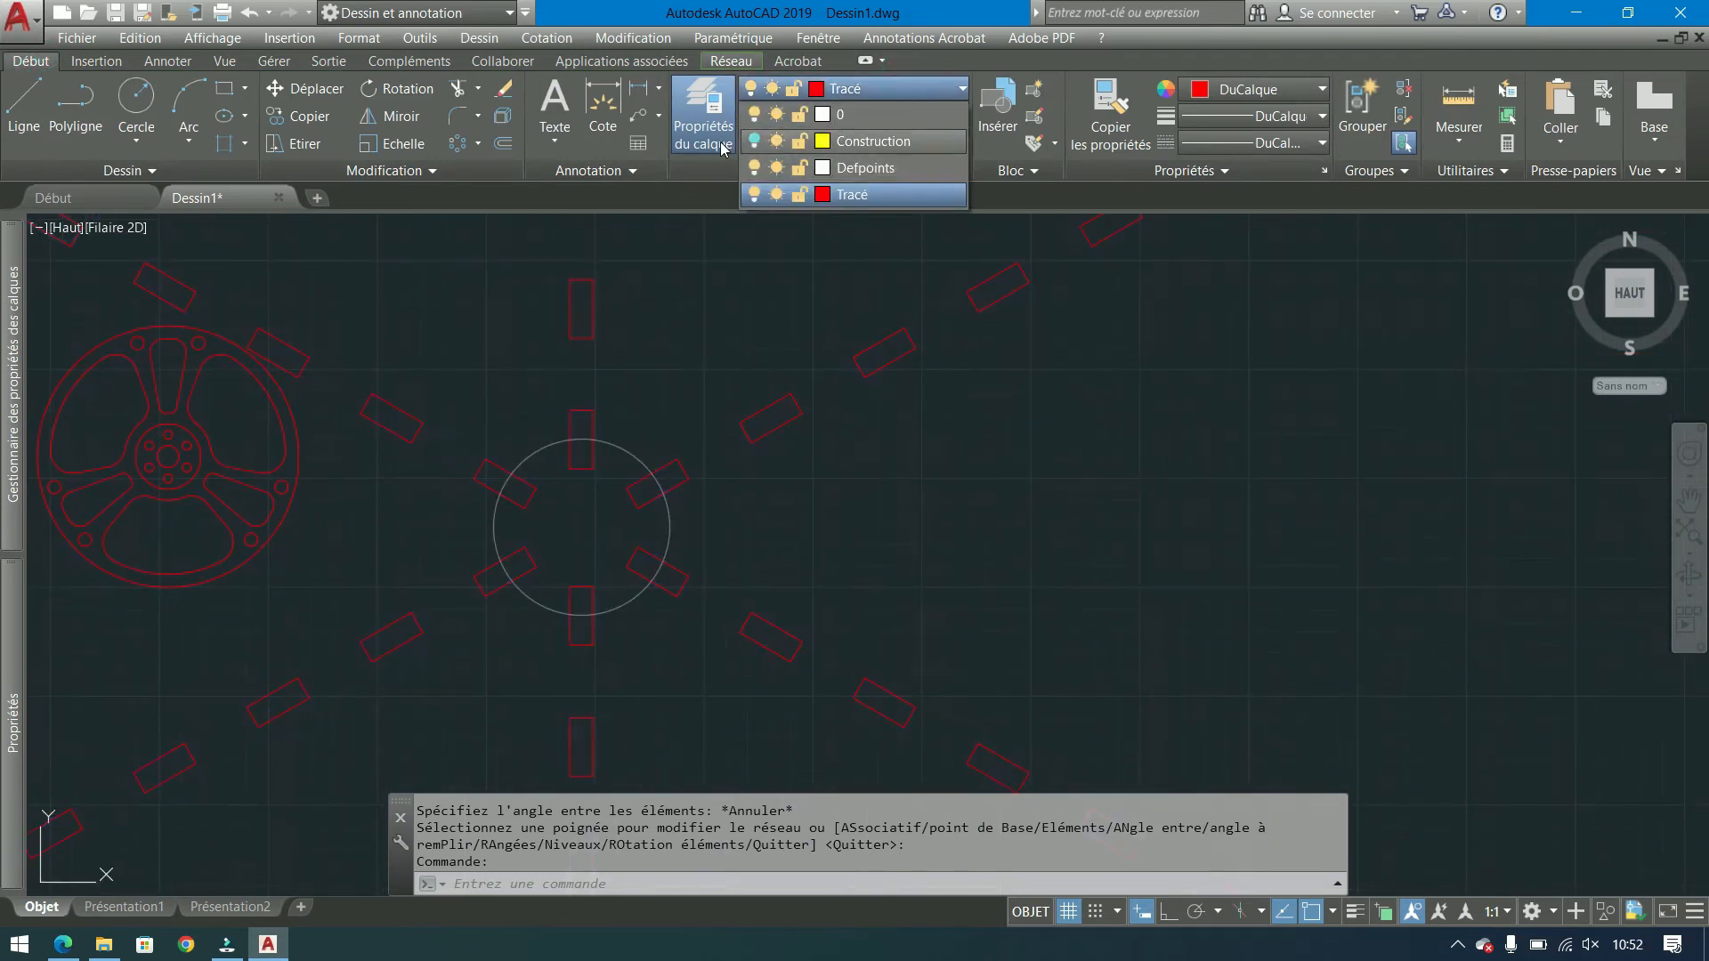
{"action": "left_click", "coordinate": [754, 140]}
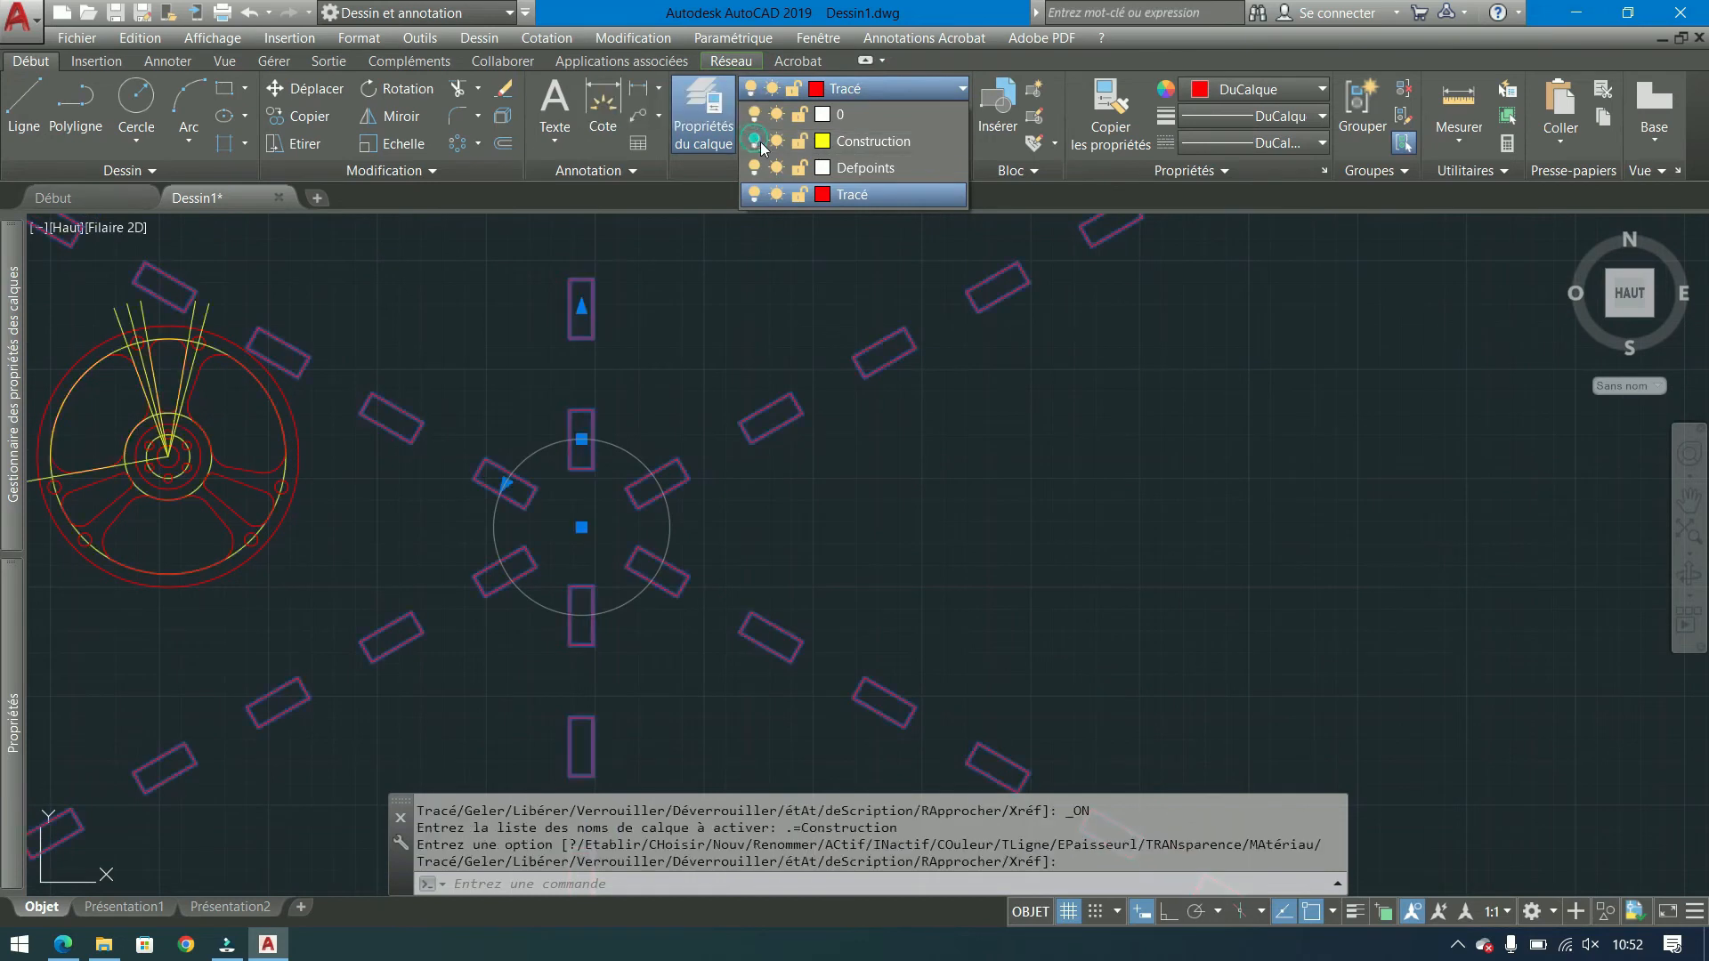
Assign the selected array to the Construction layer, return it to the Tracé layer, and deselect it.
{"action": "left_click", "coordinate": [877, 146]}
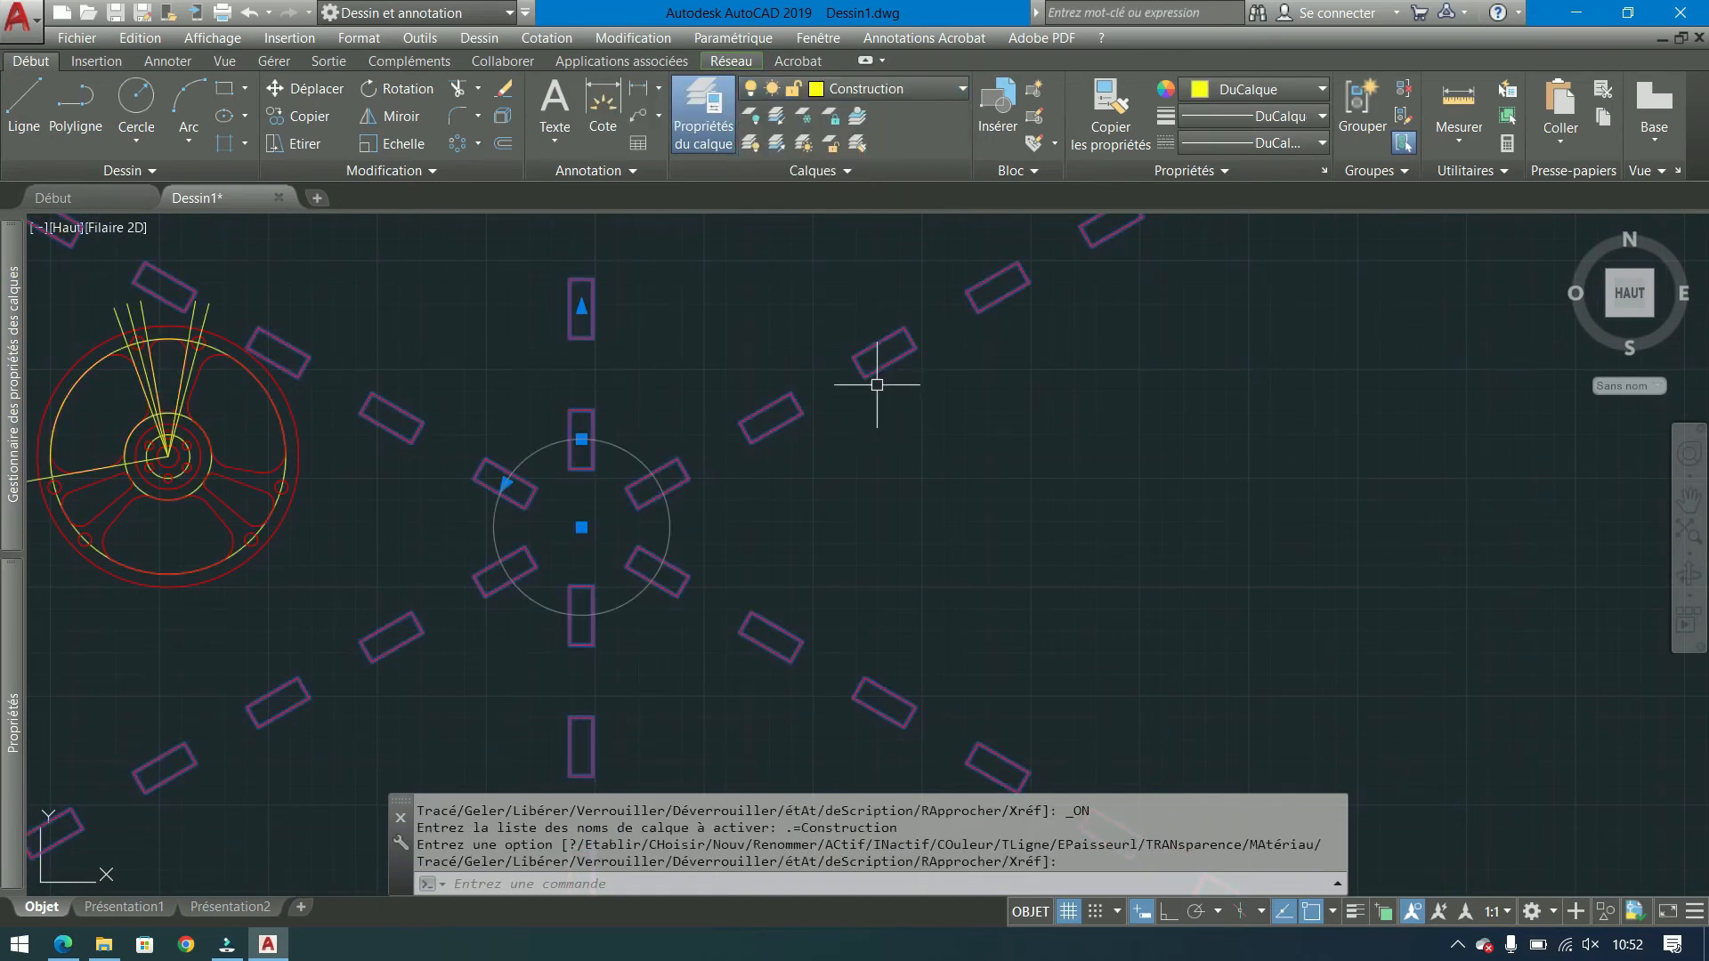
{"action": "left_click", "coordinate": [902, 89]}
{"action": "left_click", "coordinate": [860, 197]}
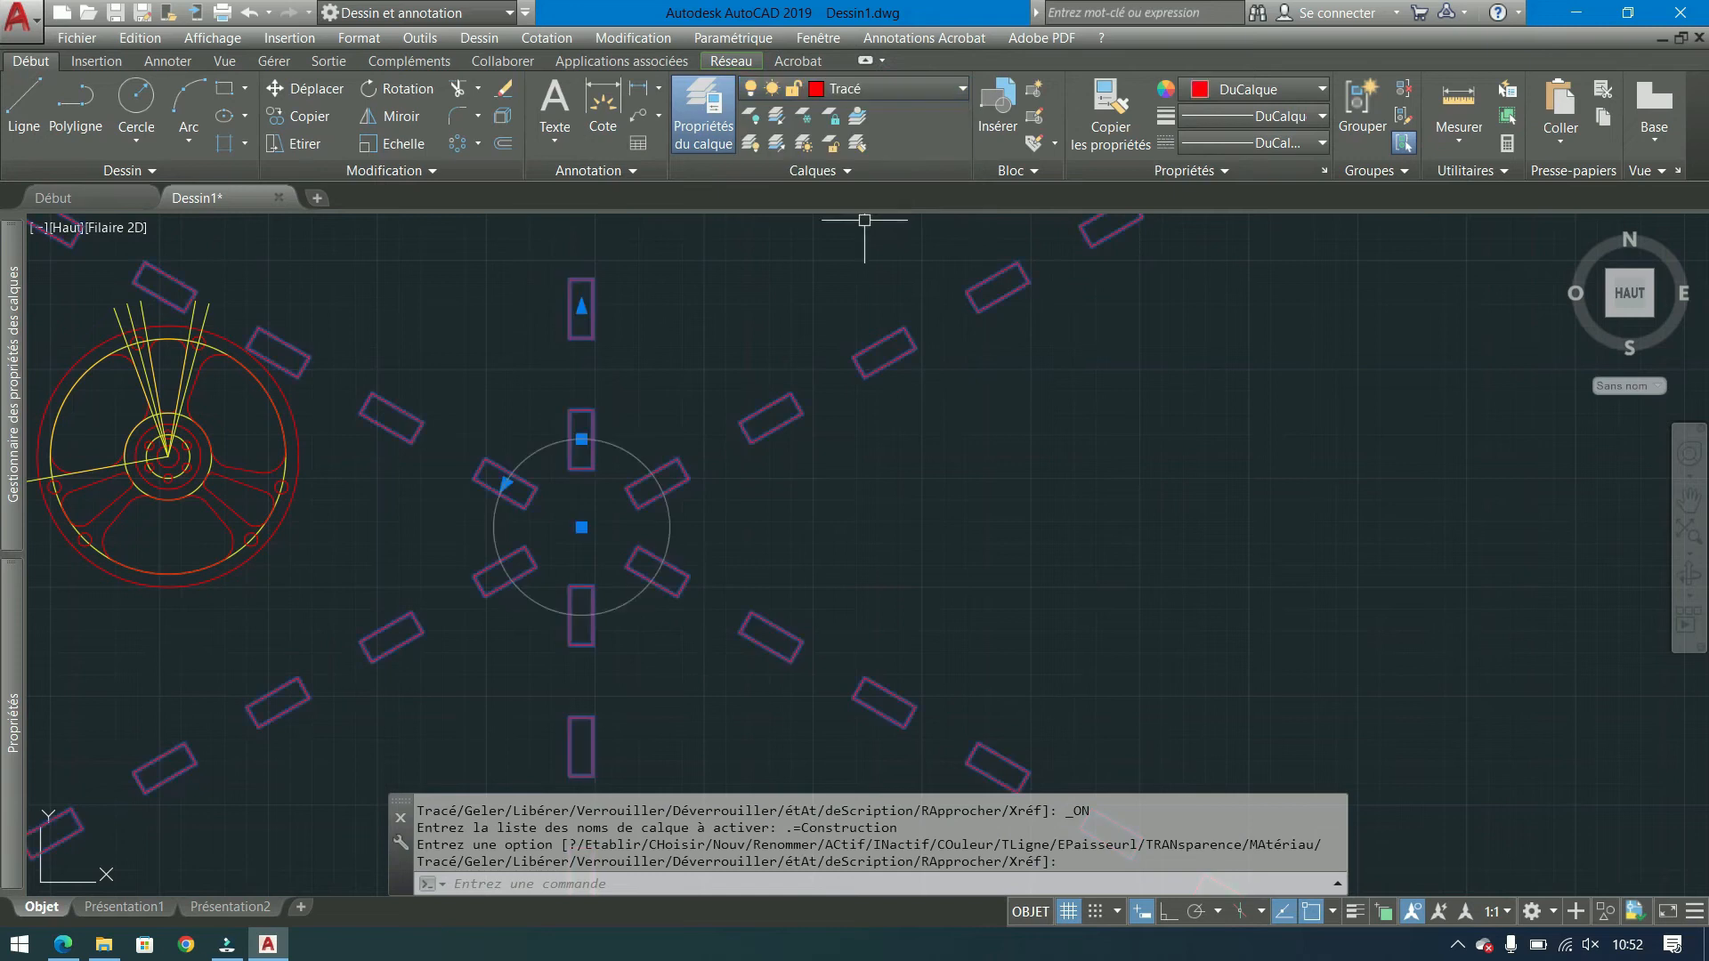
{"action": "key", "text": "Escape"}
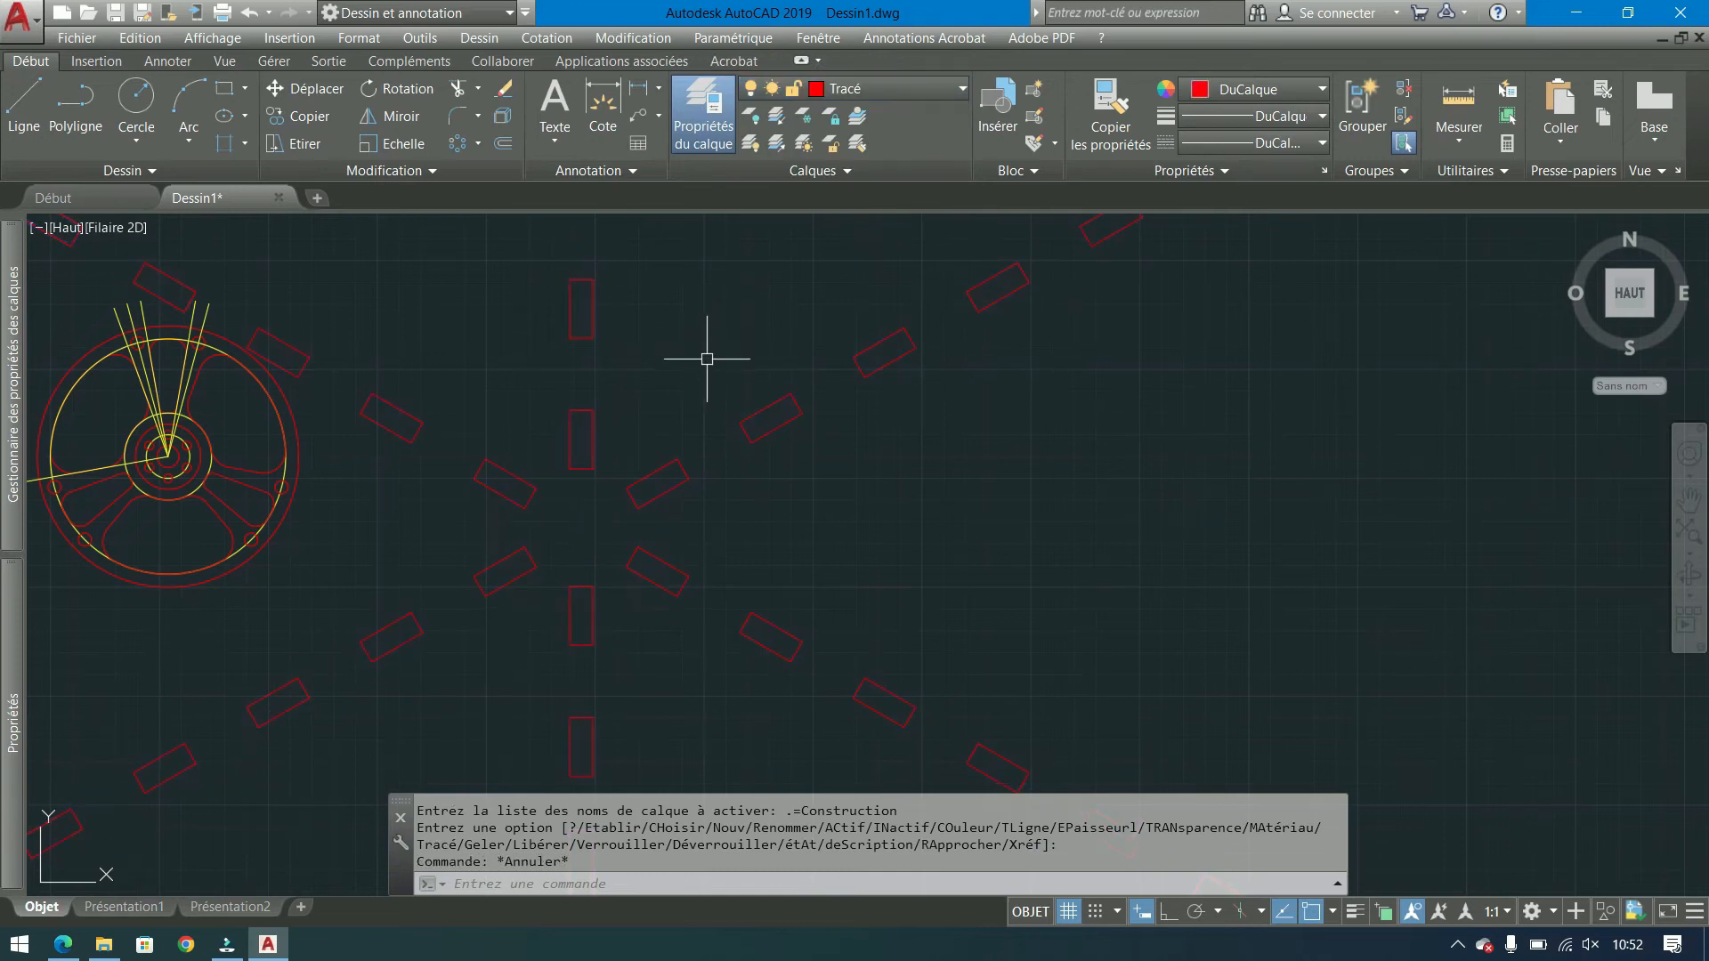
Explode the polar array of rectangles and delete one separate rectangle from it.
{"action": "left_click", "coordinate": [737, 336]}
{"action": "left_click", "coordinate": [545, 427]}
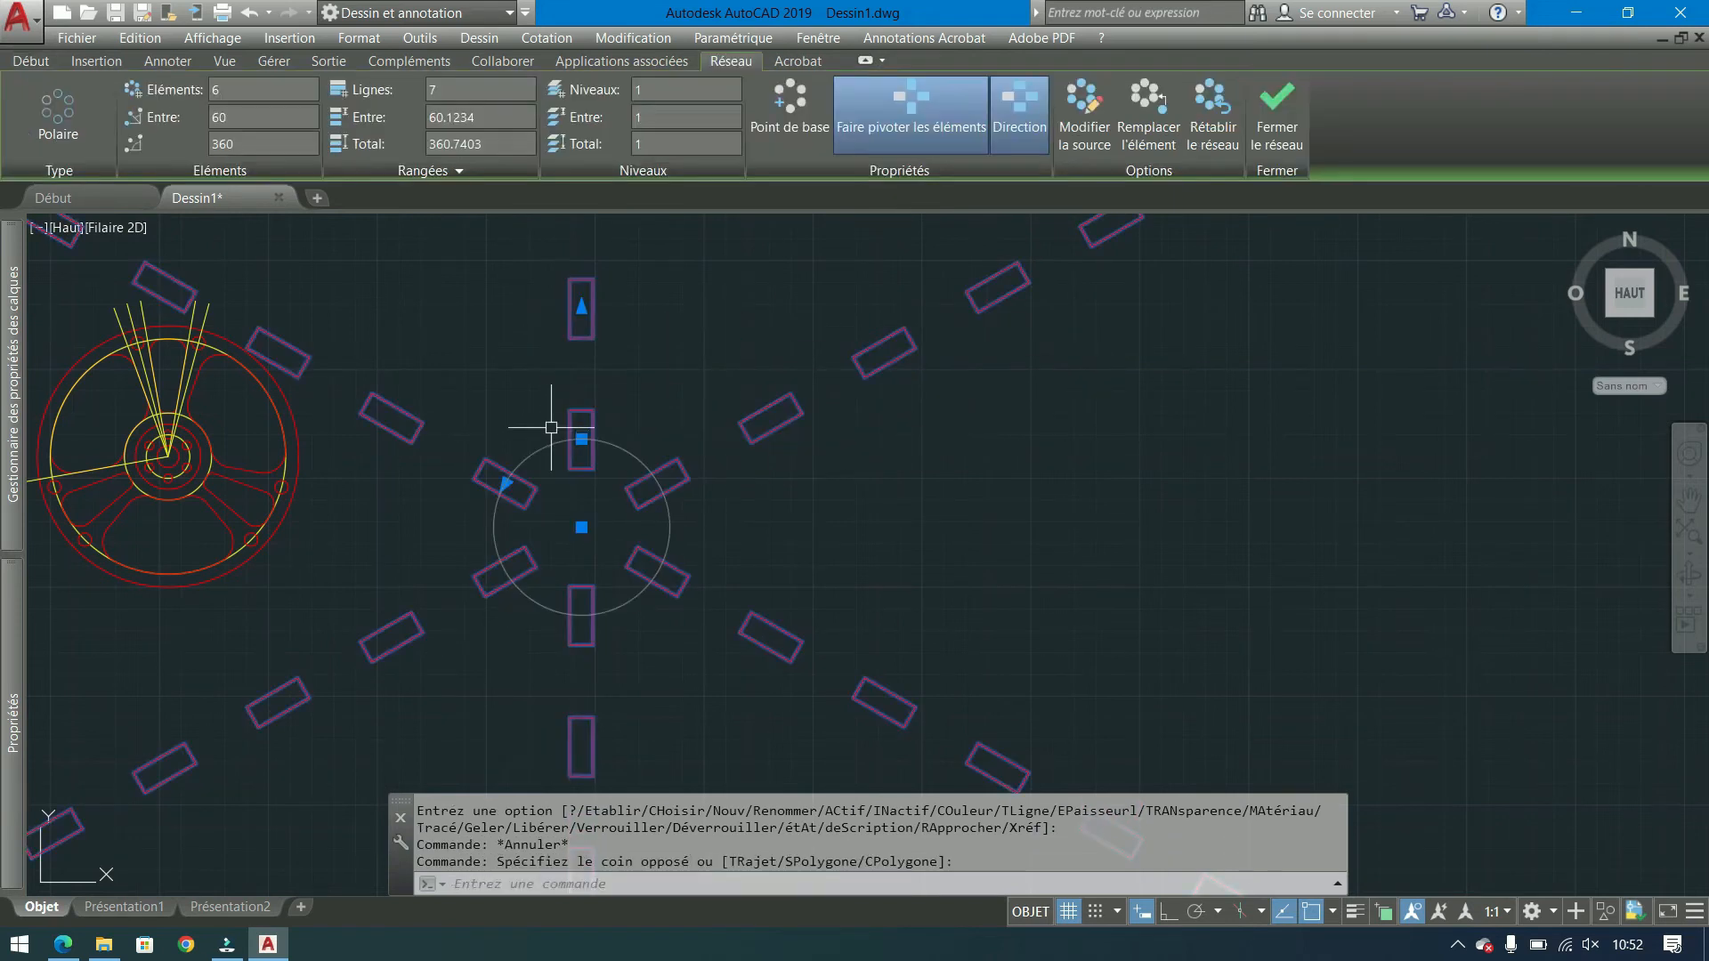
{"action": "left_click", "coordinate": [19, 66]}
{"action": "left_click", "coordinate": [503, 116]}
{"action": "left_click", "coordinate": [756, 433]}
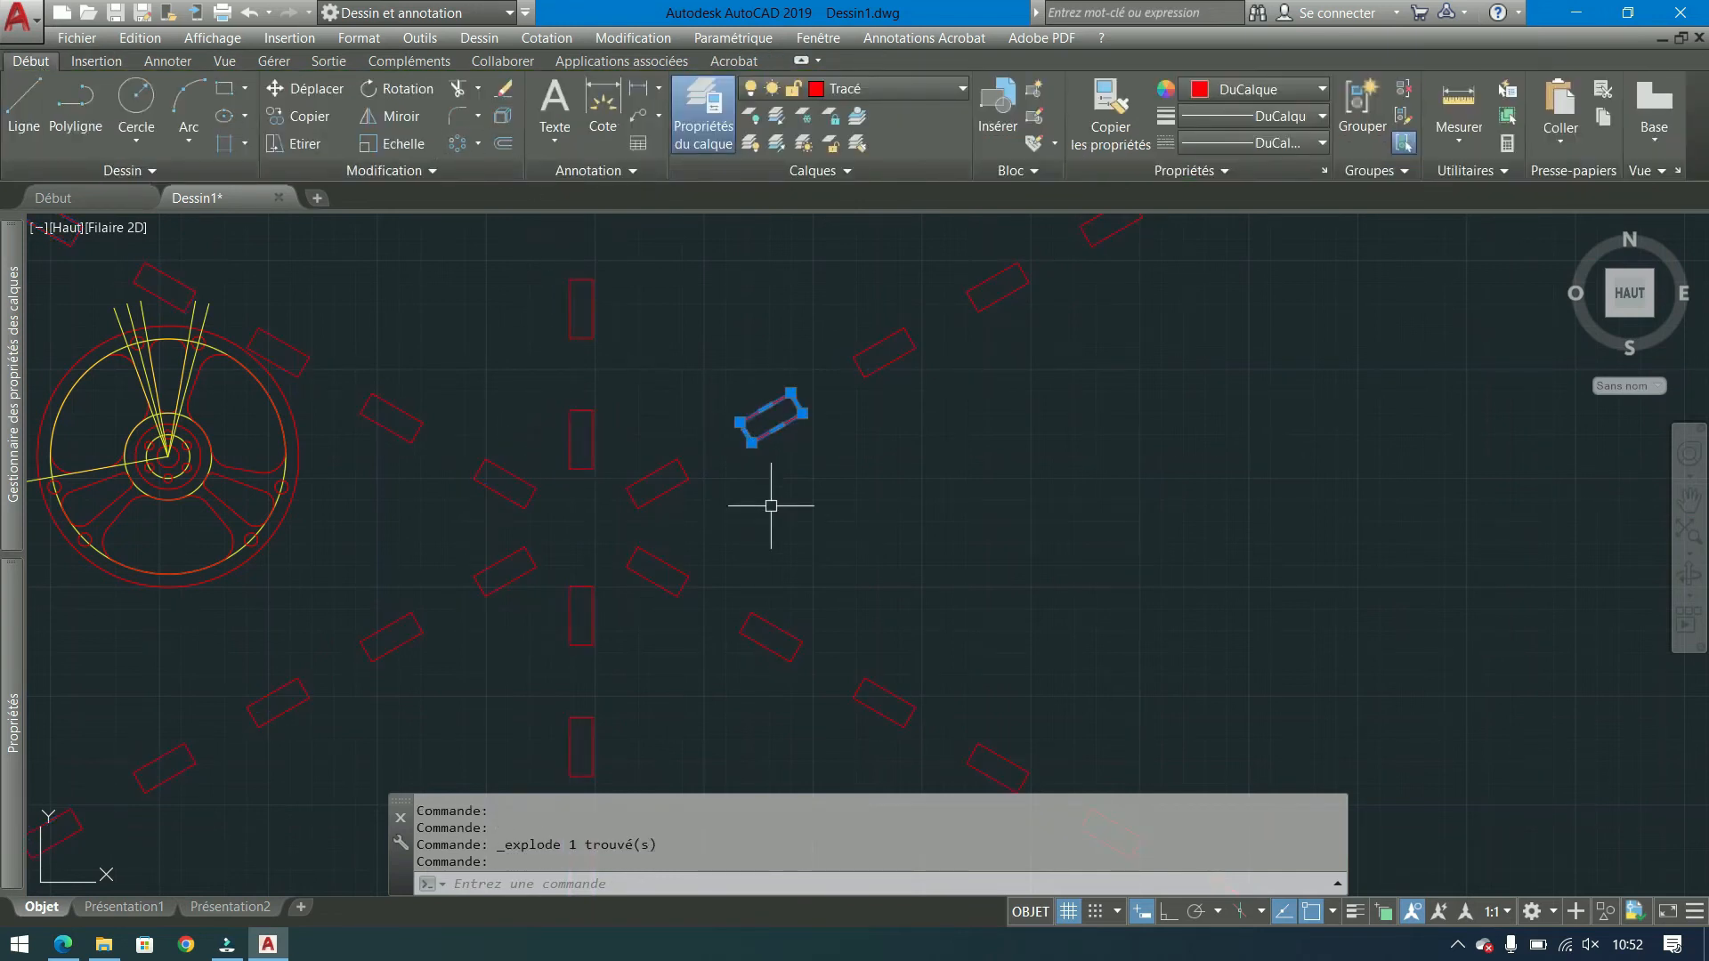
{"action": "key", "text": "Delete"}
Undo the operations back to before the demonstration rectangle was drawn, and redo only that rectangle.
{"action": "key", "text": "ctrl+z"}
{"action": "key", "text": "ctrl+z"}
{"action": "key", "text": "ctrl+z"}
{"action": "key", "text": "ctrl+z"}
{"action": "key", "text": "ctrl+z"}
{"action": "key", "text": "ctrl+z"}
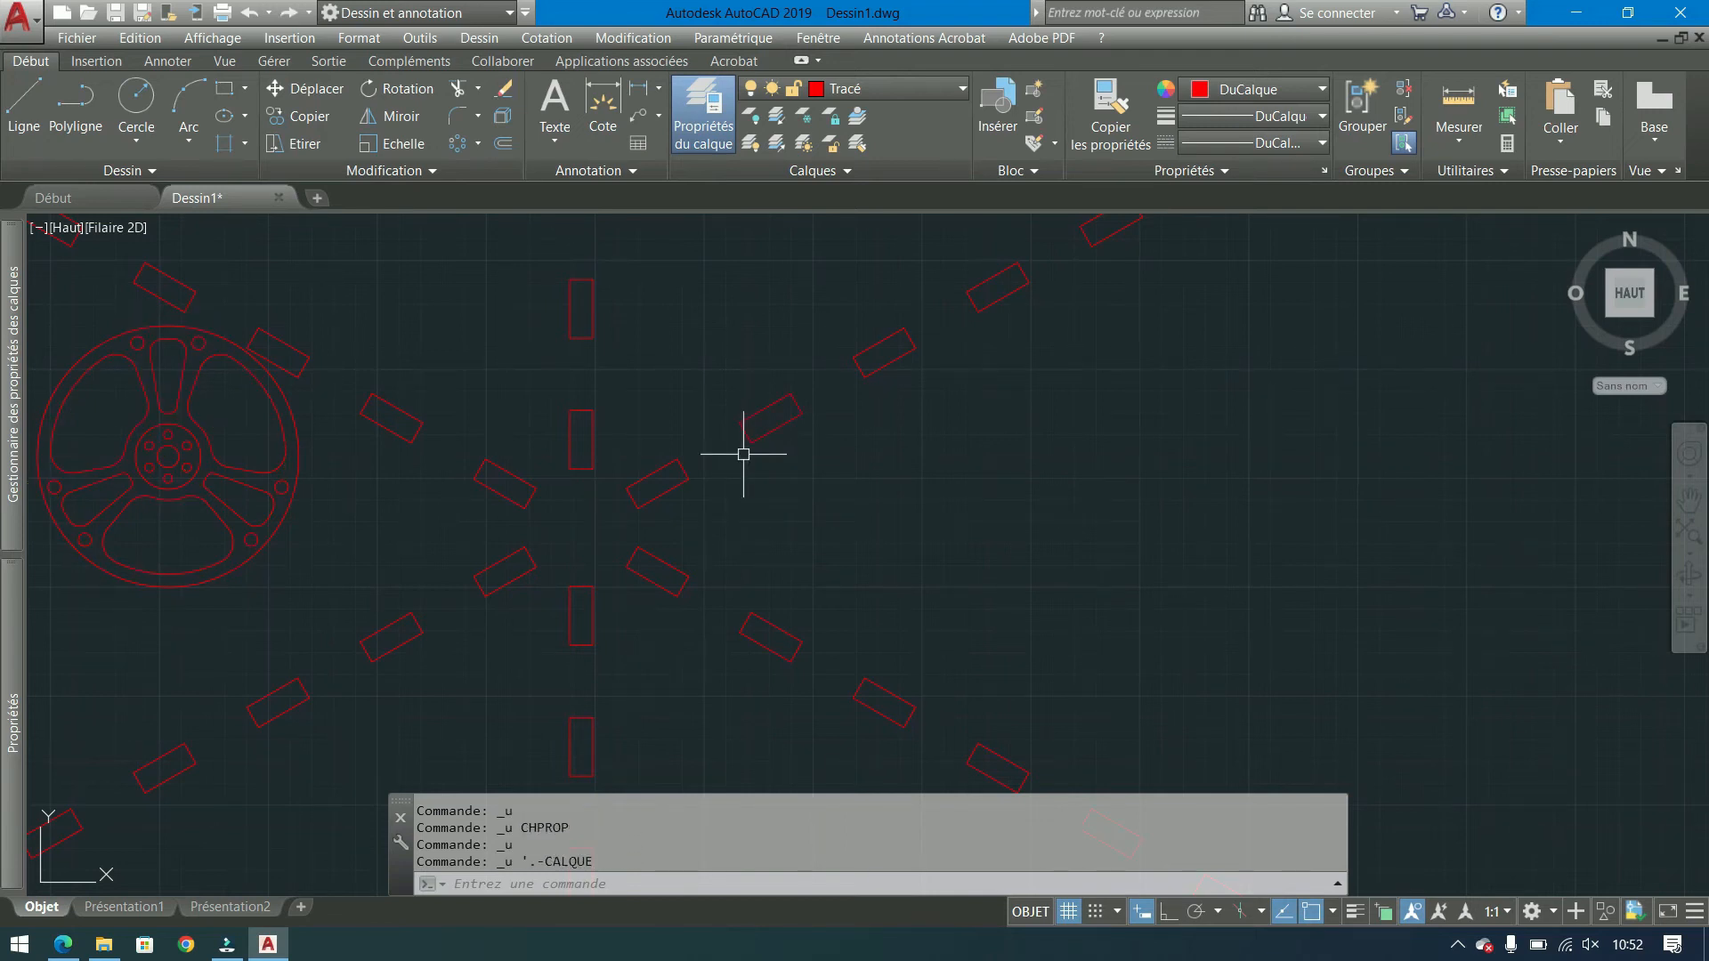
{"action": "key", "text": "ctrl+z"}
{"action": "key", "text": "ctrl+z"}
{"action": "key", "text": "ctrl+z"}
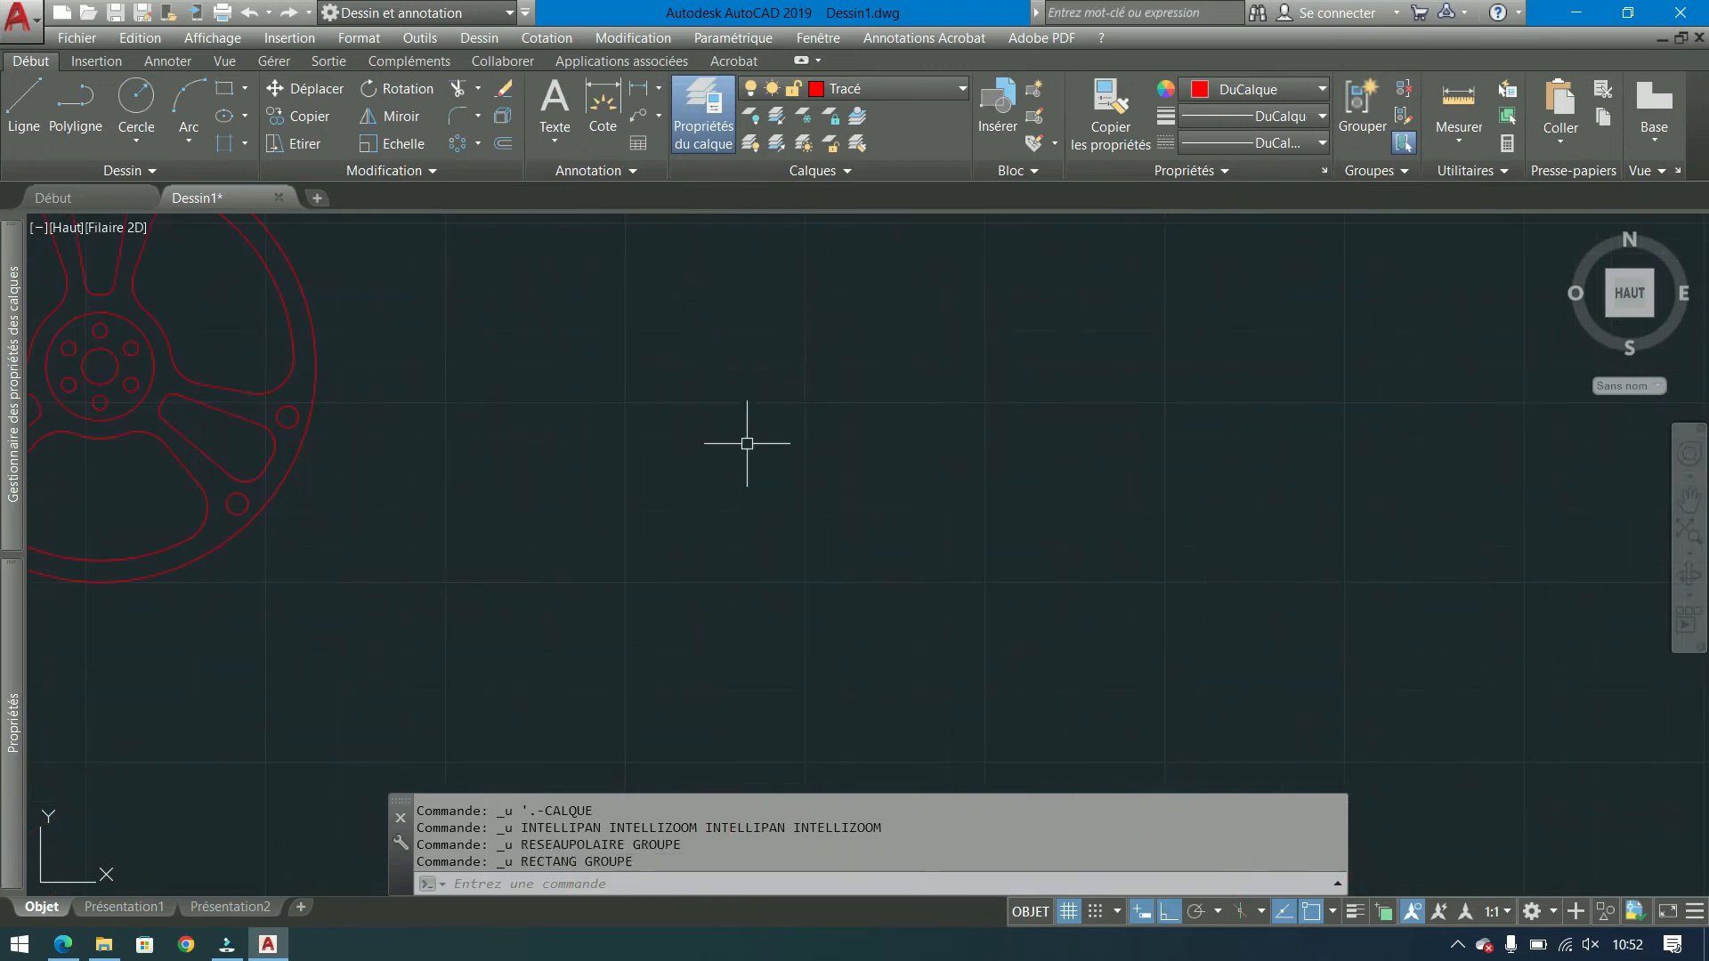
{"action": "key", "text": "ctrl+y"}
Create a non-associative polar array of the rectangle with 6 elements over 360°, centred on a point below it.
{"action": "left_click", "coordinate": [804, 313]}
{"action": "left_click", "coordinate": [685, 383]}
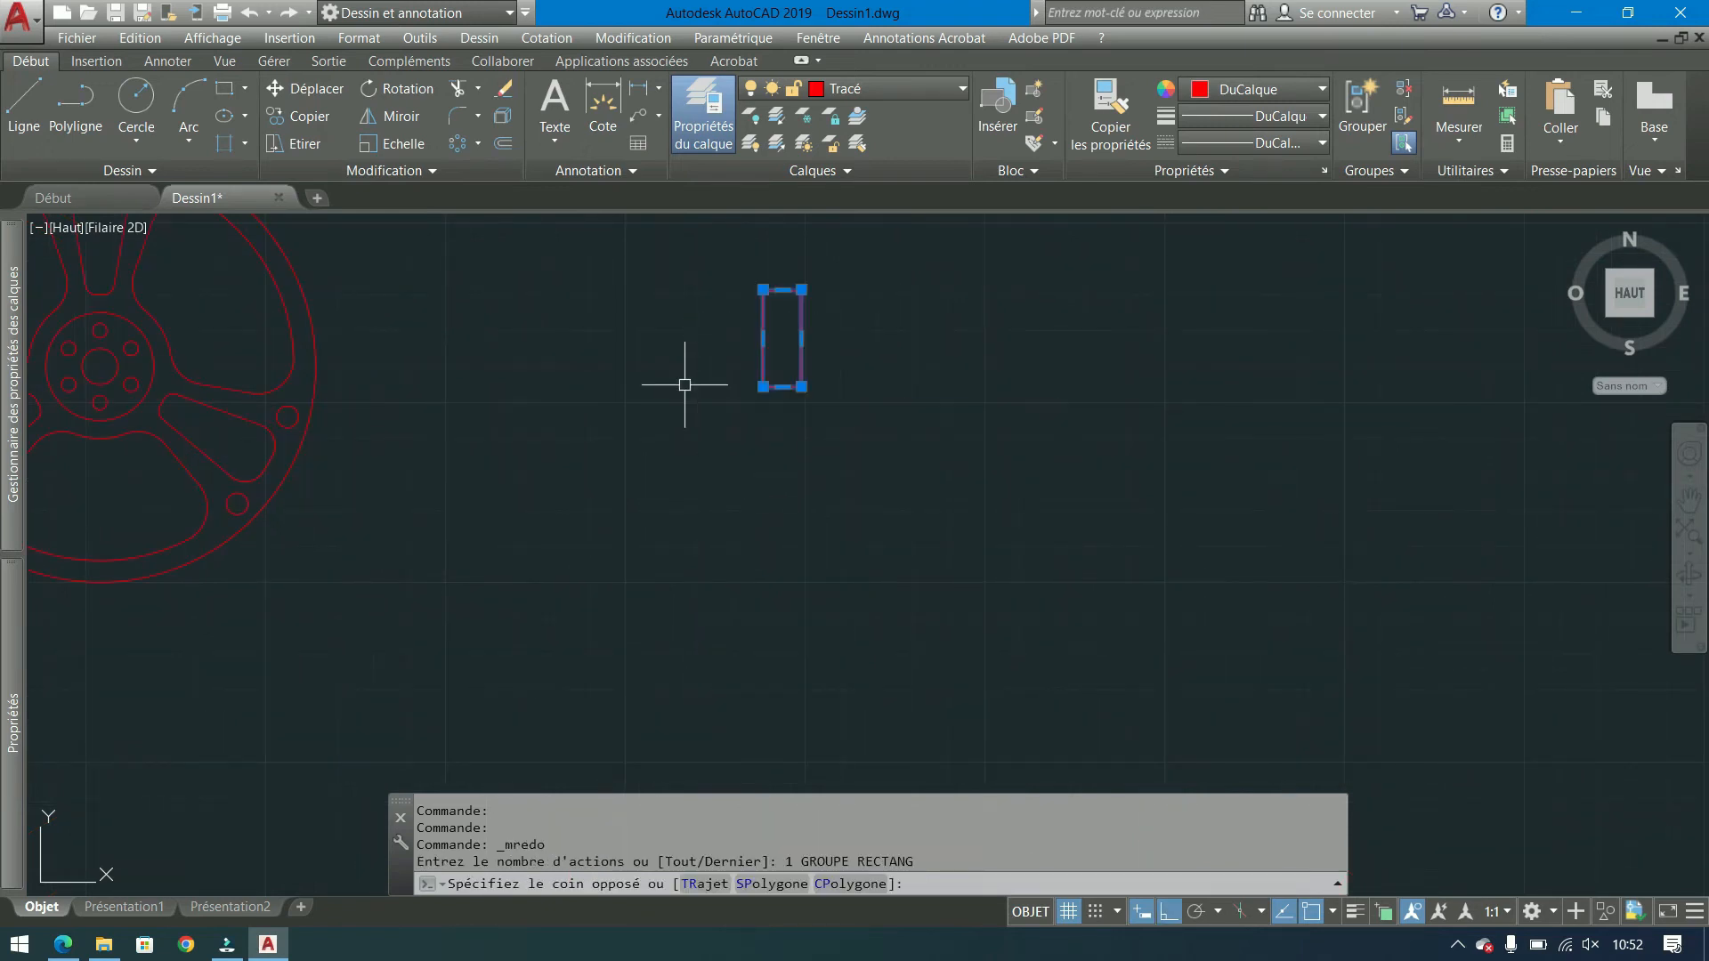
{"action": "left_click", "coordinate": [478, 145]}
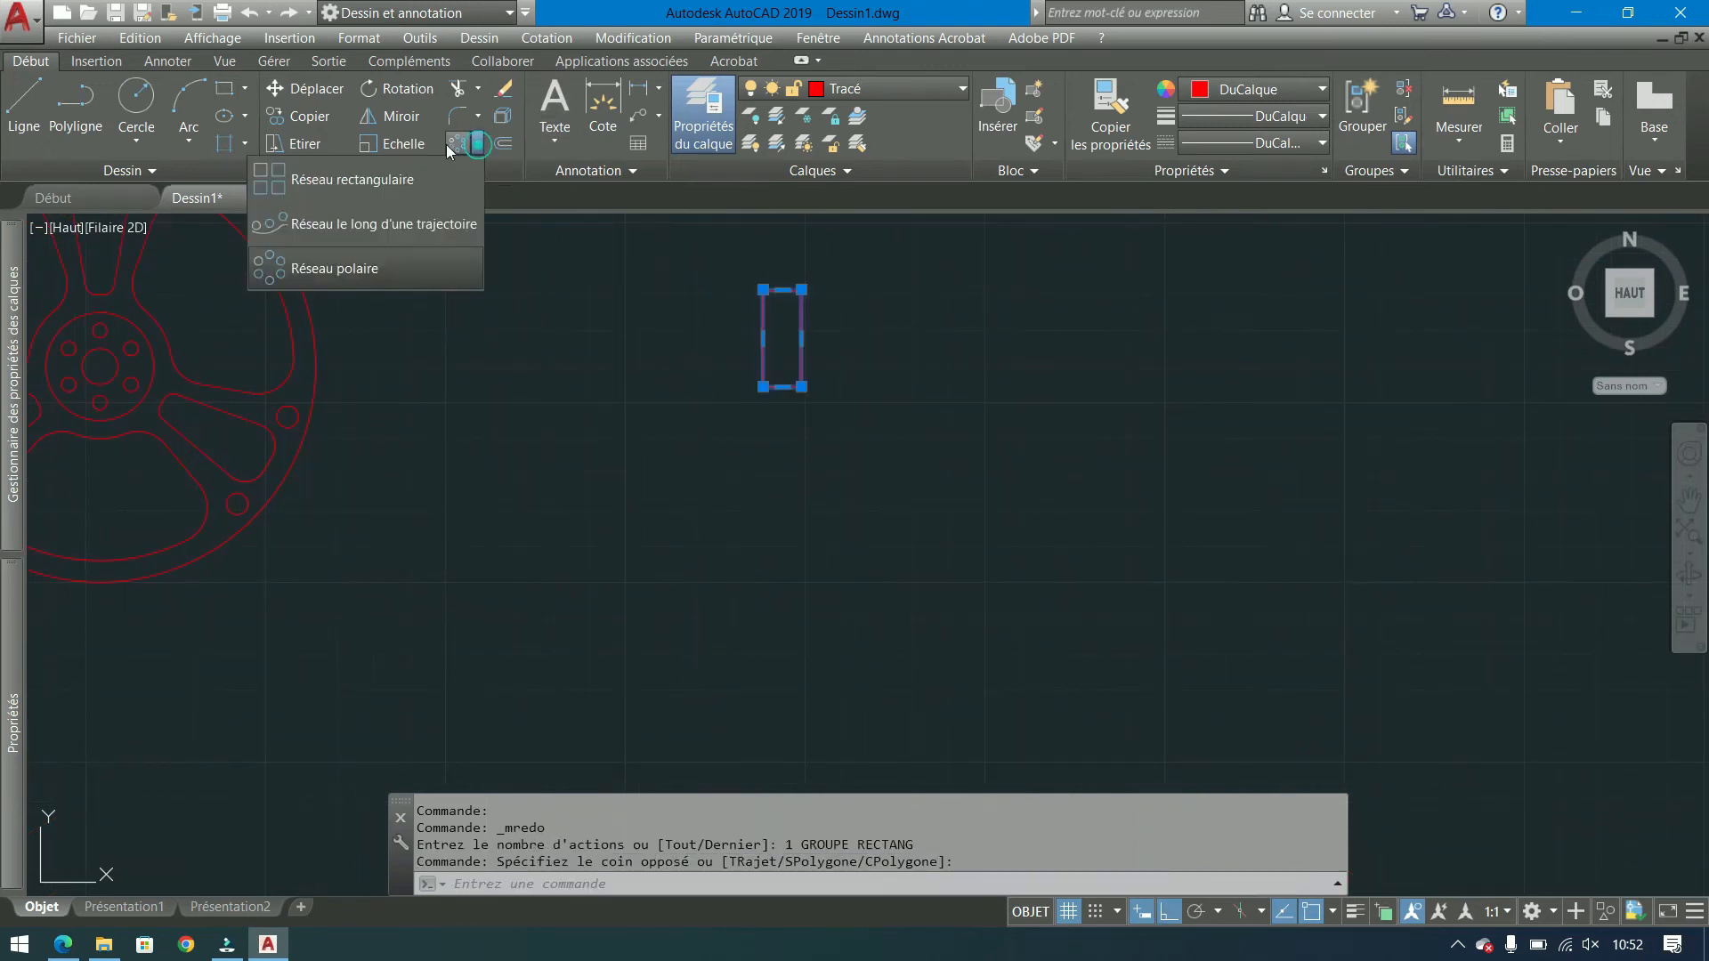
{"action": "left_click", "coordinate": [392, 267]}
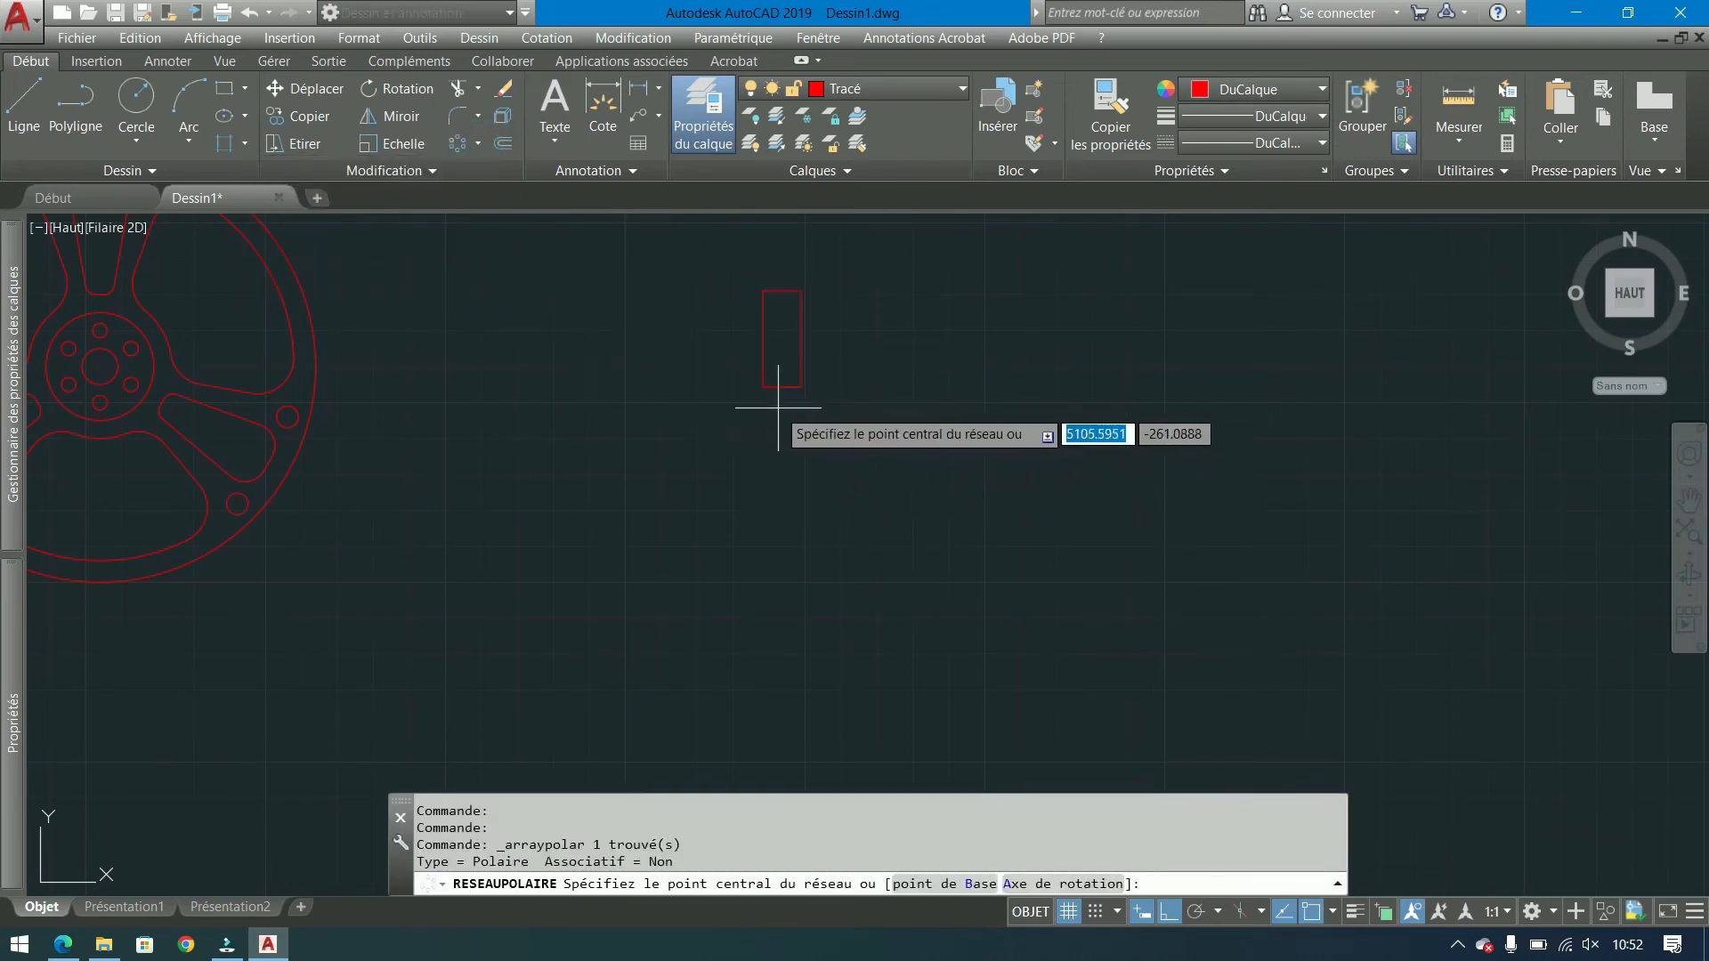
{"action": "left_click", "coordinate": [783, 476]}
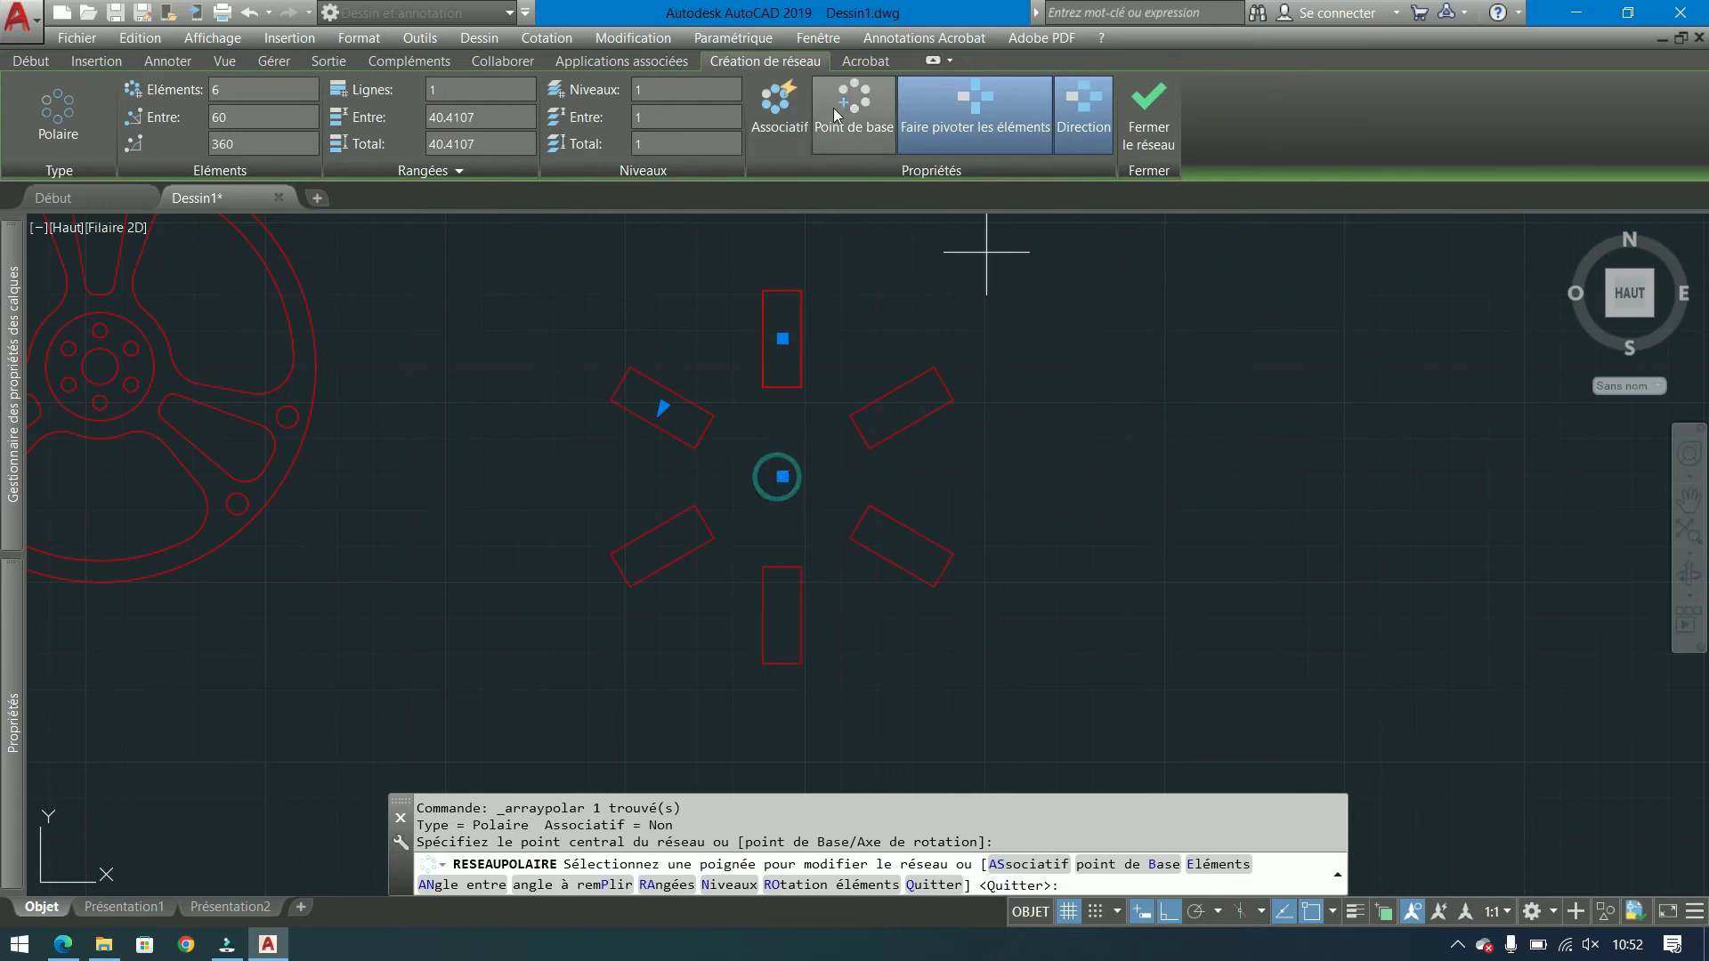
{"action": "left_click", "coordinate": [1127, 115]}
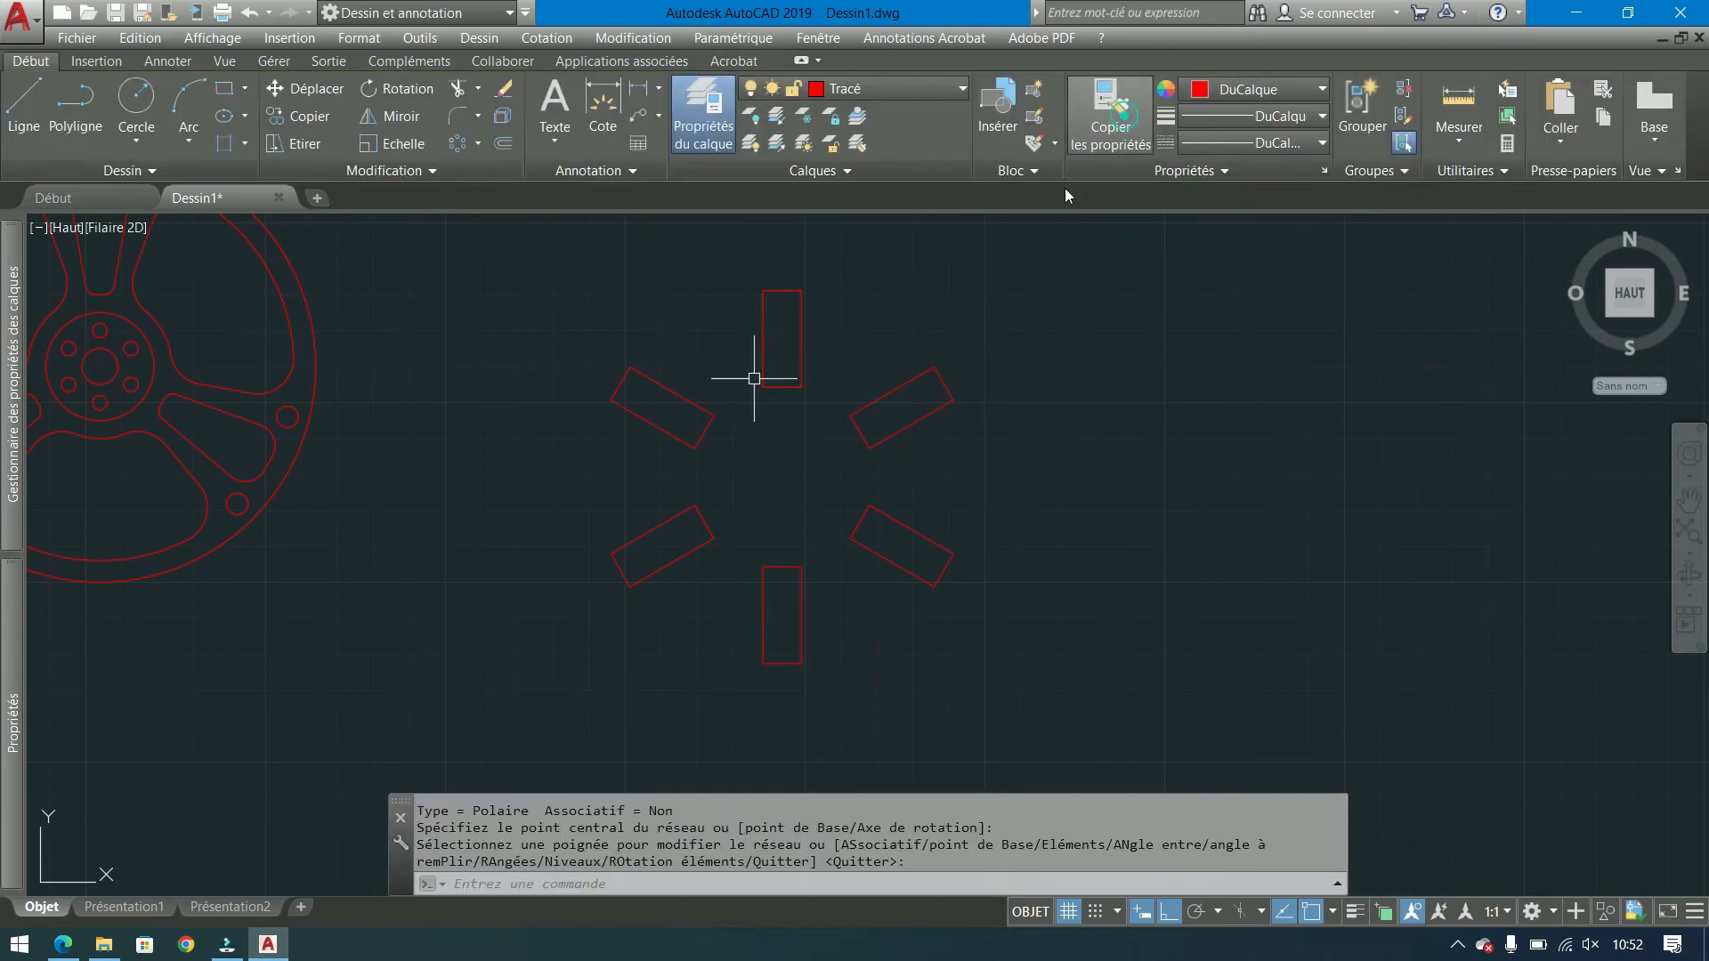
Examine the non-associative array by selecting its rectangles individually and all together, viewing the layer list, and deselecting them.
{"action": "left_click", "coordinate": [801, 332]}
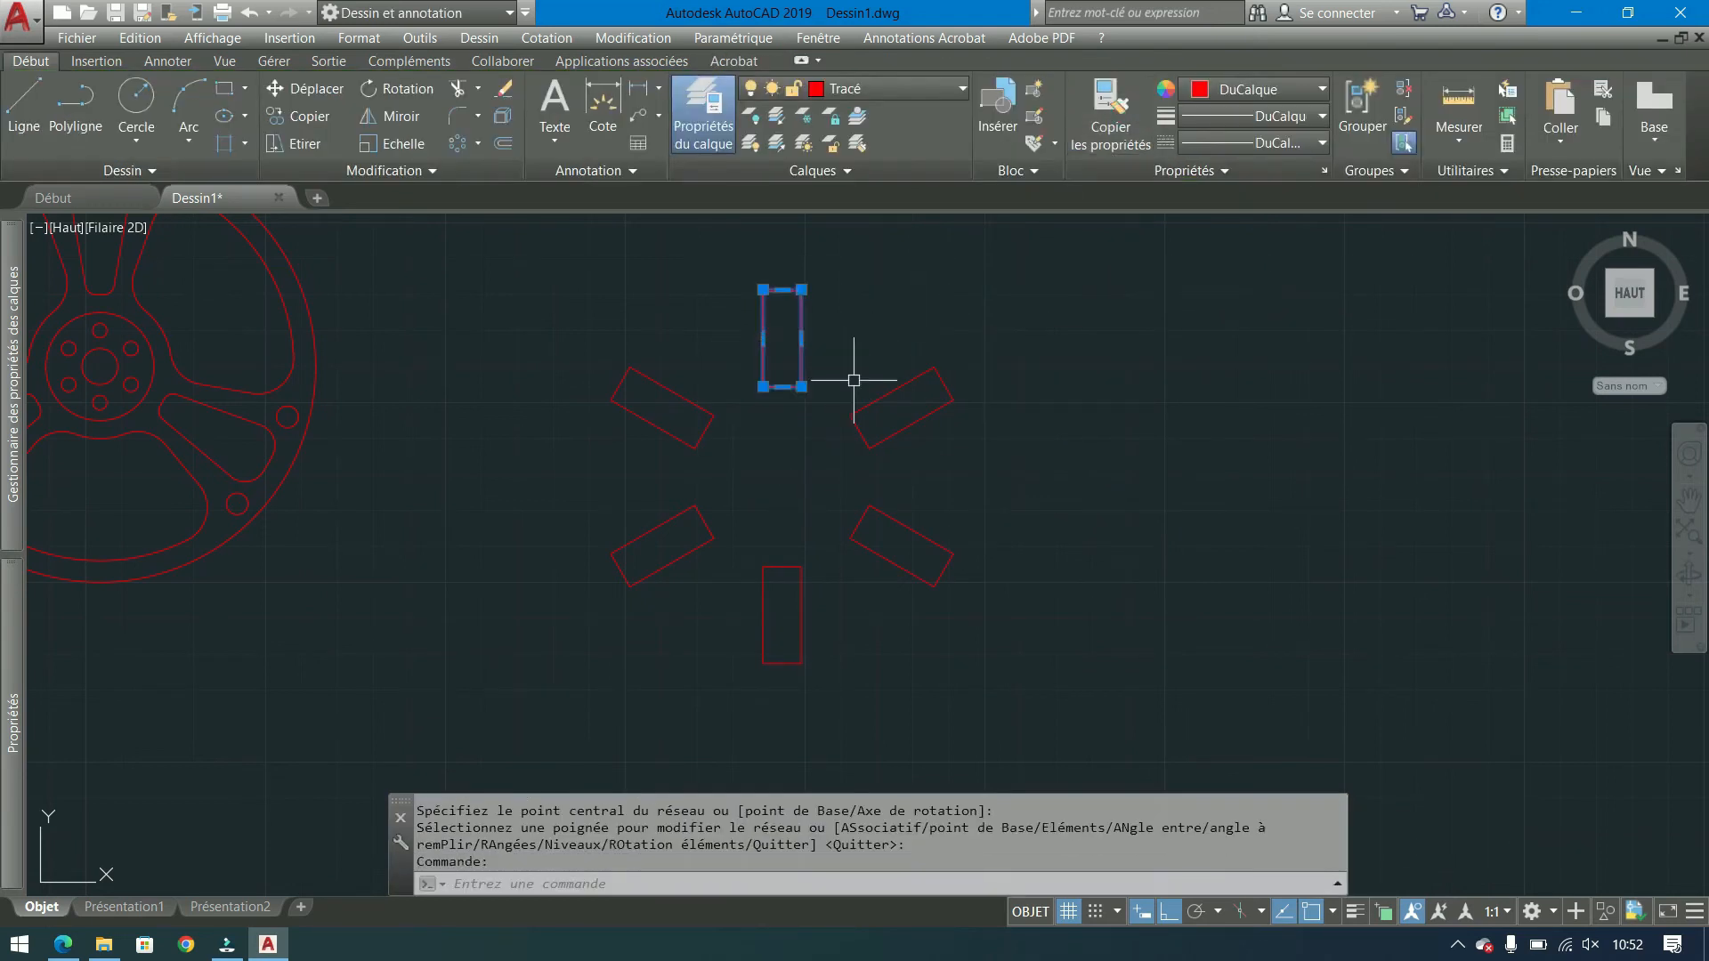
{"action": "left_click", "coordinate": [902, 389]}
{"action": "left_click", "coordinate": [926, 530]}
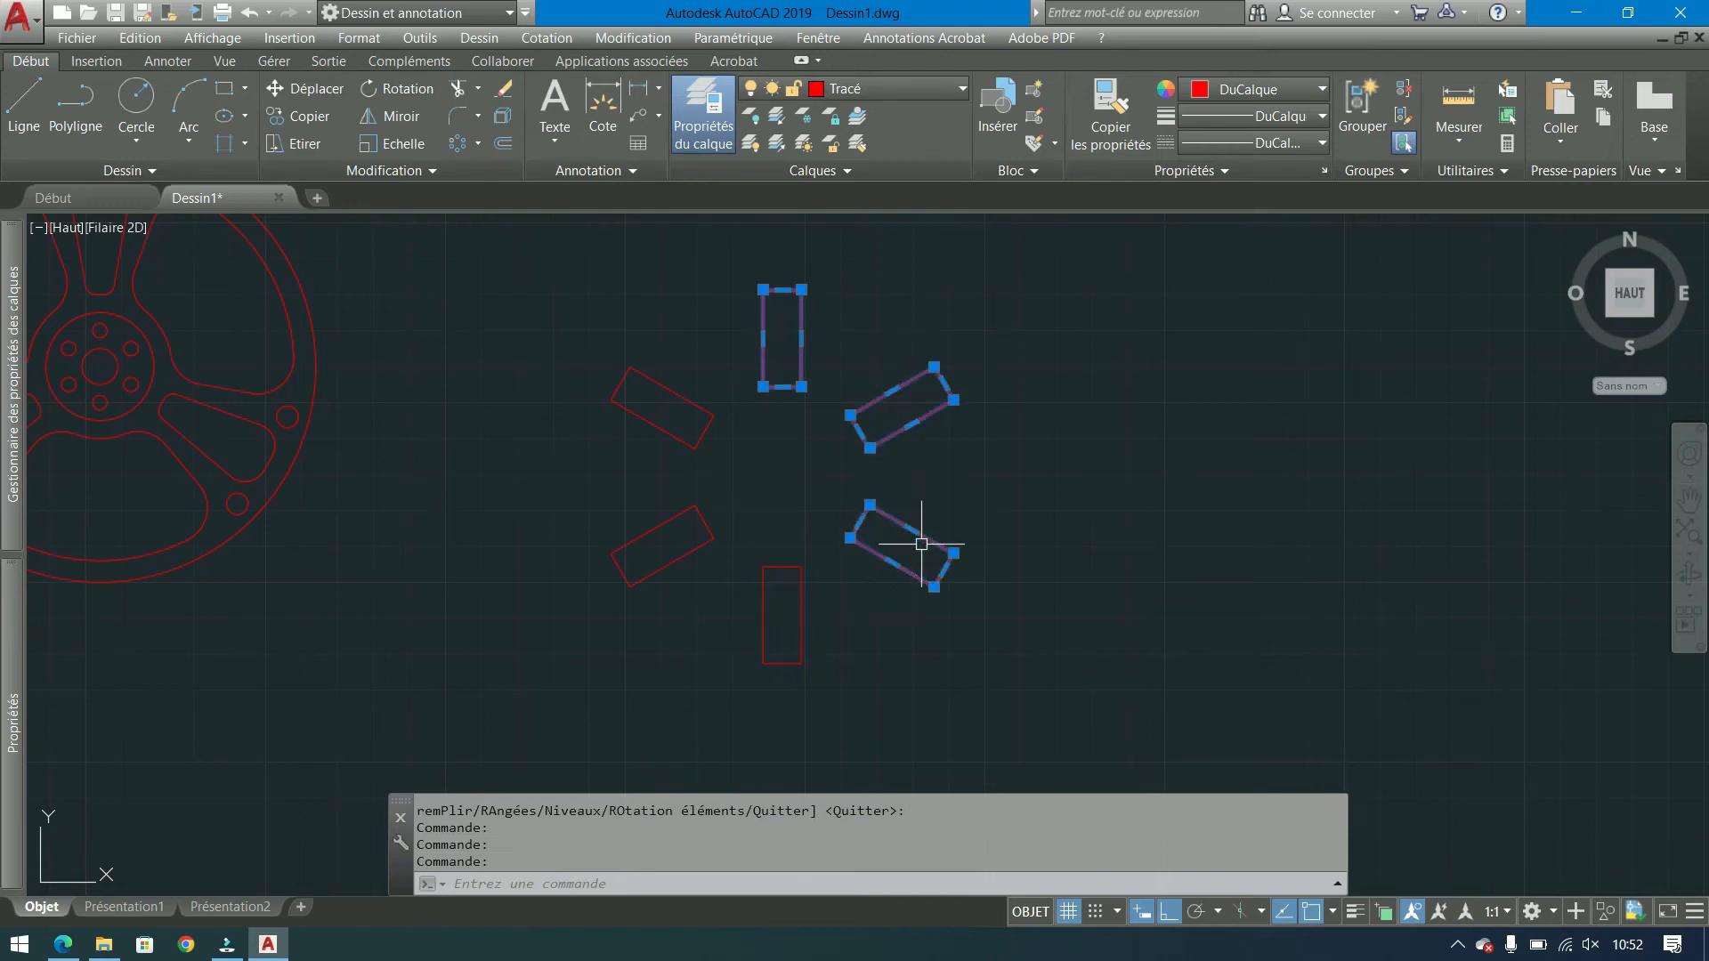
{"action": "left_click", "coordinate": [1023, 279]}
{"action": "left_click", "coordinate": [621, 608]}
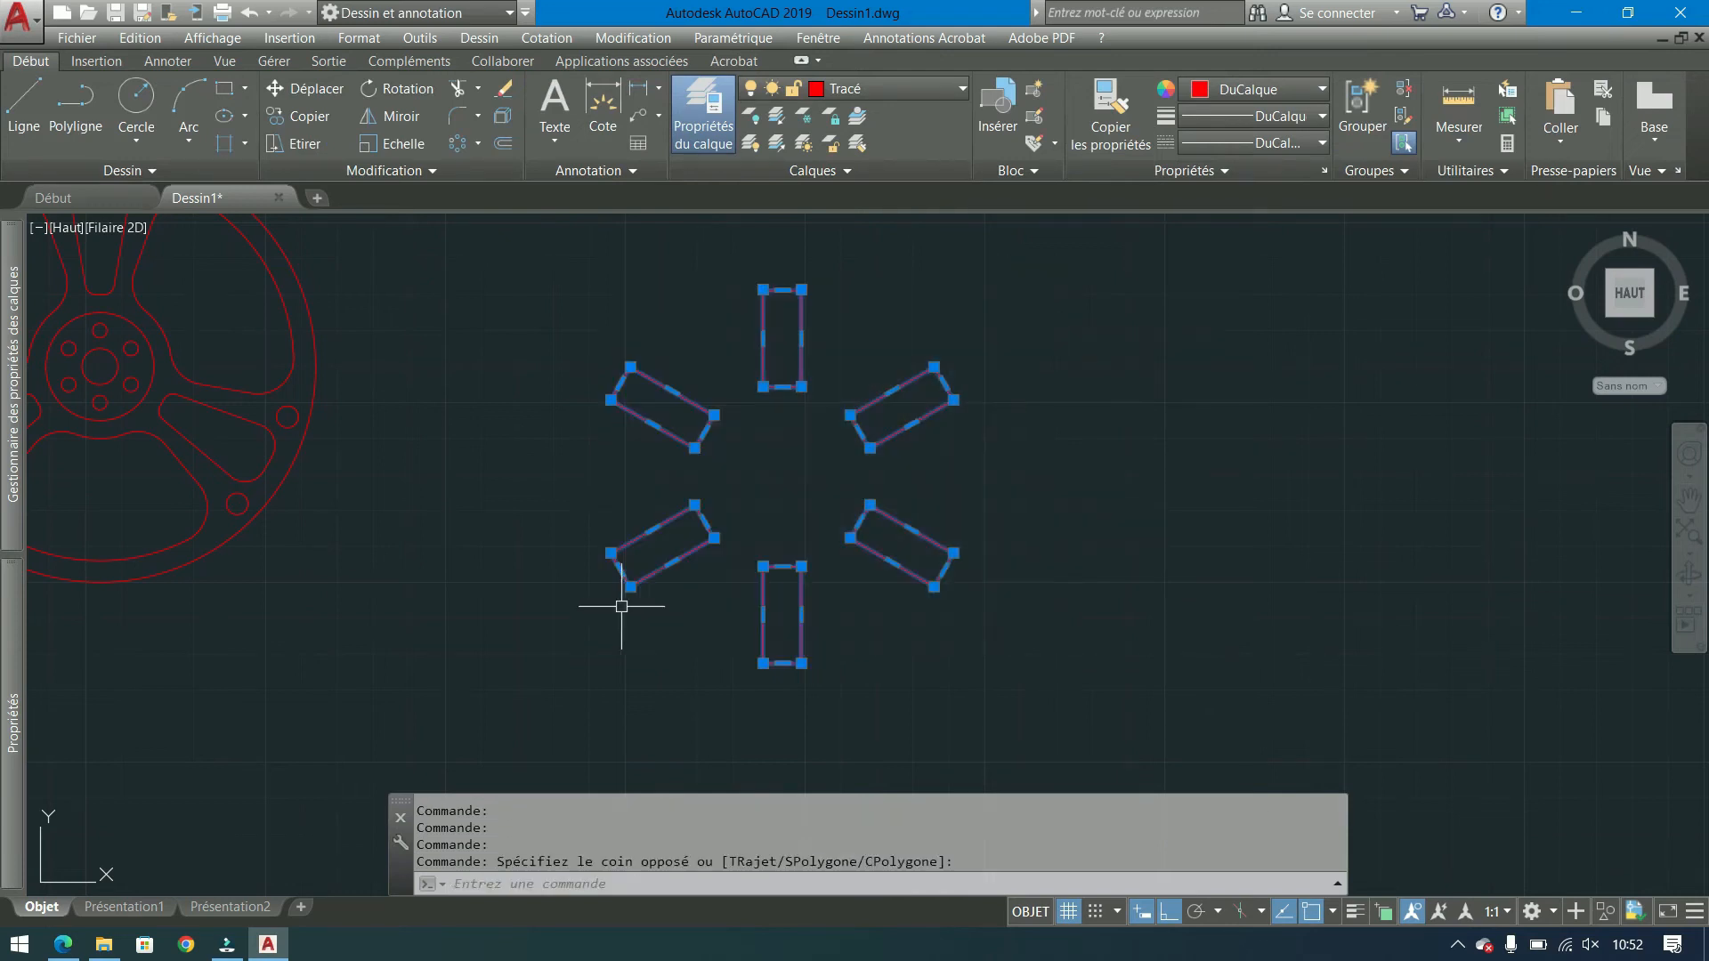
{"action": "left_click", "coordinate": [923, 93]}
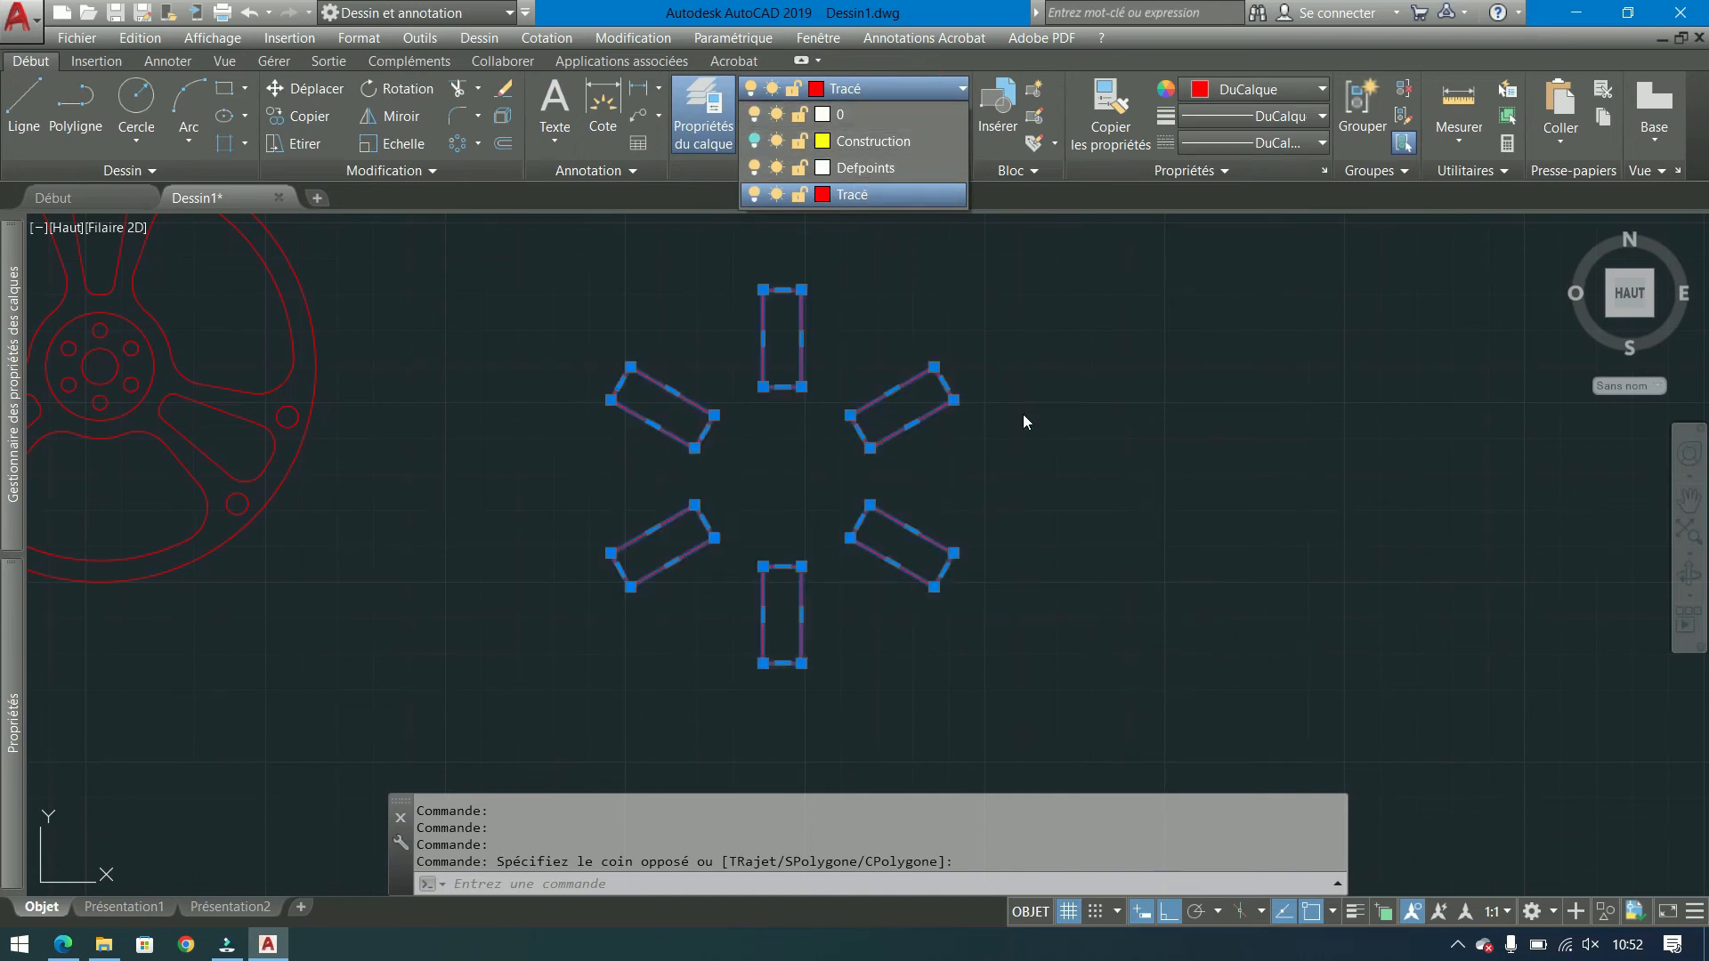
{"action": "key", "text": "Escape"}
{"action": "key", "text": "Escape"}
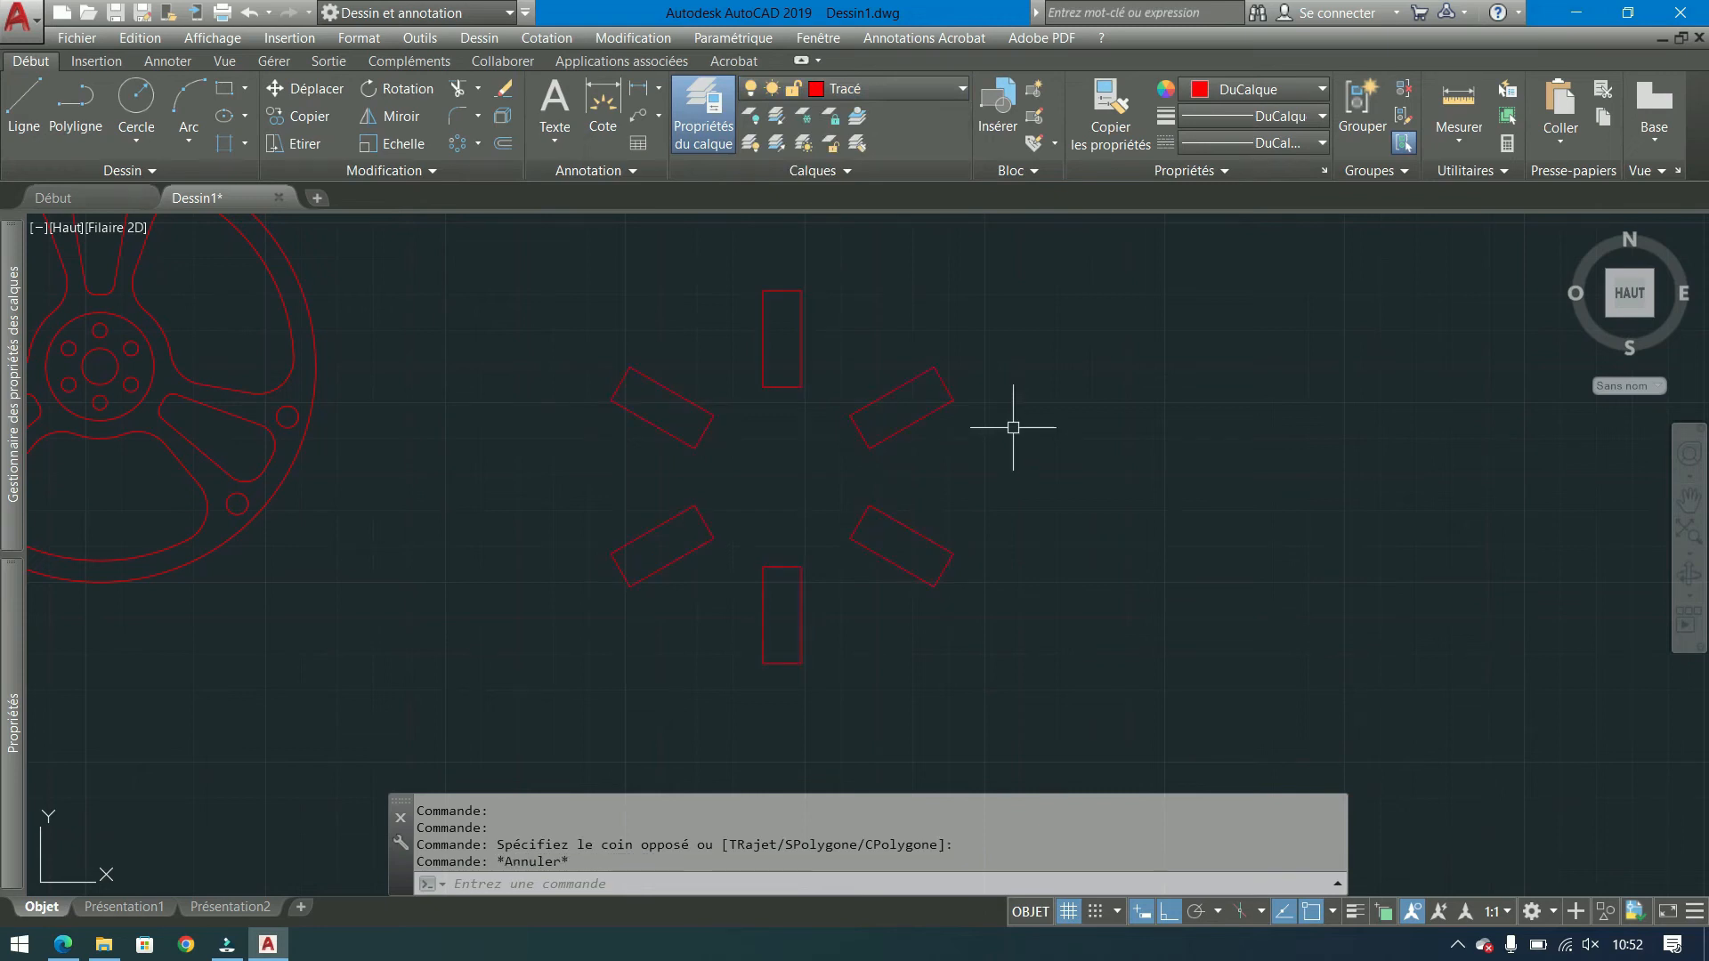
Erase all six rectangles of the demonstration array beside the wheel.
{"action": "scroll", "coordinate": [1014, 418], "scroll_direction": "down", "scroll_amount": 2}
{"action": "left_click", "coordinate": [997, 303]}
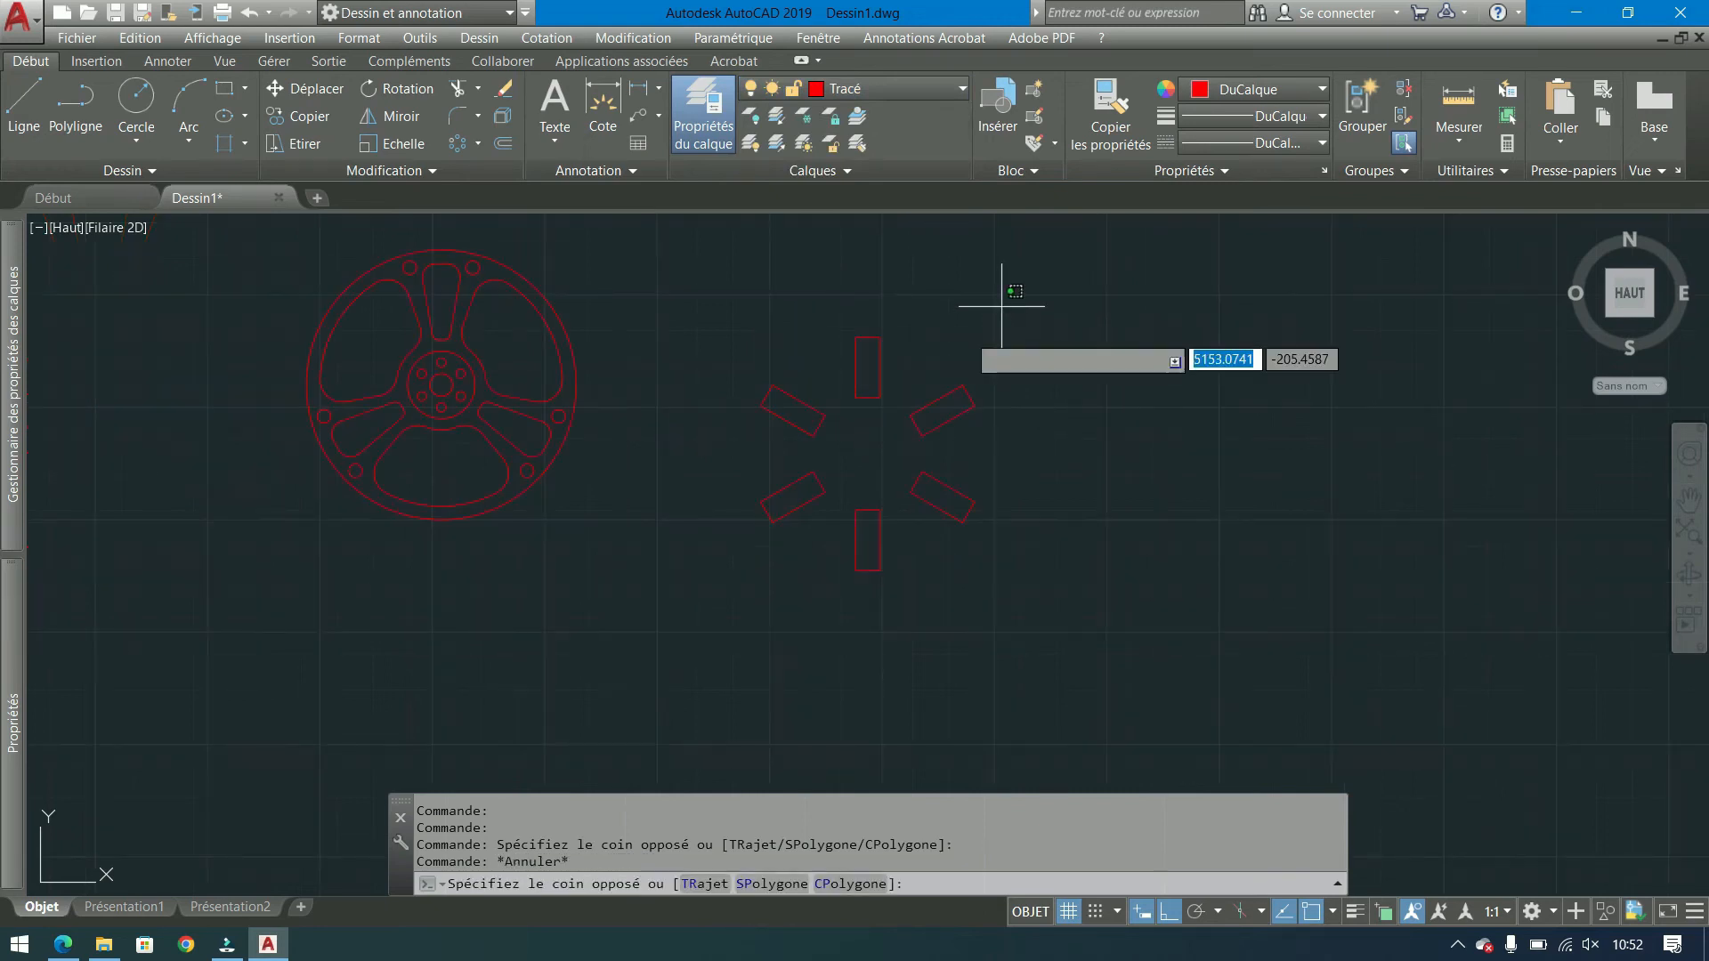
{"action": "left_click", "coordinate": [747, 543]}
{"action": "key", "text": "Delete"}
Inspect the wheel's three narrow tapered slots and its three large openings by selecting each set, and deselect them.
{"action": "scroll", "coordinate": [435, 215], "scroll_direction": "up", "scroll_amount": 3}
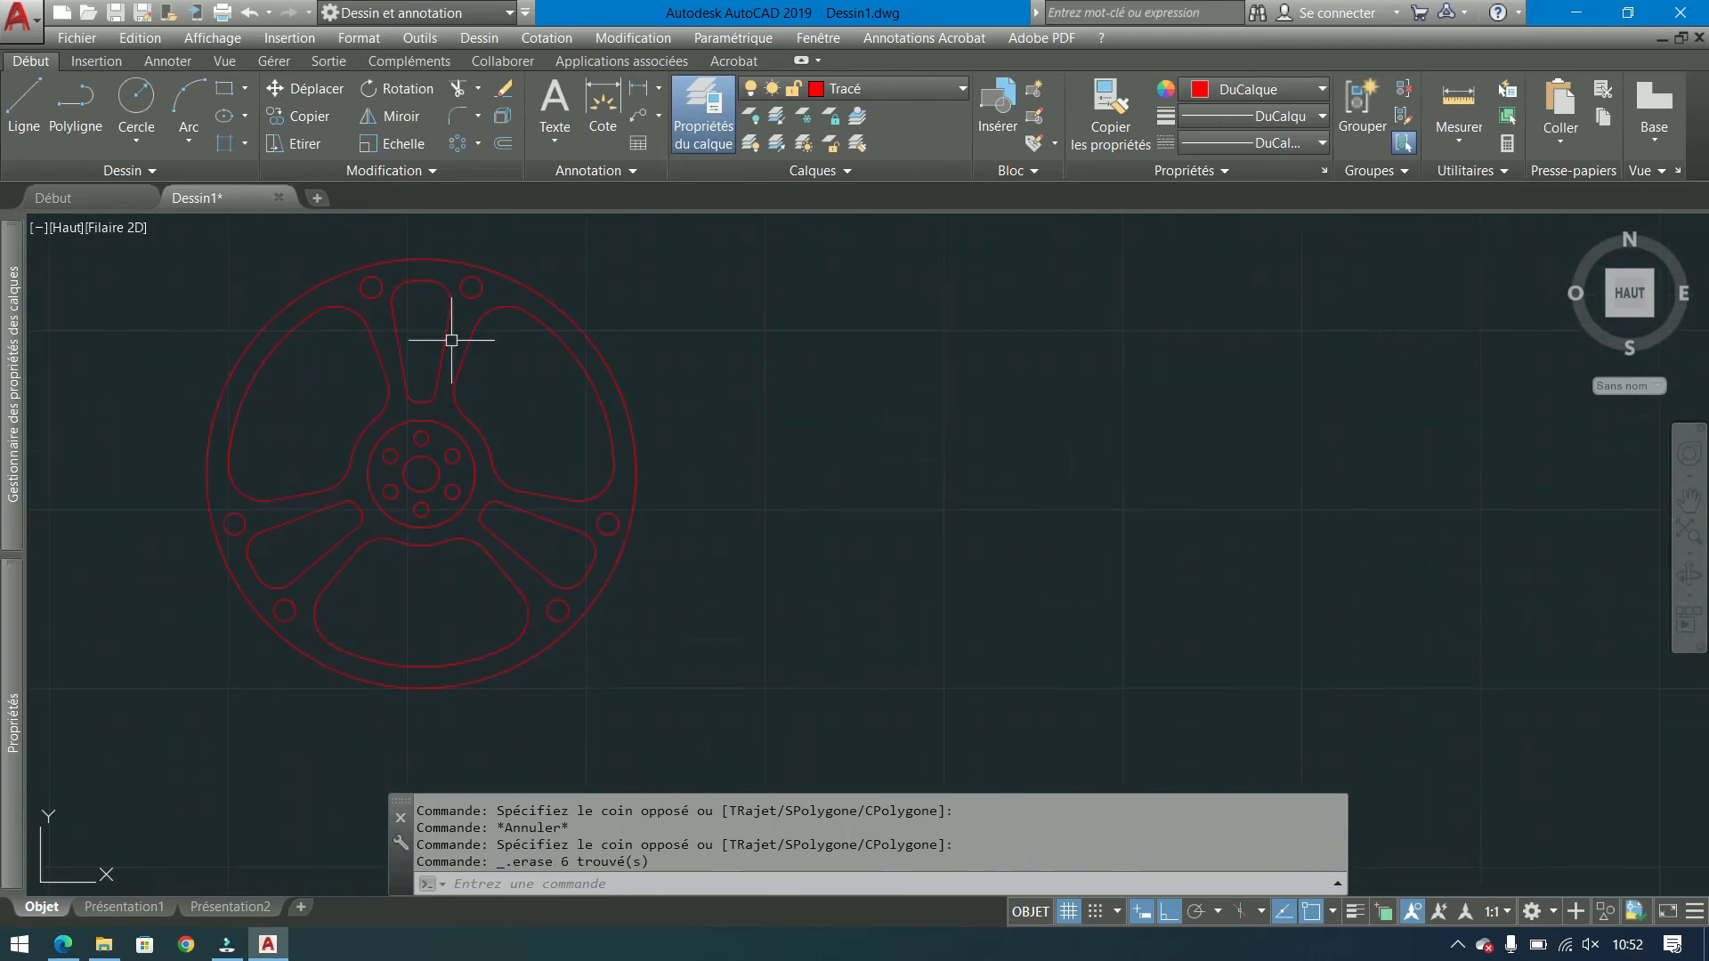
{"action": "middle_click_drag", "start_coordinate": [740, 377], "coordinate": [607, 365]}
{"action": "middle_click_drag", "start_coordinate": [490, 320], "coordinate": [679, 340]}
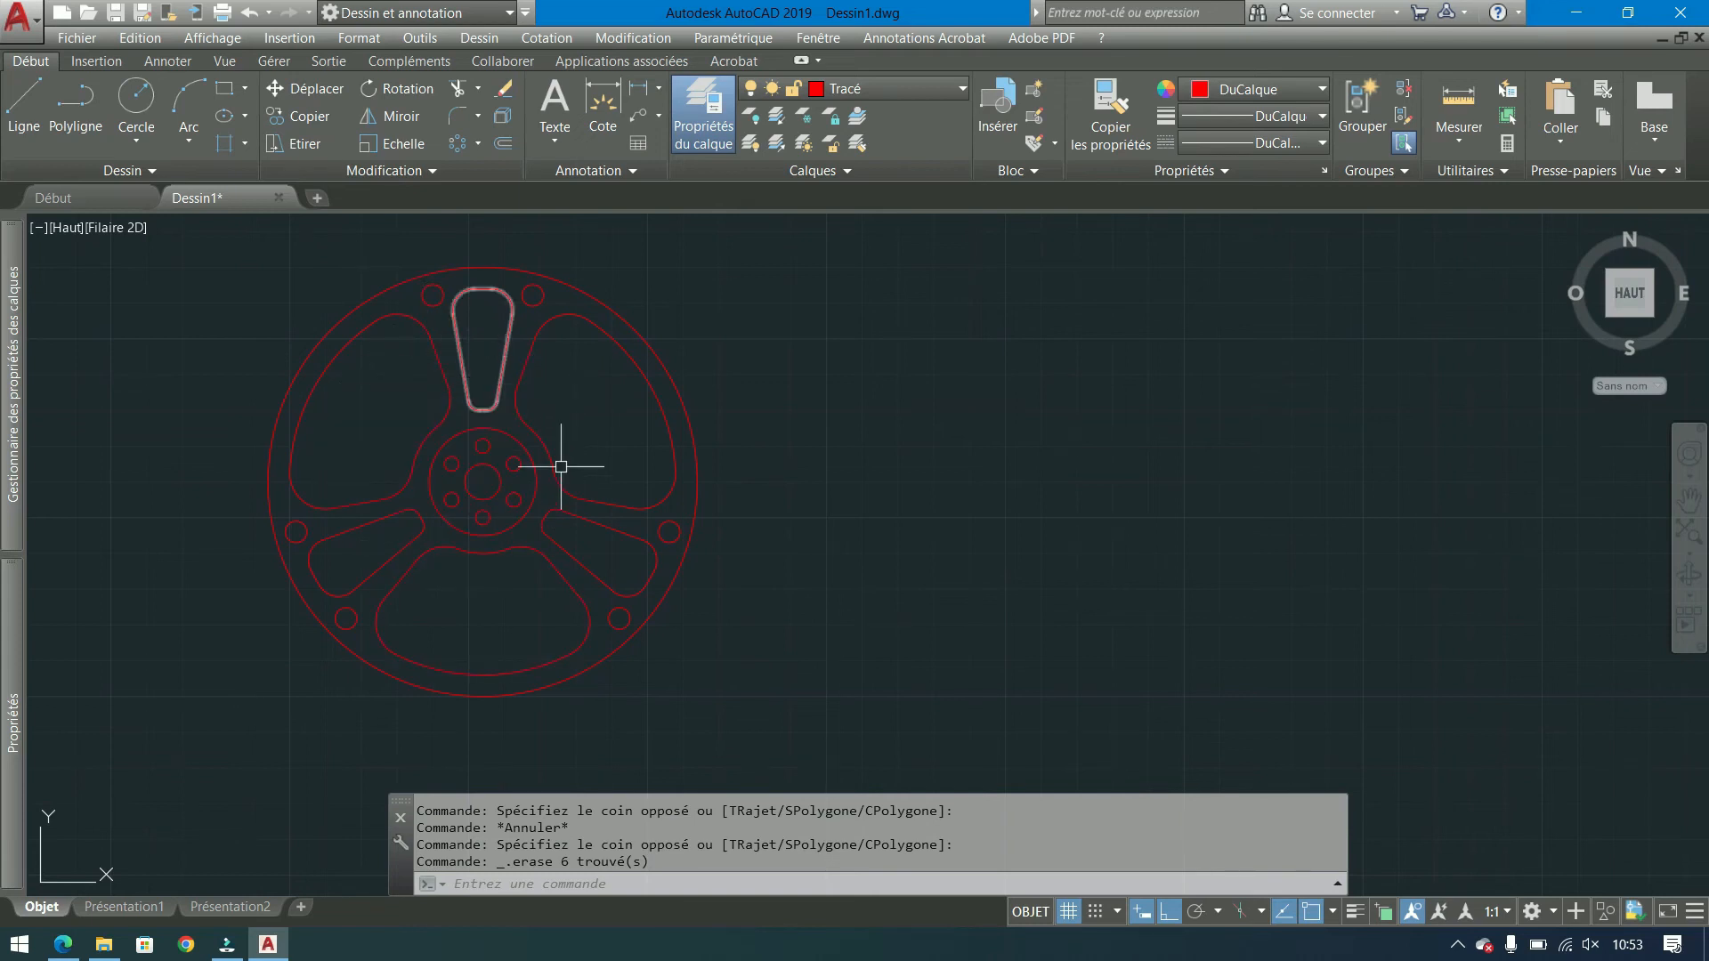
{"action": "scroll", "coordinate": [405, 570], "scroll_direction": "up", "scroll_amount": 6}
{"action": "scroll", "coordinate": [401, 564], "scroll_direction": "down", "scroll_amount": 3}
{"action": "scroll", "coordinate": [477, 619], "scroll_direction": "down", "scroll_amount": 5}
{"action": "scroll", "coordinate": [532, 548], "scroll_direction": "up", "scroll_amount": 2}
{"action": "scroll", "coordinate": [532, 548], "scroll_direction": "up", "scroll_amount": 2}
{"action": "mouse_move", "coordinate": [531, 547]}
{"action": "middle_mouse_down"}
{"action": "mouse_move", "coordinate": [571, 413]}
{"action": "mouse_move", "coordinate": [573, 436]}
{"action": "middle_mouse_up"}
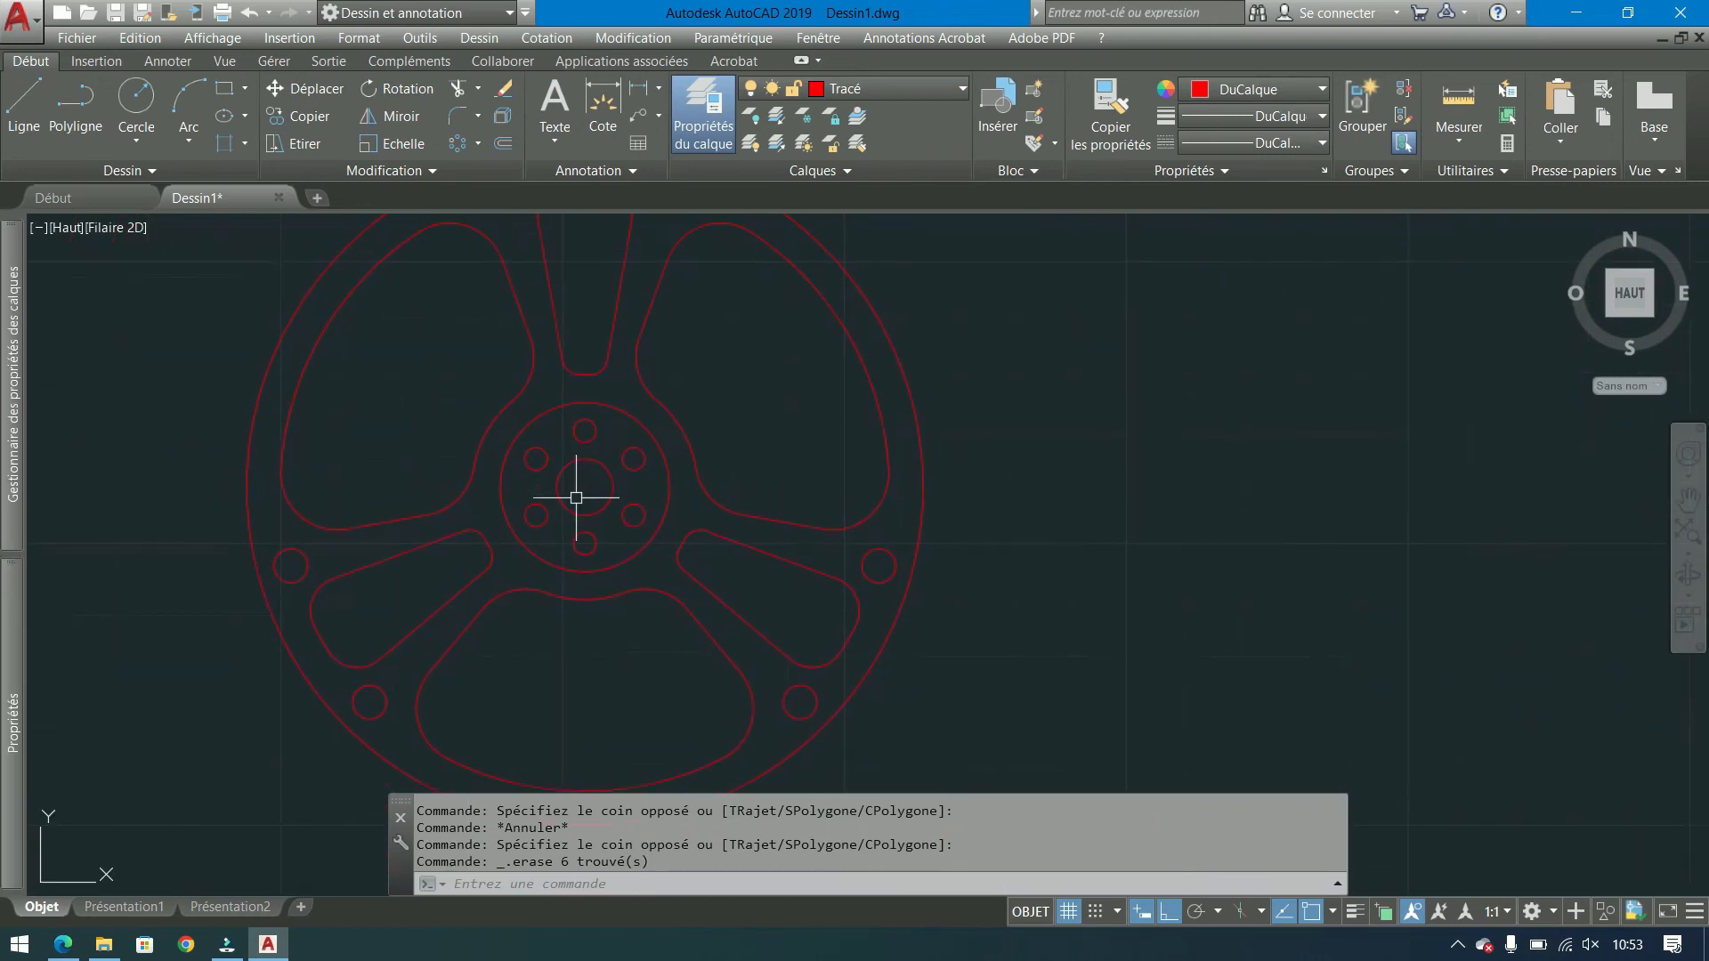
{"action": "left_click", "coordinate": [434, 543]}
{"action": "left_click", "coordinate": [583, 374]}
{"action": "left_click", "coordinate": [712, 532]}
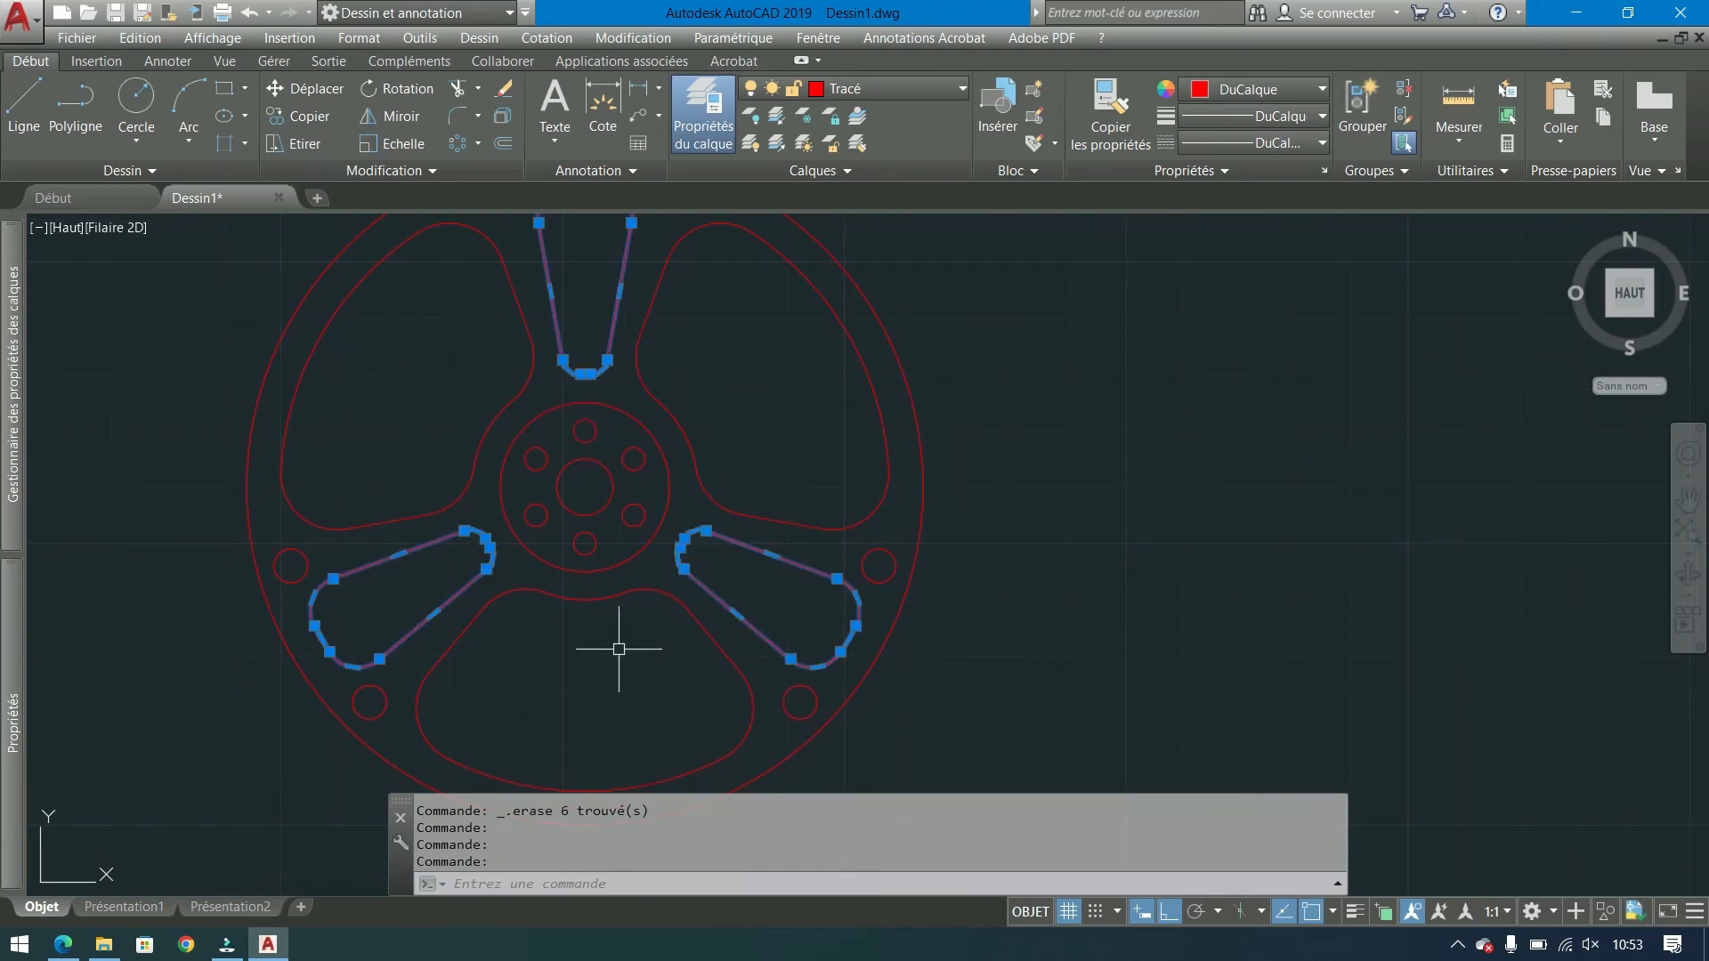
{"action": "key", "text": "Escape"}
{"action": "left_click", "coordinate": [567, 595]}
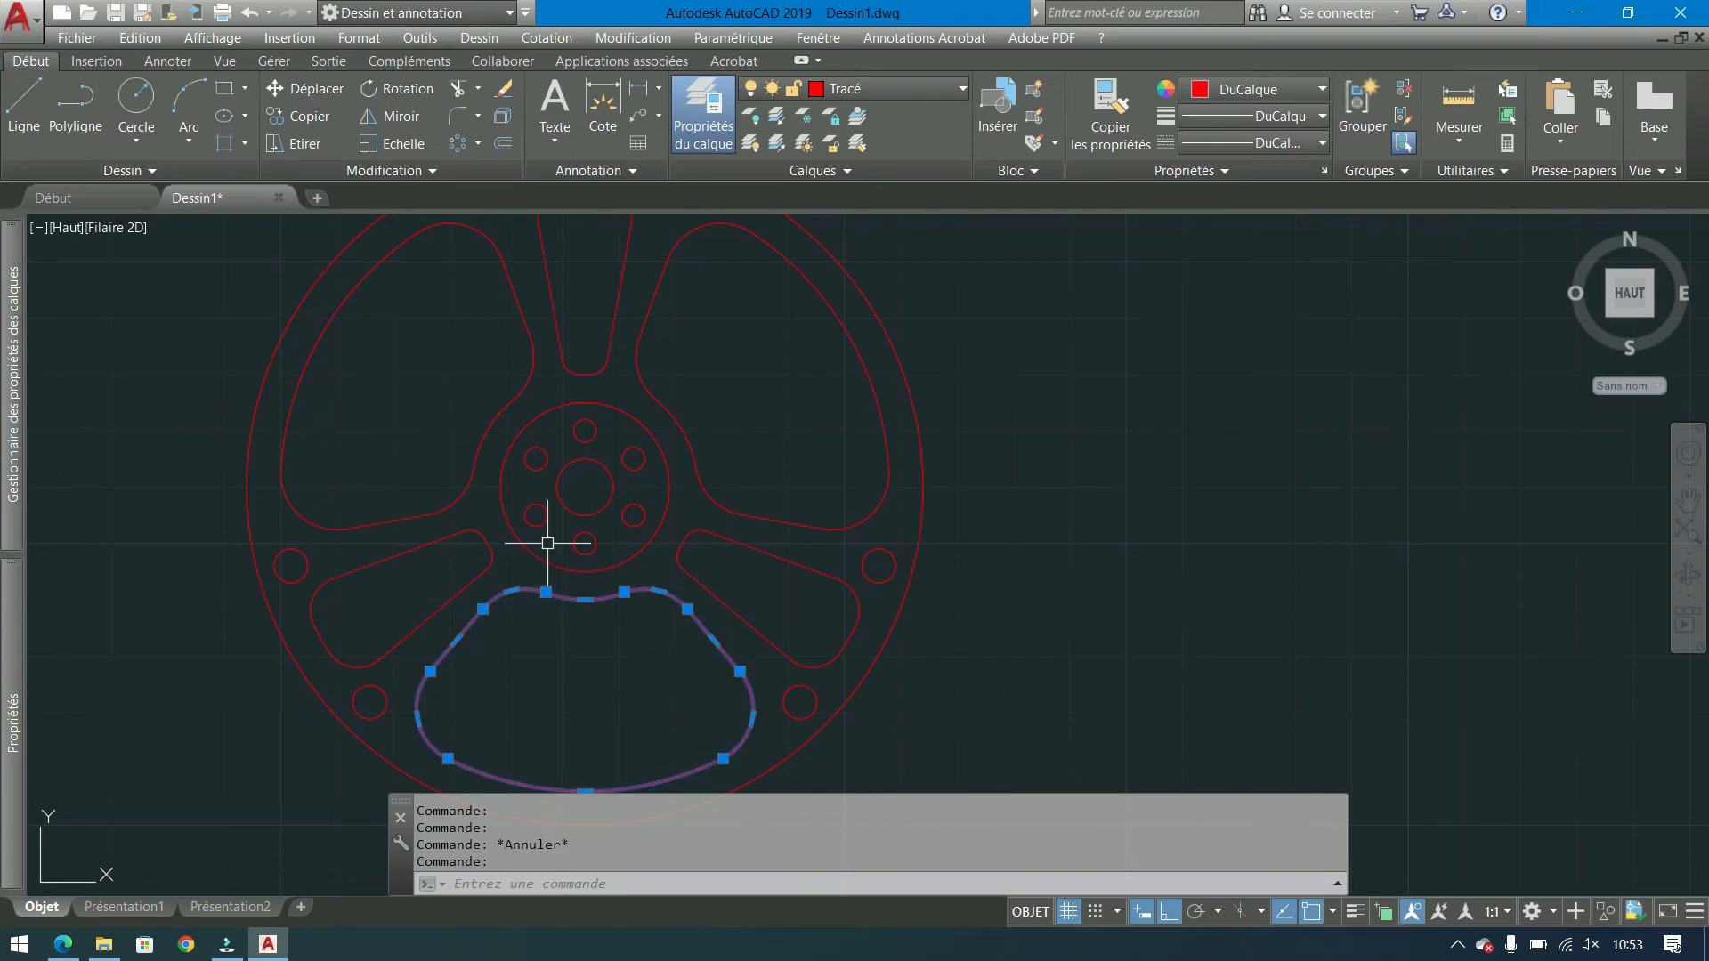
{"action": "left_click", "coordinate": [507, 399]}
{"action": "left_click", "coordinate": [666, 396]}
{"action": "key", "text": "Escape"}
Inspect the small holes near the rim and the bolt holes around the hub by selecting some of each.
{"action": "left_click", "coordinate": [293, 550]}
{"action": "left_click", "coordinate": [371, 687]}
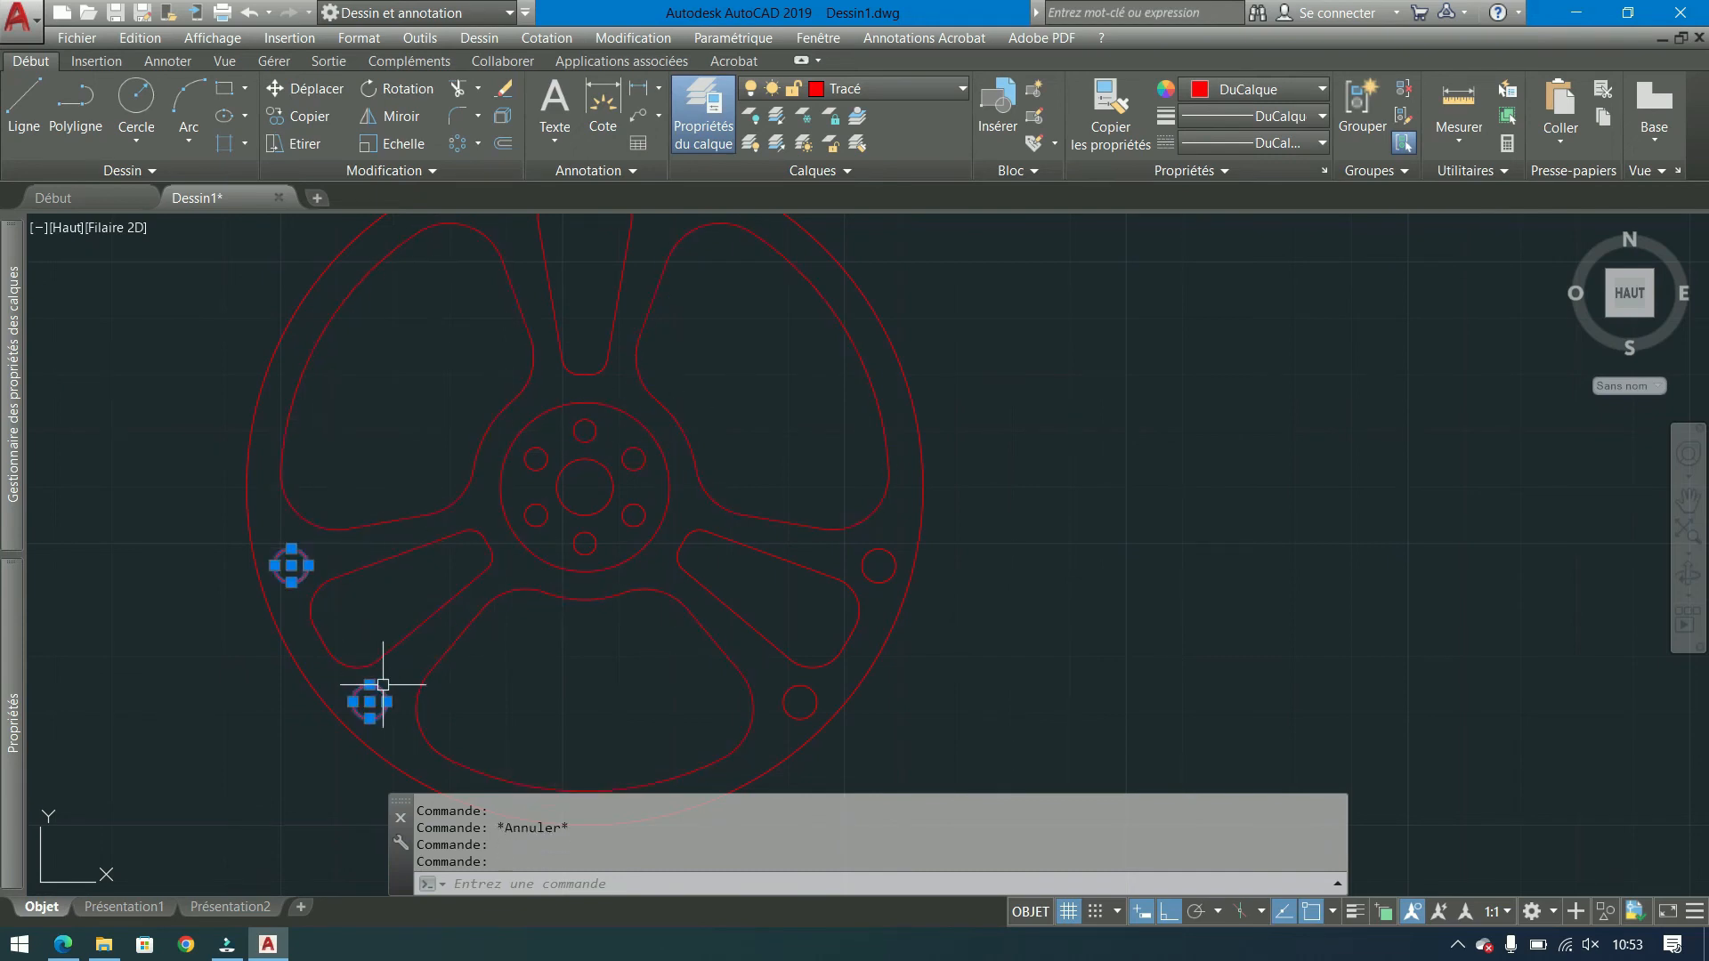
{"action": "key", "text": "Escape"}
{"action": "left_click", "coordinate": [543, 458]}
{"action": "left_click", "coordinate": [586, 422]}
{"action": "scroll", "coordinate": [534, 581], "scroll_direction": "down", "scroll_amount": 2}
{"action": "key", "text": "Escape"}
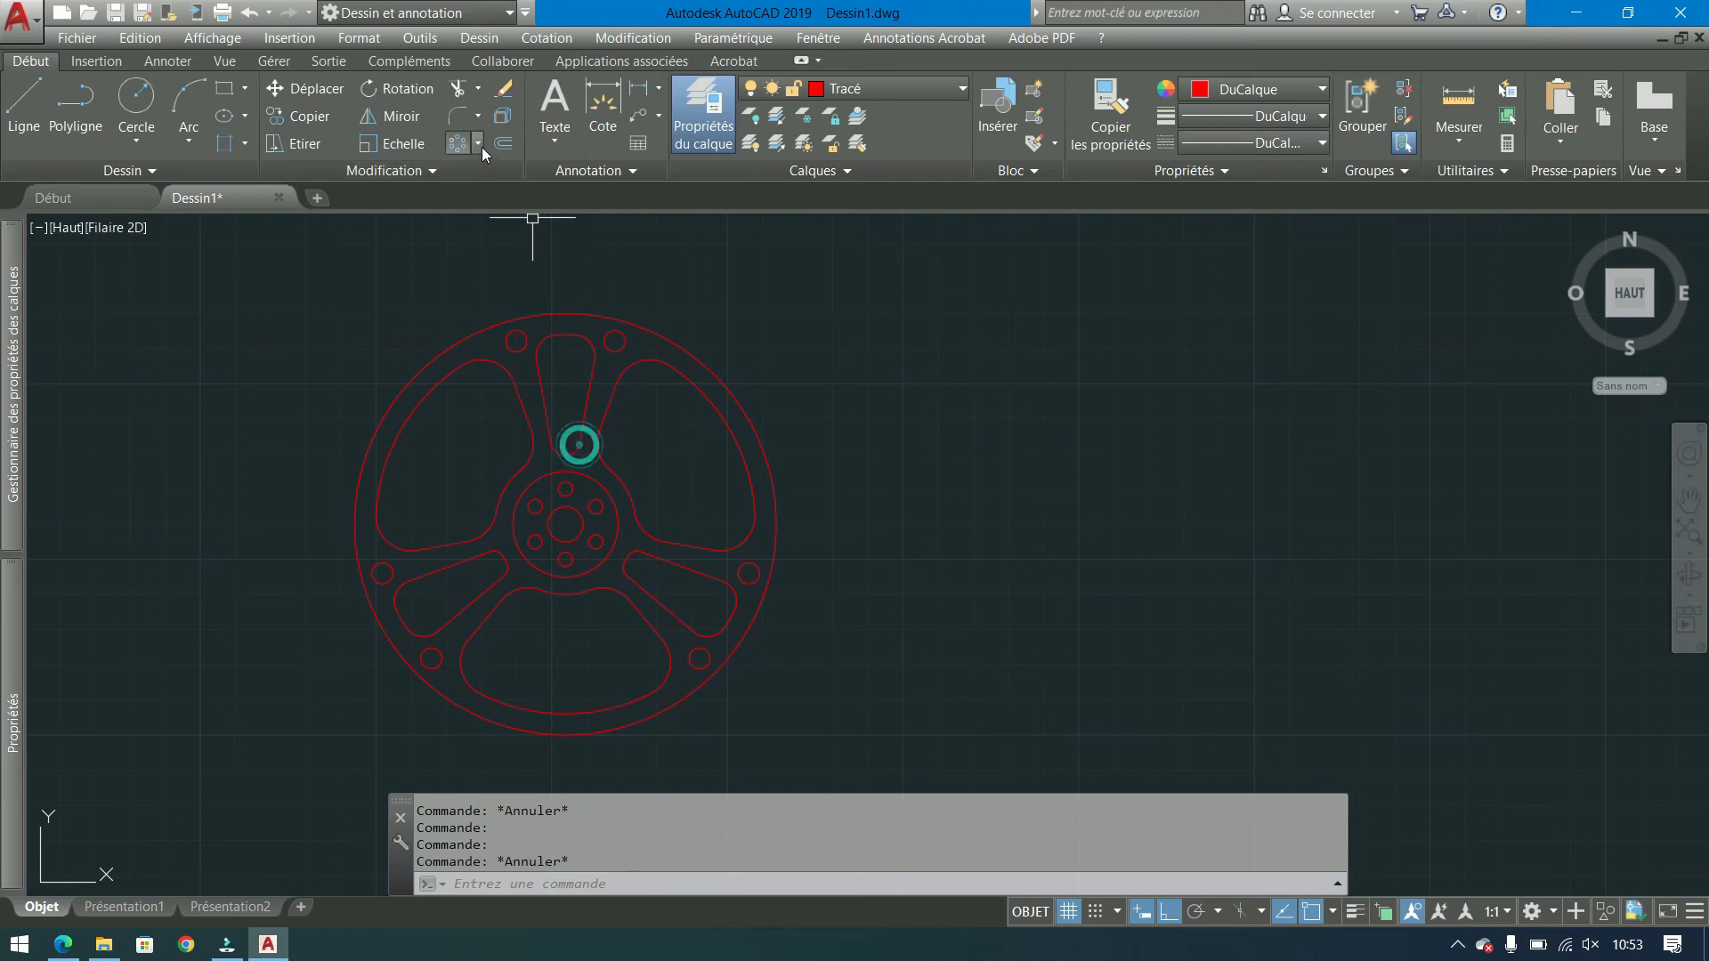
{"action": "left_click", "coordinate": [479, 145]}
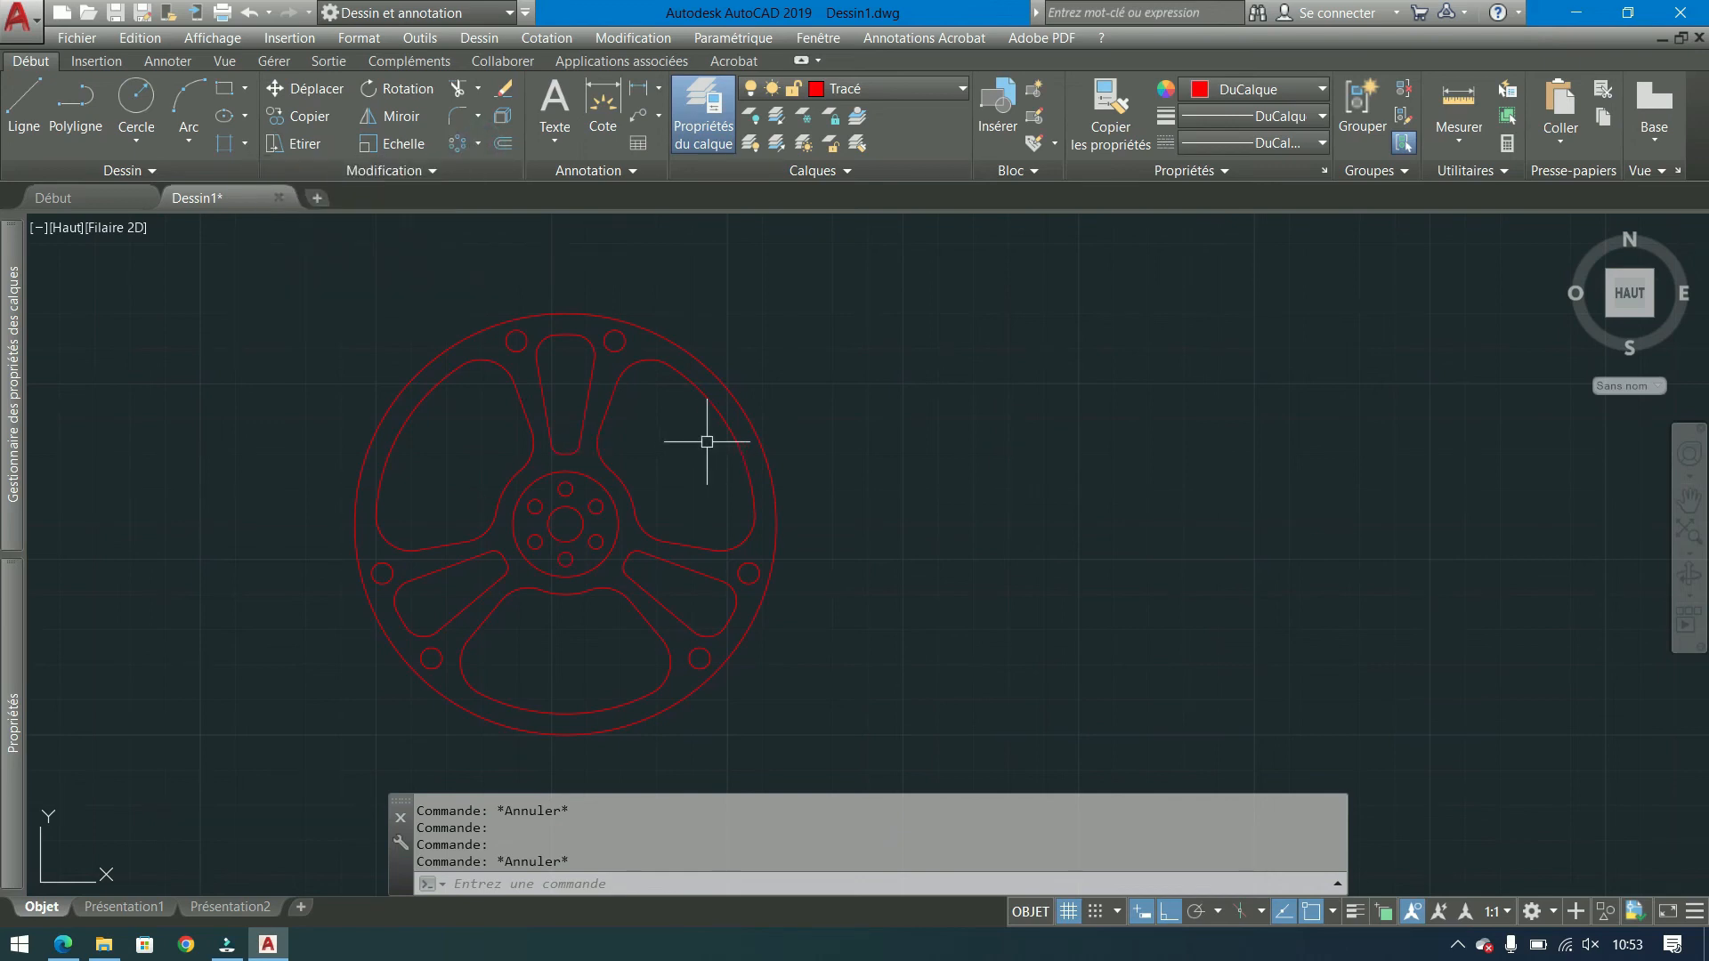
{"action": "middle_click_drag", "start_coordinate": [698, 439], "coordinate": [626, 434]}
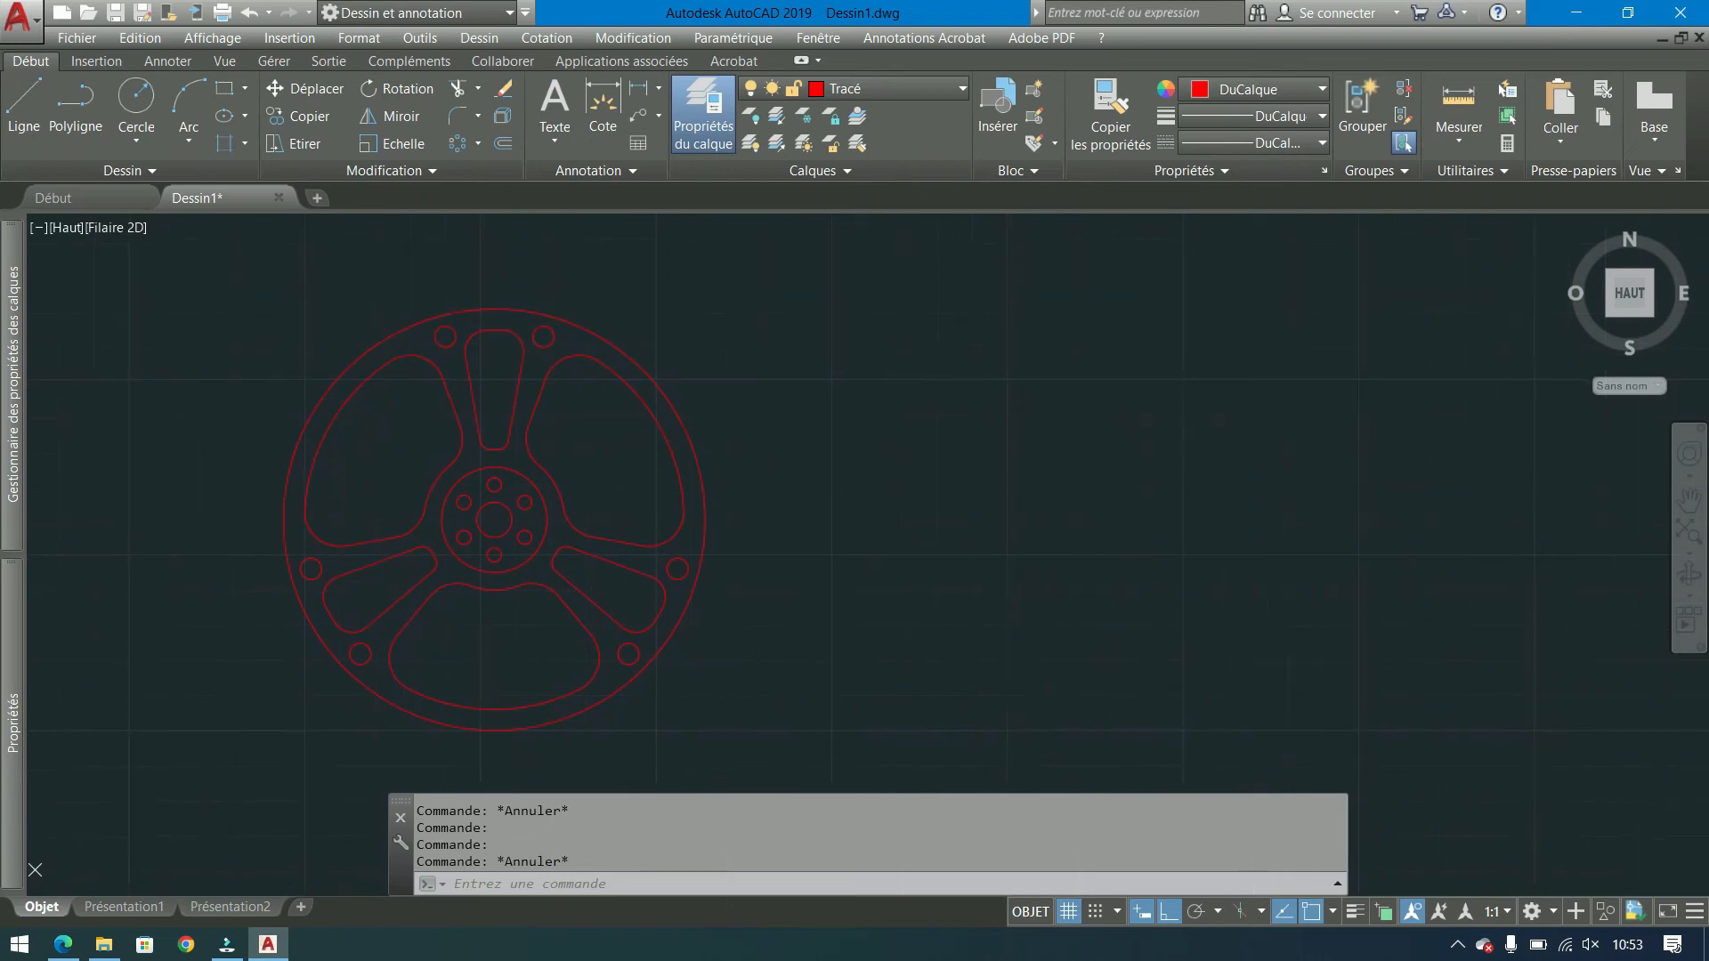